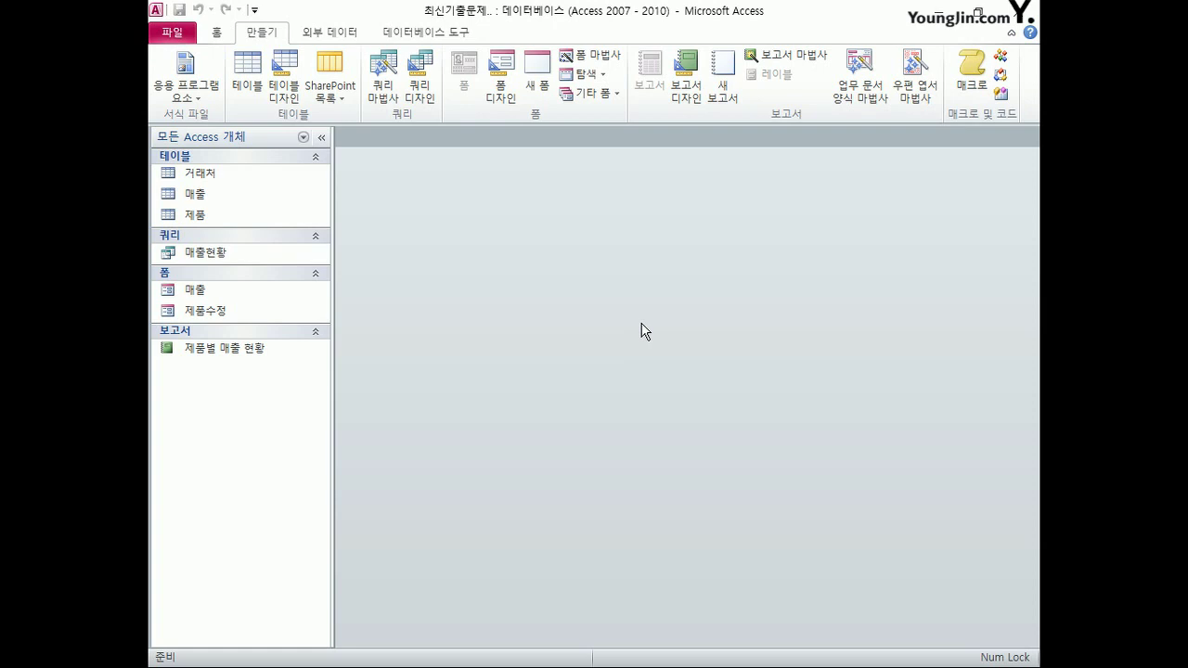
- Open the 매출 table in design view and make 일련번호, 제품번호 and 거래처번호 its composite primary key
right_click(198, 194)
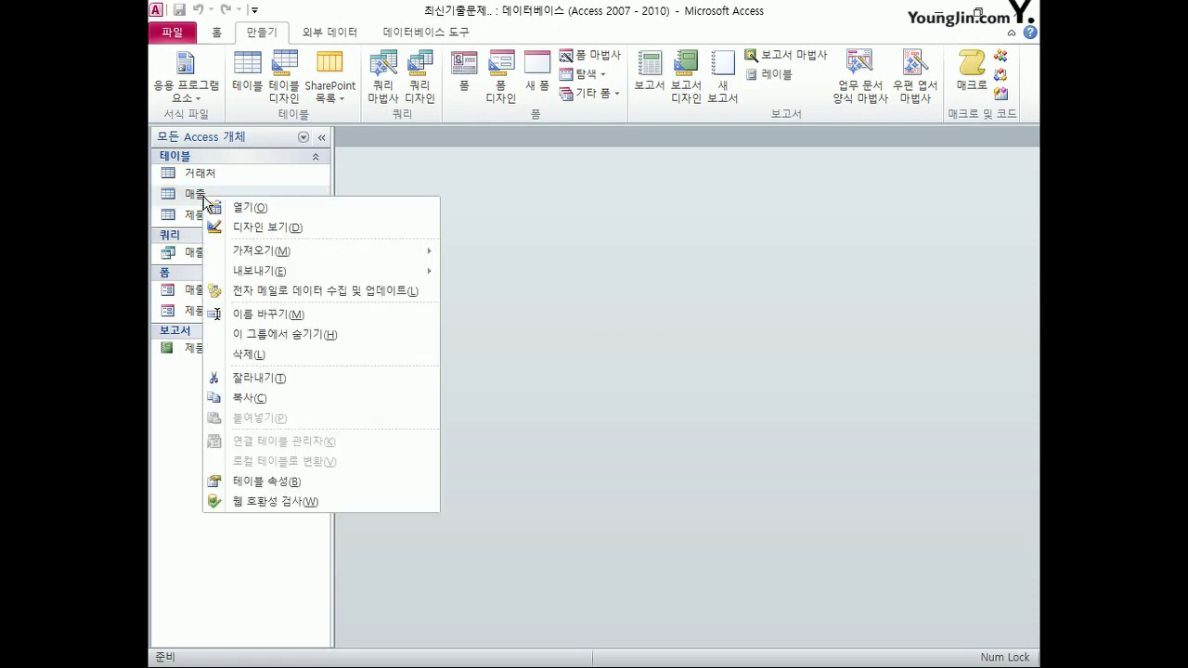
left_click(252, 228)
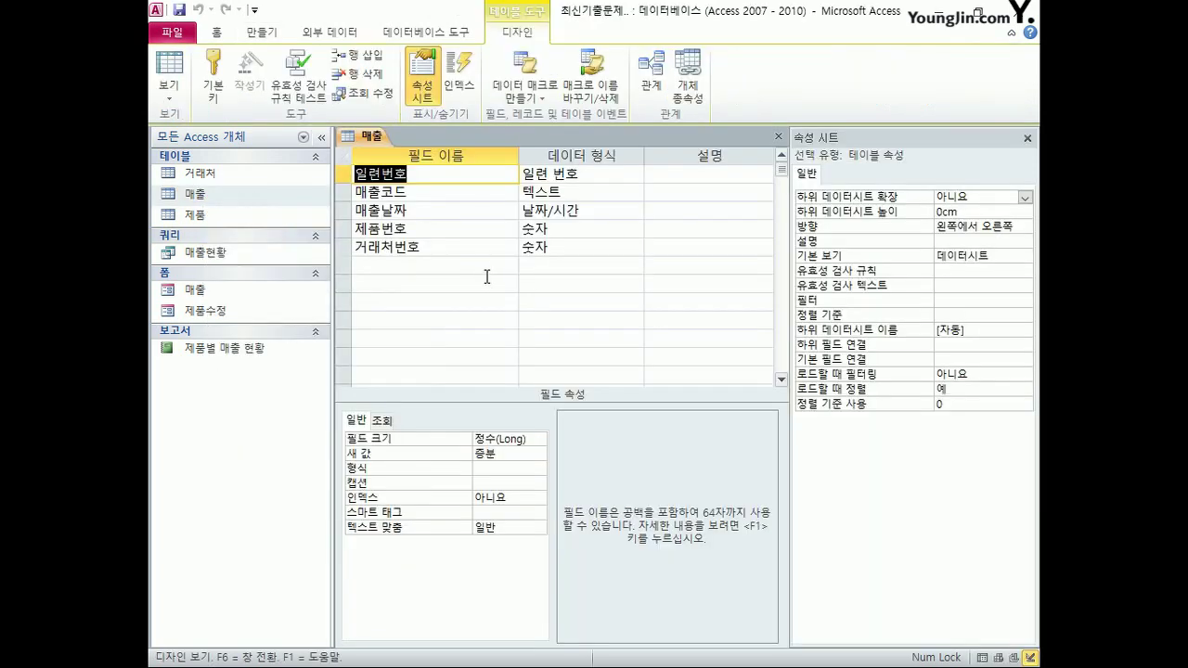
left_click(345, 228)
left_click(345, 175)
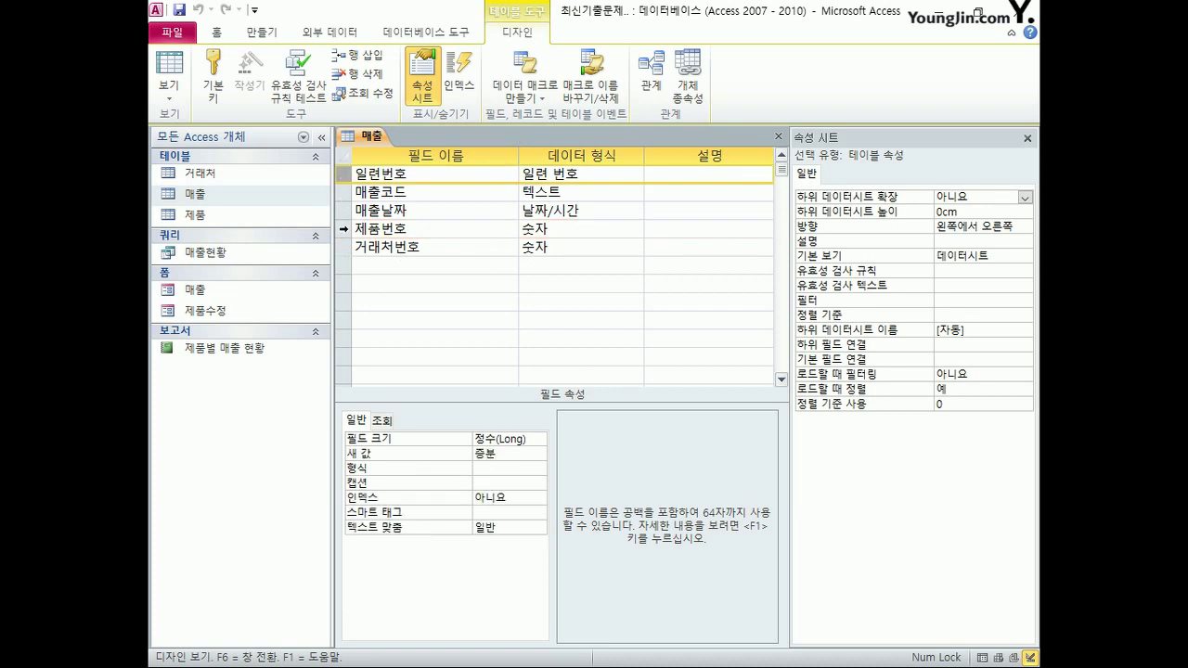
left_click(343, 228, "ctrl")
left_click(343, 247, "ctrl")
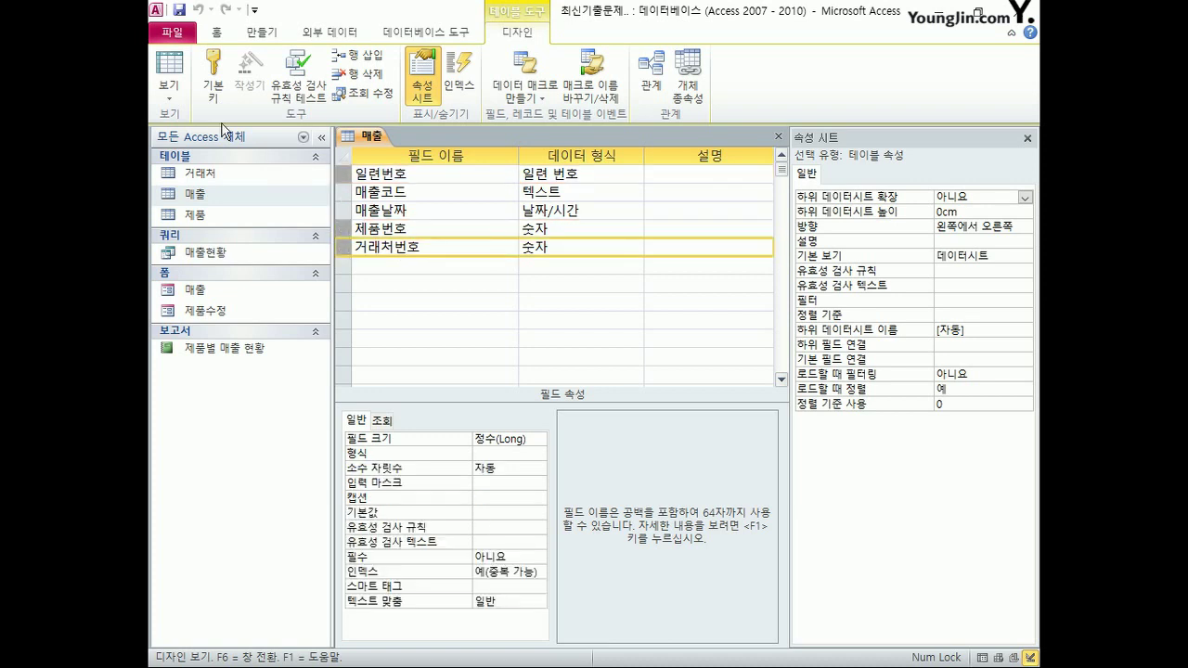
left_click(217, 89)
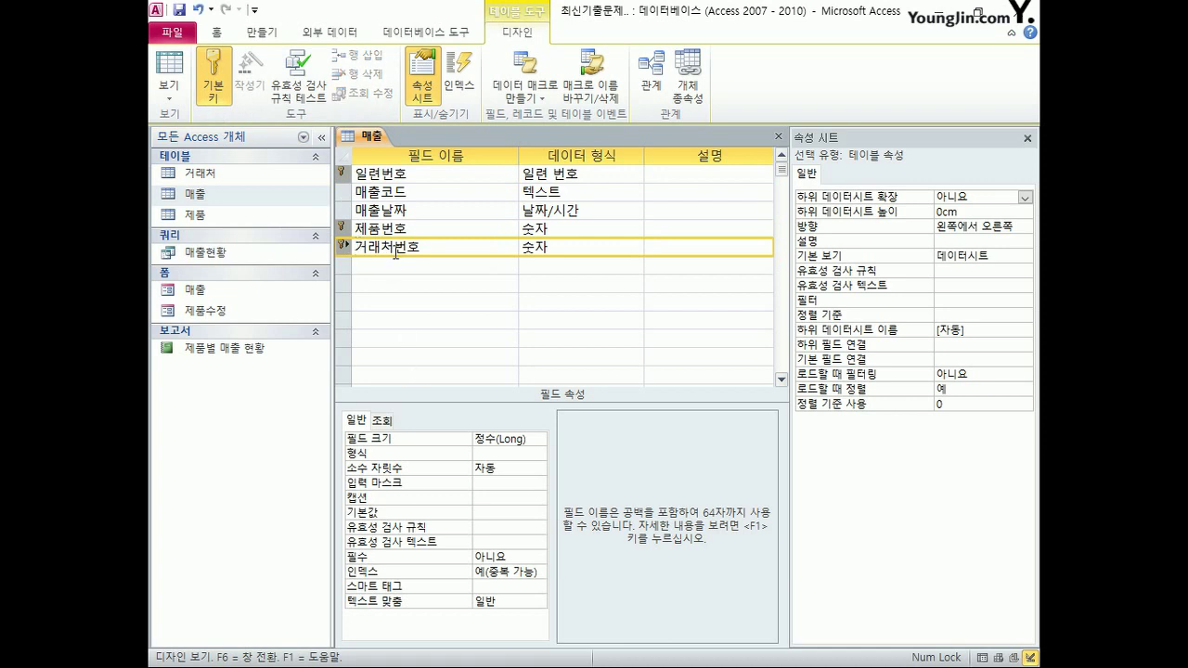
- Make the 매출코드 field mandatory by setting its 필수 (Required) property to 예
left_click(353, 197)
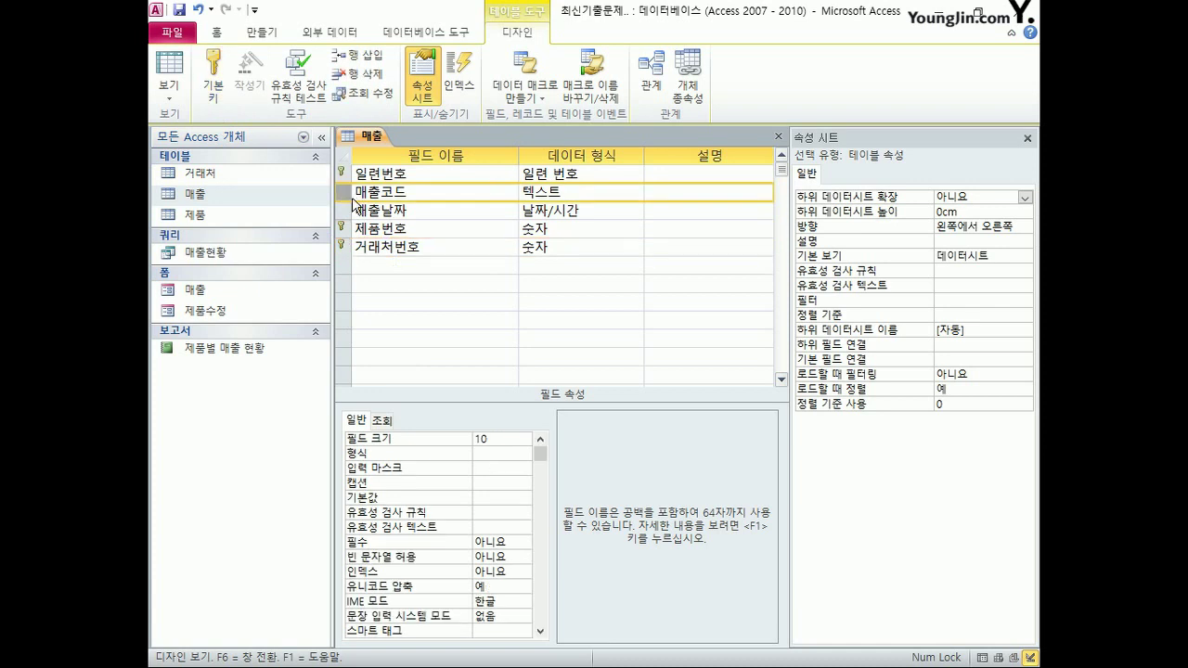
left_click(512, 542)
left_click(524, 542)
left_click(492, 557)
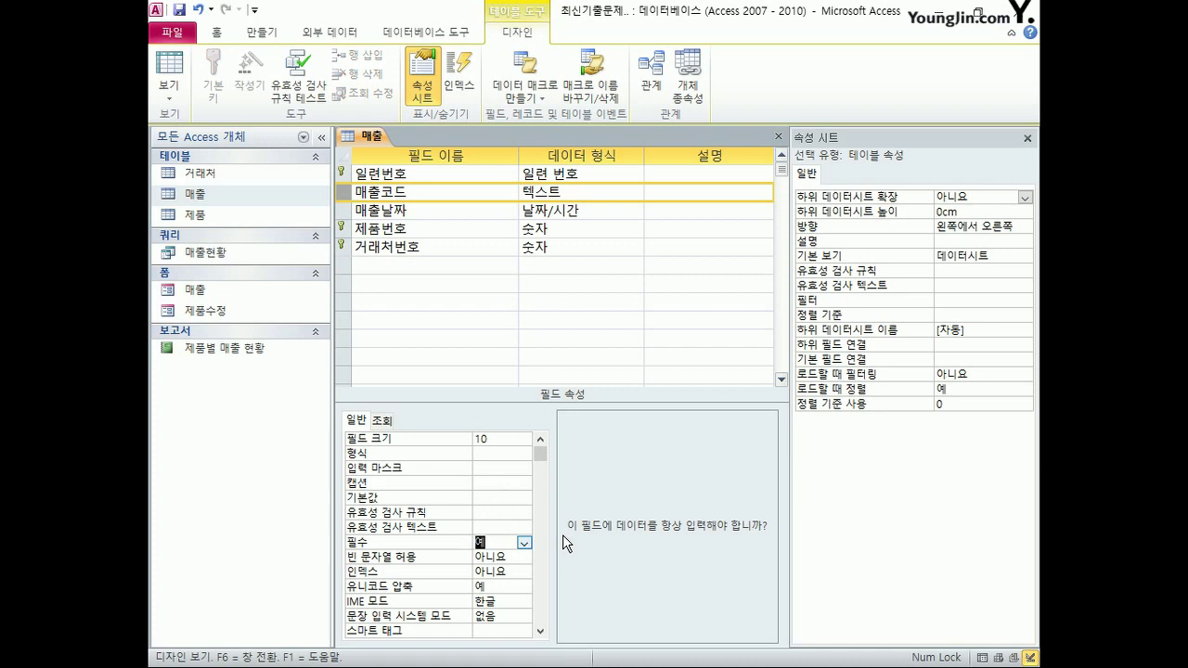
- Give the 매출코드 field the validation rule (유효성 검사 규칙) Len([매출코드])=4
key("Up")
key("Up")
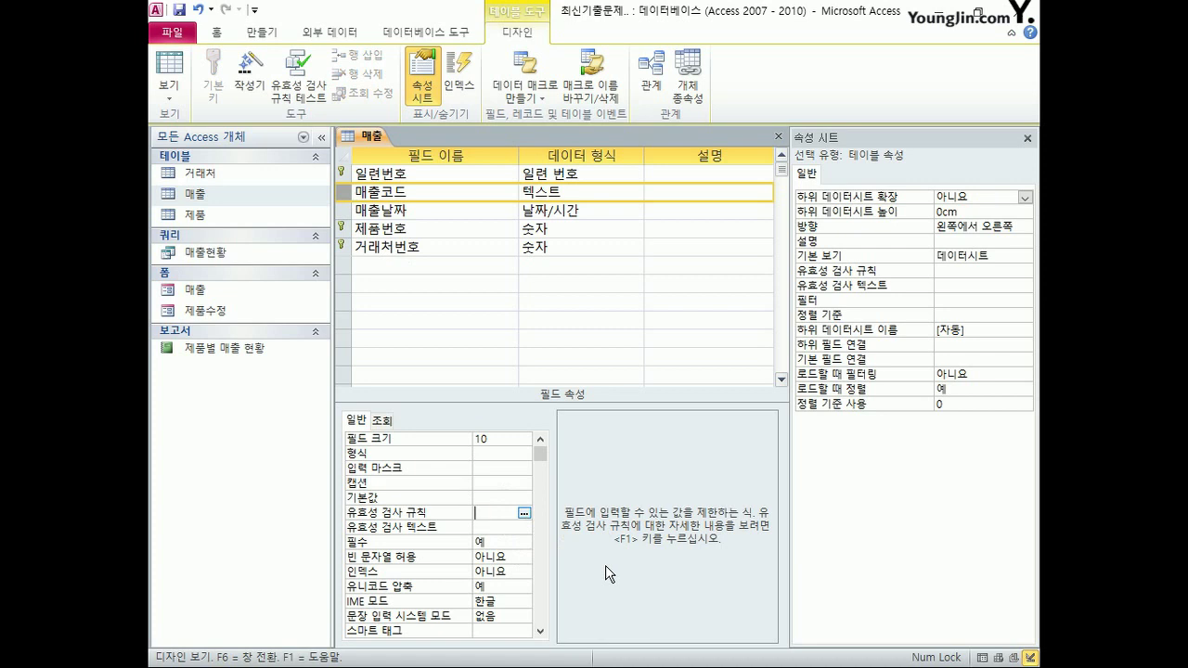
type("Len(")
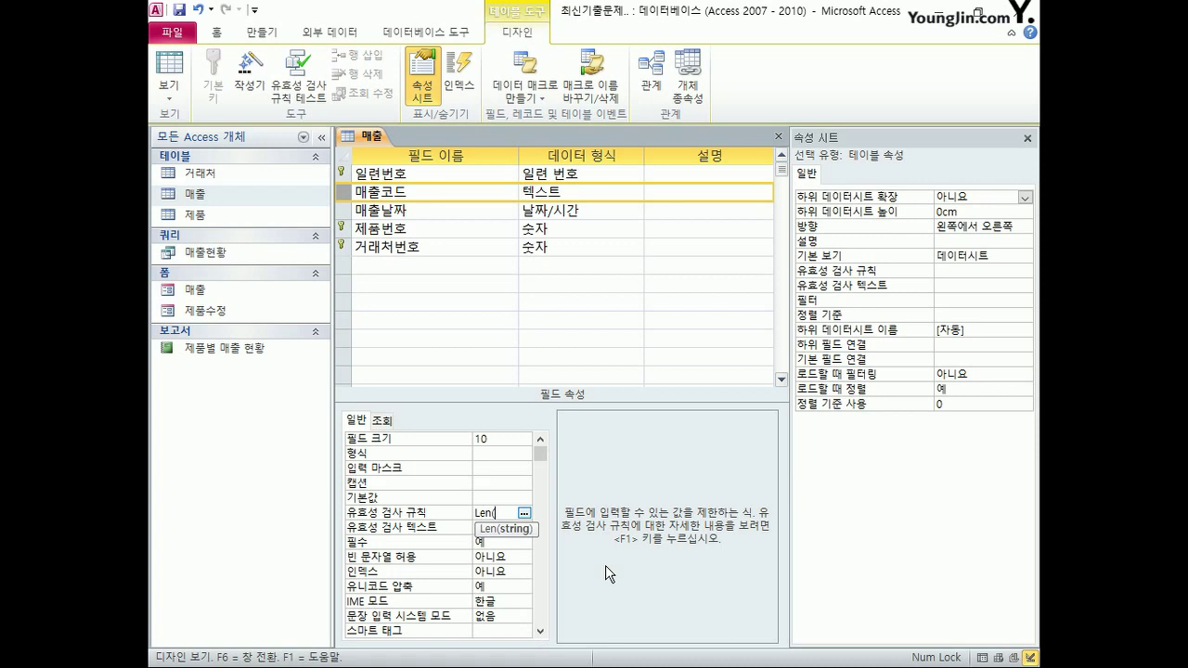
type("[")
type("매출코드")
type("])")
type("=")
type("4")
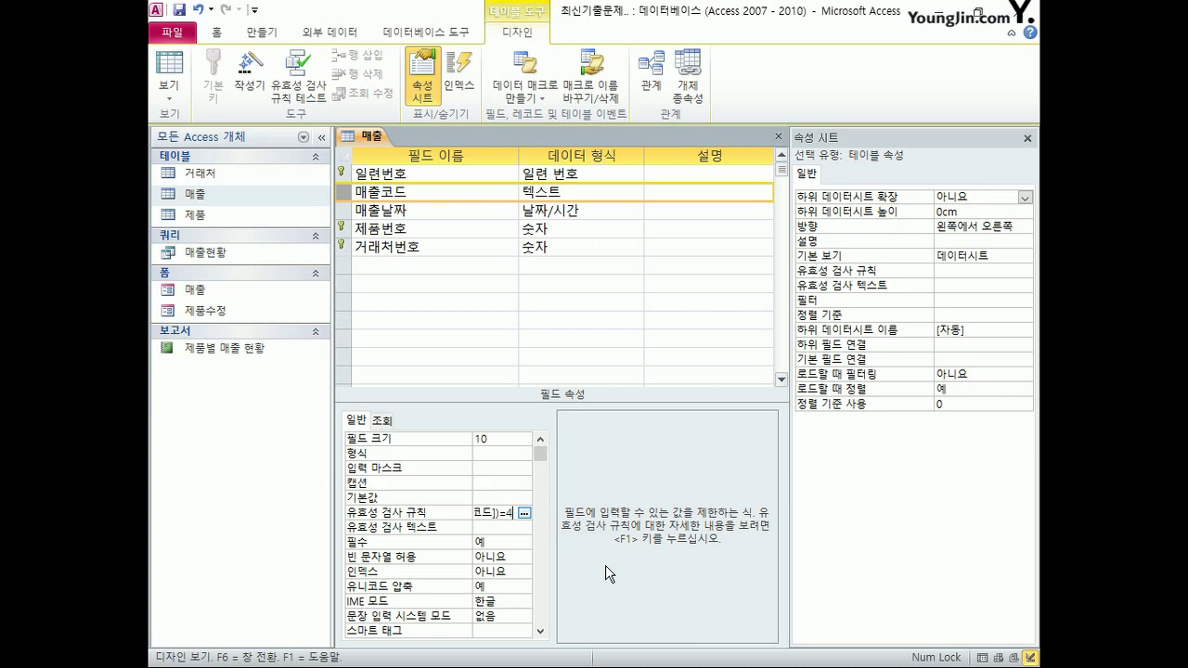
- Set the default value (기본값) of both the 제품번호 and 거래처번호 fields to 0
left_click(343, 228)
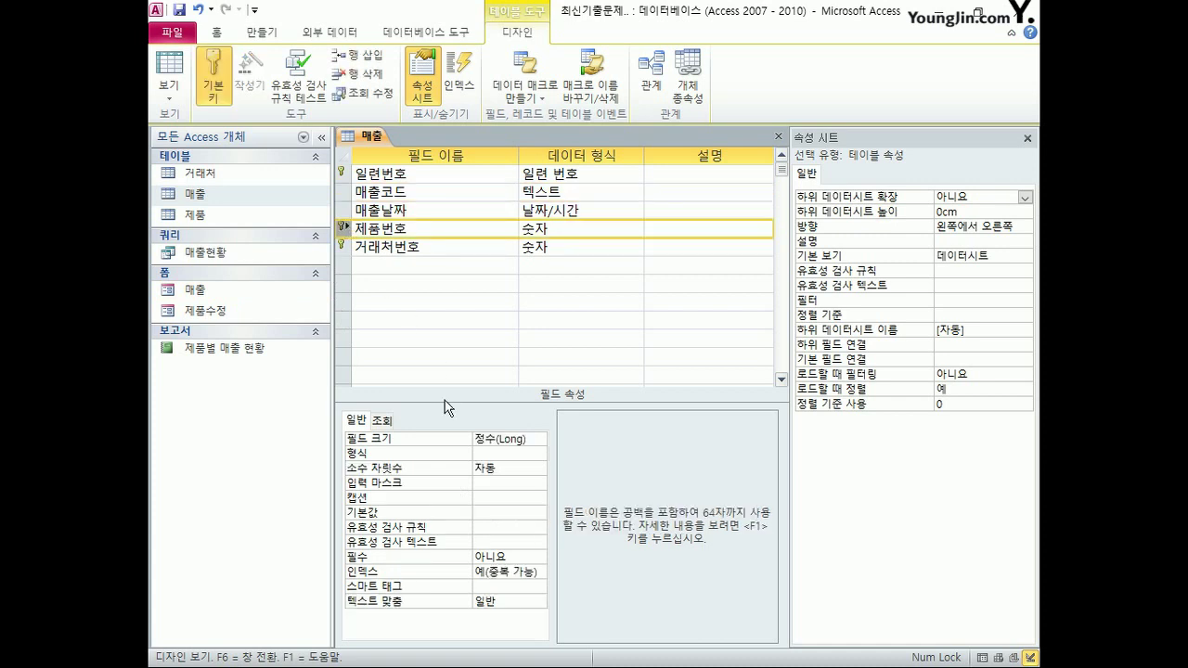
left_click(488, 514)
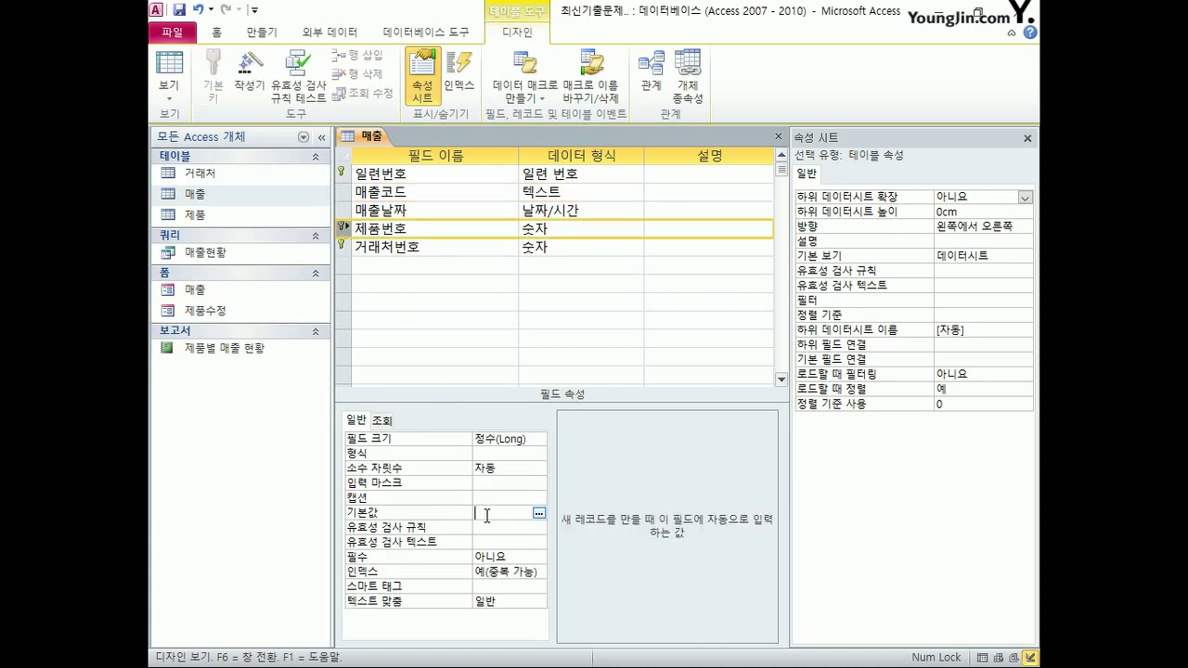
type("0")
left_click(344, 247)
left_click(490, 514)
type("0")
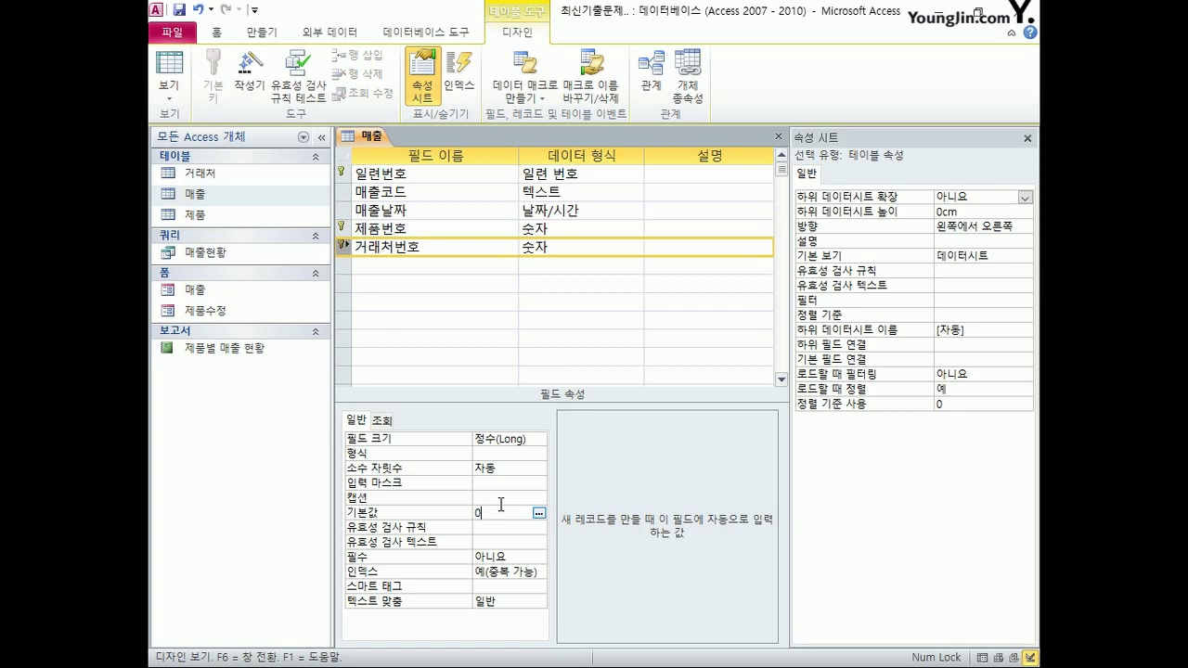
- Set the caption (캡션) of 제품번호 to 매출제품 and that of 거래처번호 to 매출거래처
left_click(343, 227)
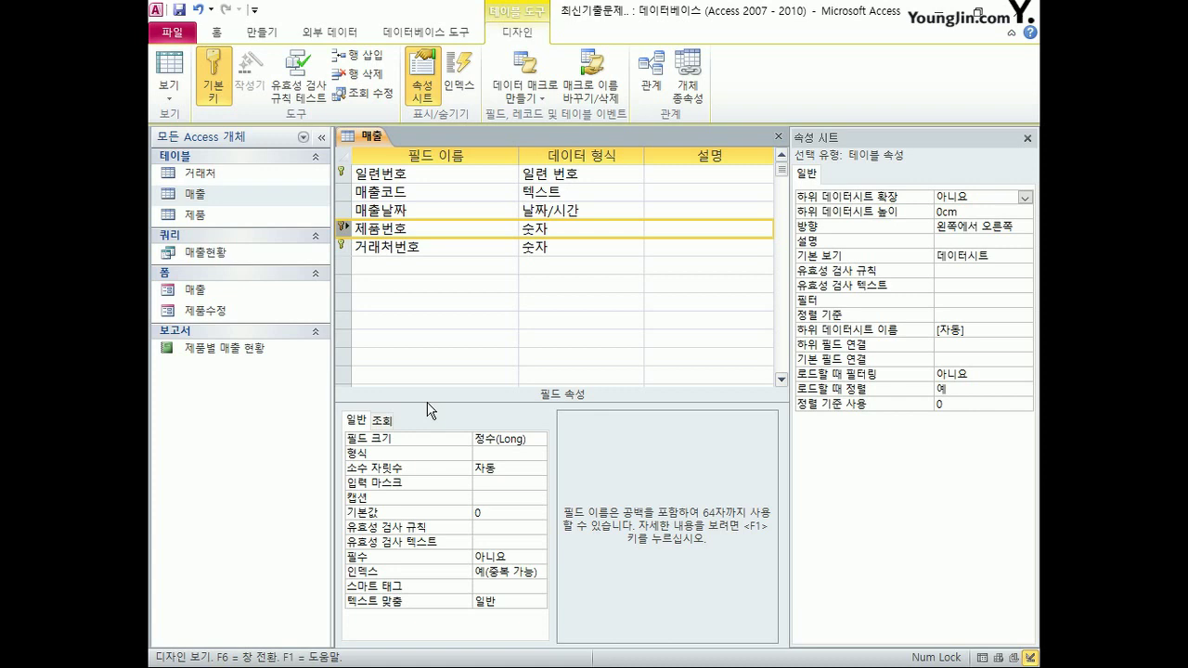
left_click(496, 497)
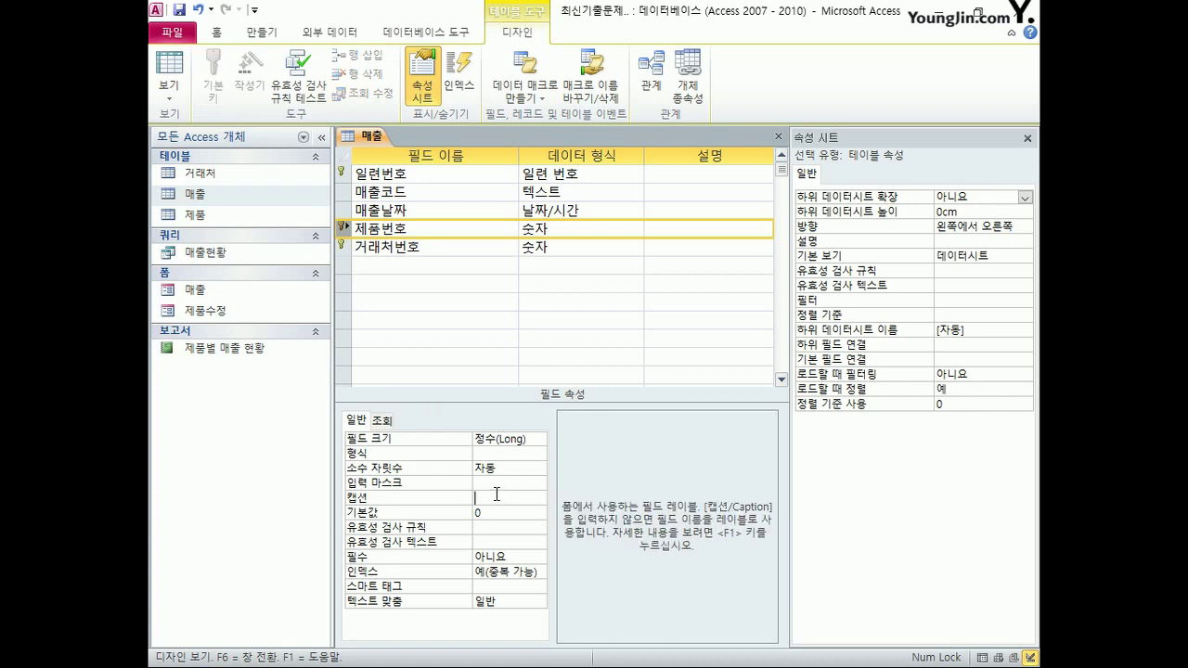
type("매출제품")
left_click(340, 247)
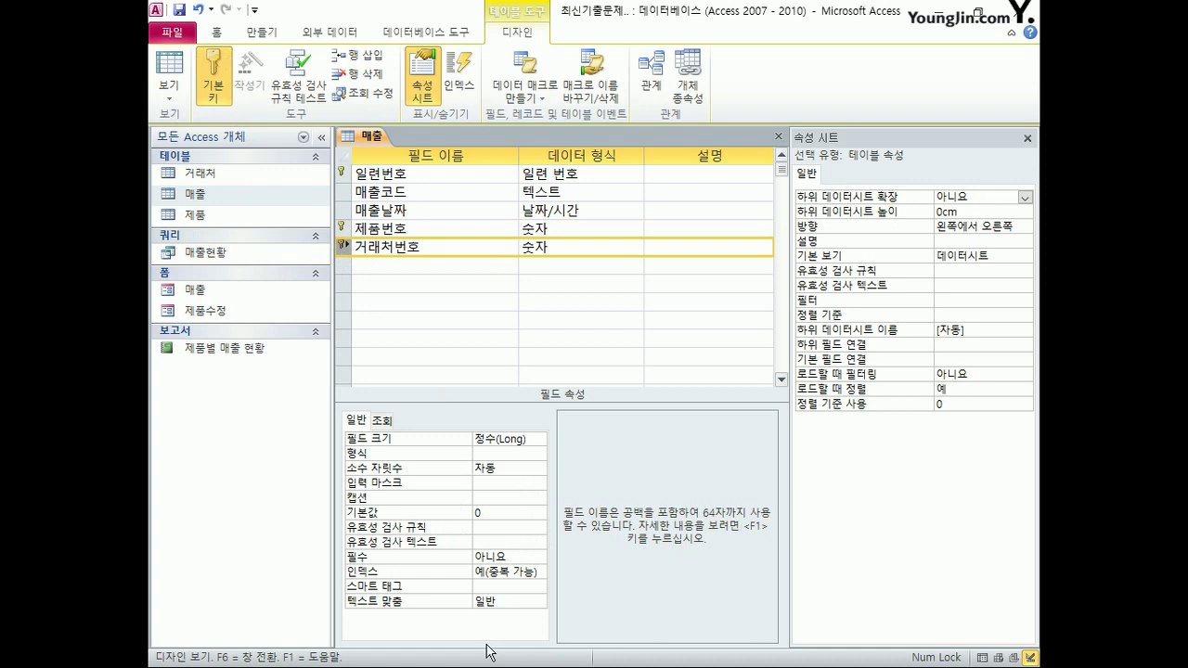
left_click(486, 498)
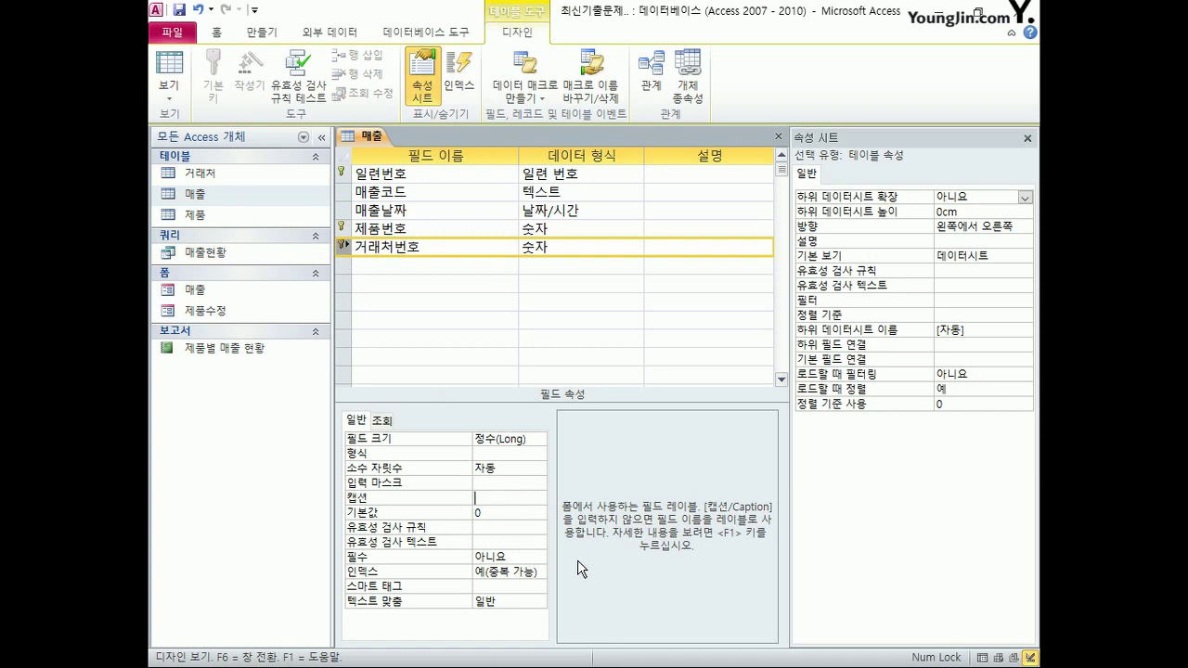
type("매출거래처")
- Close the 매출 table, saving its design changes and agreeing to test existing data against the new rules
left_click(777, 139)
left_click(529, 388)
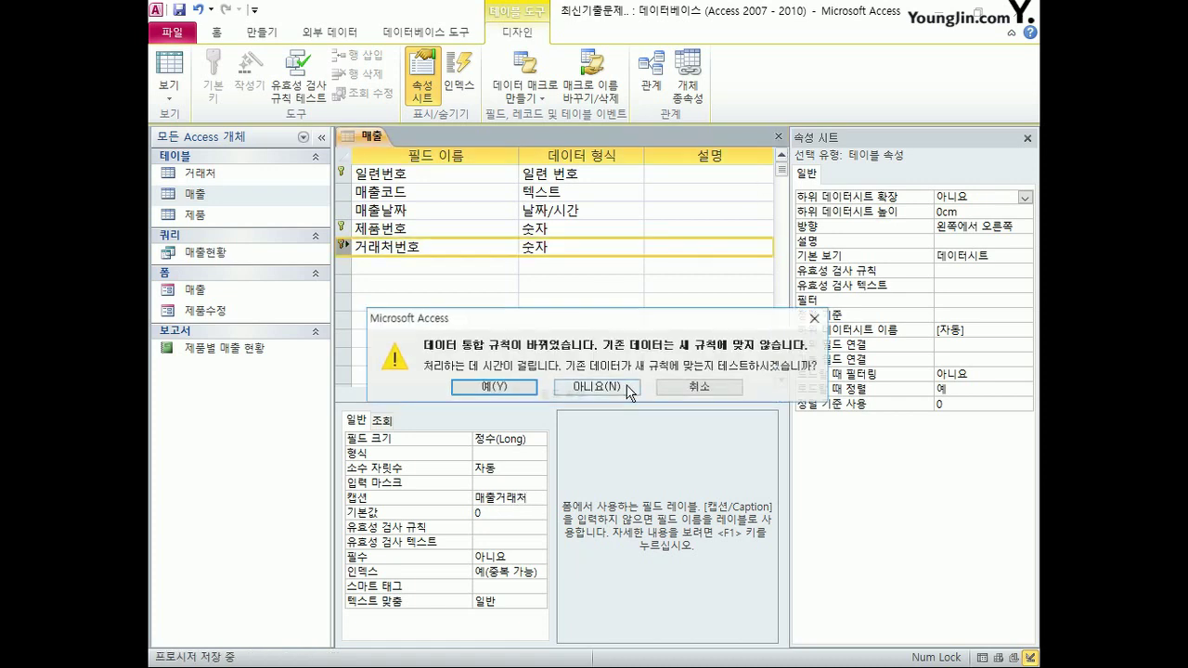
left_click(517, 392)
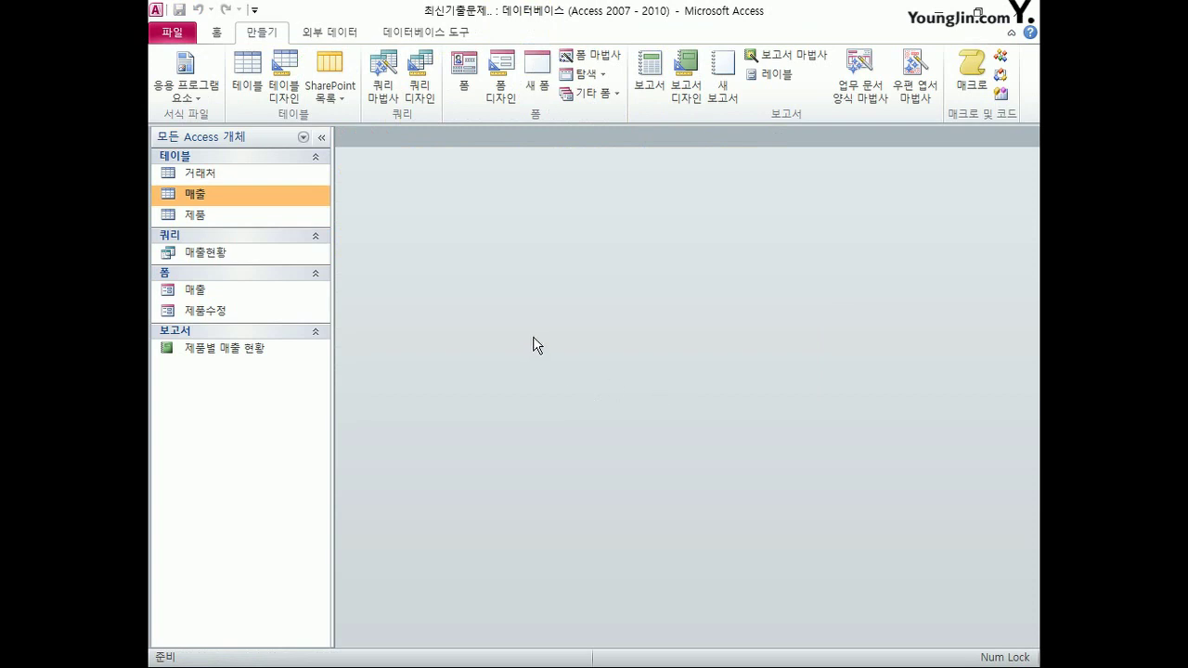
- Reopen the 매출 table in design view and set the 제품번호 lookup's display control (컨트롤 표시) to 콤보 상자
right_click(213, 193)
left_click(256, 226)
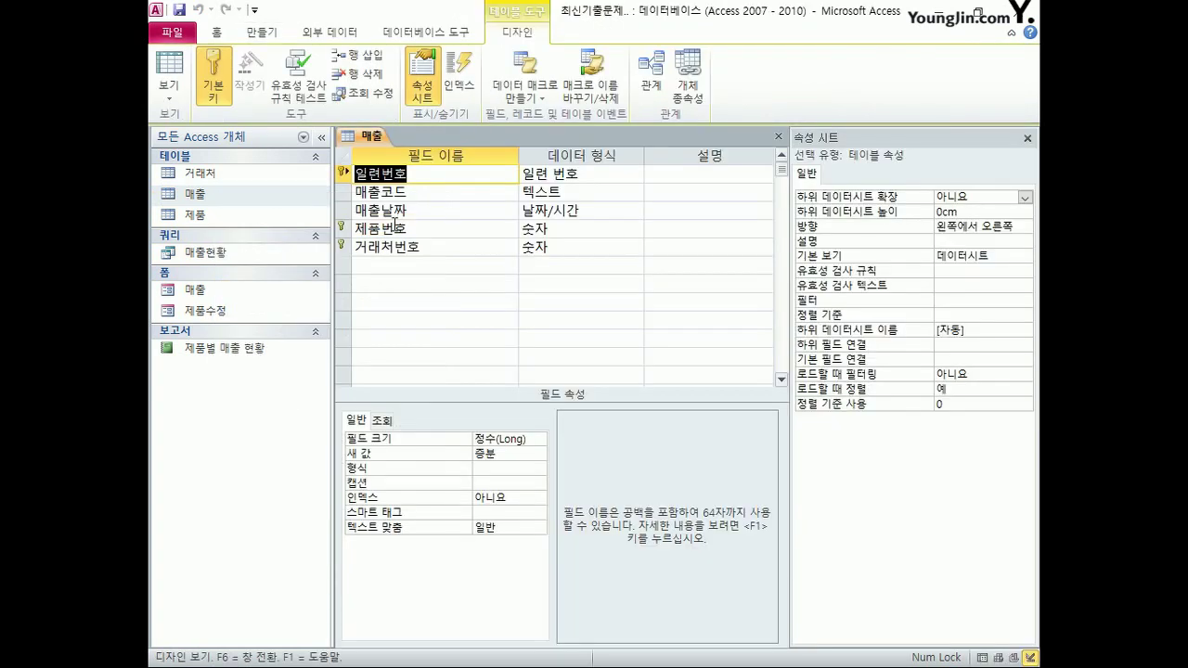
left_click(341, 228)
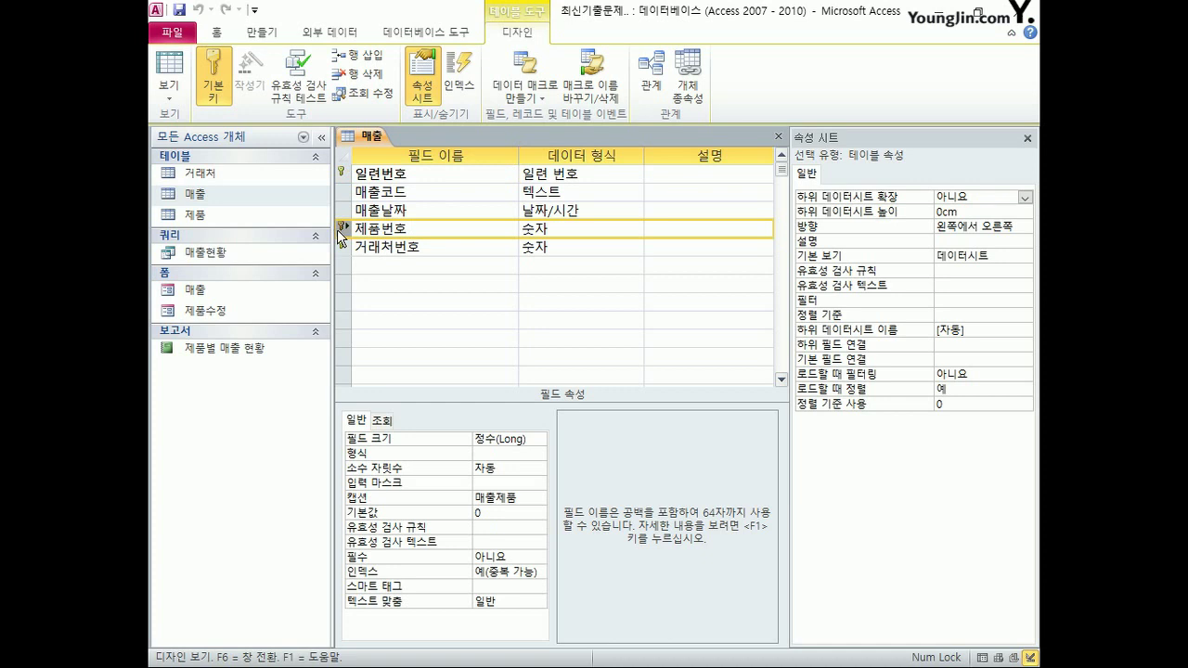
left_click(380, 421)
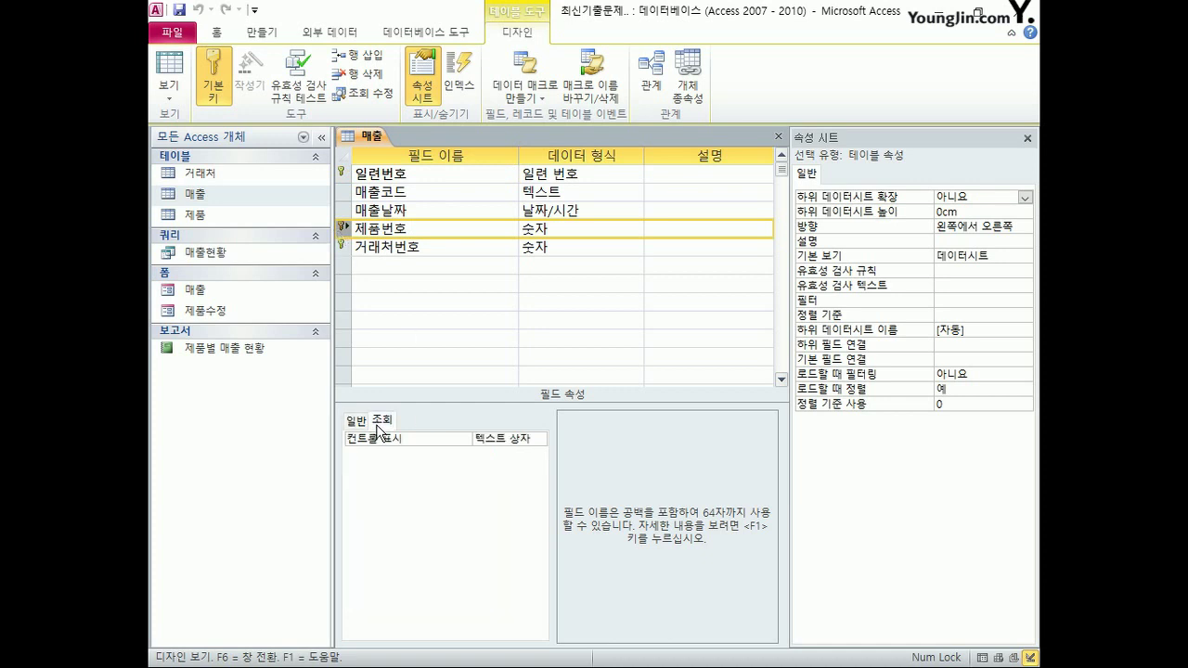
left_click(529, 437)
left_click(539, 439)
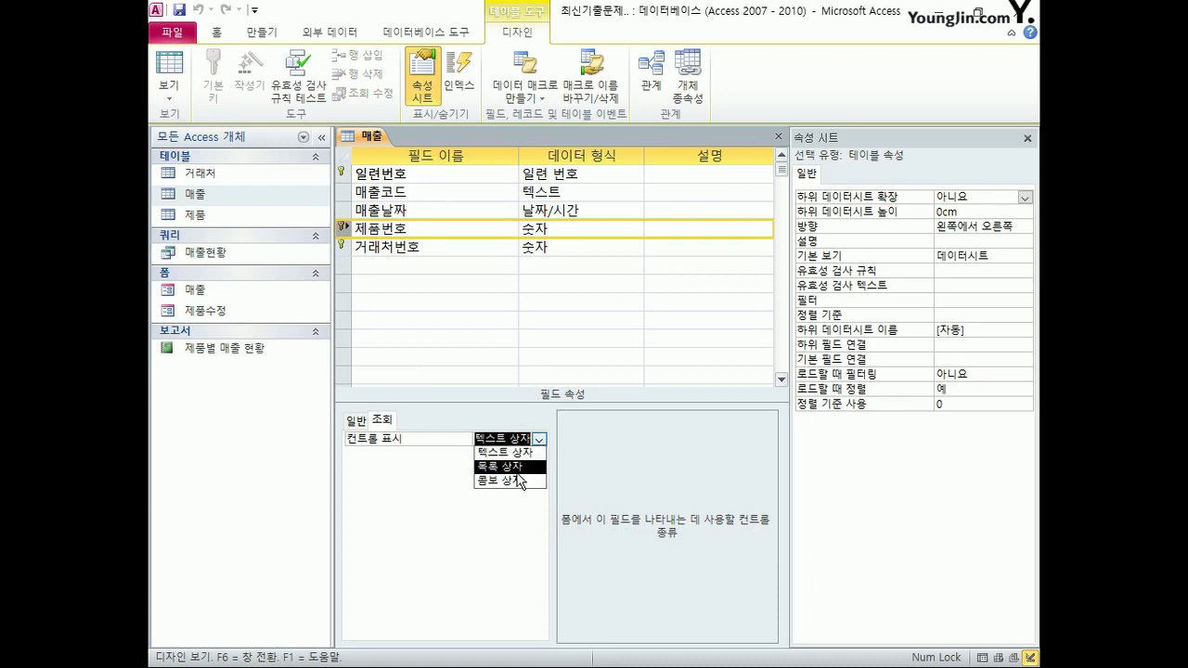
left_click(518, 481)
- Build the 제품번호 lookup's row source (행 원본) as a query returning 제품번호 and 제품명 from the 제품 table, and save it
left_click(493, 468)
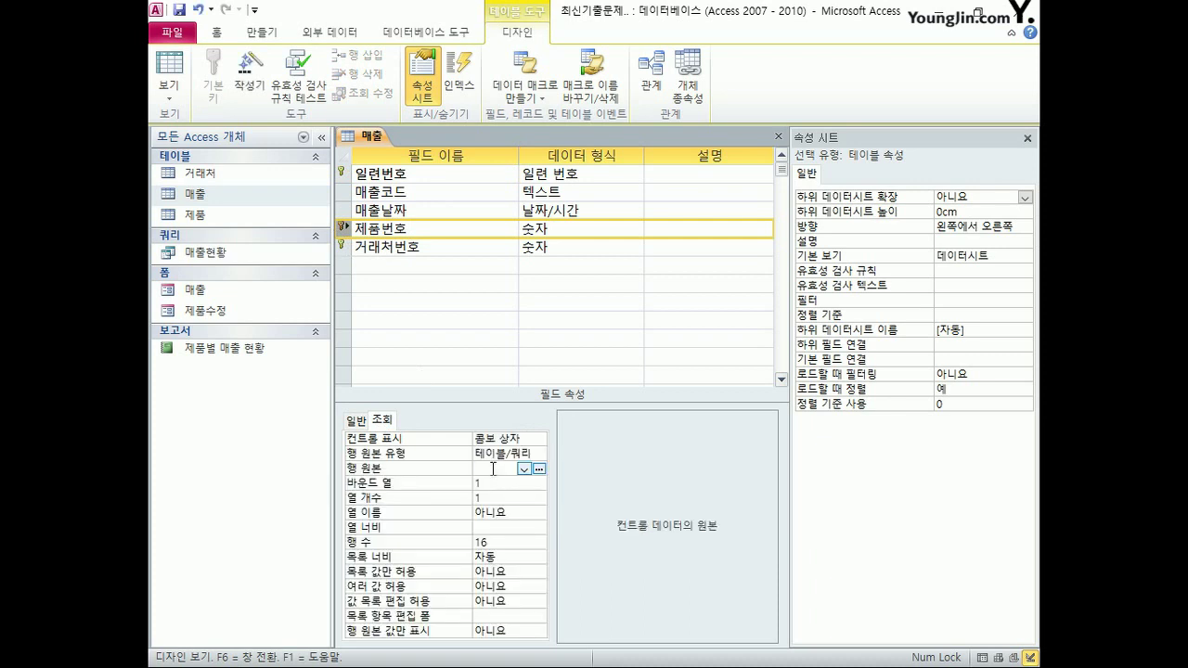
left_click(539, 469)
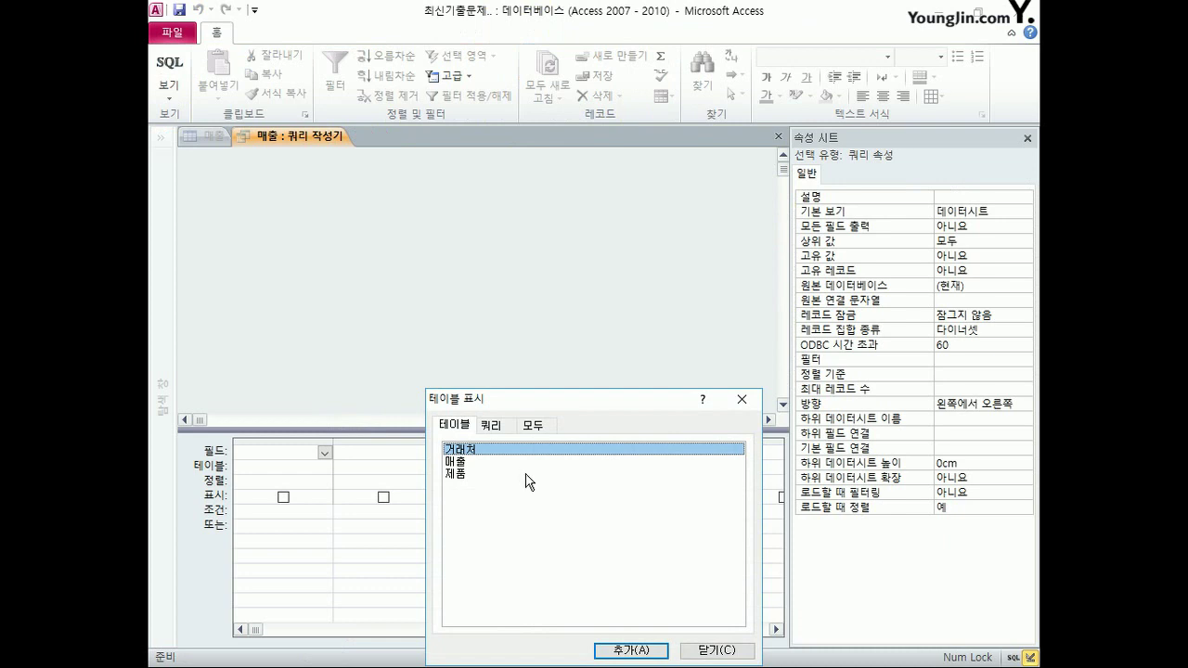
left_click(464, 474)
left_click(627, 651)
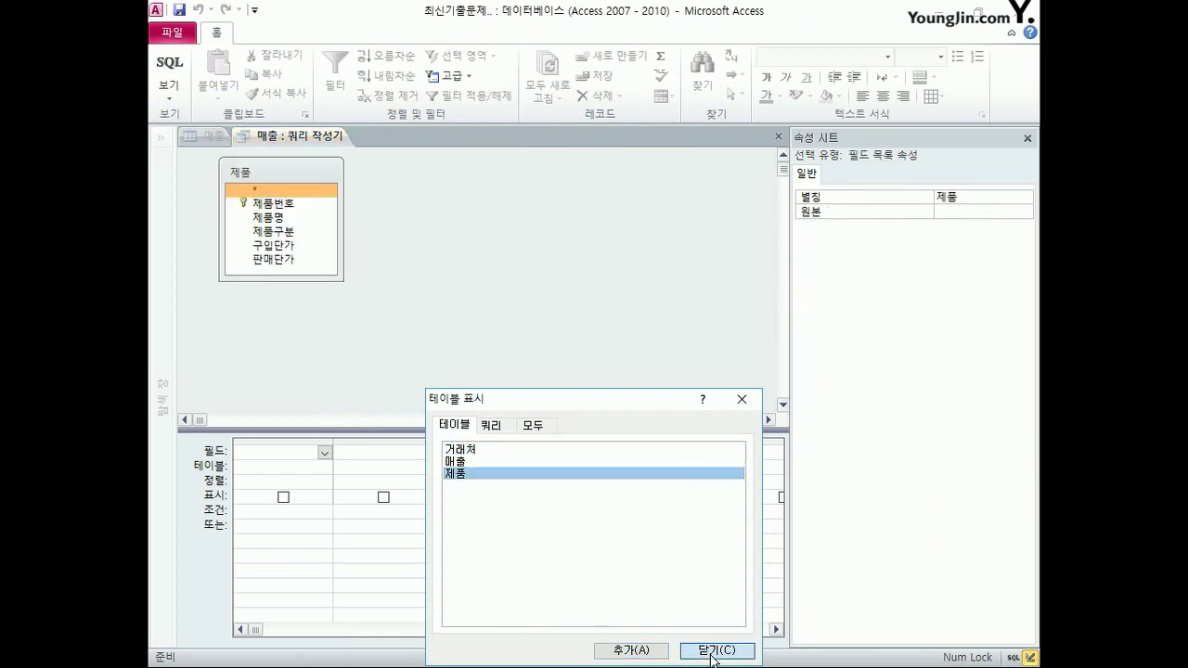
left_click(714, 649)
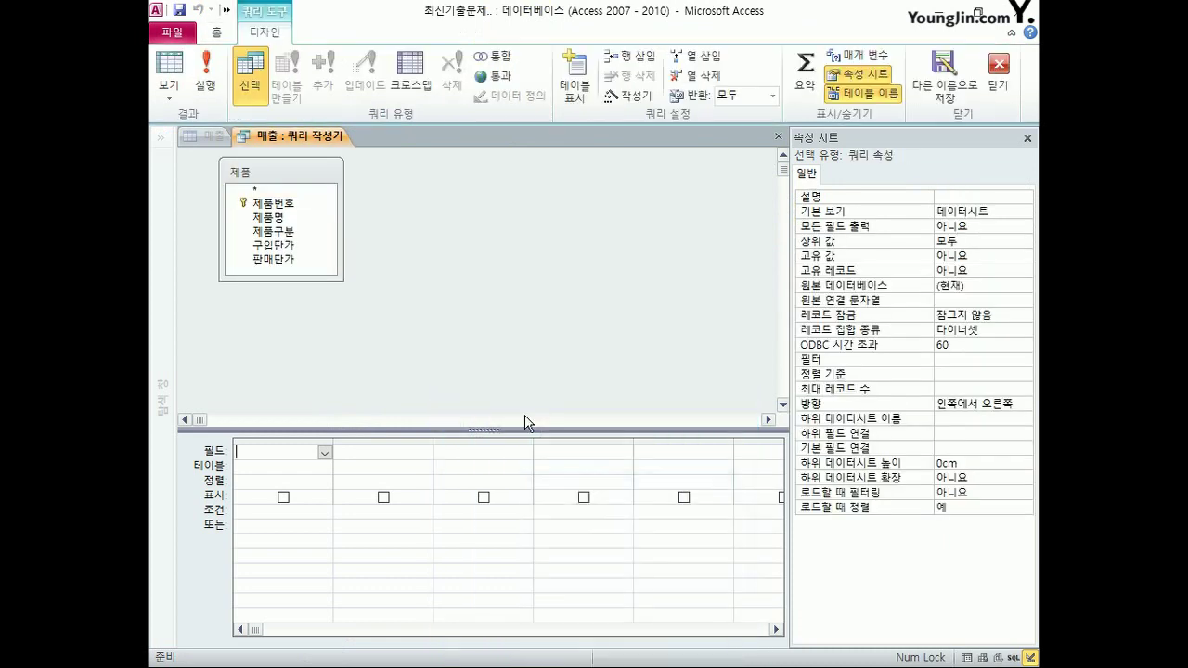
double_click(283, 204)
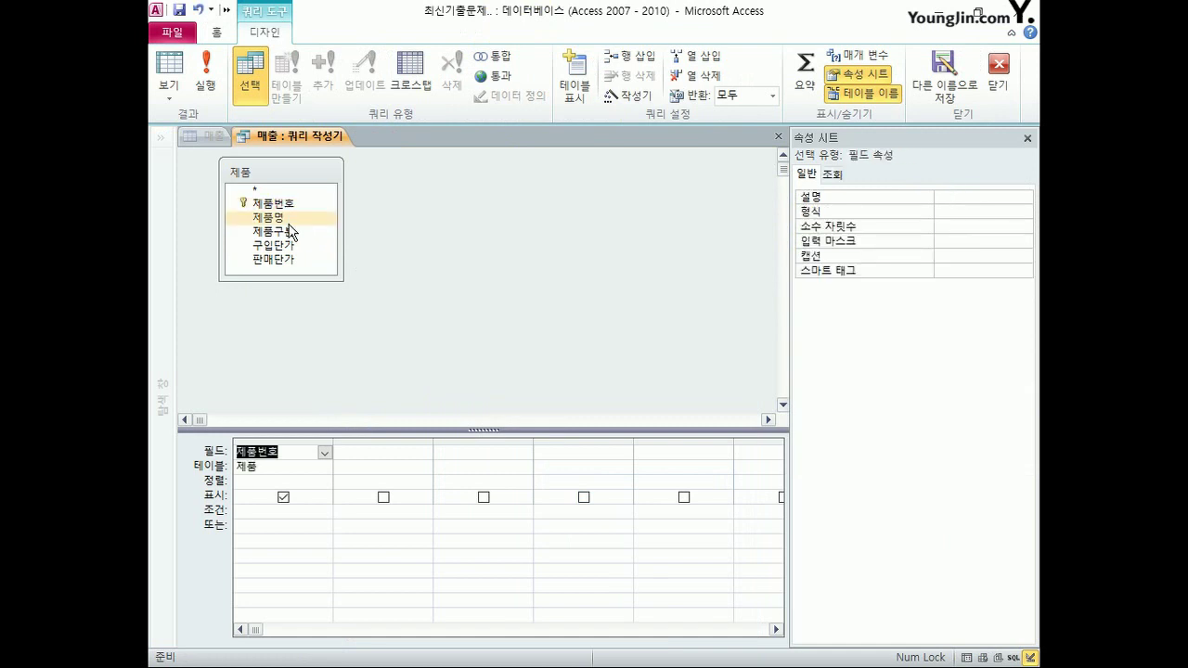
double_click(278, 221)
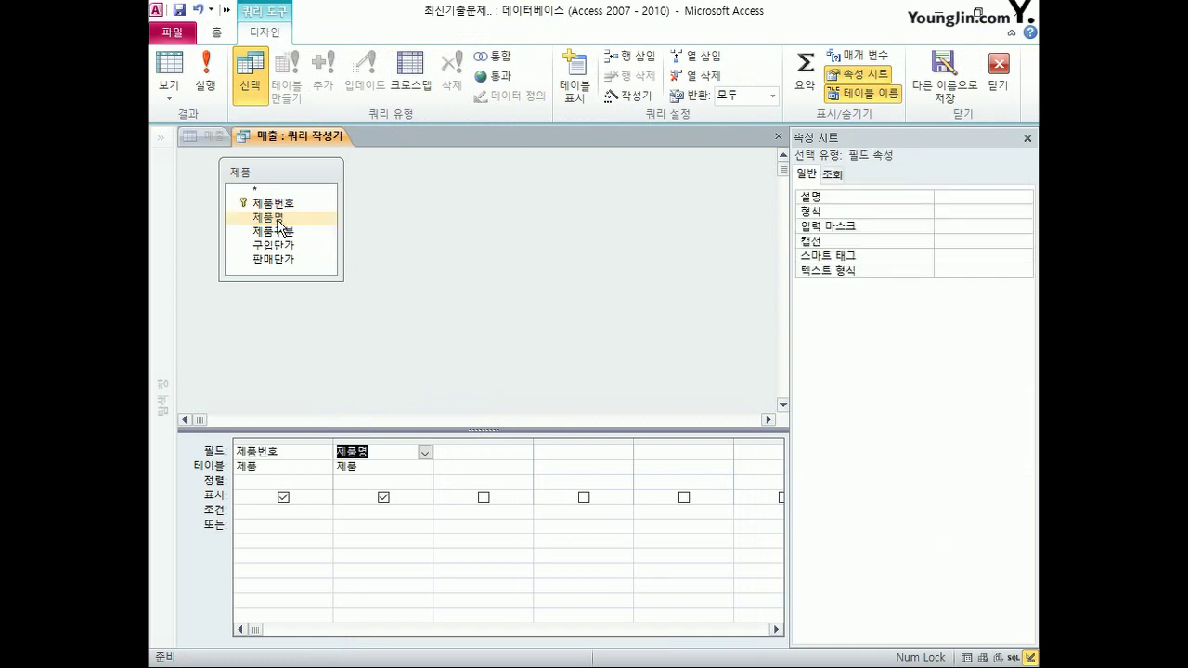
left_click(778, 138)
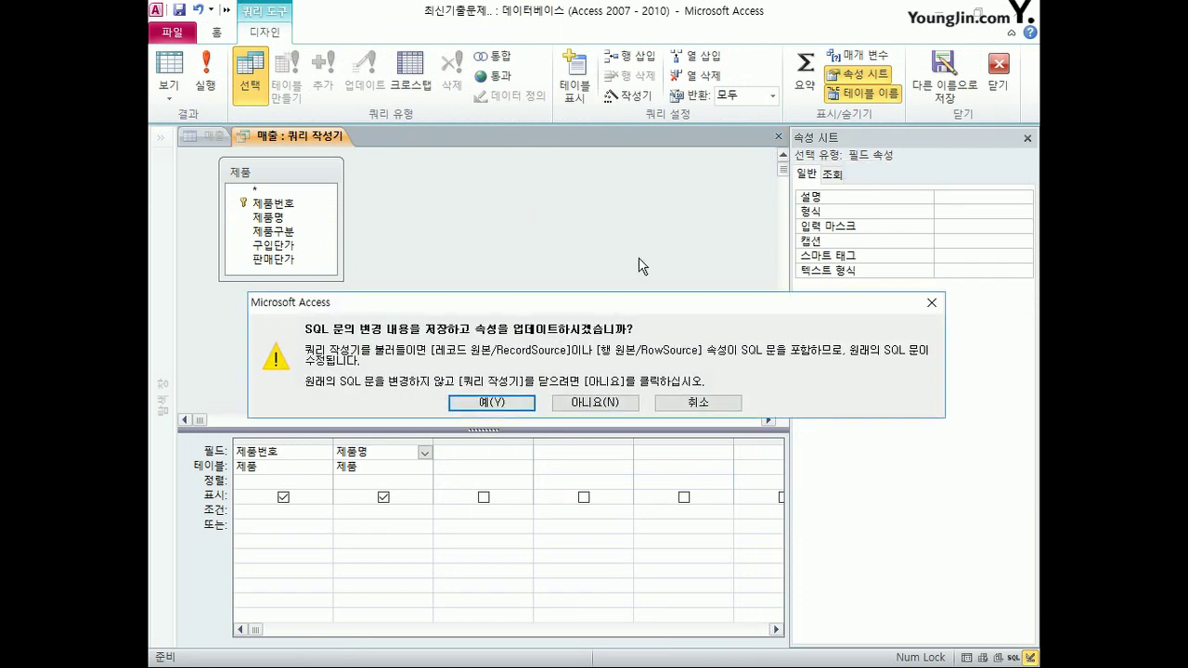
left_click(470, 402)
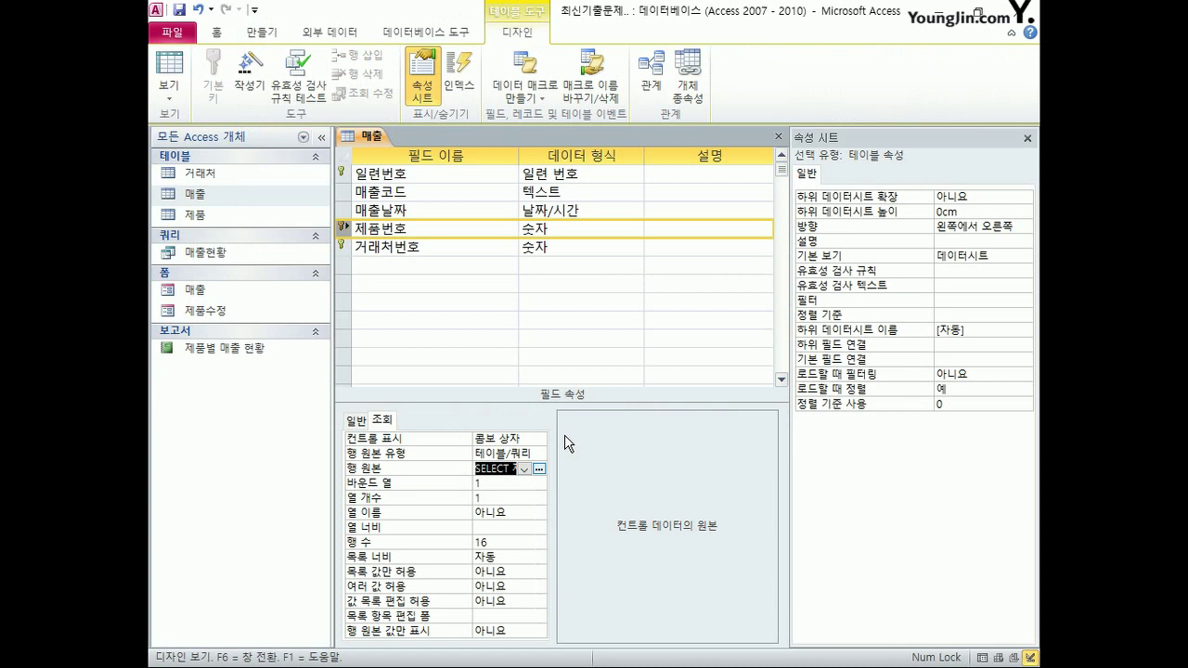
- Set the column count (열 개수) of the 제품번호 lookup to 2
left_click(488, 499)
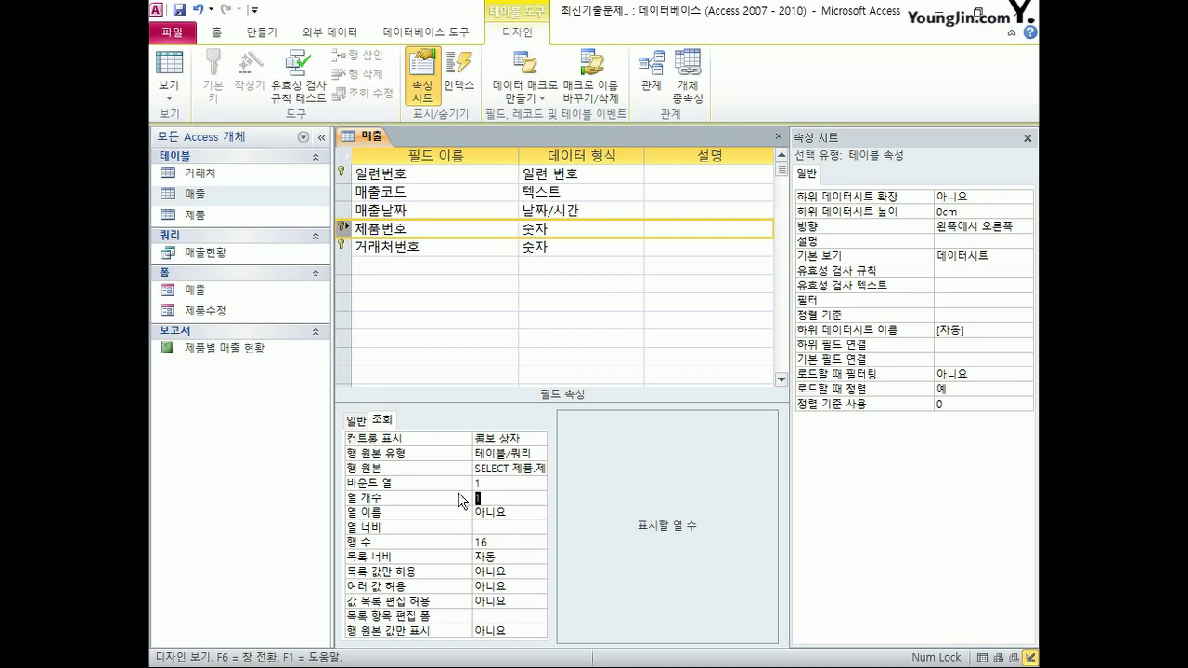
left_click(499, 482)
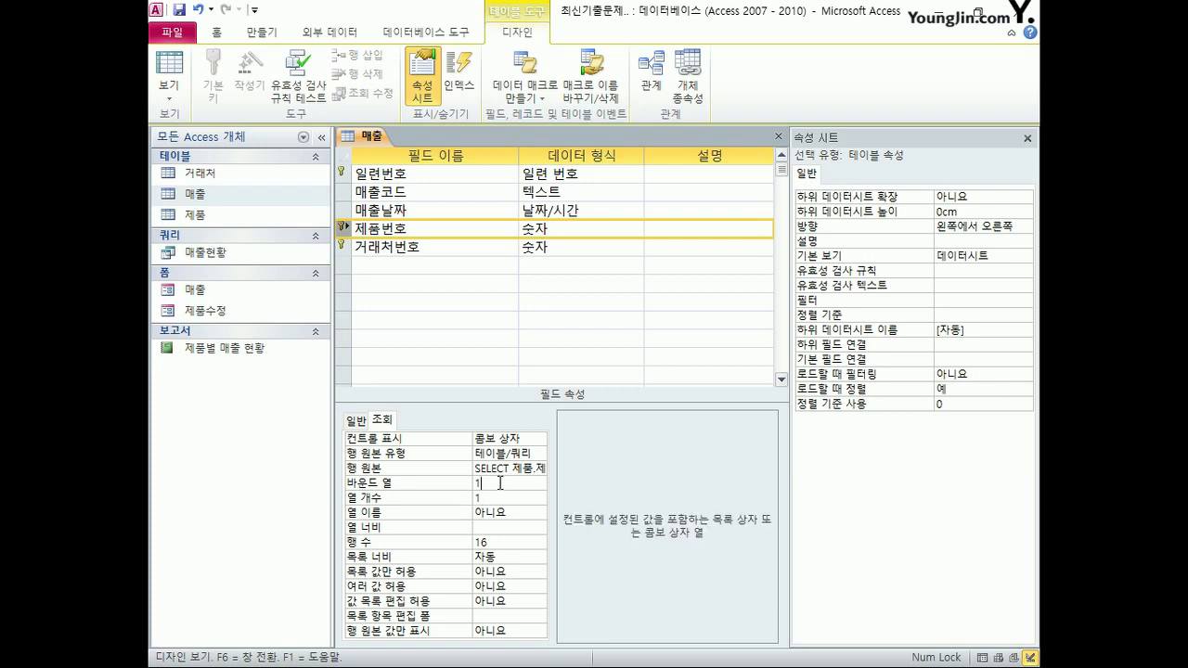
left_click(439, 497)
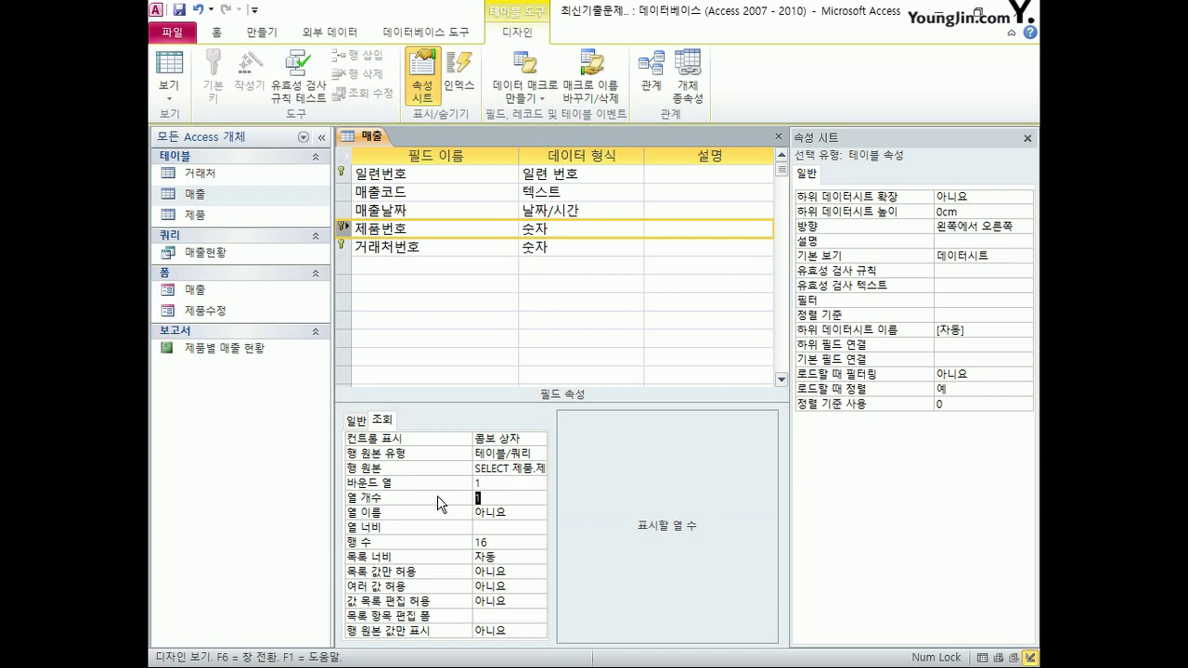
type("2")
- Set the 제품번호 lookup's column width (열 너비) to 0cm and its number of list rows (행 수) to 5
left_click(493, 527)
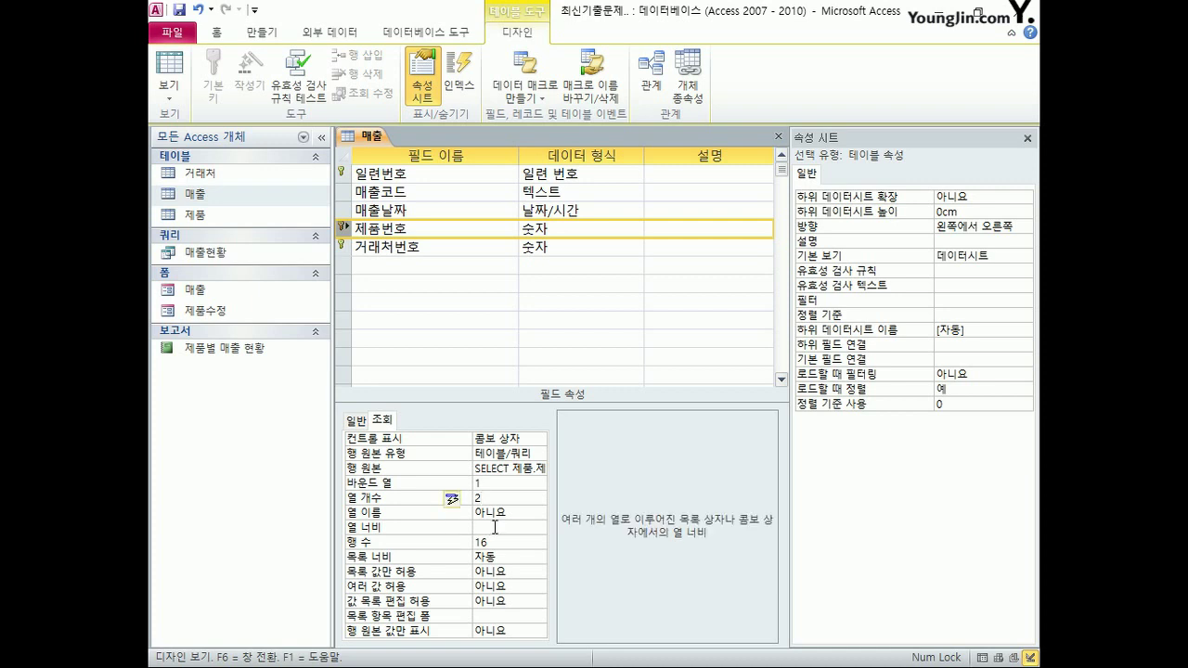
type("0")
left_click(498, 542)
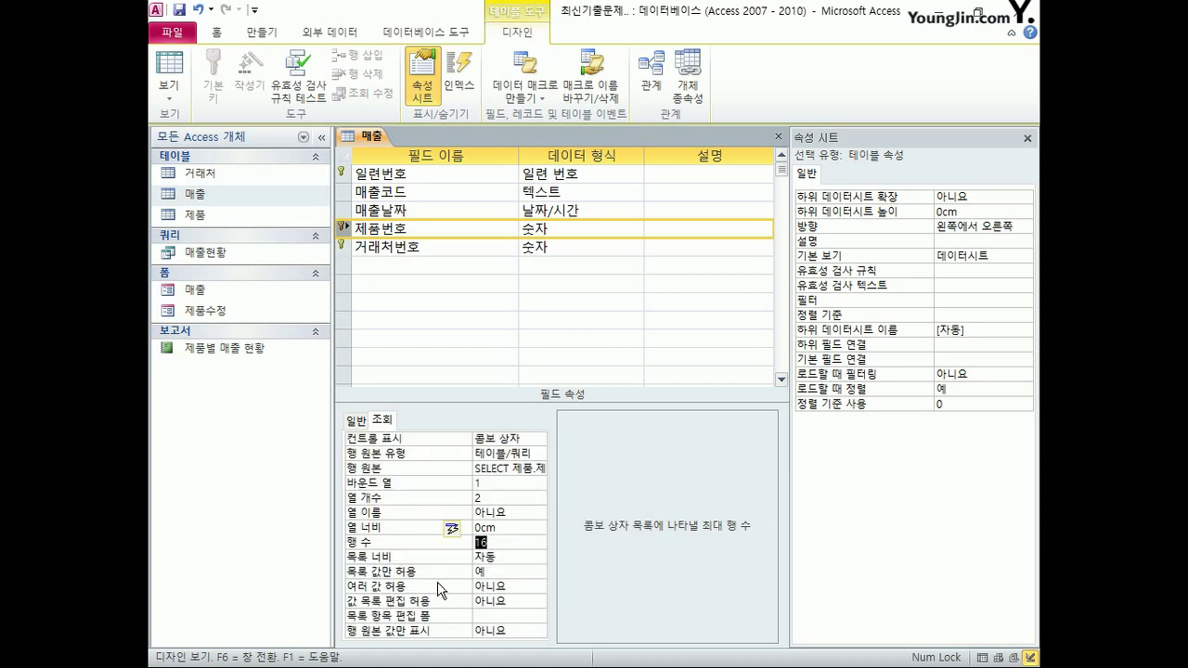
type("5")
left_click(514, 576)
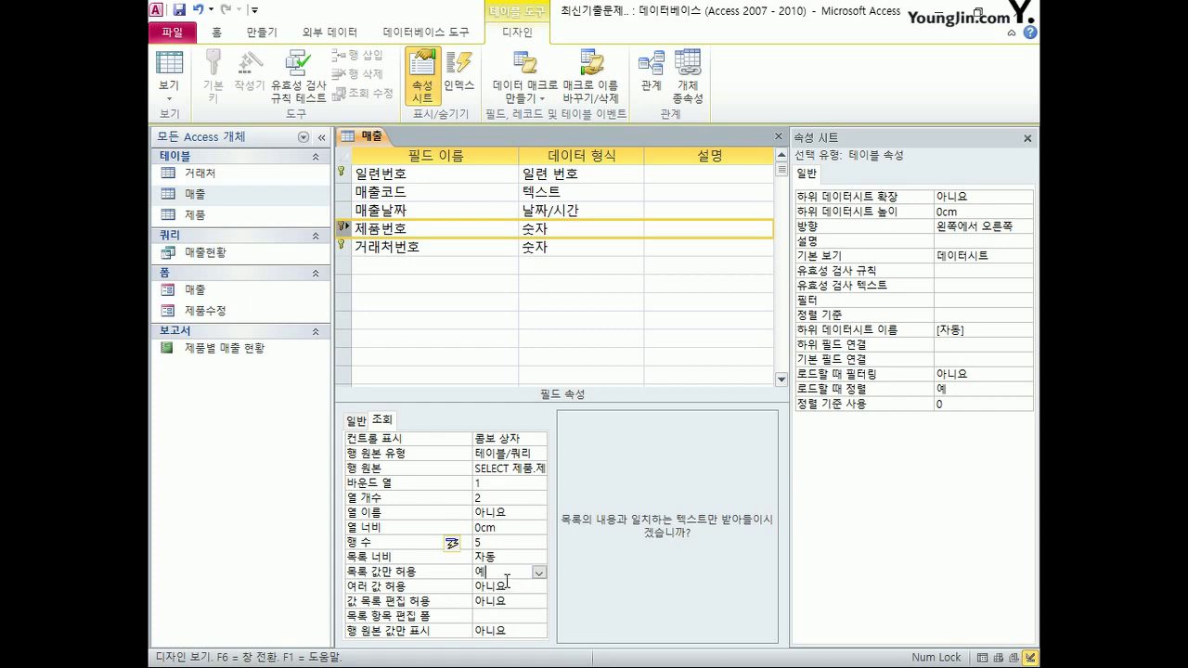
- Set the display control (컨트롤 표시) of the 거래처번호 field's lookup to 콤보 상자
left_click(345, 247)
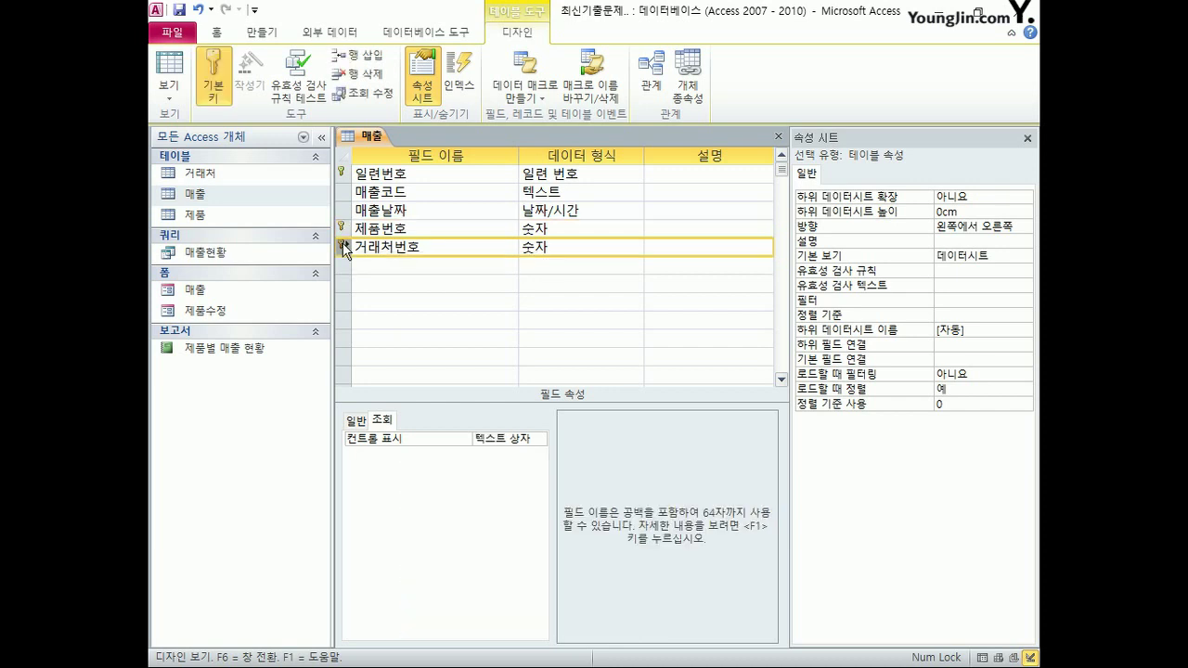
left_click(508, 438)
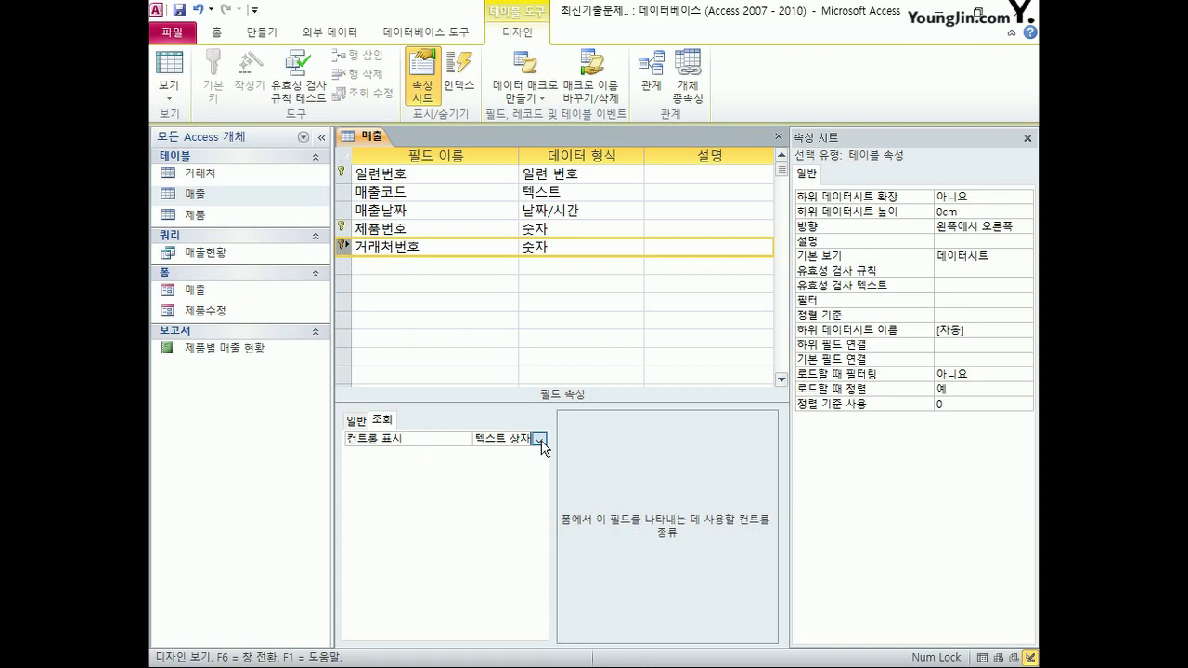
left_click(540, 441)
left_click(505, 481)
- Build the 거래처번호 lookup's row source (행 원본) as a query returning 거래처번호 and 거래처명 from the 거래처 table, and save it
left_click(534, 468)
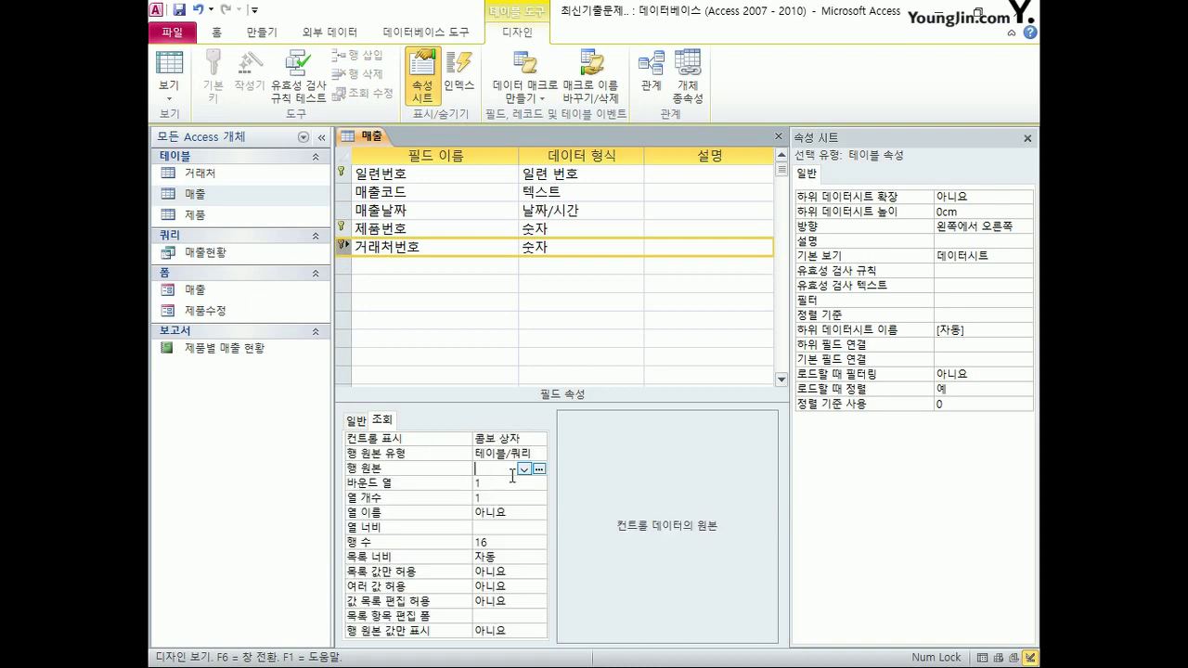
left_click(539, 470)
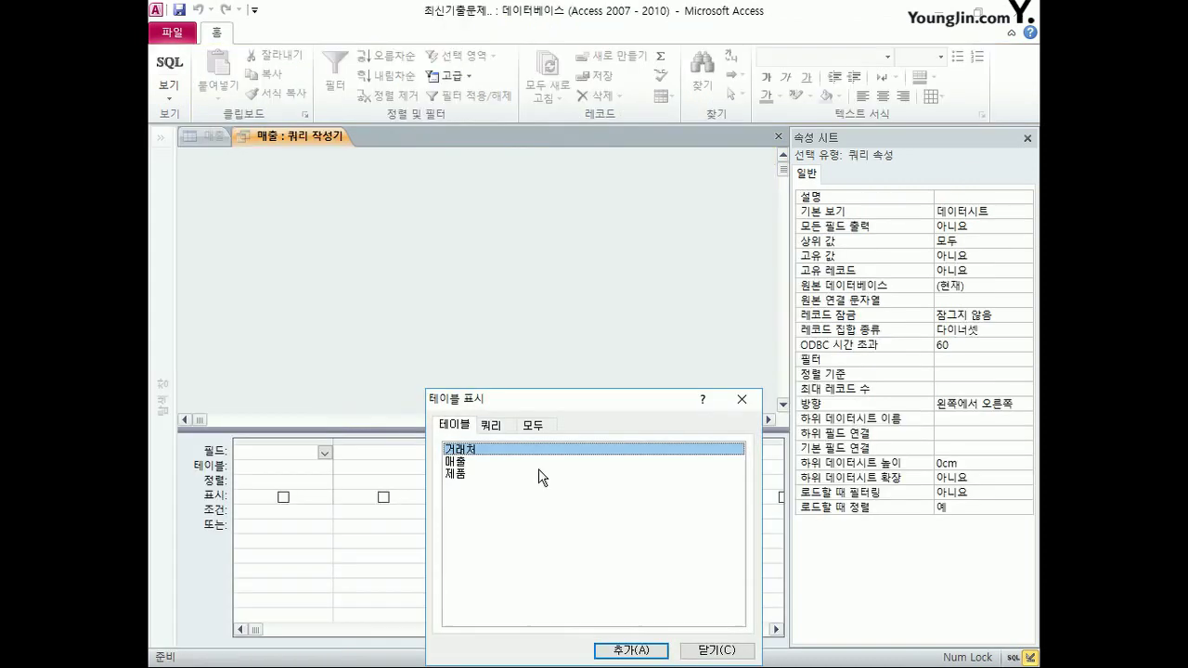
left_click(631, 649)
left_click(718, 649)
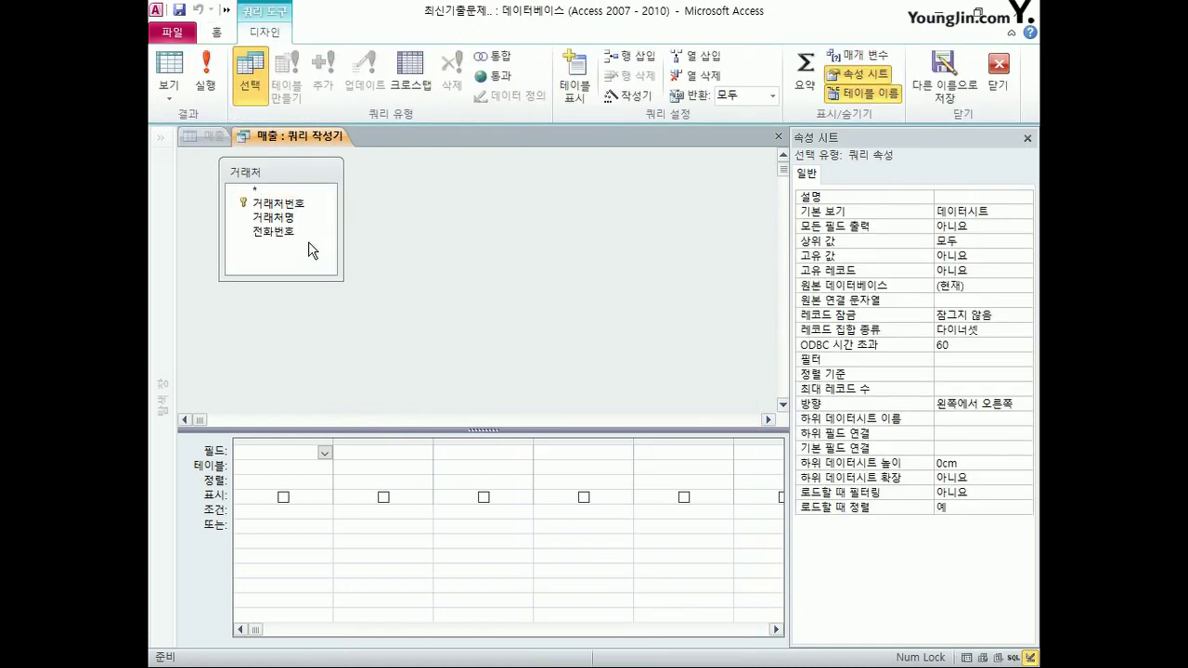
left_click(297, 208)
double_click(295, 207)
double_click(284, 219)
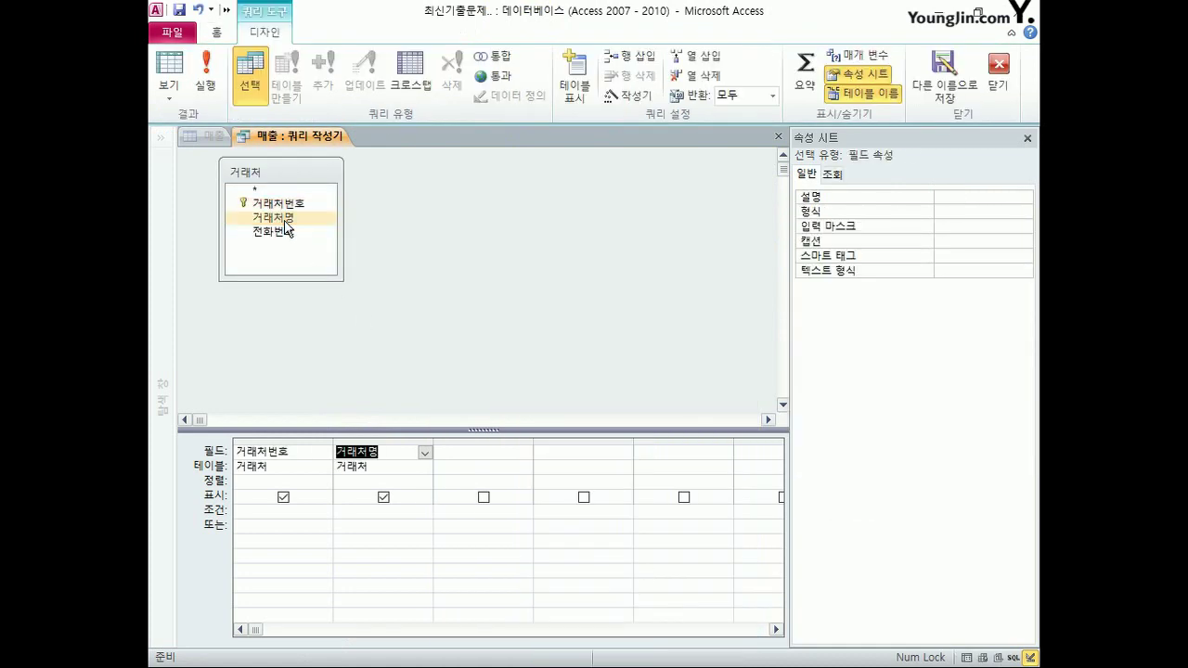
left_click(779, 137)
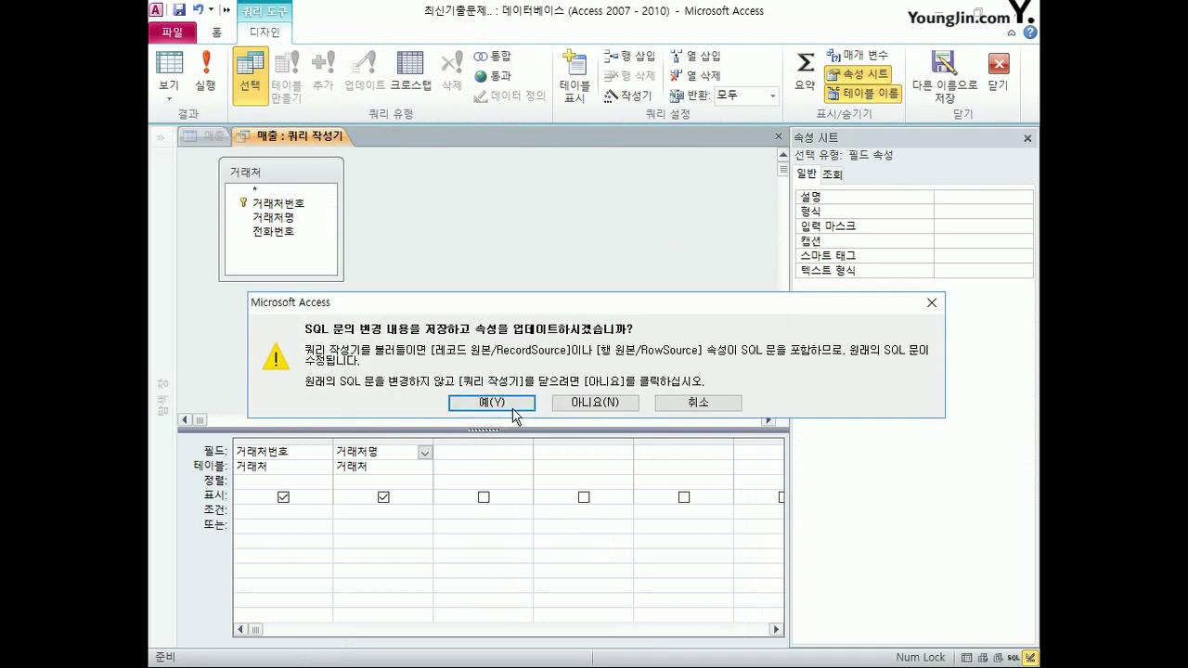
left_click(493, 401)
- Set the 거래처번호 lookup's column count (열 개수) to 2, column width (열 너비) to 0cm and list rows (행 수) to 5
left_click(493, 484)
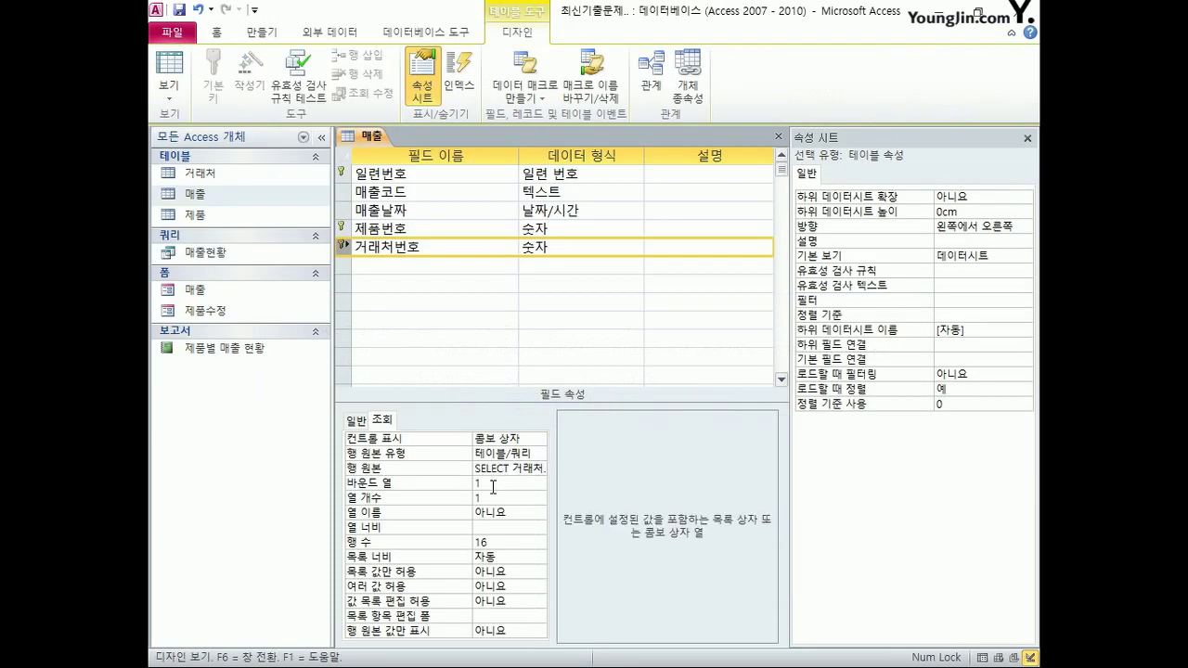
left_click(490, 497)
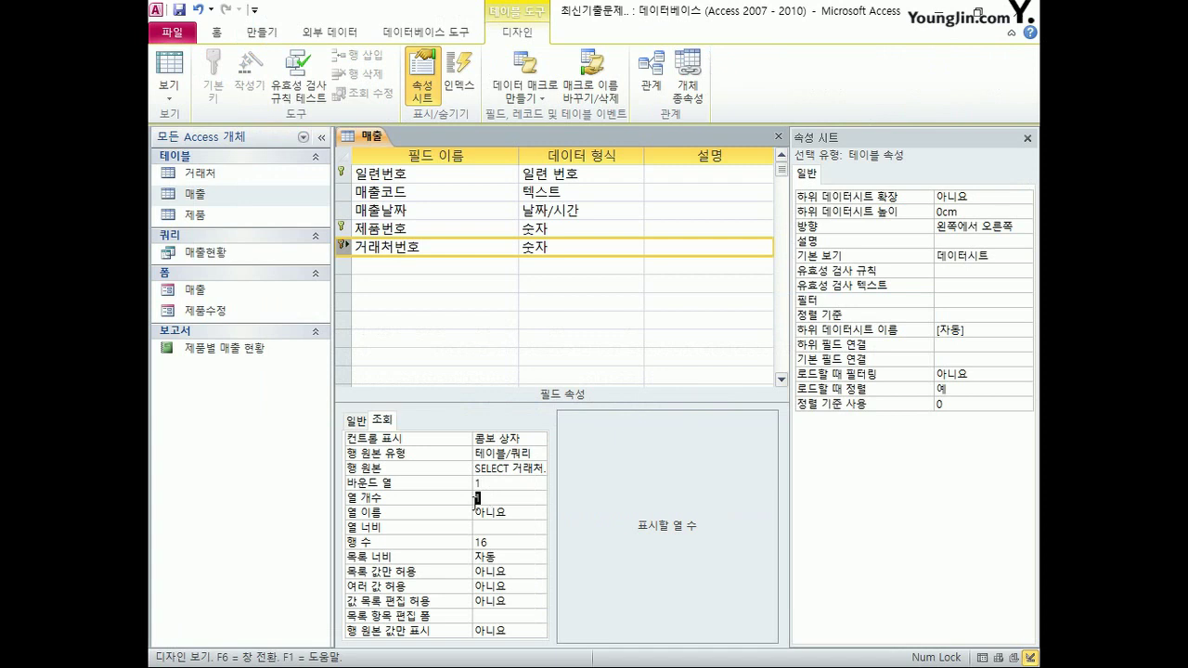
left_click(446, 498)
type("2")
left_click(479, 543)
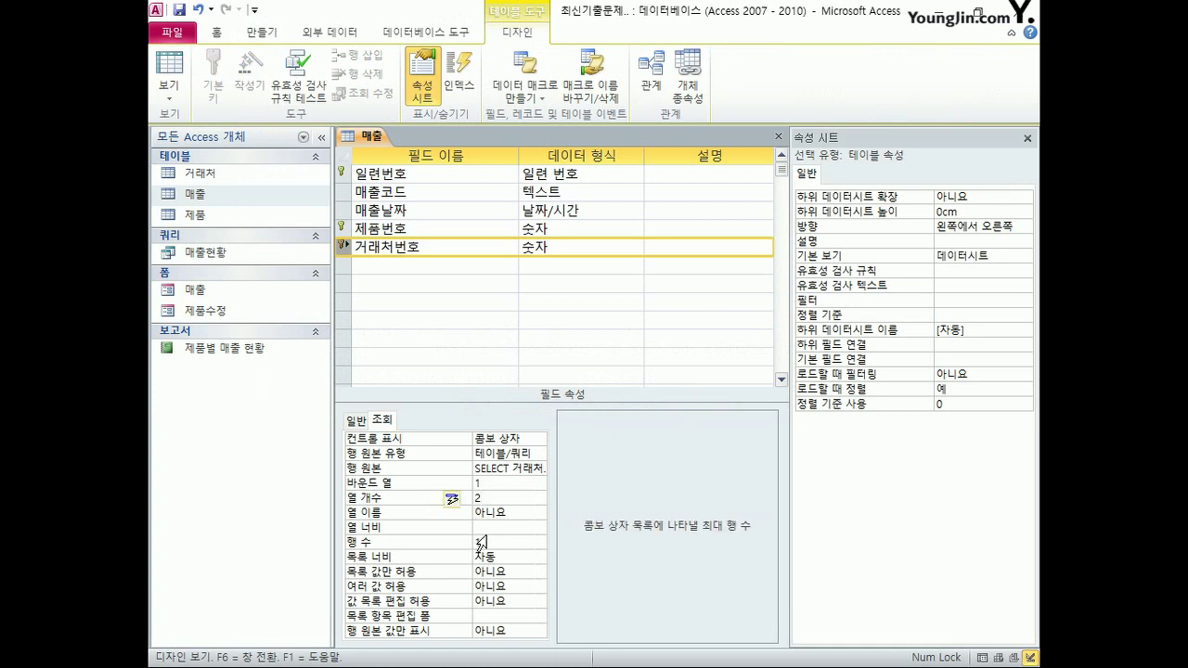
left_click(491, 527)
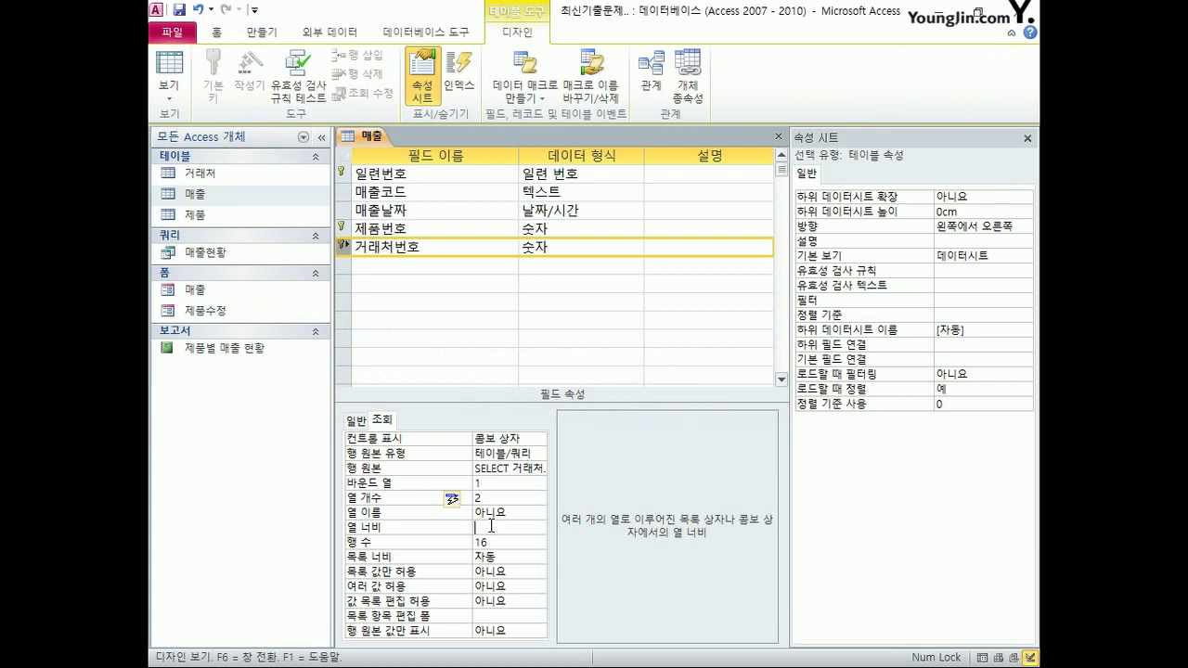
type("0")
key("Return")
type("5")
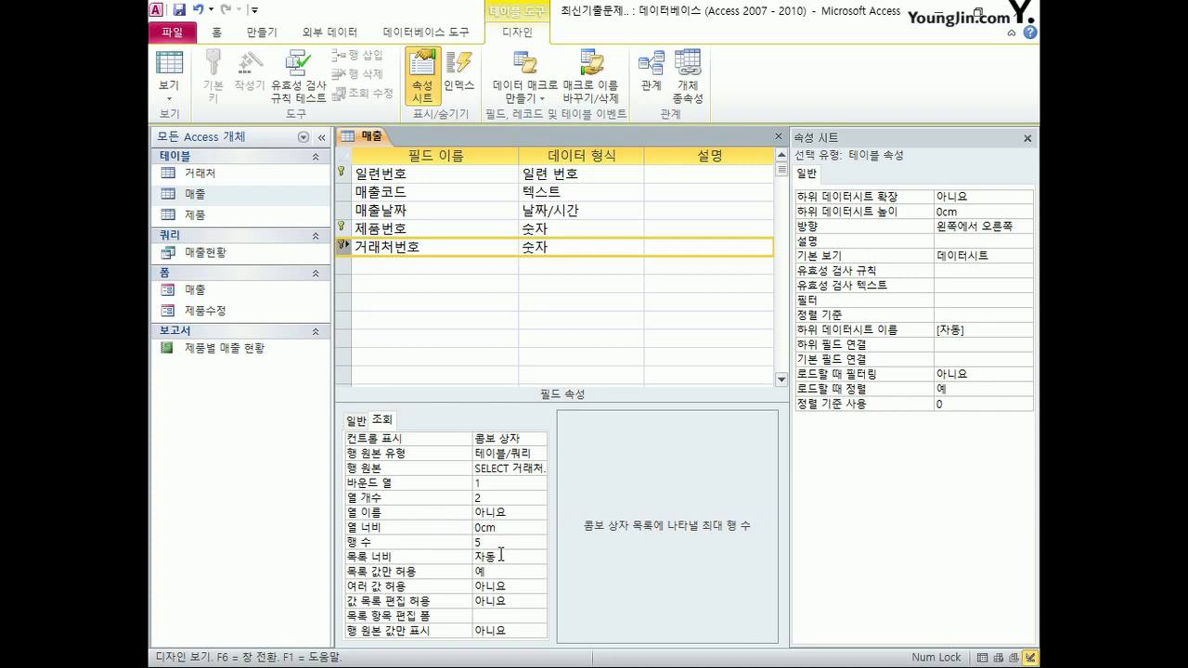
left_click(499, 573)
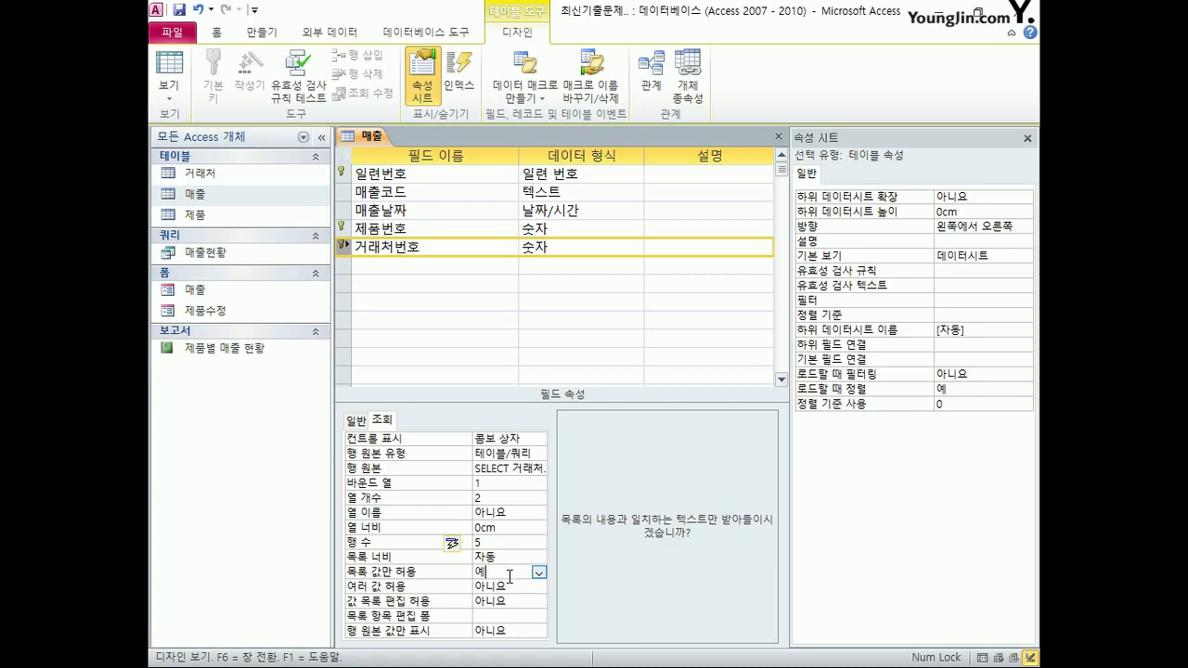
- Close the 매출 table and save the lookup changes made to its design
left_click(779, 137)
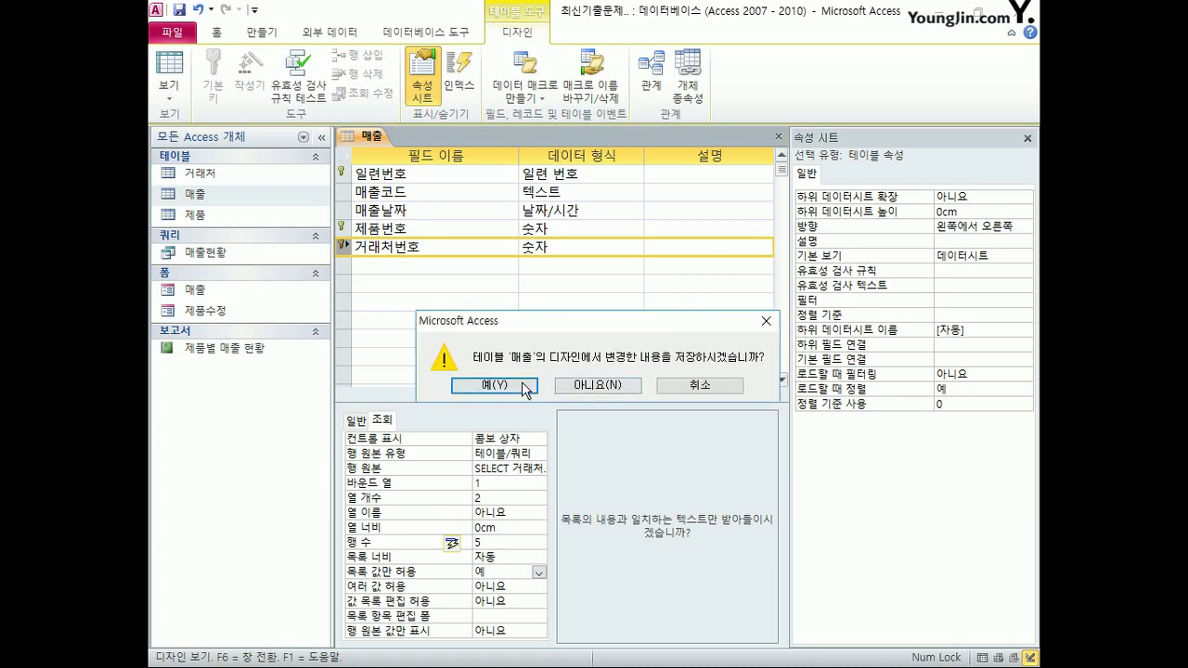
left_click(532, 388)
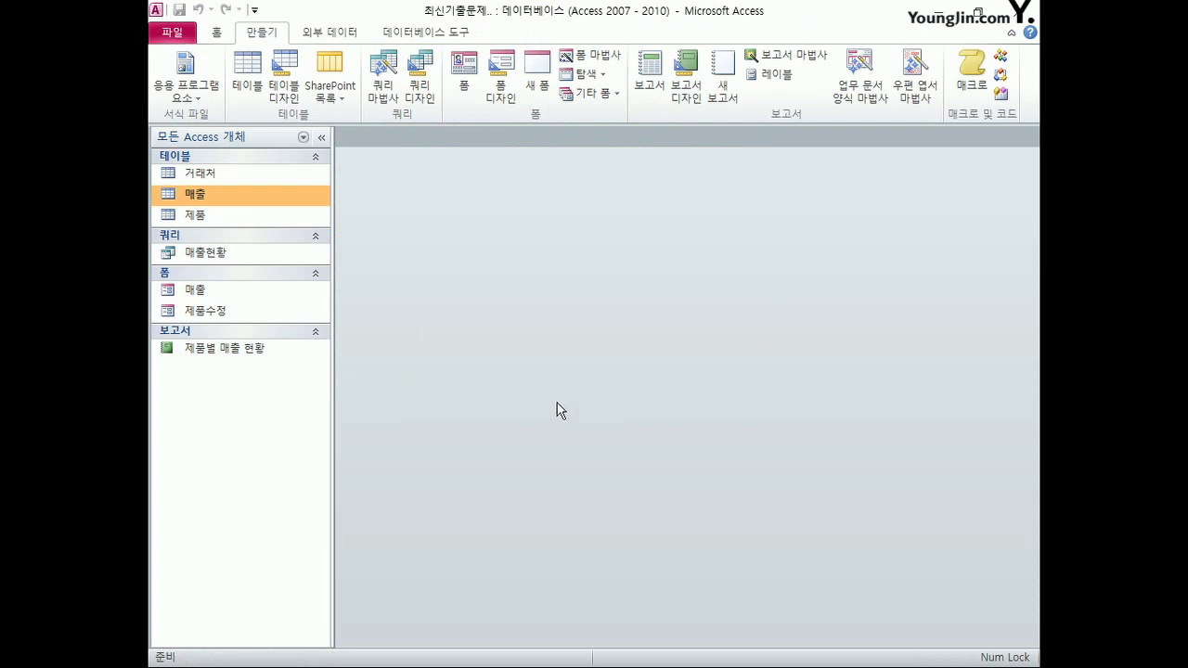
- Reopen the 매출 table in design view, check the 제품번호 field's general properties, and close the table
right_click(205, 295)
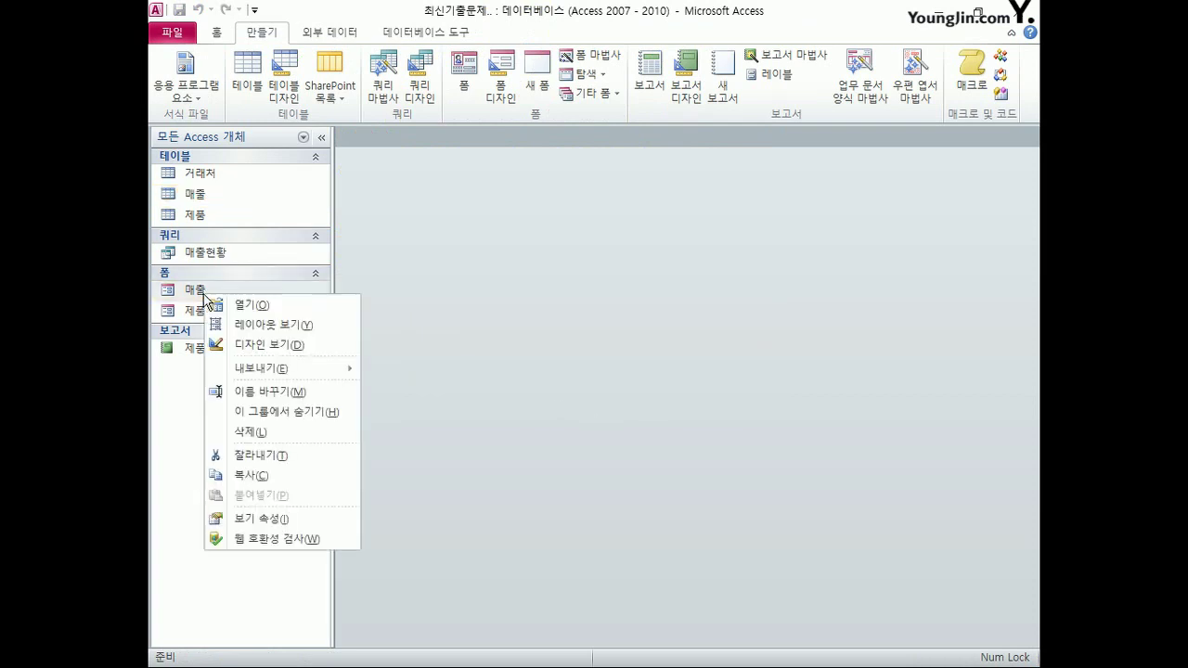
right_click(209, 197)
left_click(252, 228)
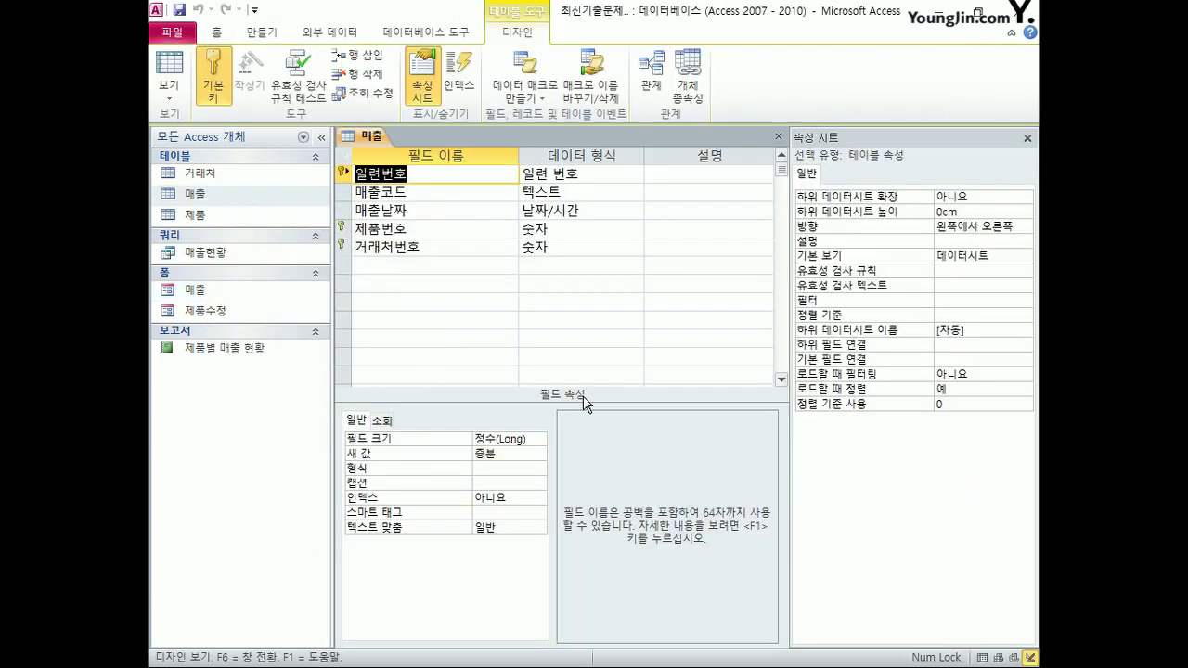
left_click(344, 230)
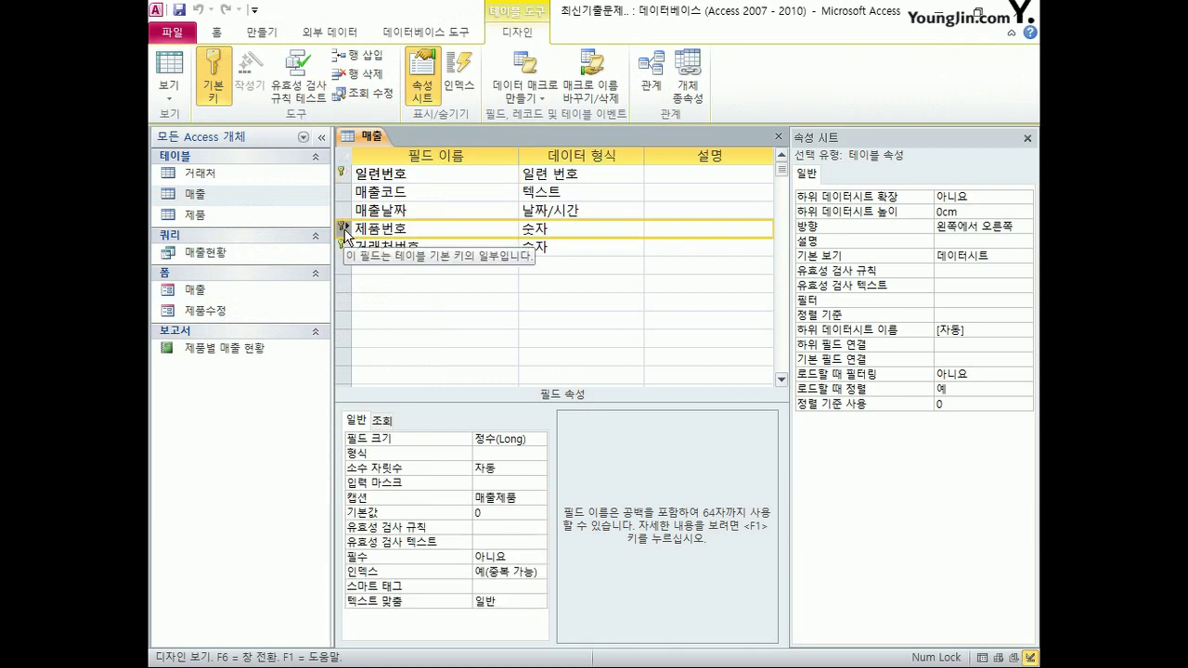
left_click(779, 136)
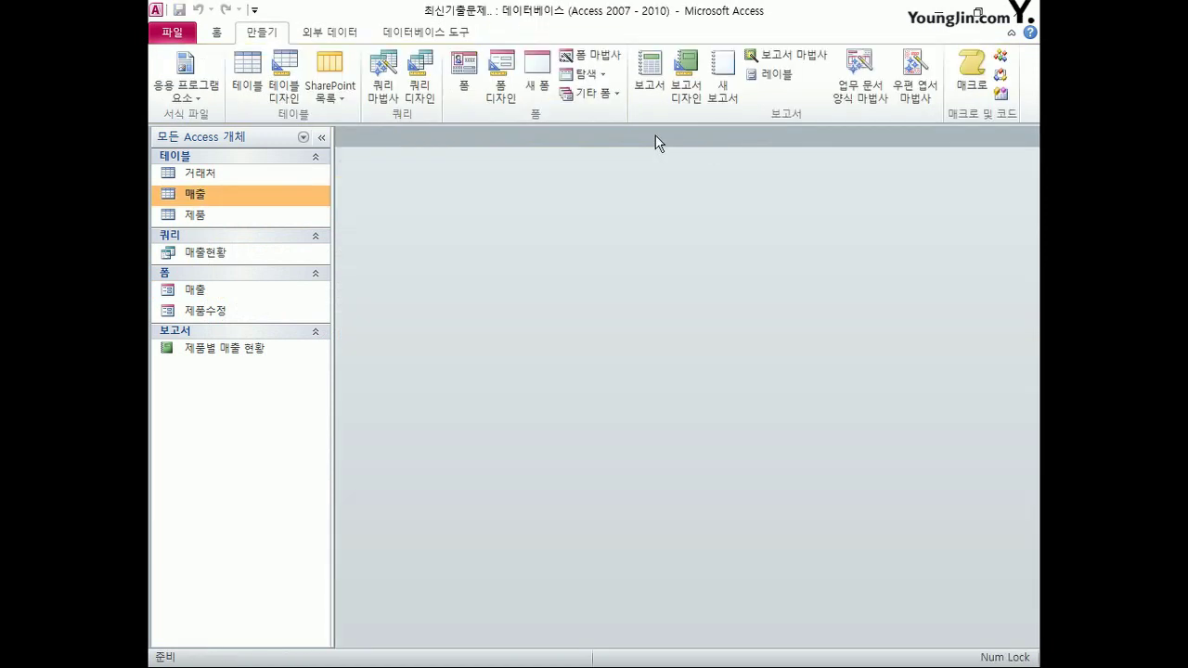
- Open the database's relationships (관계) layout and add the 매출, 제품 and 거래처 tables to it
left_click(397, 33)
left_click(324, 72)
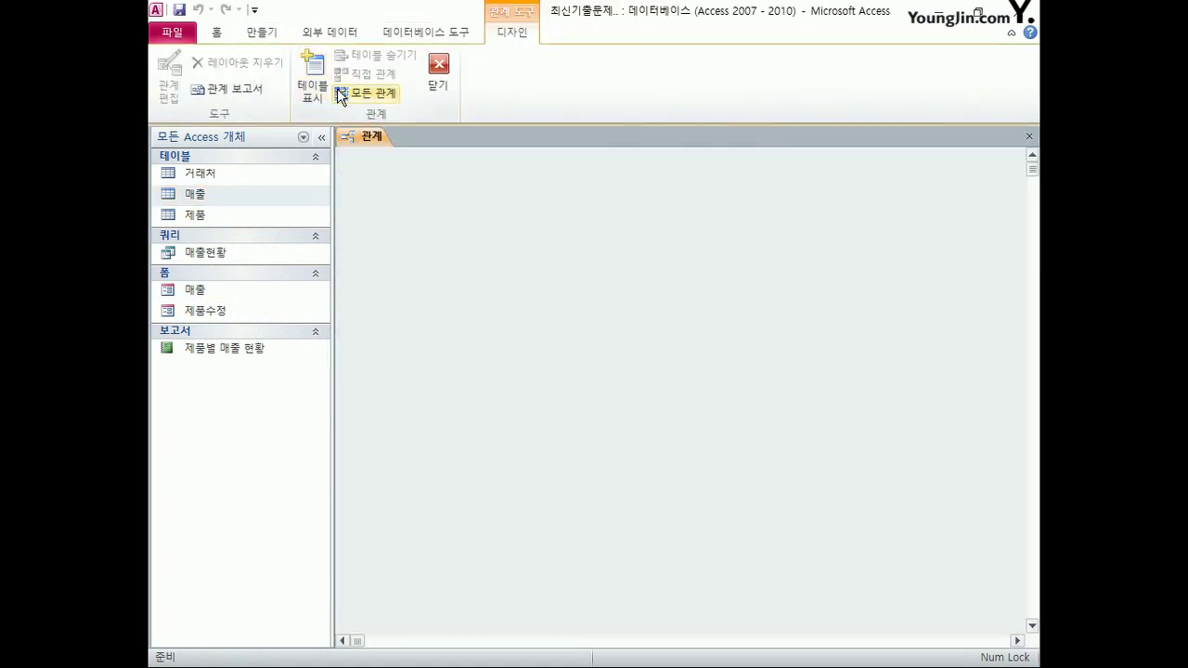
left_click(314, 93)
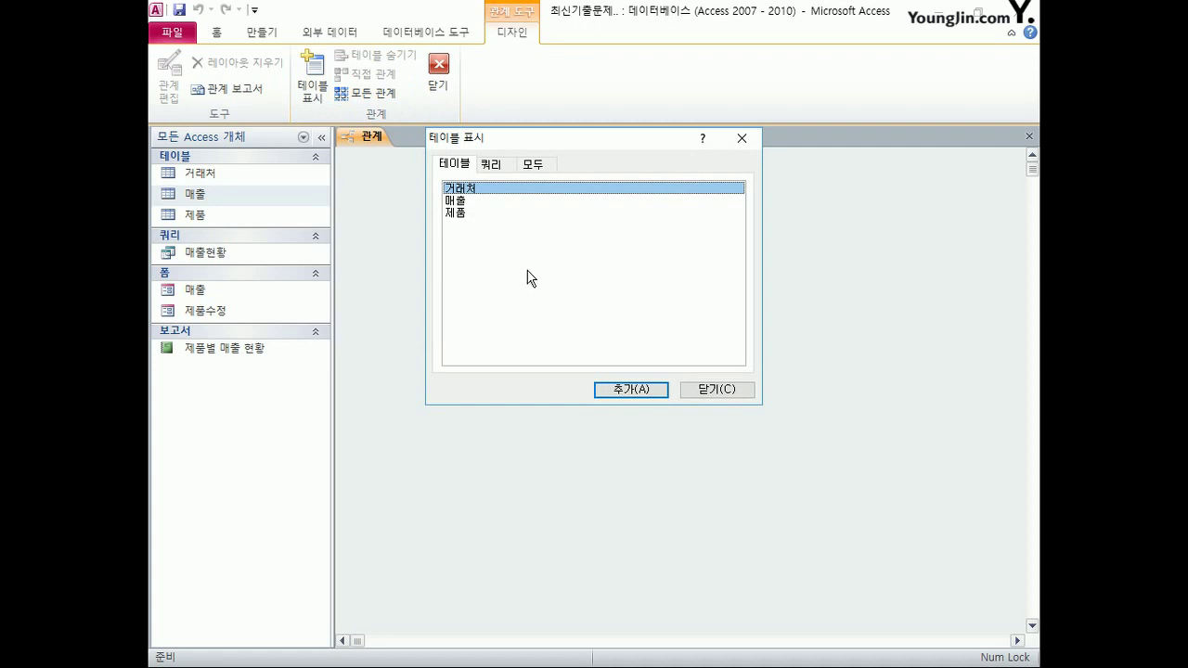
double_click(466, 201)
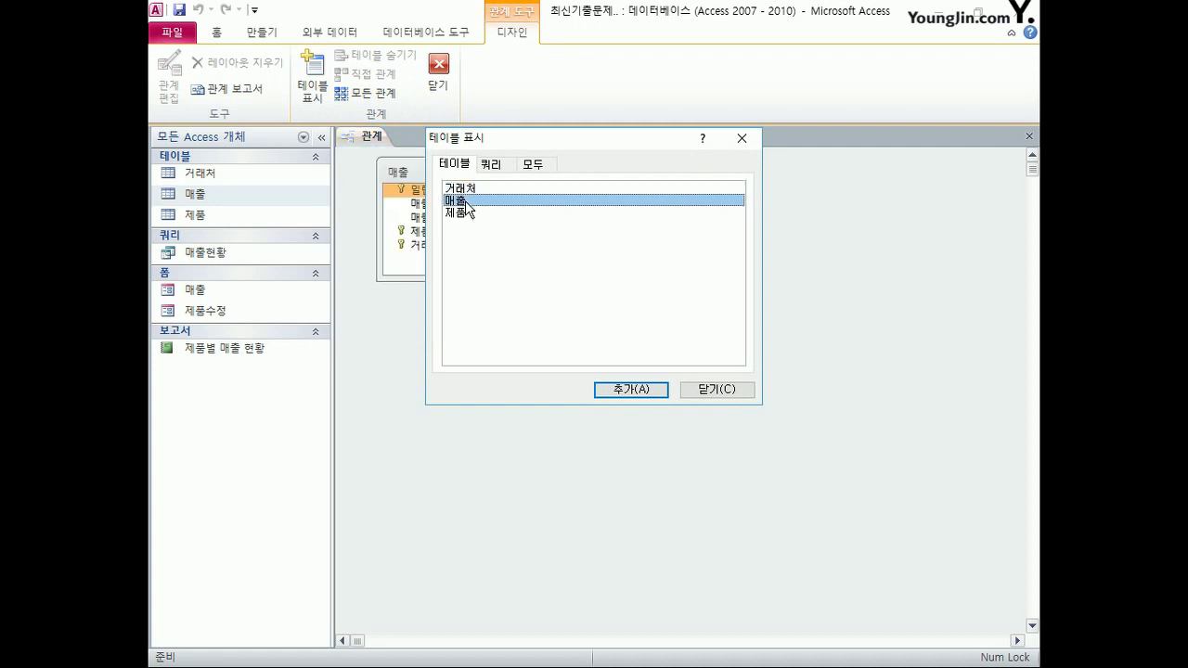
double_click(471, 216)
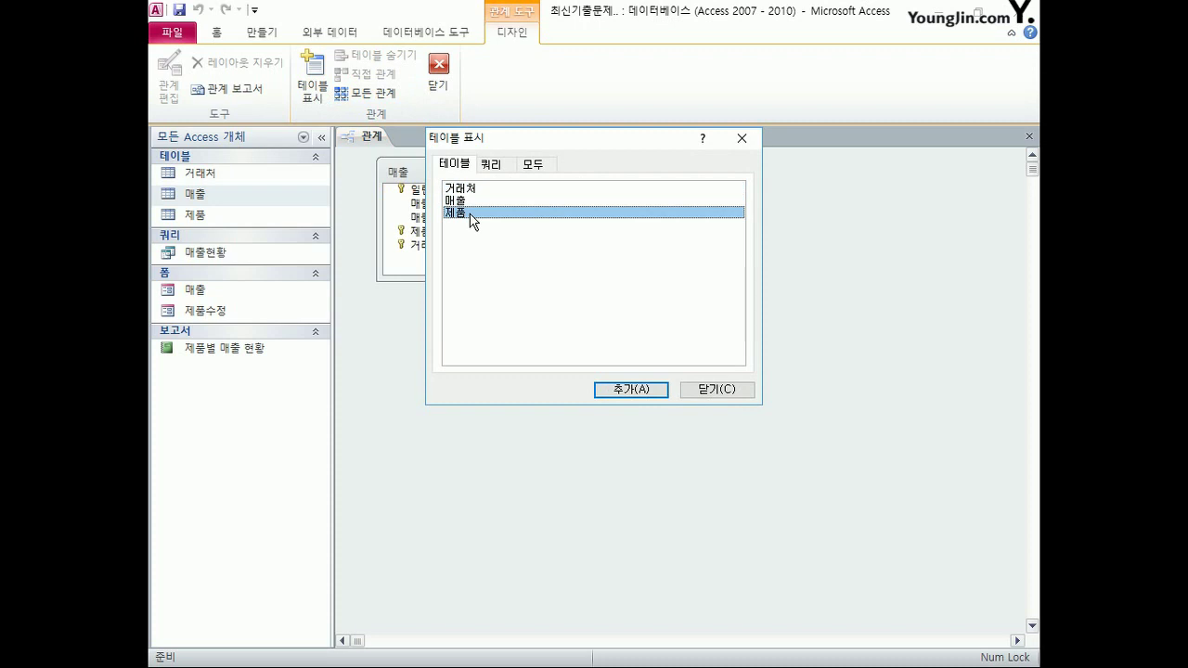
double_click(464, 189)
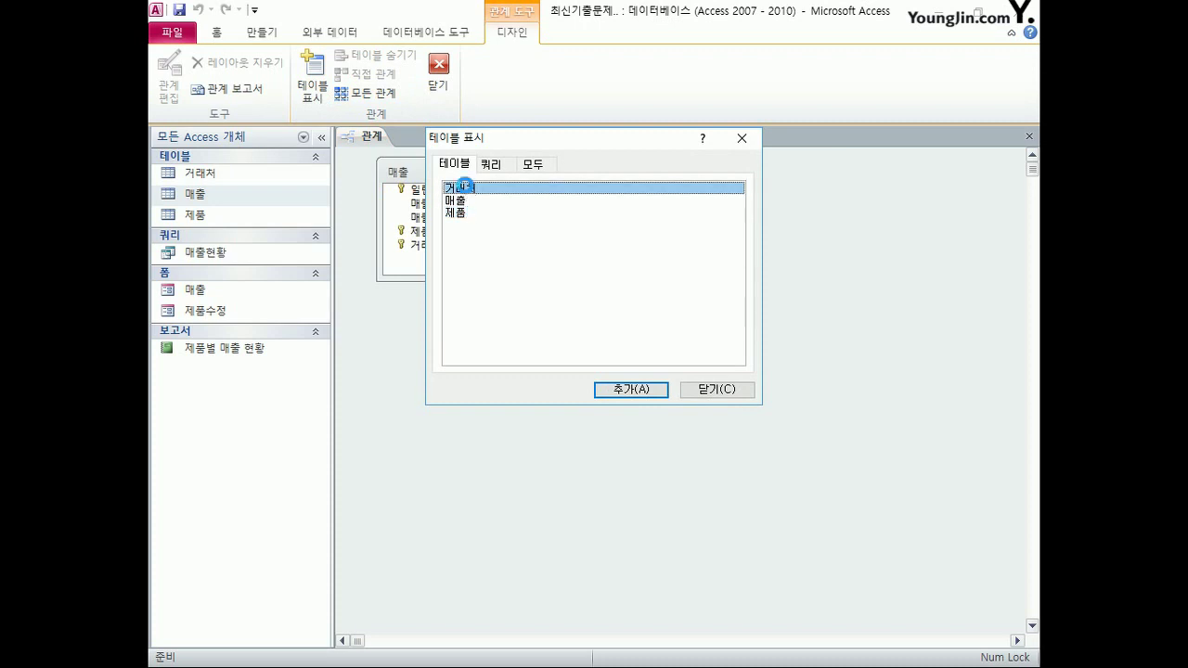
left_click(728, 394)
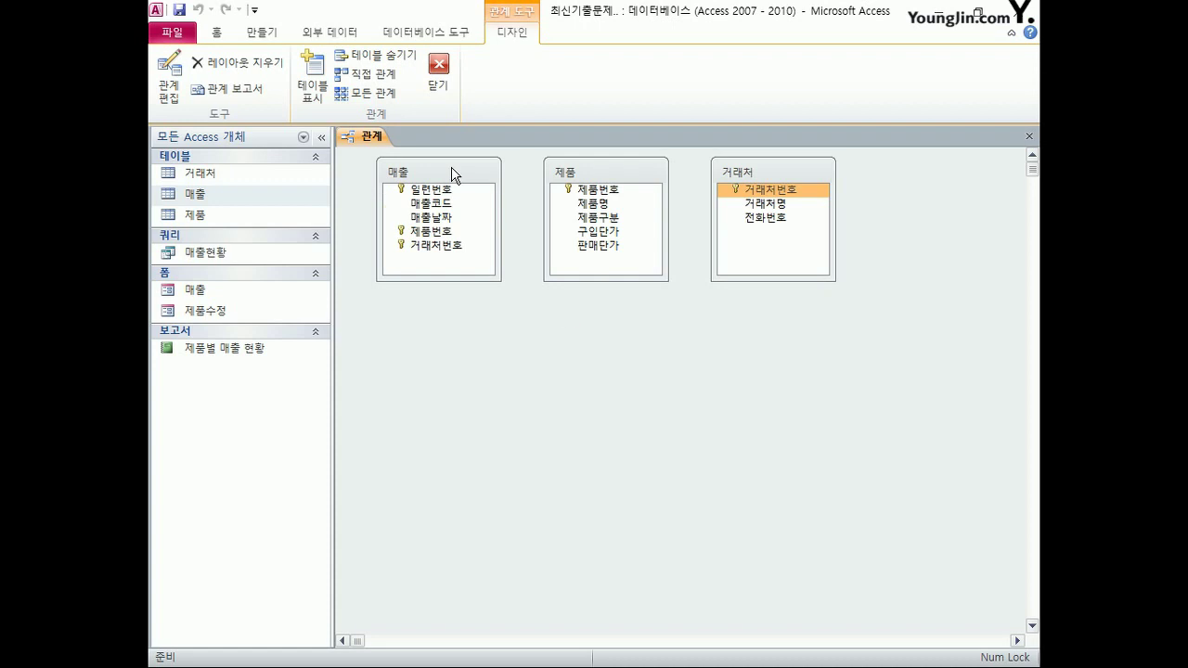
- Create a relationship between 제품번호 in 매출 and 제품, enforcing referential integrity (항상 참조 무결성 유지) with cascading updates (관련 필드 모두 업데이트)
left_click(444, 233)
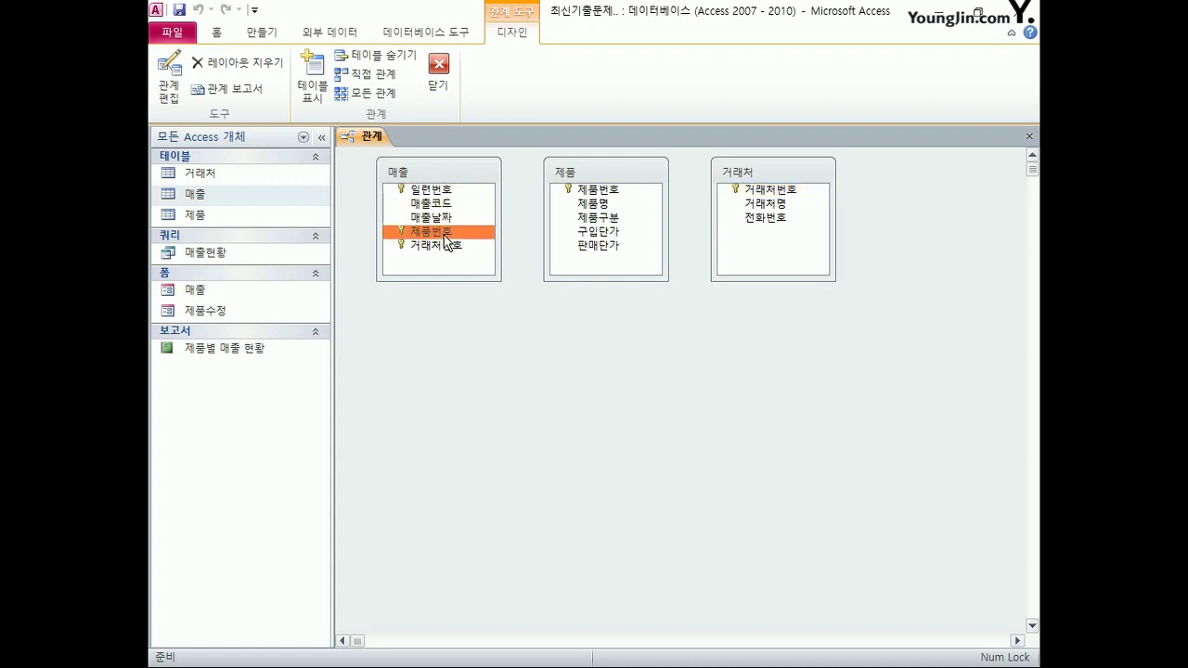
left_click_drag(444, 235, 600, 191)
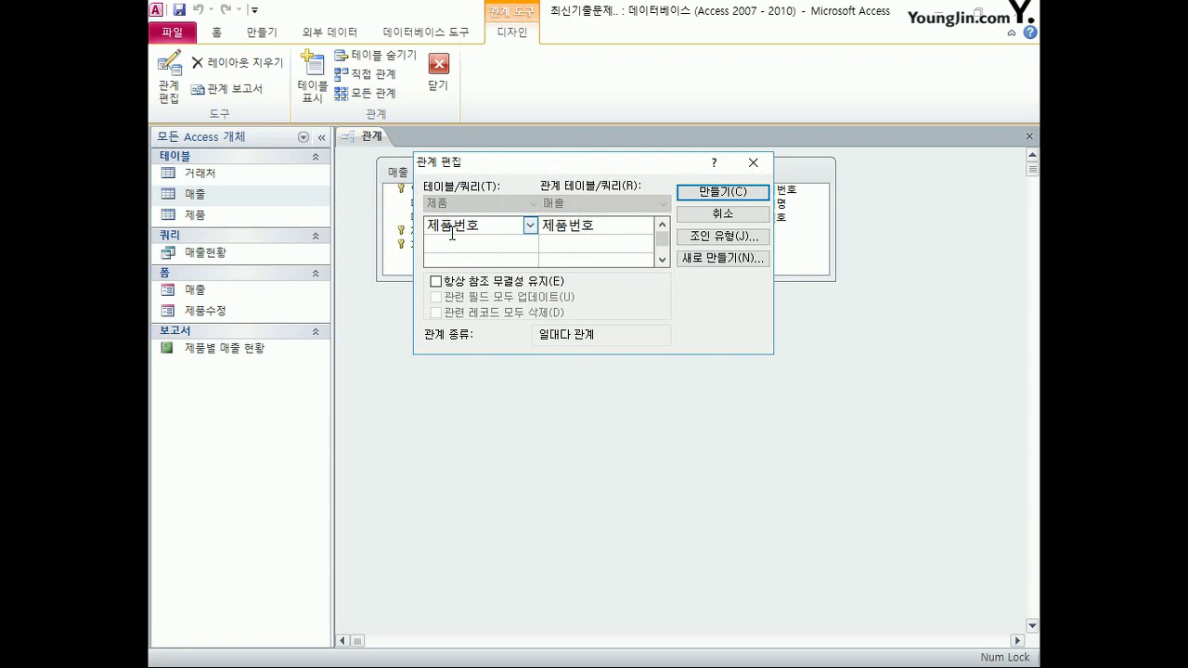
left_click(437, 282)
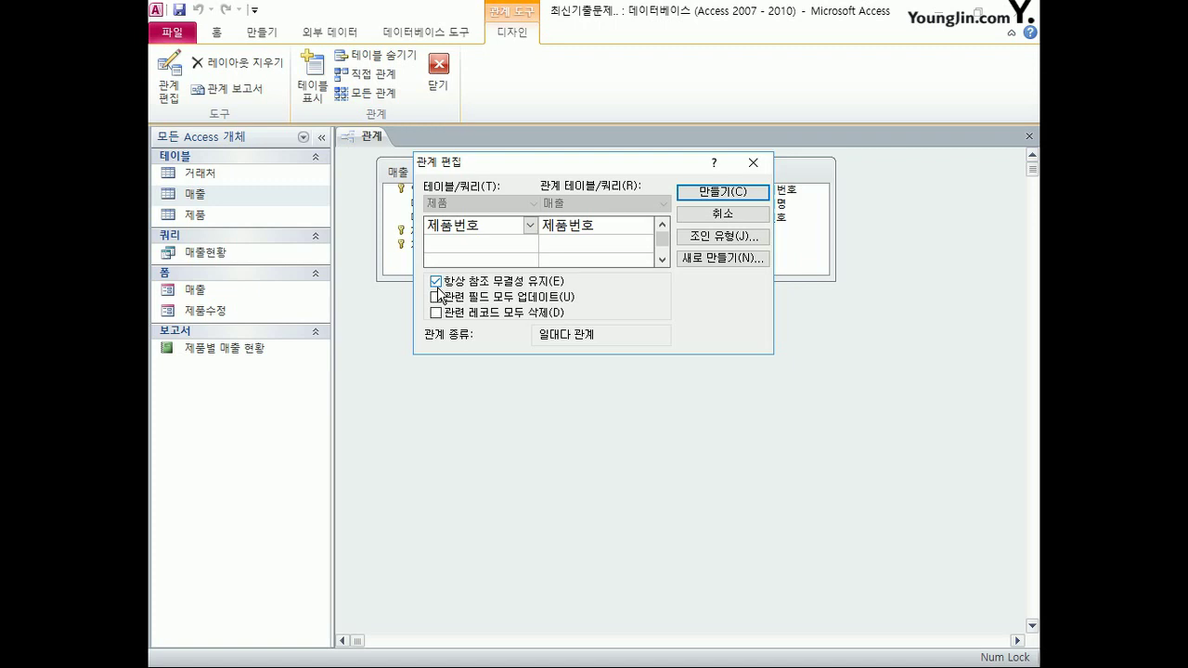
left_click(436, 297)
left_click(724, 197)
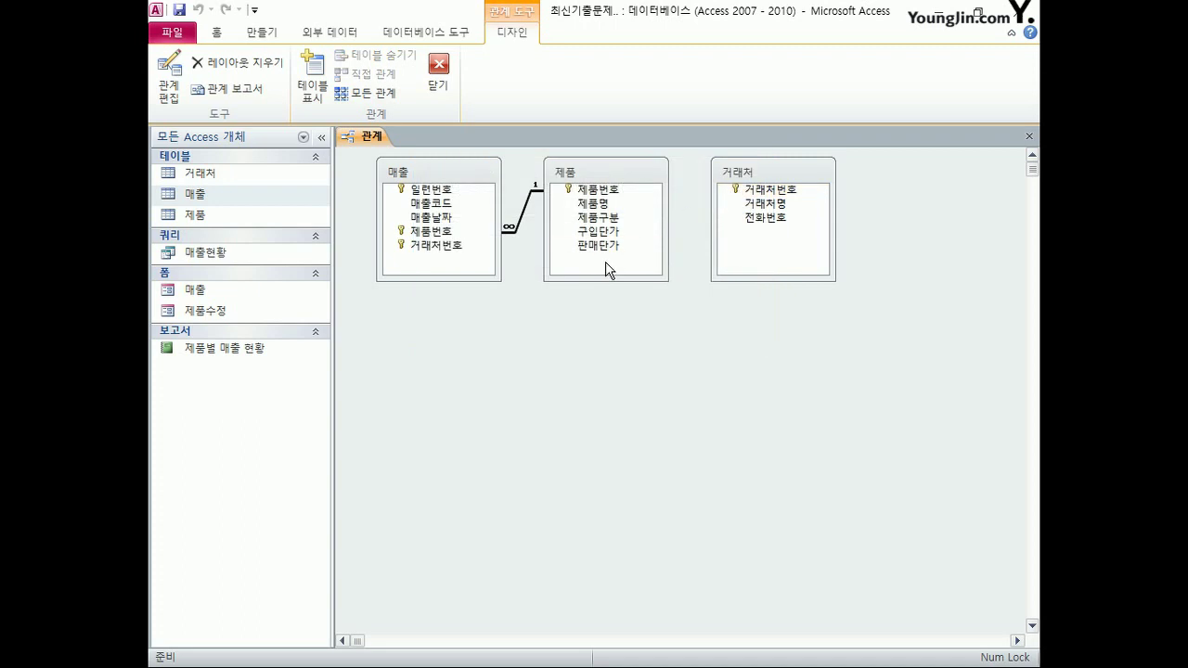
- Relate 거래처번호 in the 거래처 table to 거래처번호 in 매출, with referential integrity and cascading field updates enabled
left_click(437, 247)
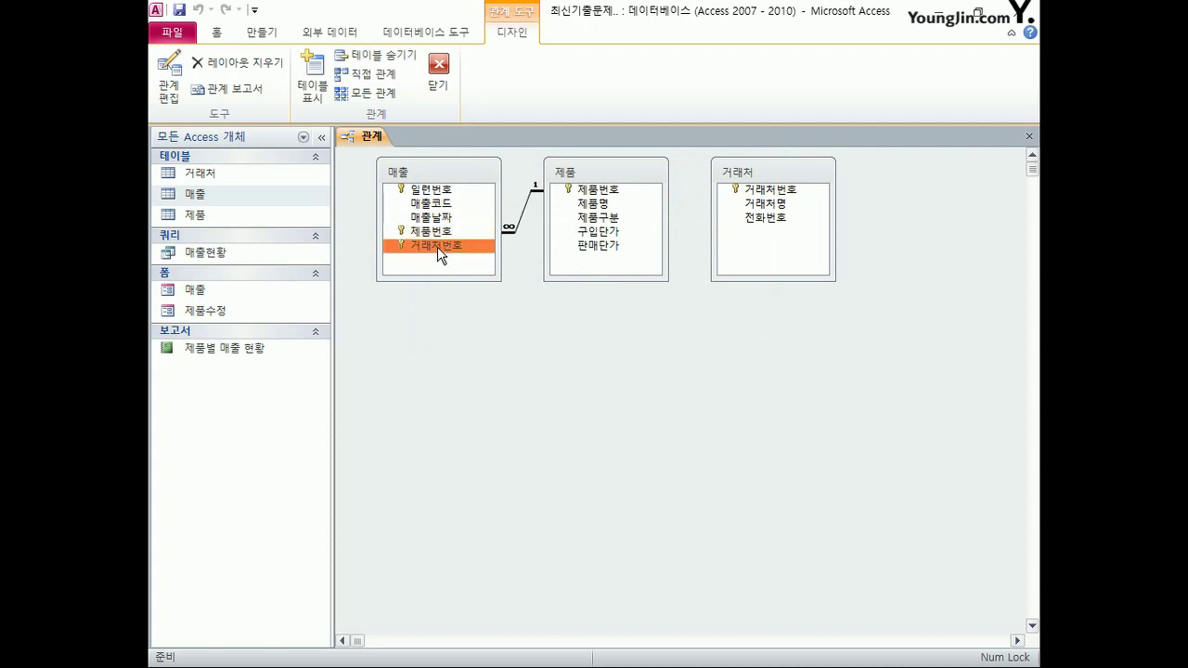
left_click_drag(759, 191, 452, 252)
left_click(435, 281)
left_click(435, 297)
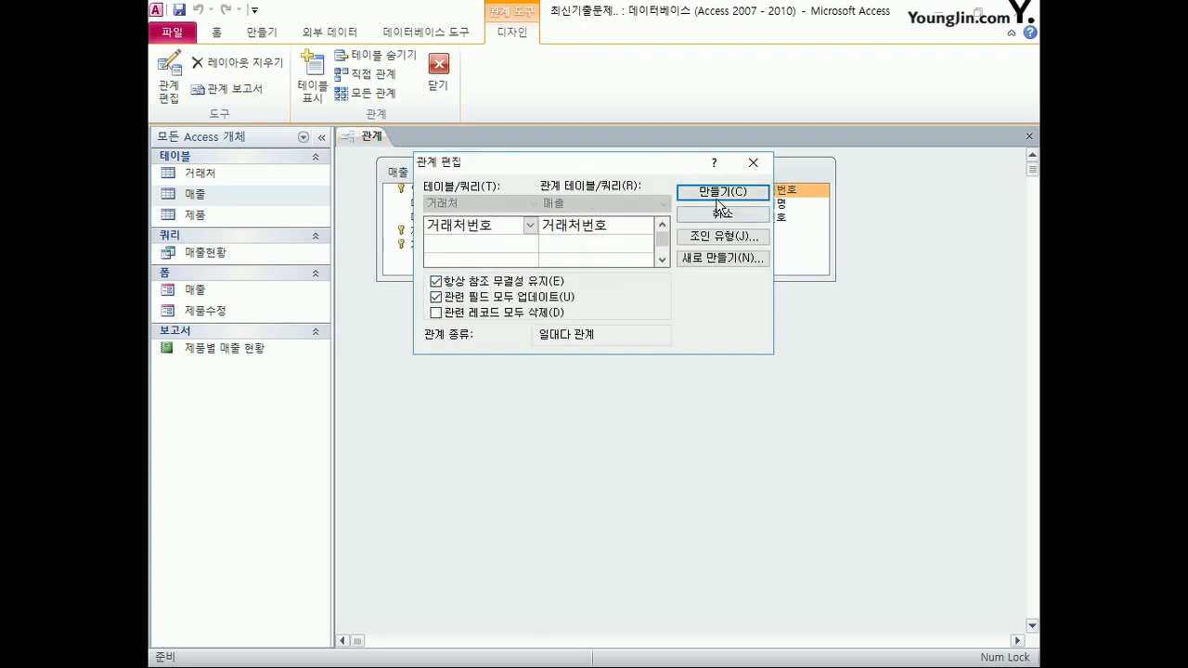
left_click(717, 193)
- Rearrange the relationship diagram so the 매출 table sits below and between the 제품 and 거래처 tables
left_click_drag(417, 169, 588, 292)
left_click_drag(595, 176, 414, 179)
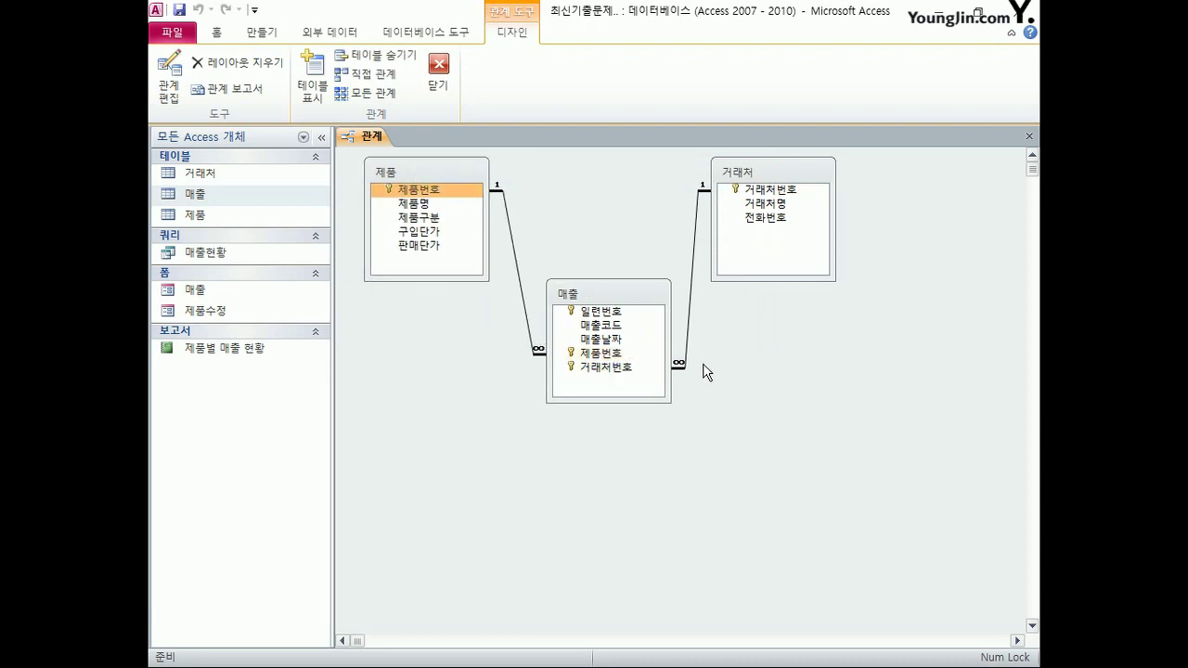
- Close the relationships layout, saving its changes, and open the 매출 form in design view
left_click(1028, 137)
left_click(499, 386)
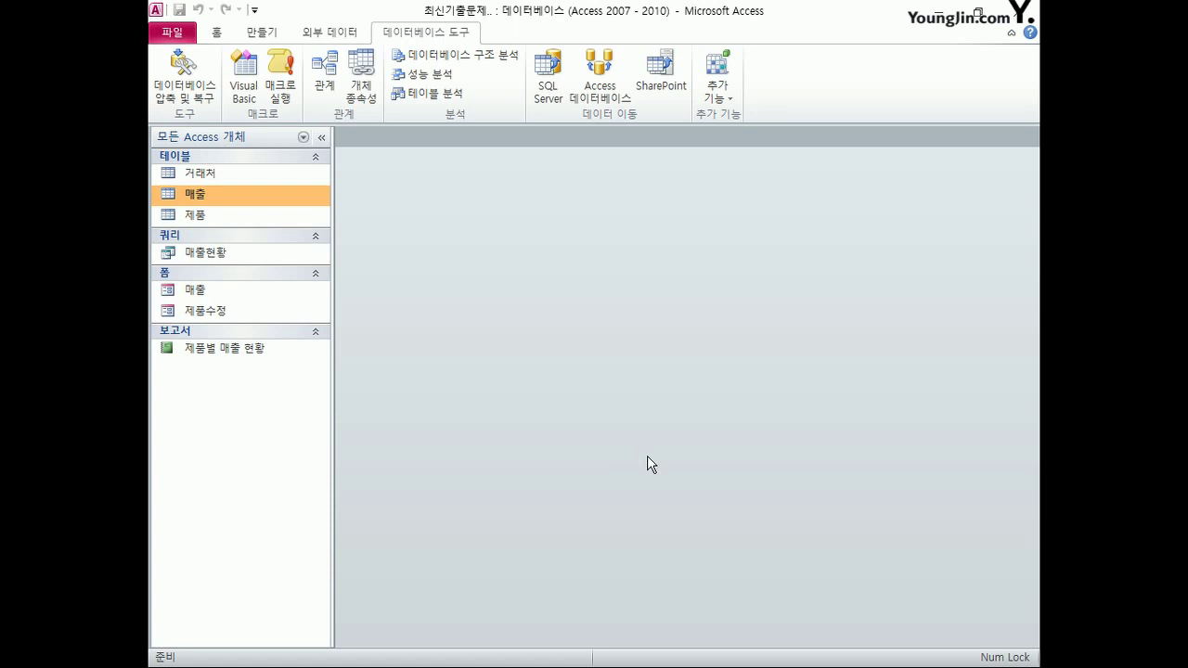
right_click(198, 294)
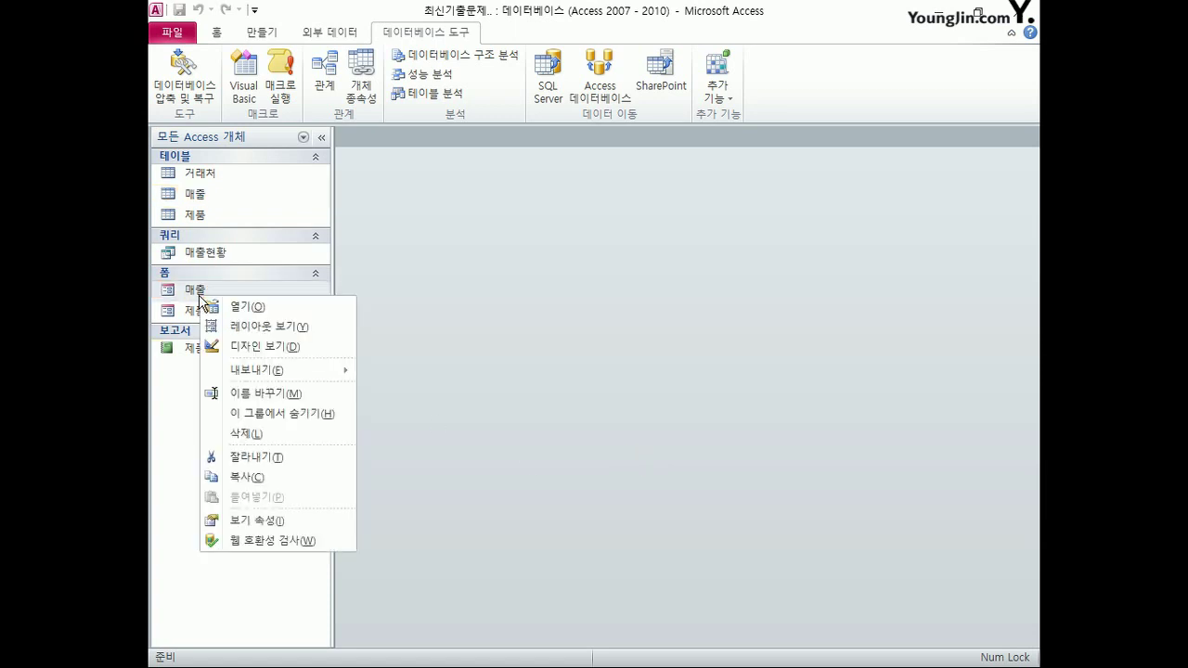
left_click(268, 347)
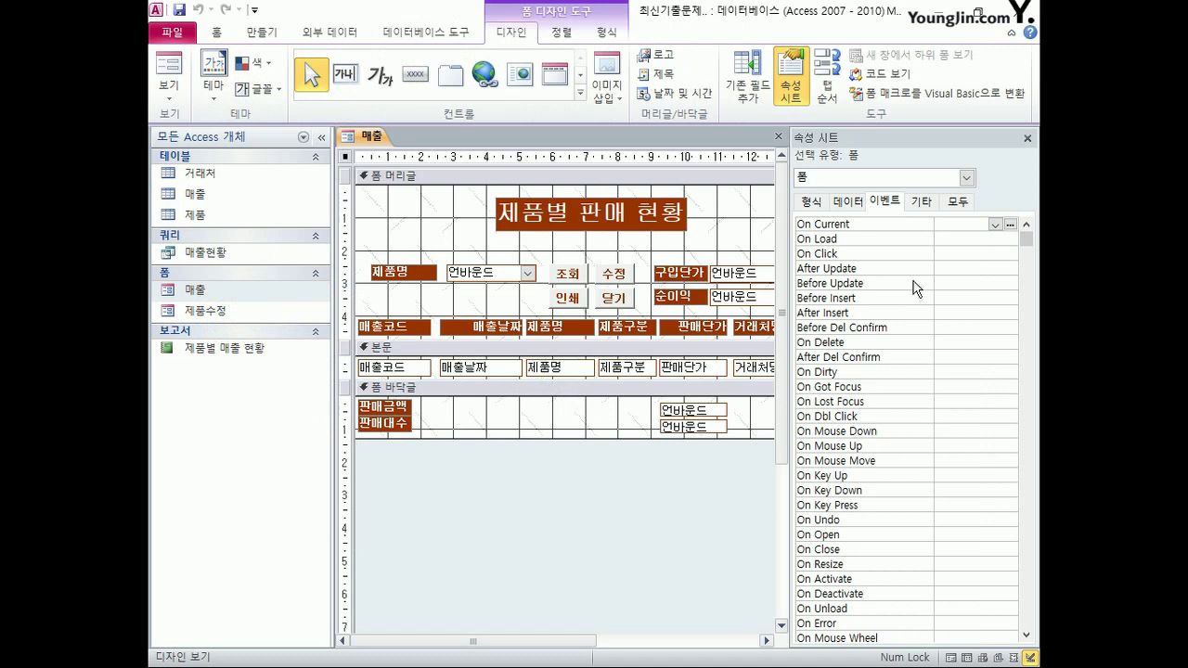
- Set the form's default view (기본 보기) to 연속 폼 and its scroll bars (스크롤 막대) to 세로만
left_click(958, 205)
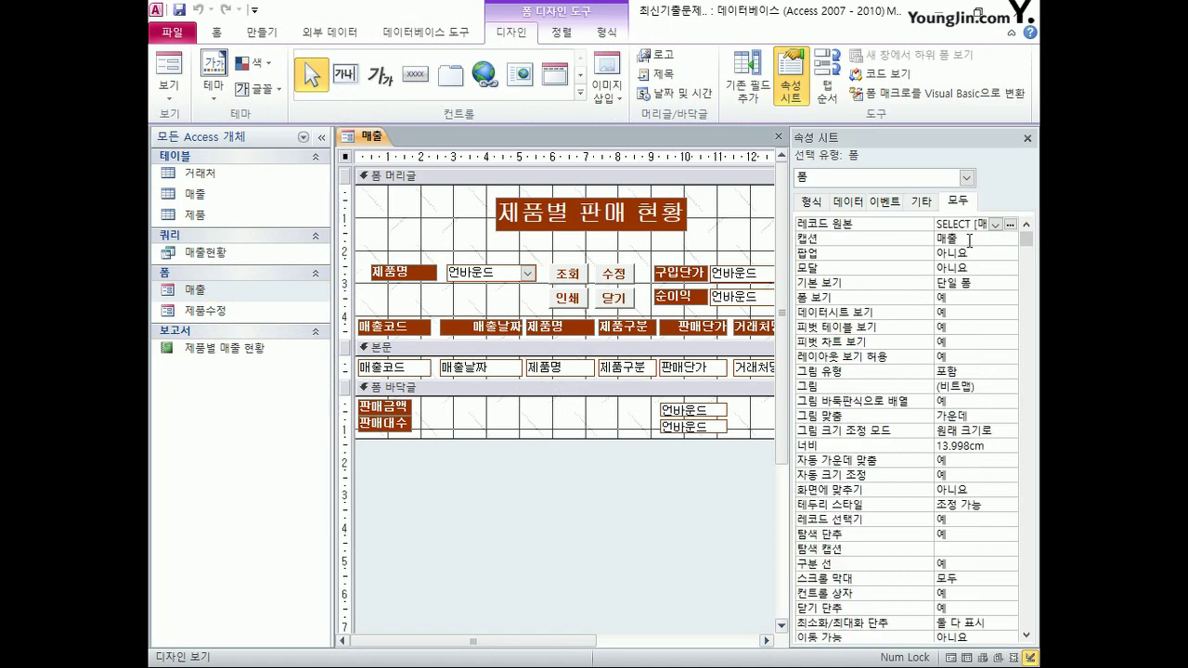
left_click(970, 282)
left_click(1010, 283)
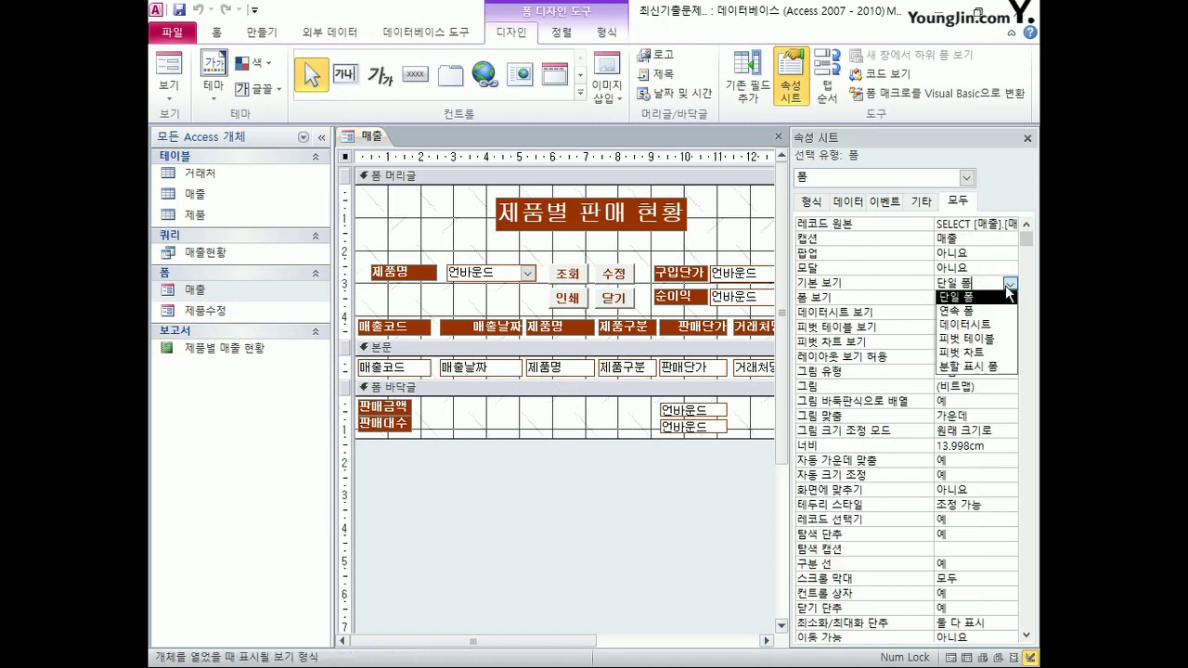
left_click(1001, 310)
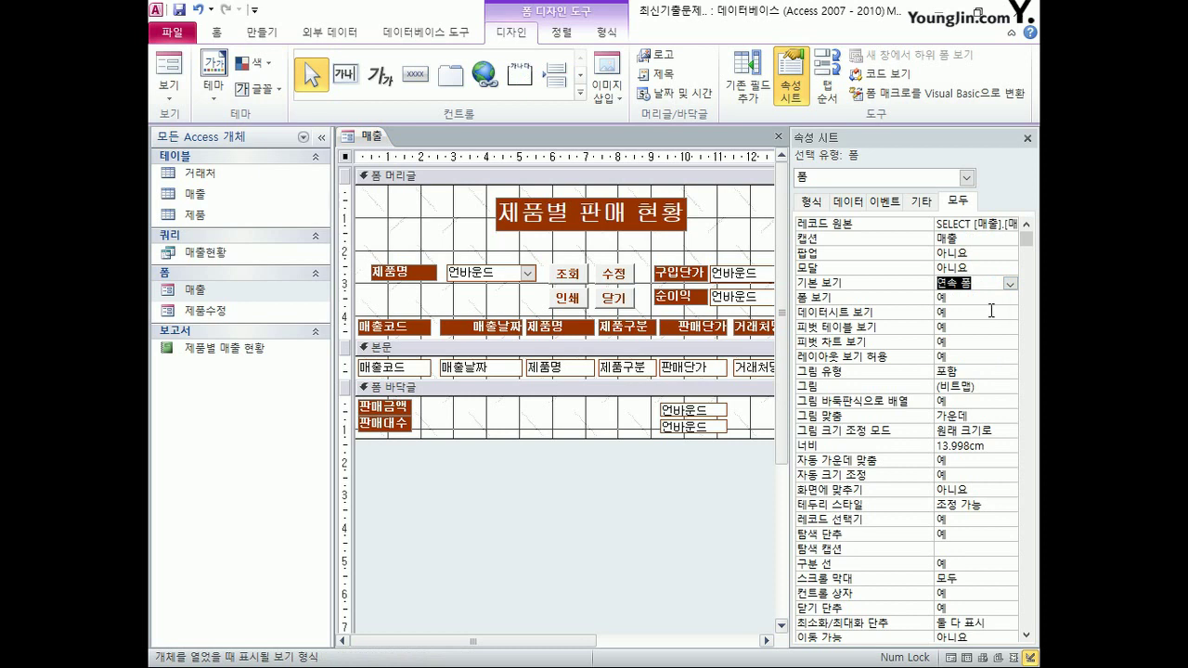
left_click(971, 578)
left_click(1010, 578)
left_click(982, 621)
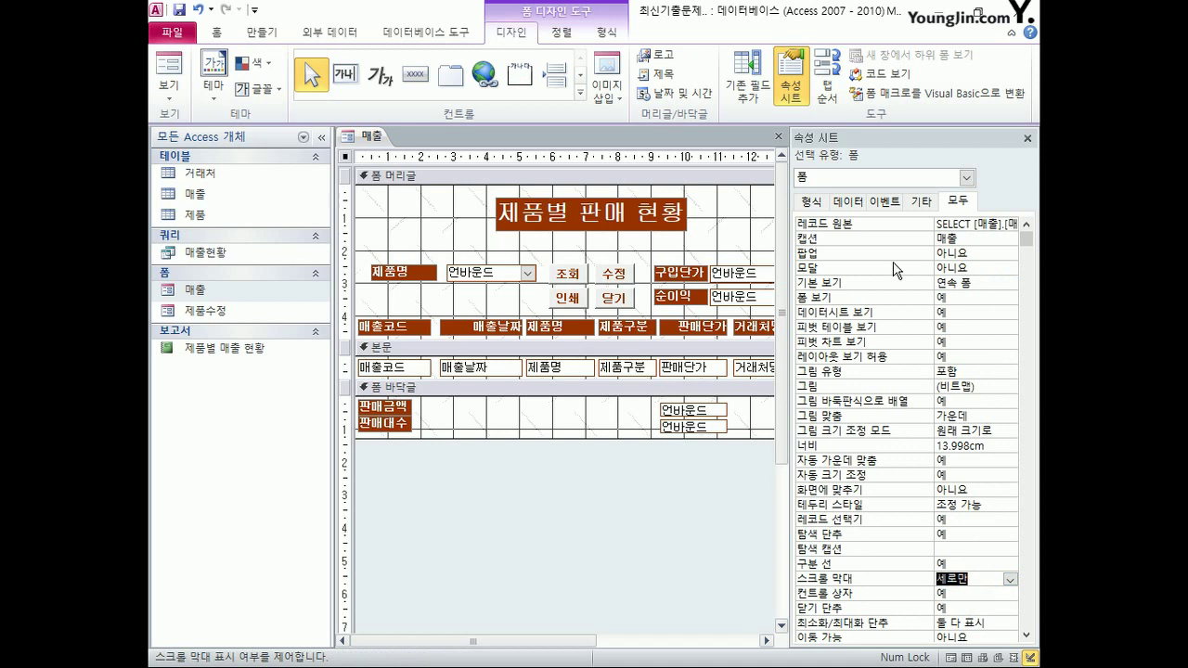
- Set the control source (컨트롤 원본) of the txt_판매금액 text box to =sum([판매단가])
left_click(968, 177)
left_click(925, 244)
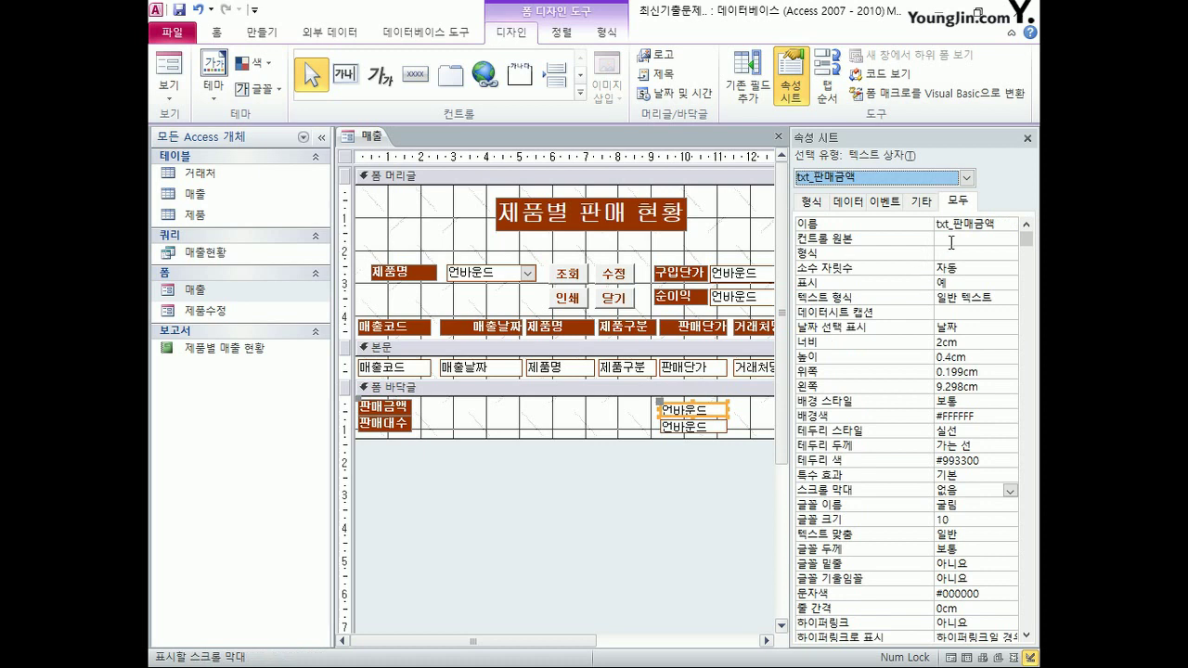
left_click(952, 241)
type("=sum")
type("([판매금")
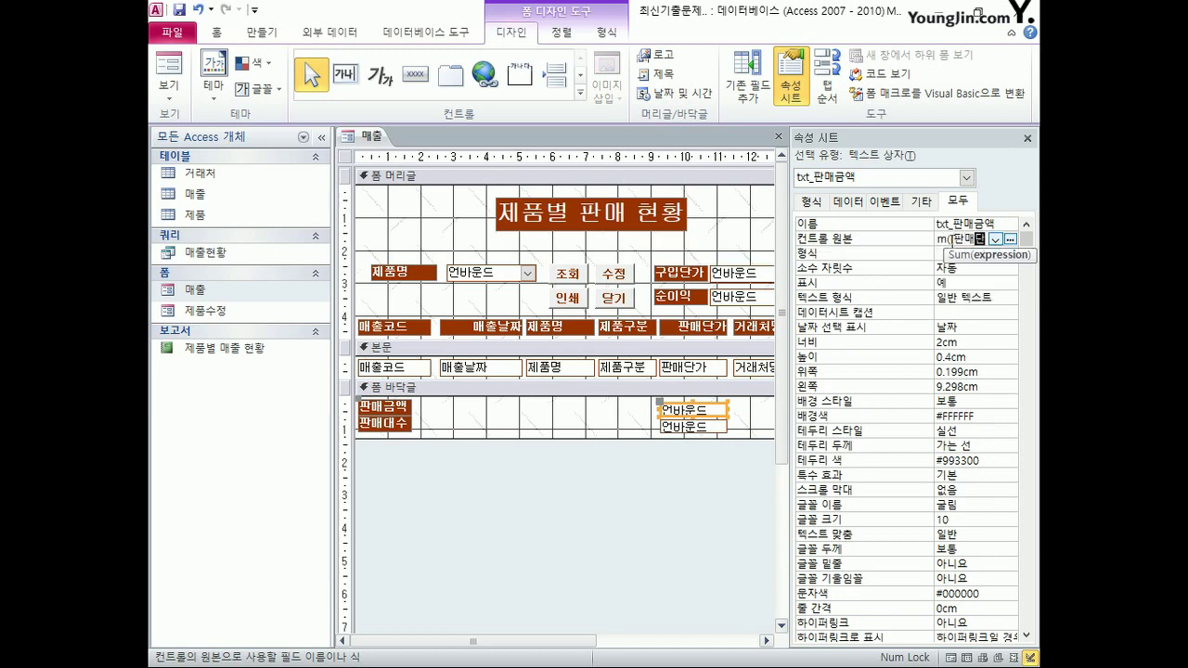
type("가")
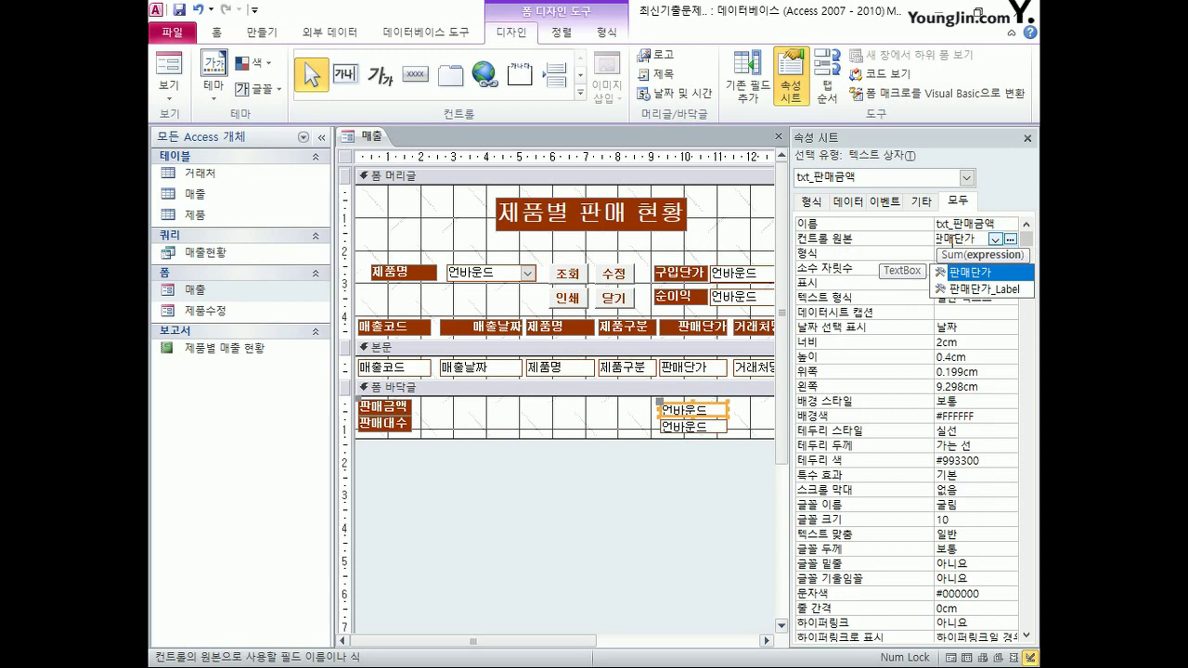
type("])")
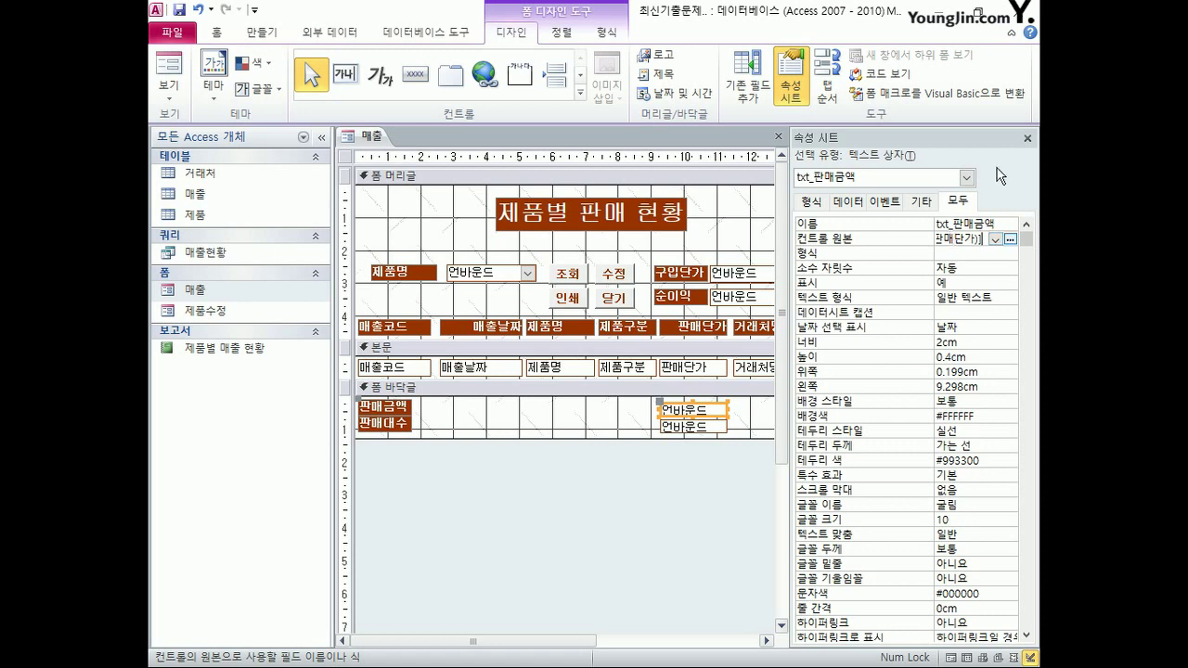
- Set the control source (컨트롤 원본) of the txt_판매대수 text box to =Count(*)
left_click(967, 177)
left_click(897, 261)
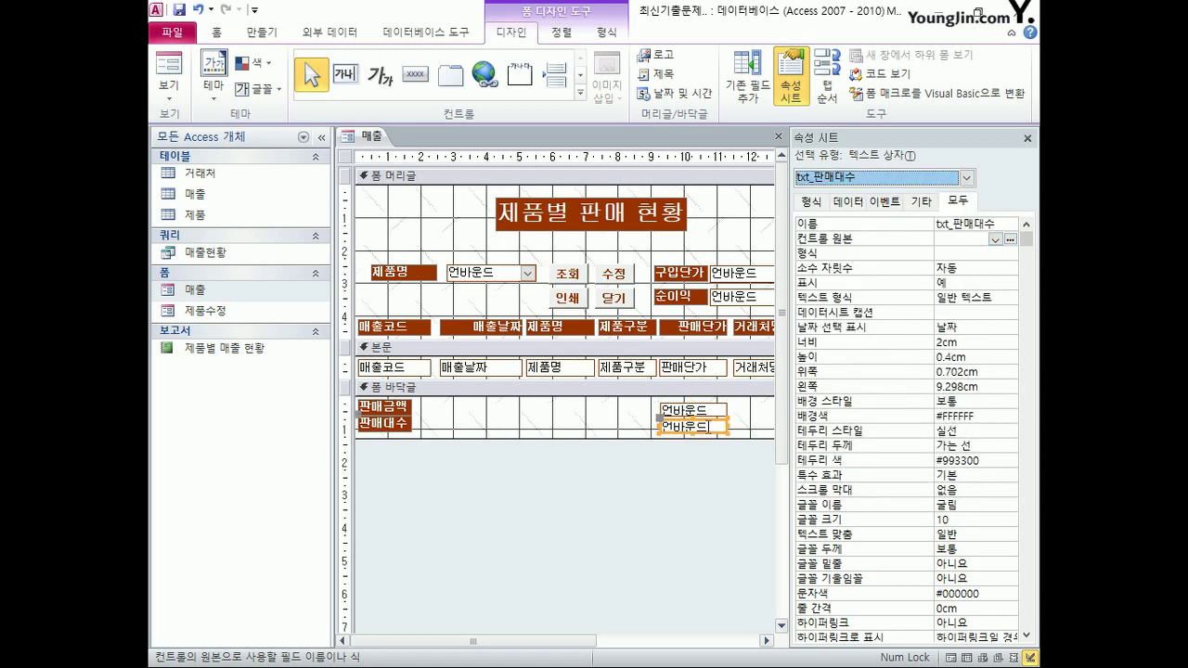
type("=")
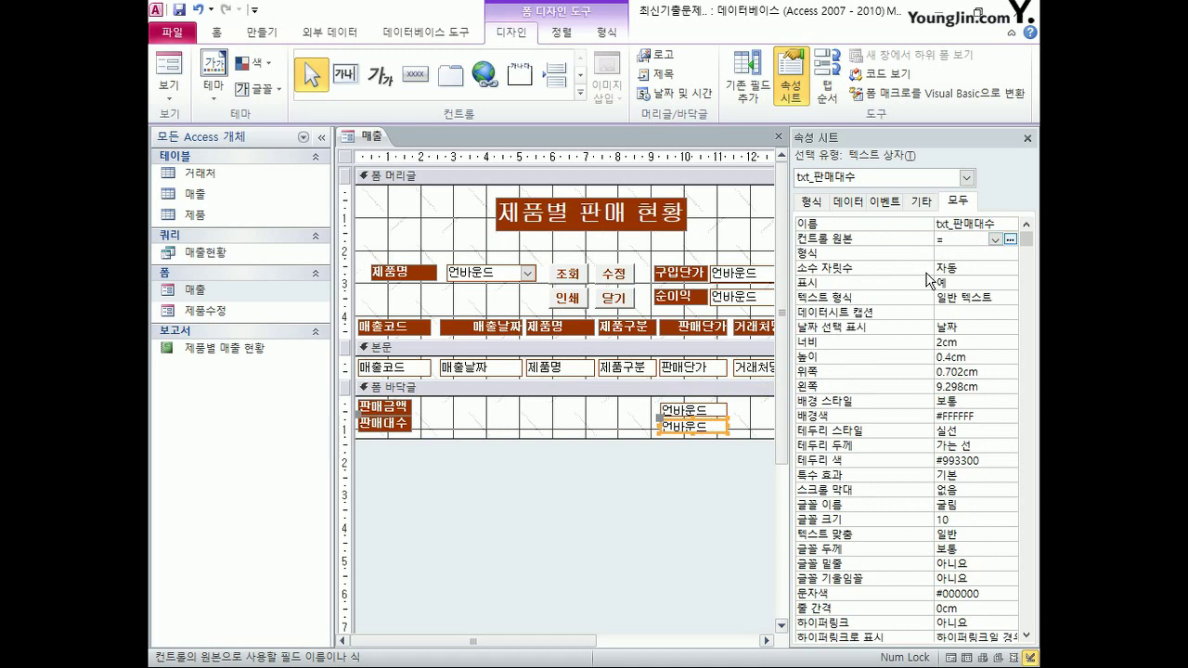
type("COunt(*)")
- Move cmd_제품명 to the first place in the tab order of the form header (폼 머리글)
left_click(344, 156)
right_click(346, 158)
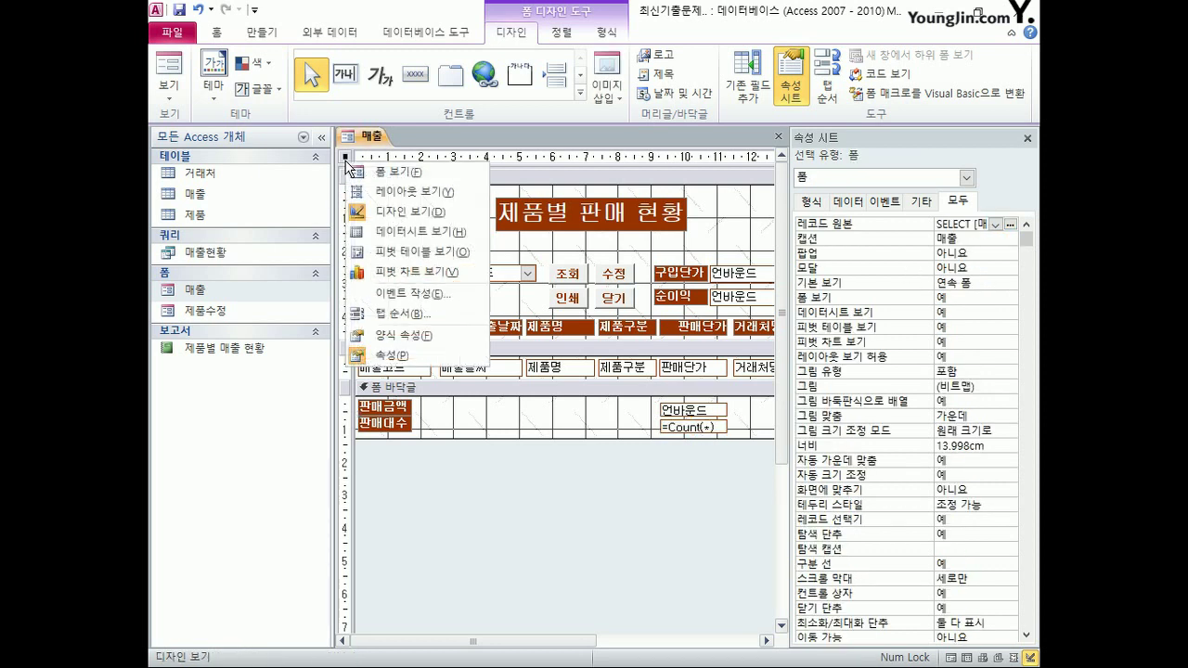
left_click(395, 315)
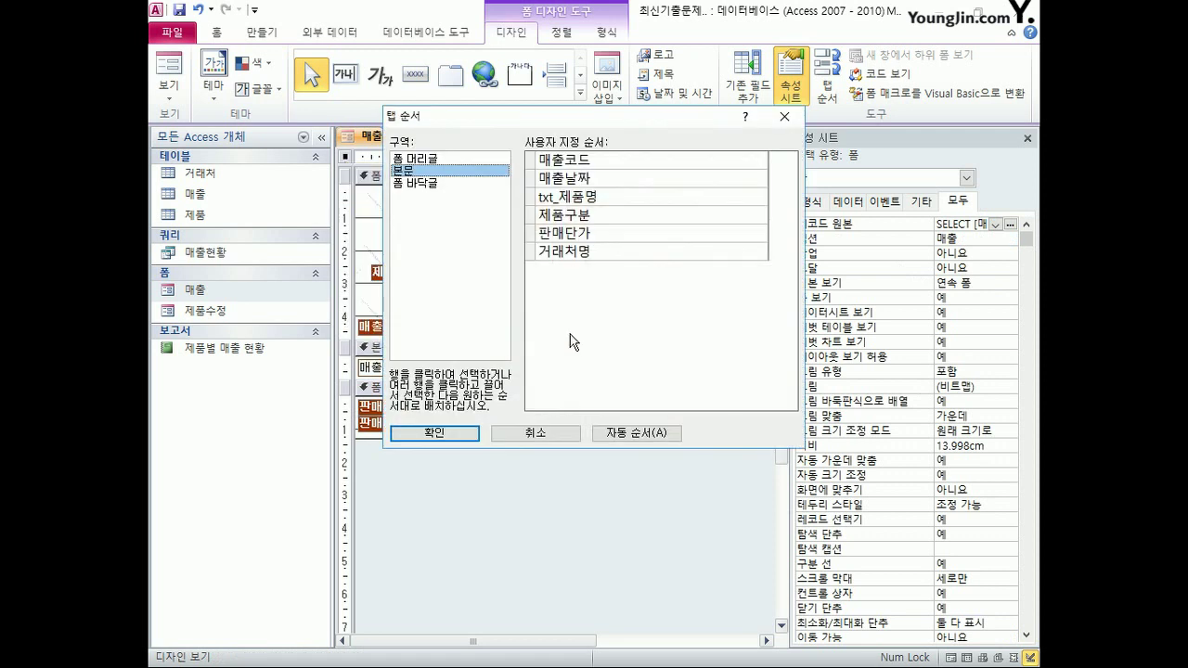
left_click(414, 159)
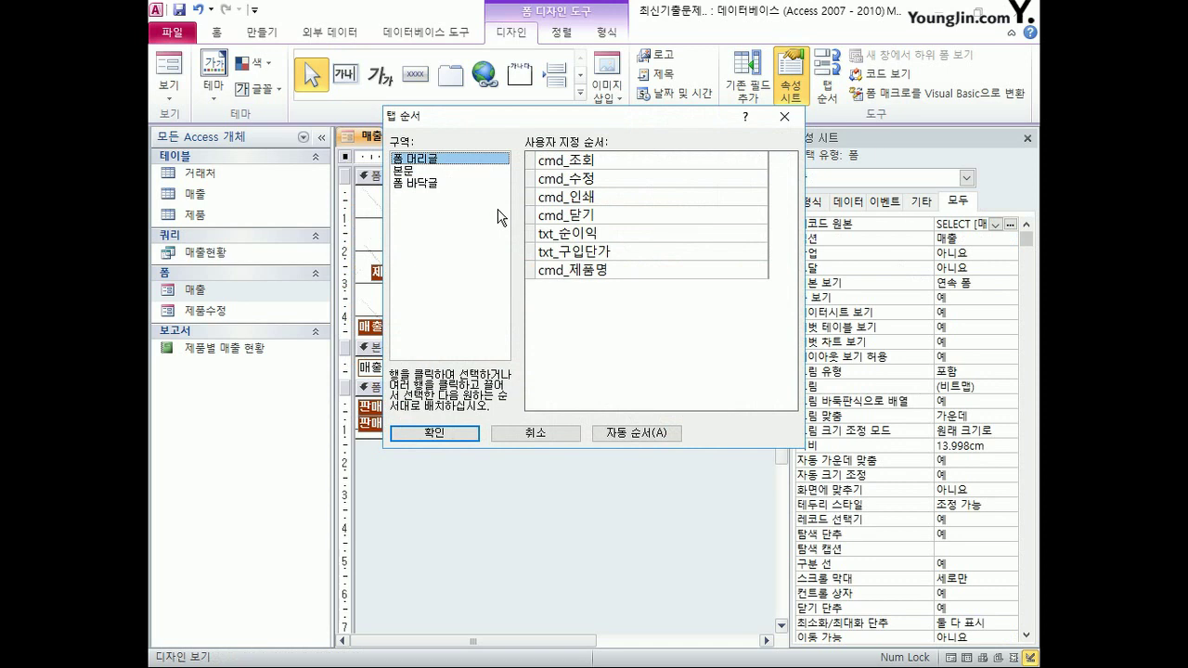
left_click(529, 268)
left_click_drag(531, 279, 531, 166)
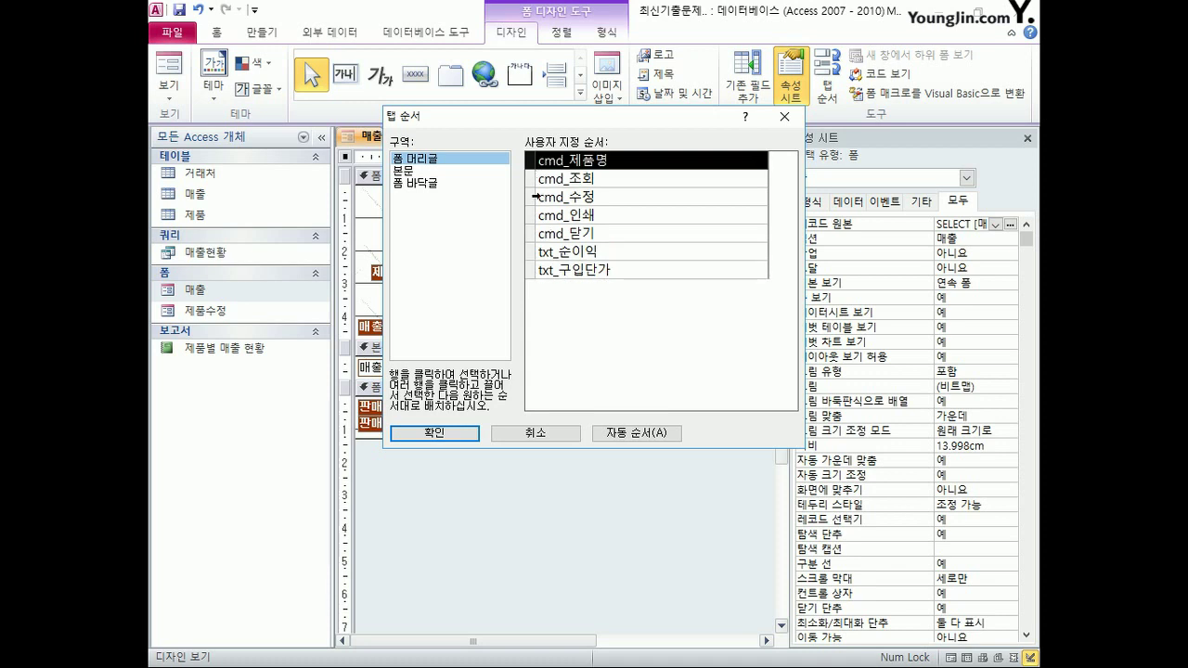
- Place cmd_인쇄 before cmd_수정 and txt_구입단가 before txt_순이익 in the header's tab order, and apply the order
left_click(530, 215)
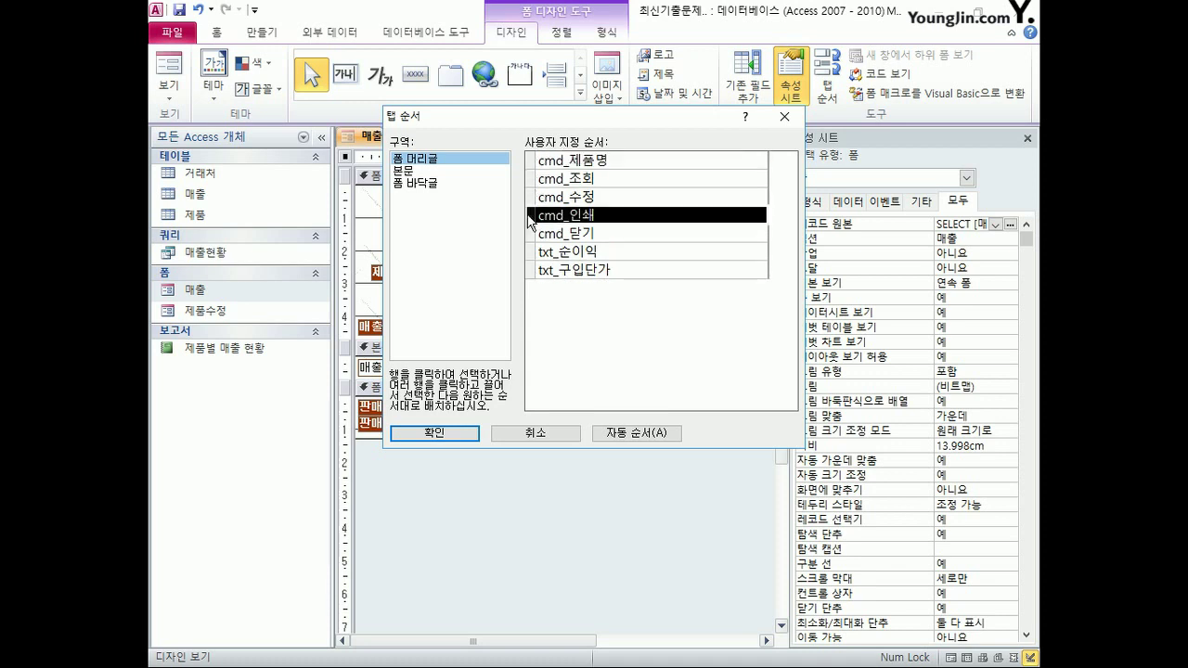
left_click_drag(533, 217, 535, 191)
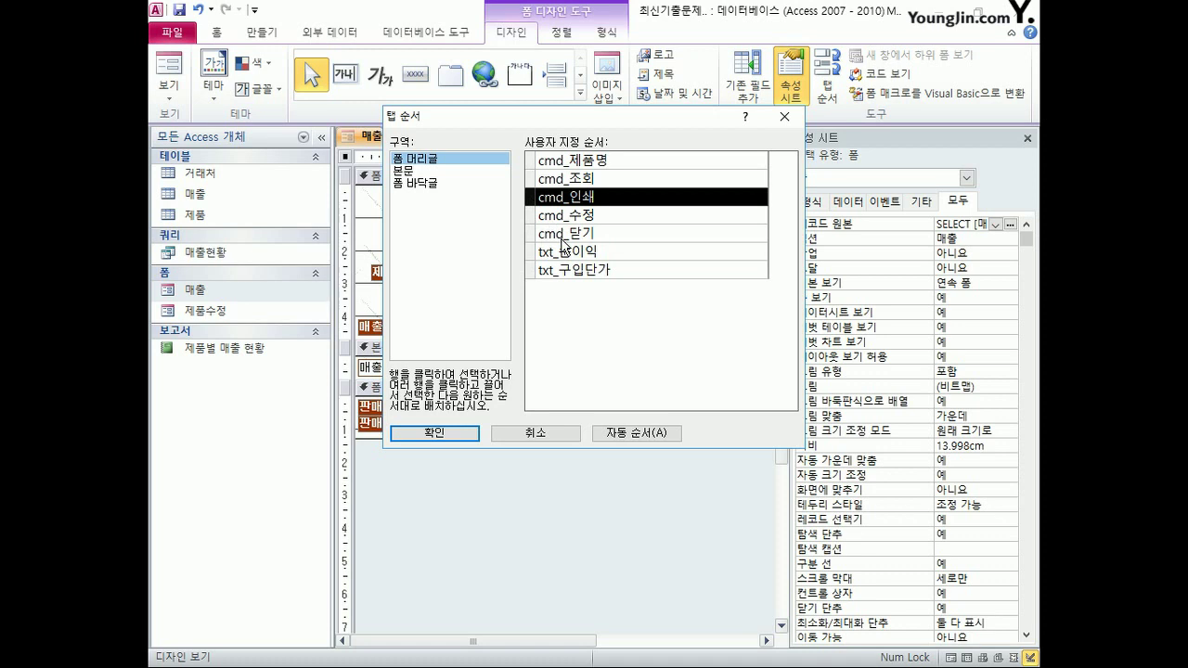
left_click(529, 269)
left_click_drag(530, 271, 535, 261)
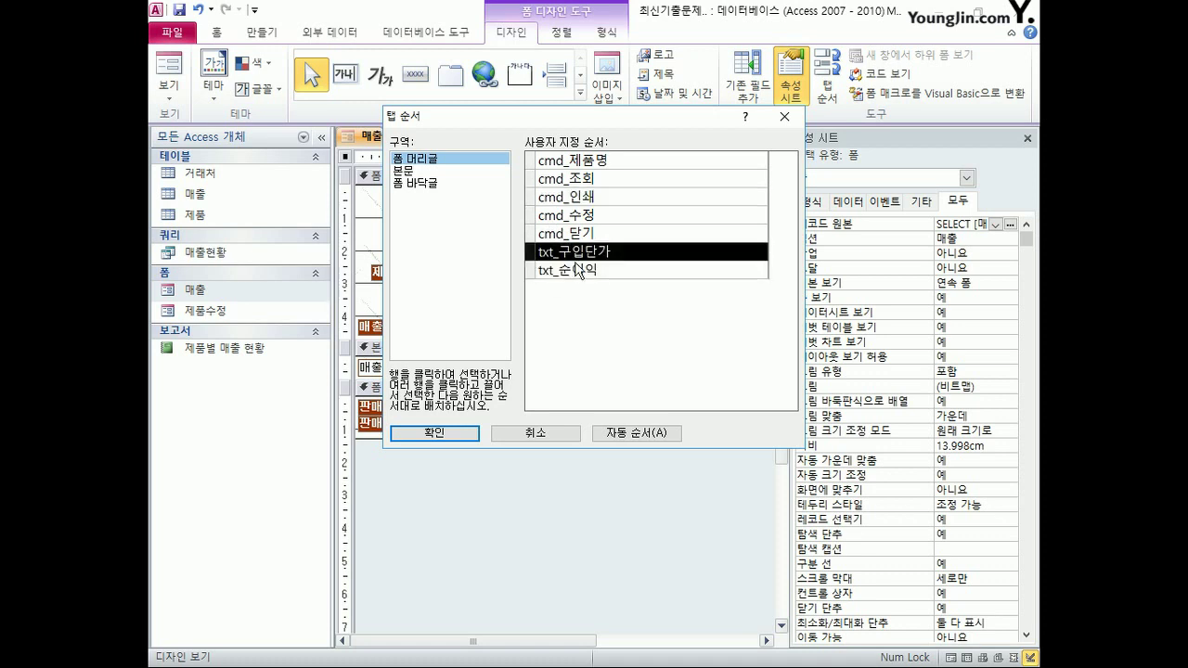
left_click(434, 433)
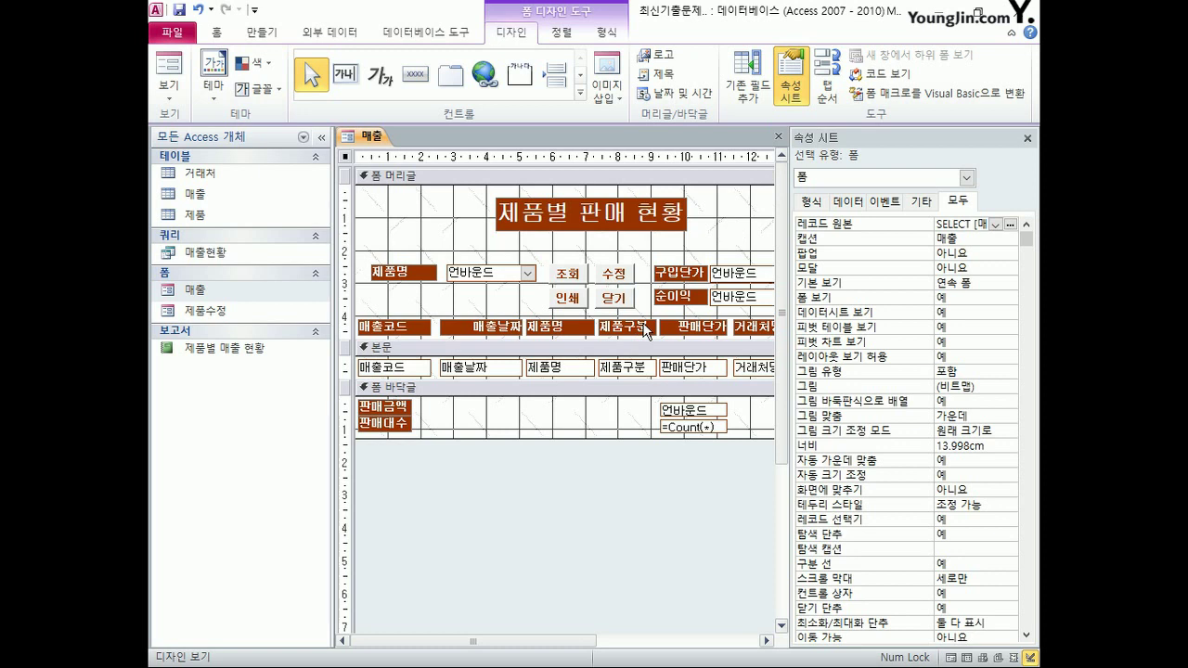
- Create an On Click event procedure for the cmd_수정 button and open it in the Visual Basic editor
left_click(966, 178)
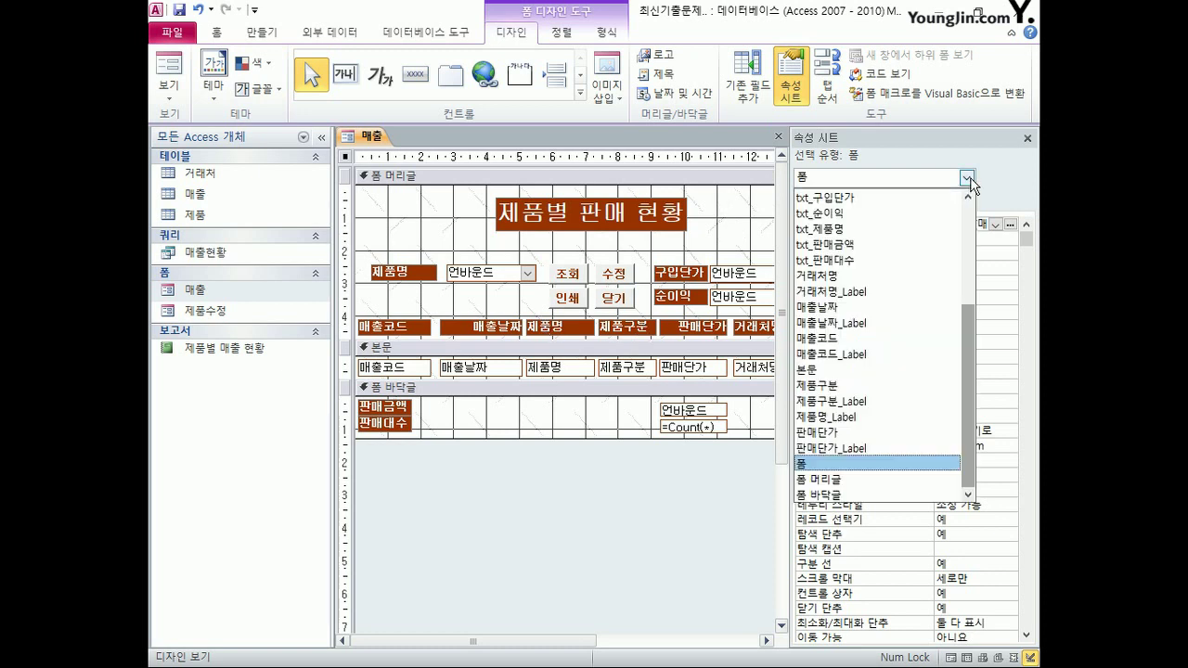
left_click_drag(971, 329, 971, 227)
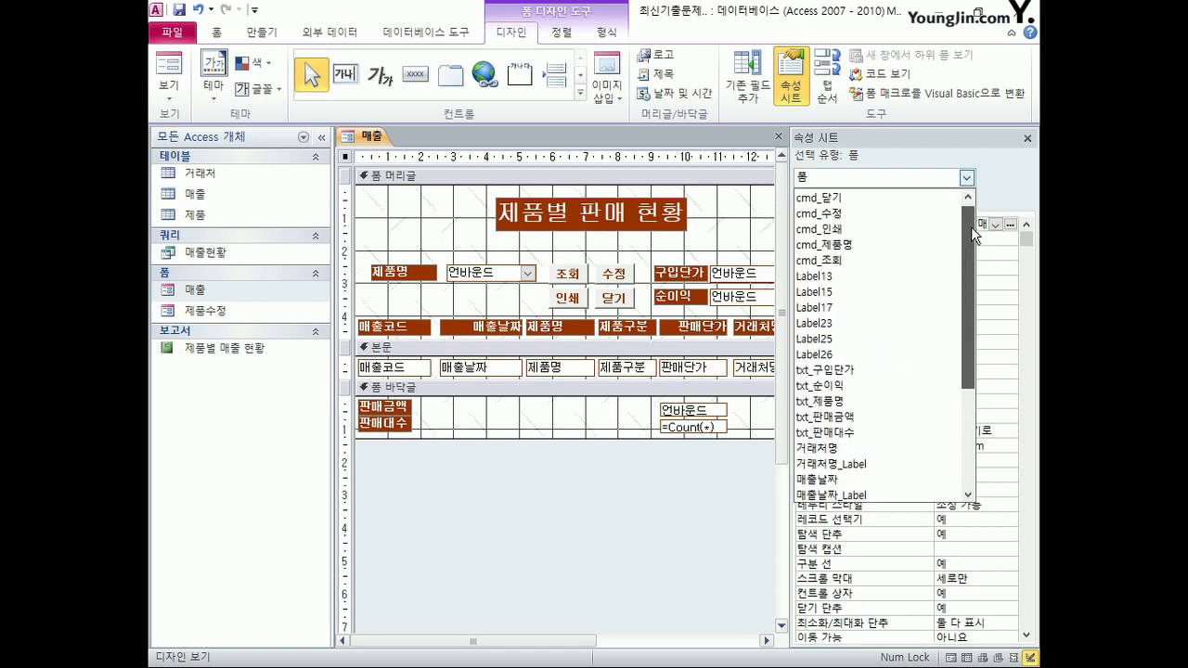
left_click(818, 213)
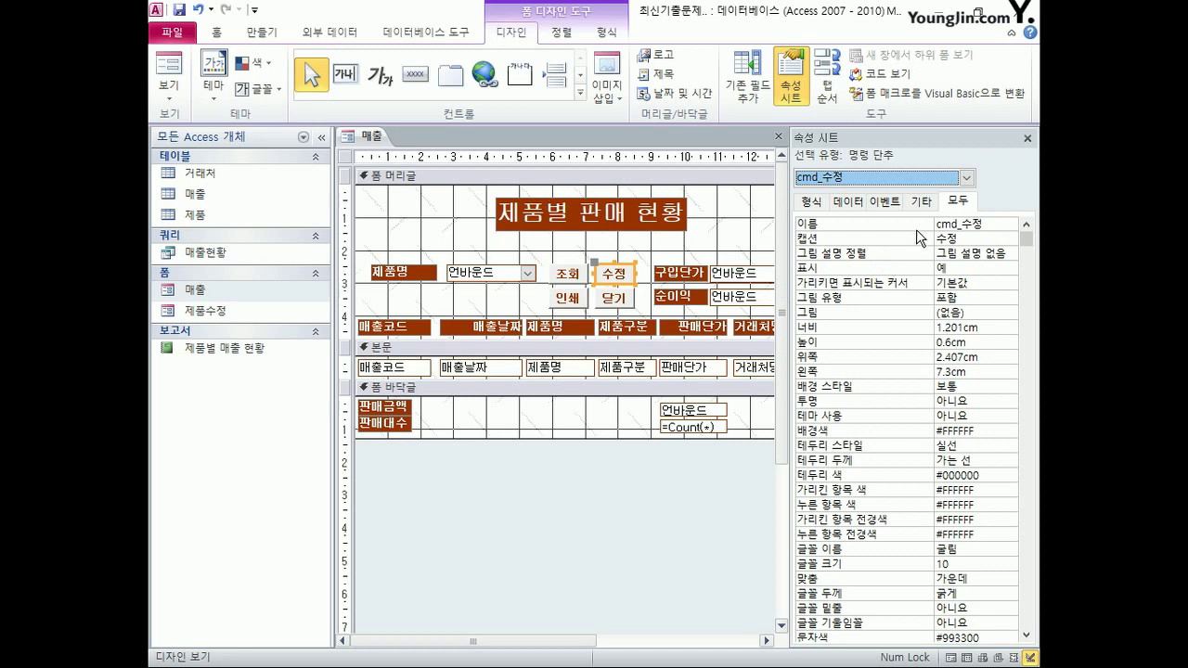
left_click(886, 200)
left_click(1009, 225)
left_click(1002, 243)
left_click(1025, 225)
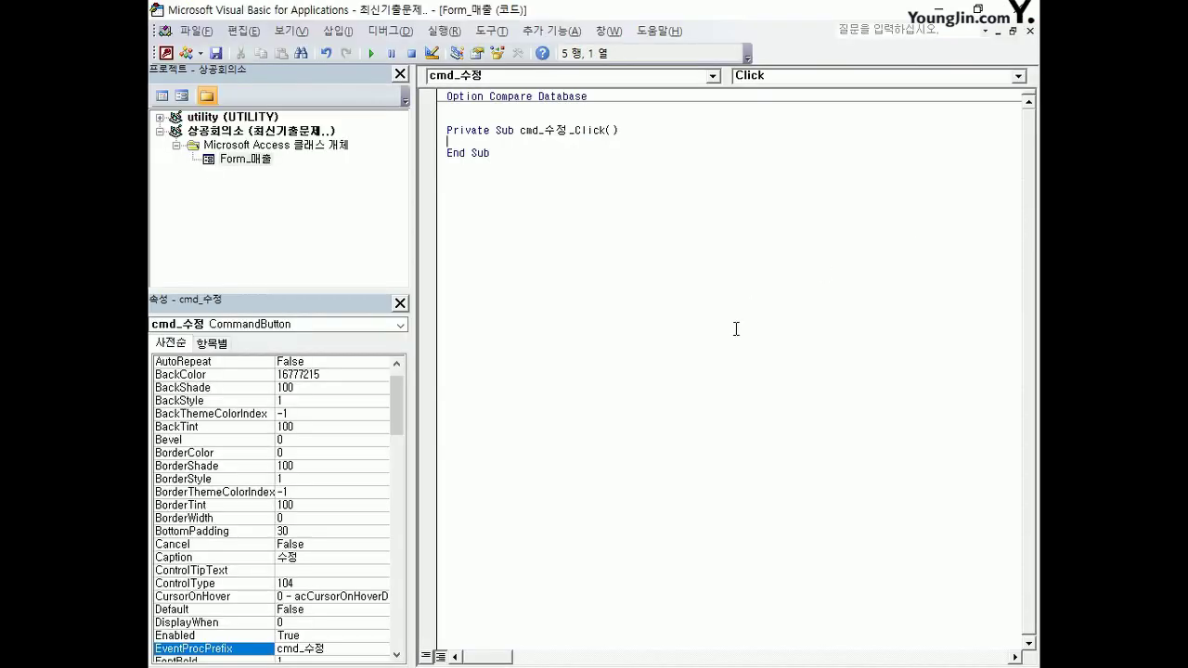
key("alt+F11")
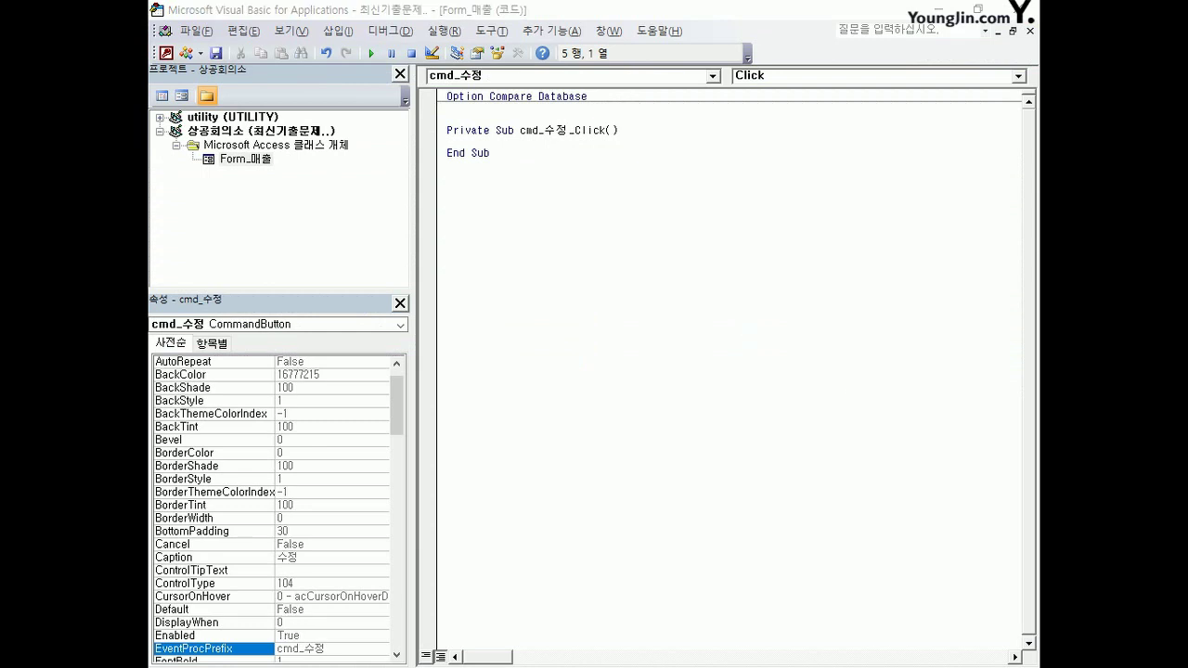
key("alt+F11")
- Begin a docmd.OpenForm statement for the "제품수정" form inside the cmd_수정_Click procedure
key("Return")
key("Return")
key("Up")
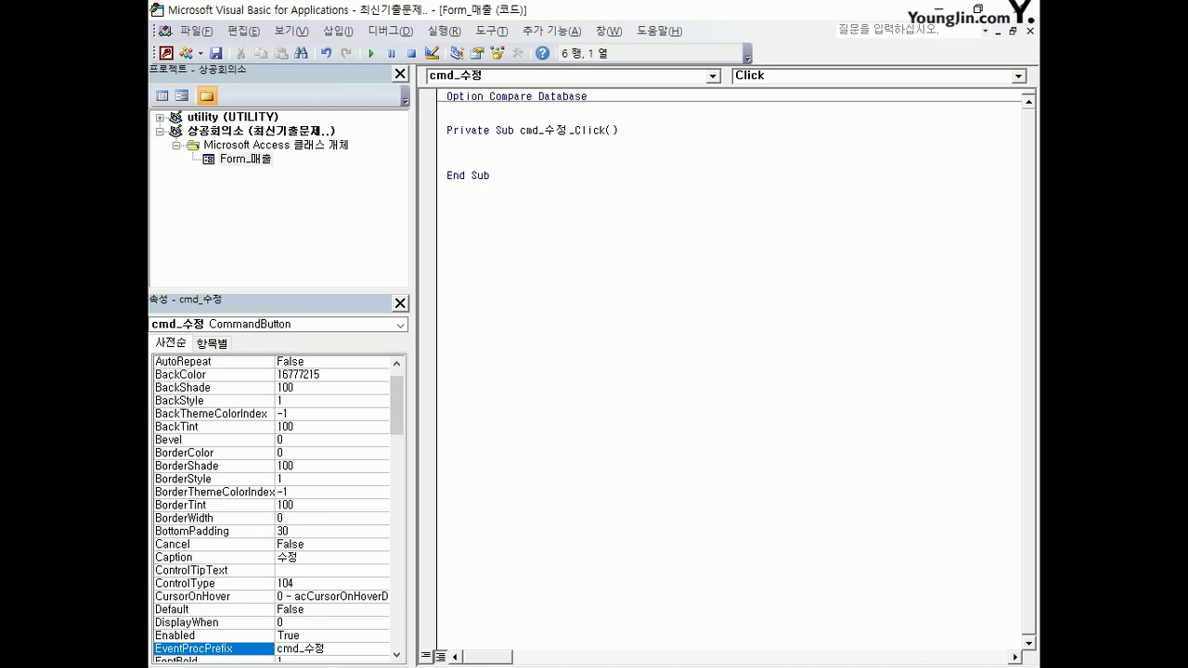
type("docmd.o")
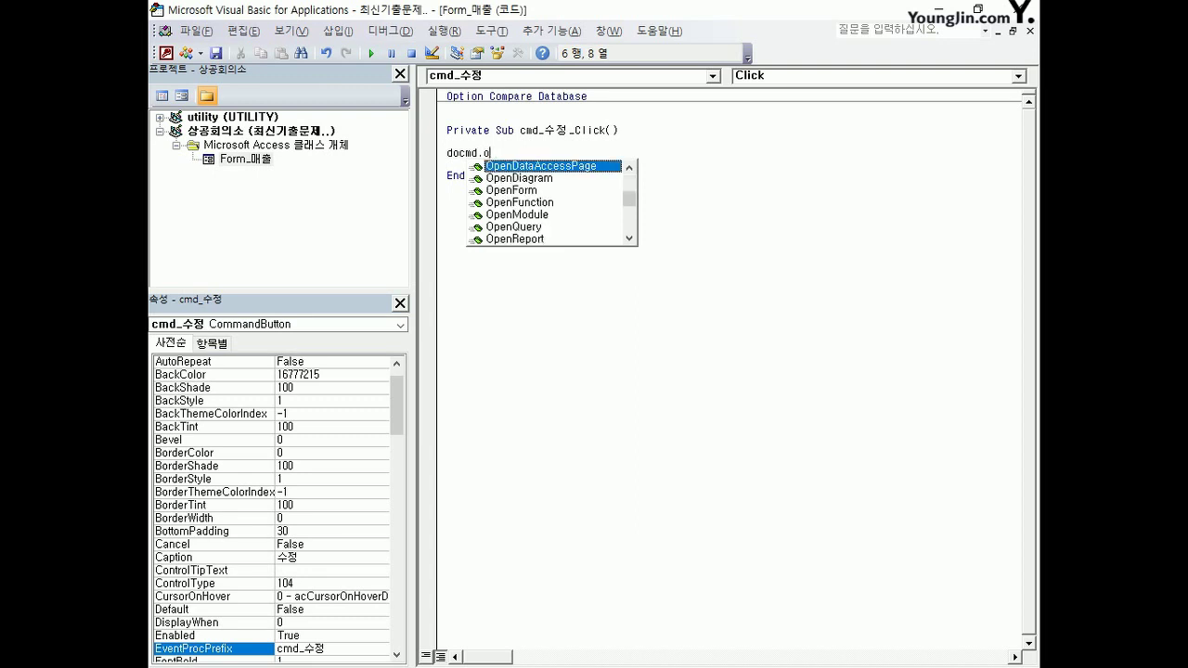
type("penform ")
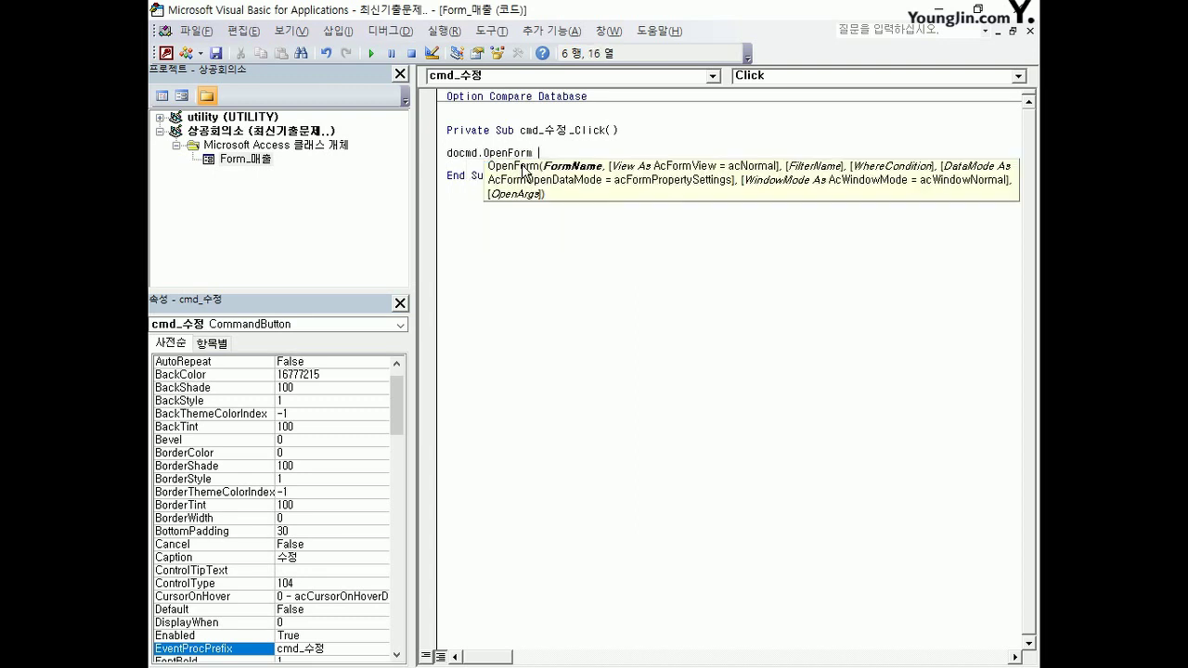
type("\"제품수정\",")
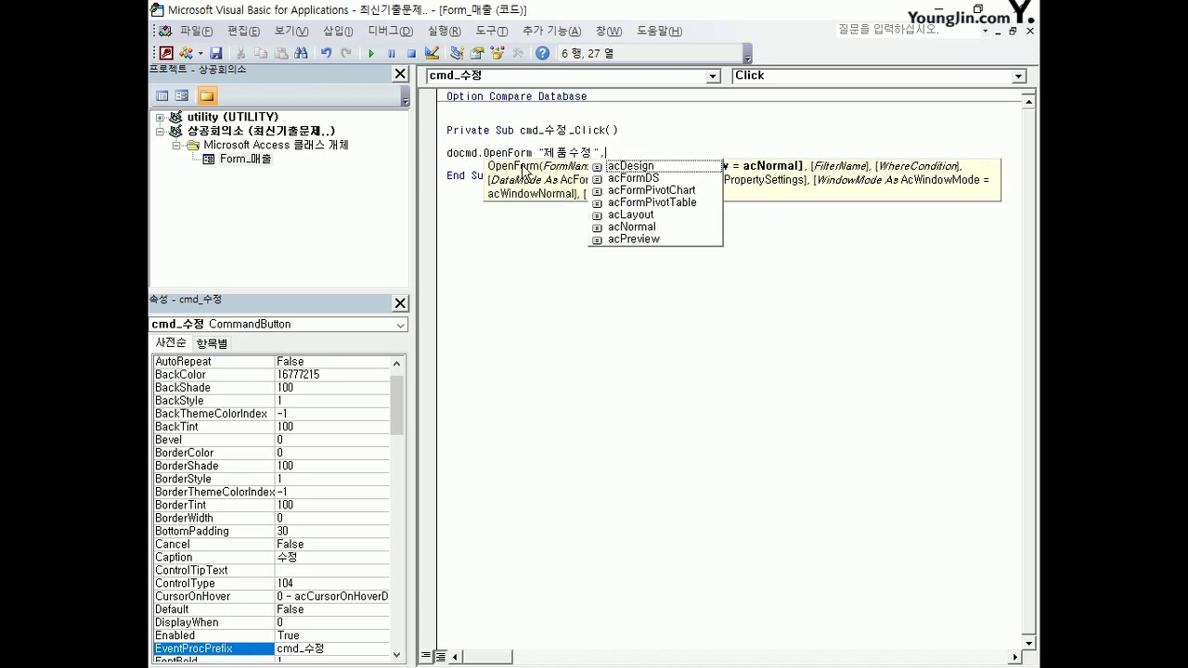
- Set the view argument of the OpenForm statement to acNormal
key("Down")
key("Down")
key("Down")
key("Down")
key("Down")
key("Tab")
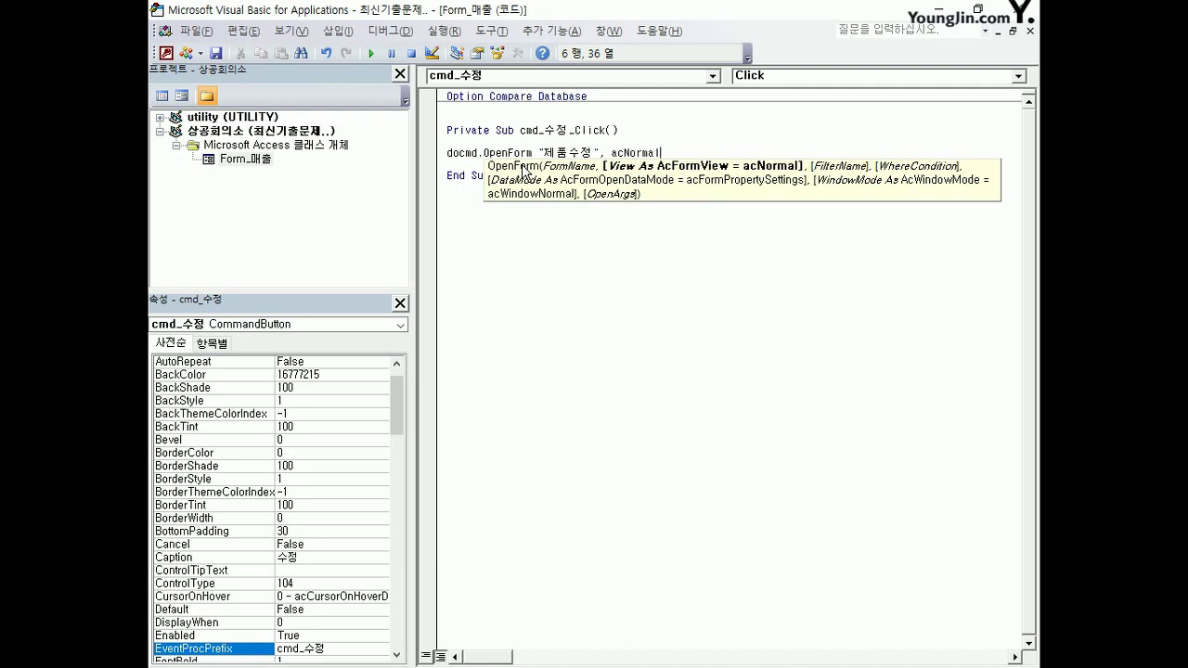
- Leave the OpenForm filter name and where condition arguments empty and set the data mode to acFormEdit
type(",,")
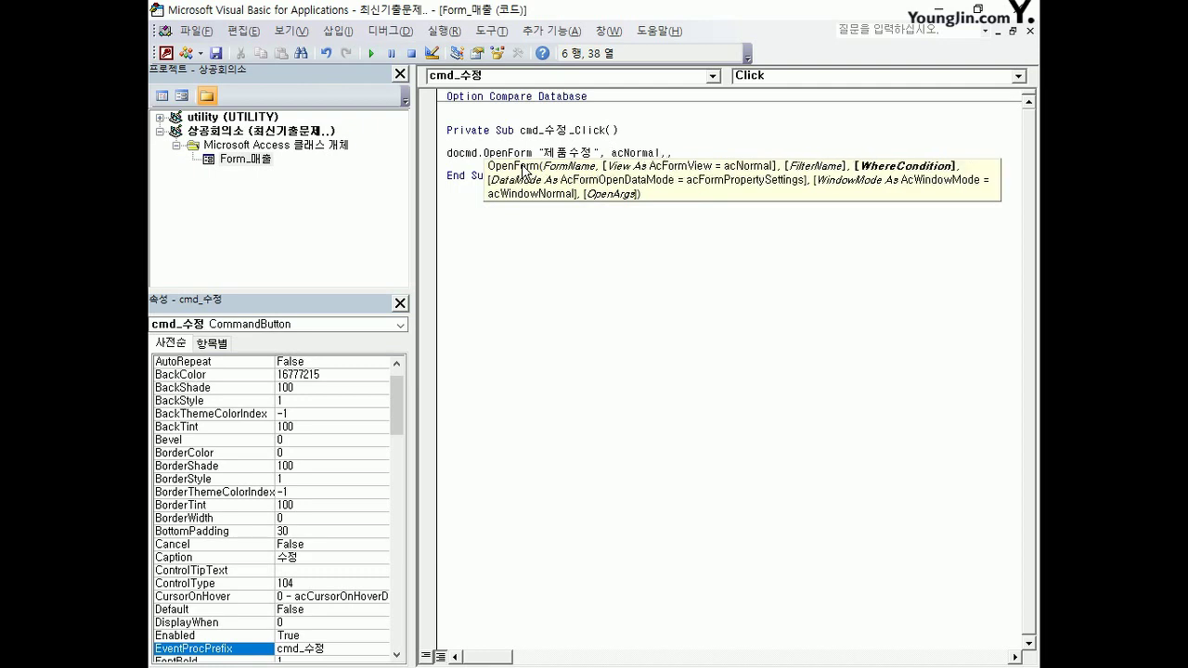
type(",")
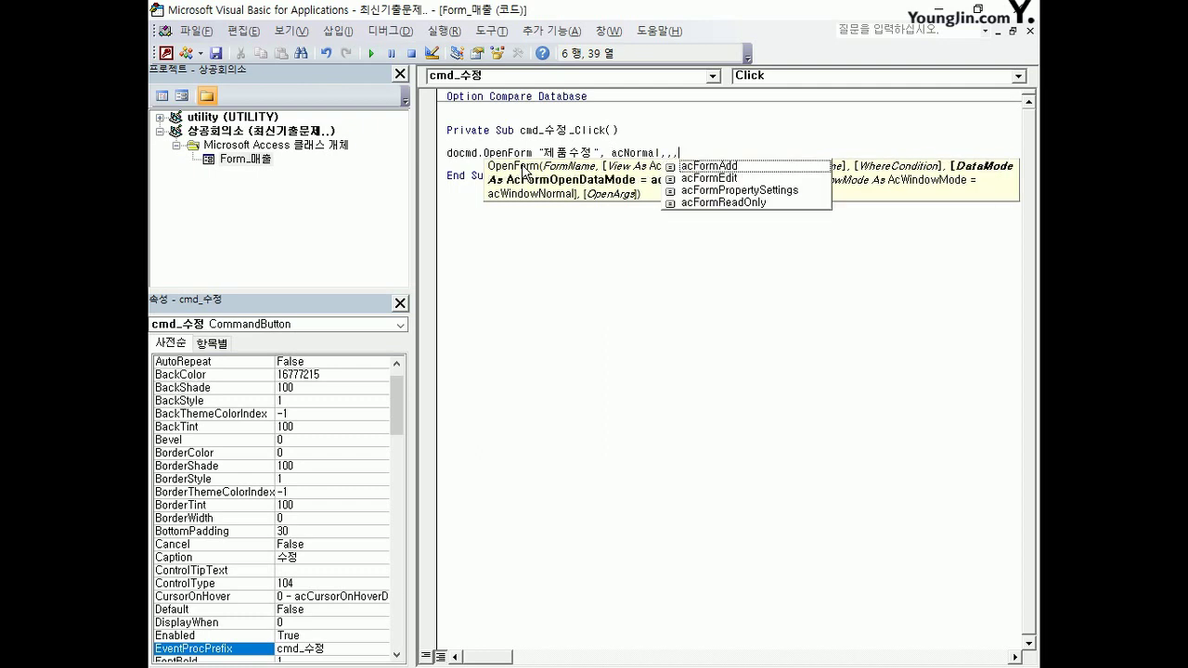
key("Down")
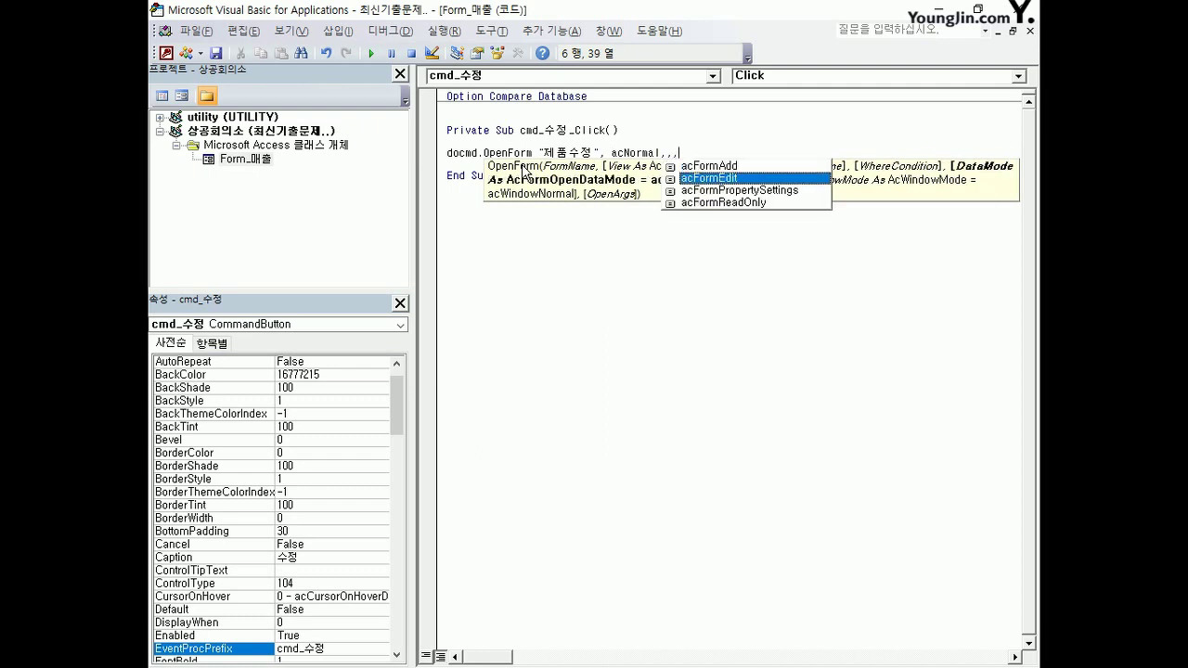
key("Tab")
type(",")
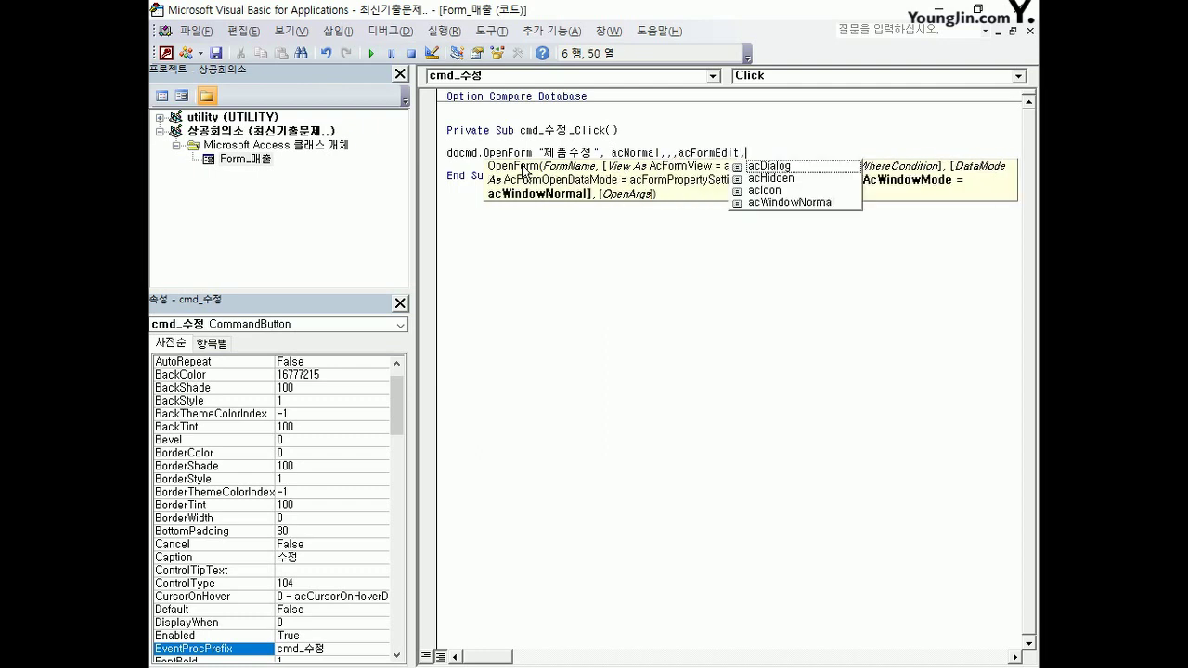
- Complete the OpenForm statement with acDialog as the window mode argument
left_click(524, 173)
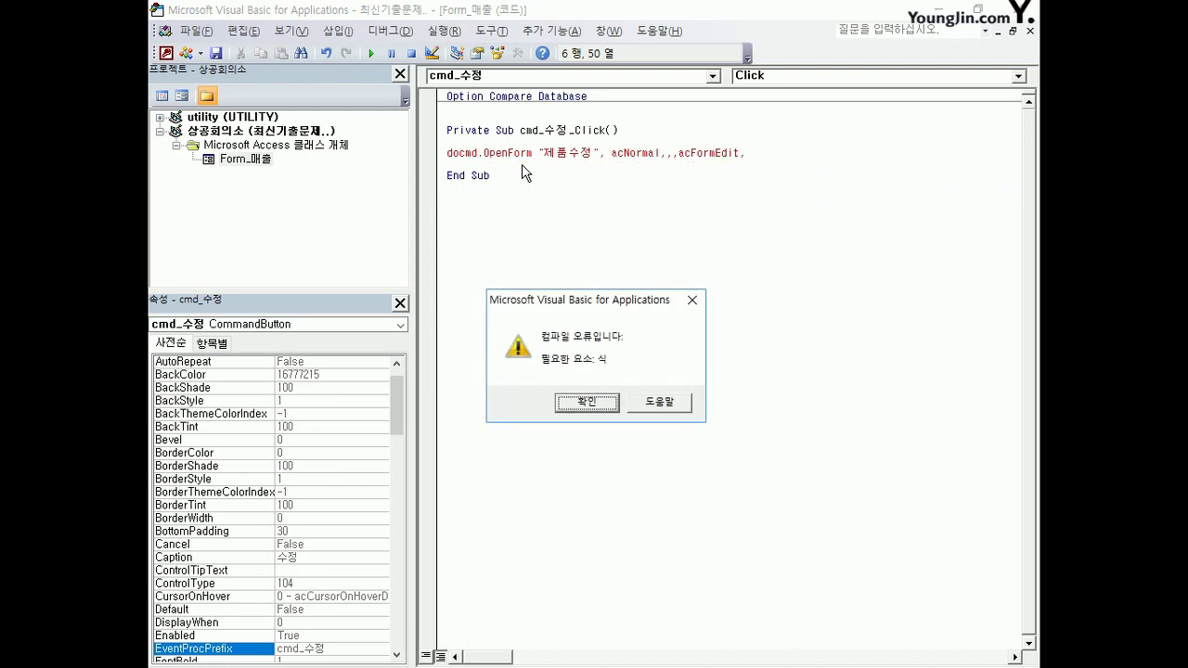
key("Return")
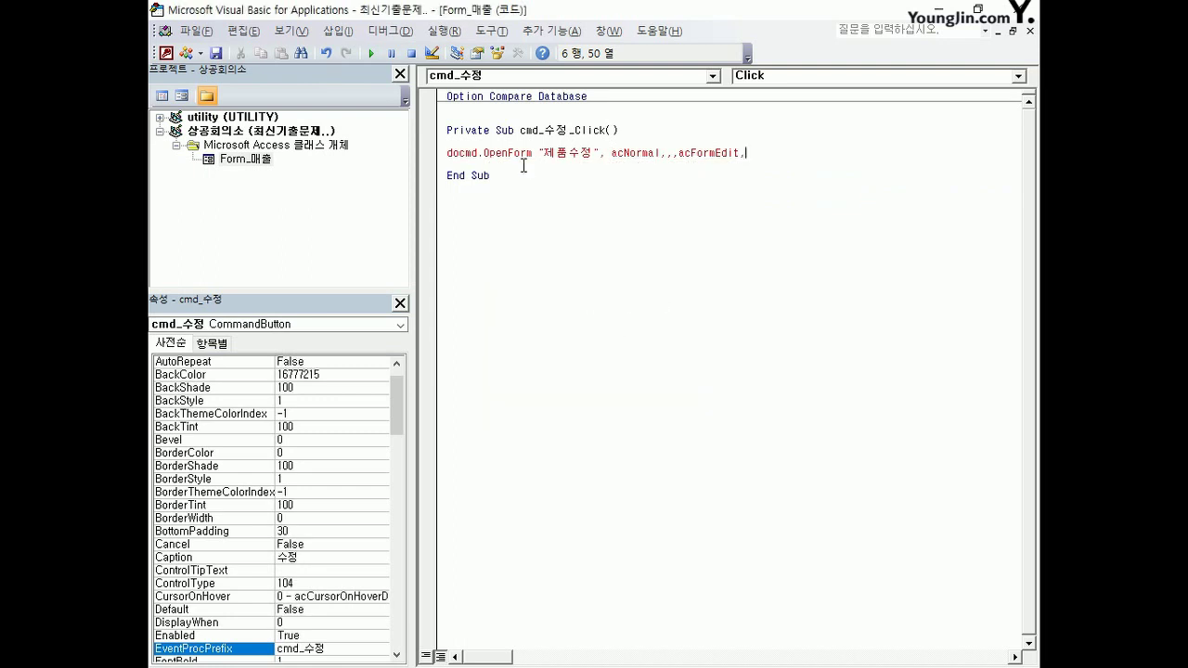
key("BackSpace")
type(",")
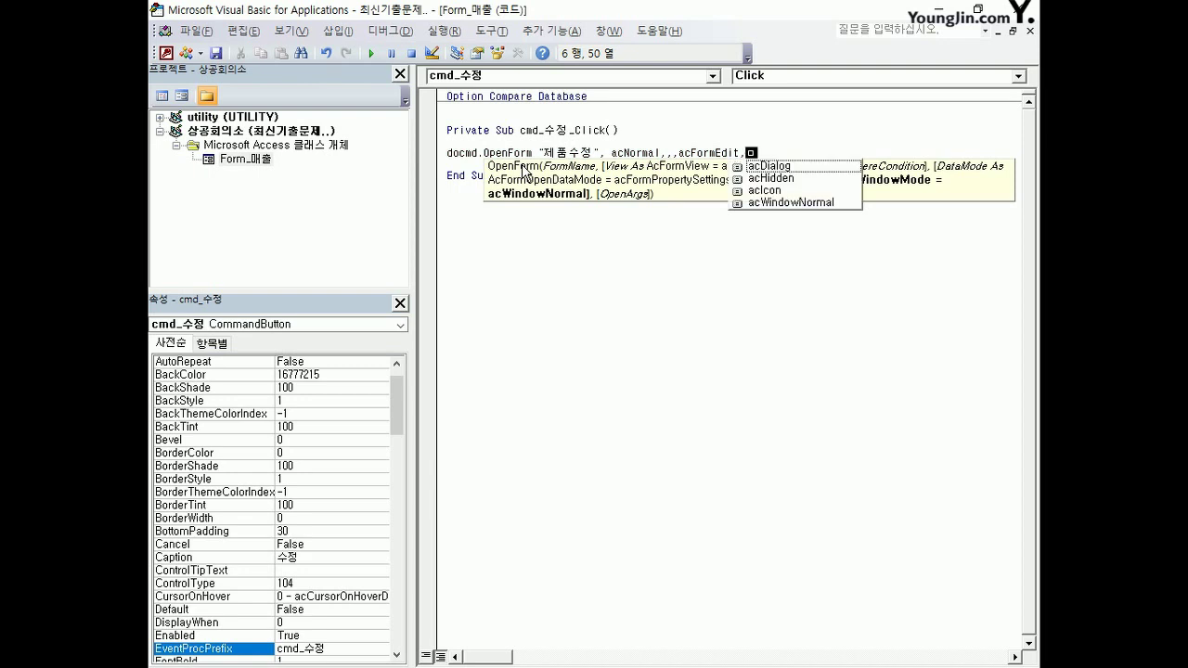
type("a")
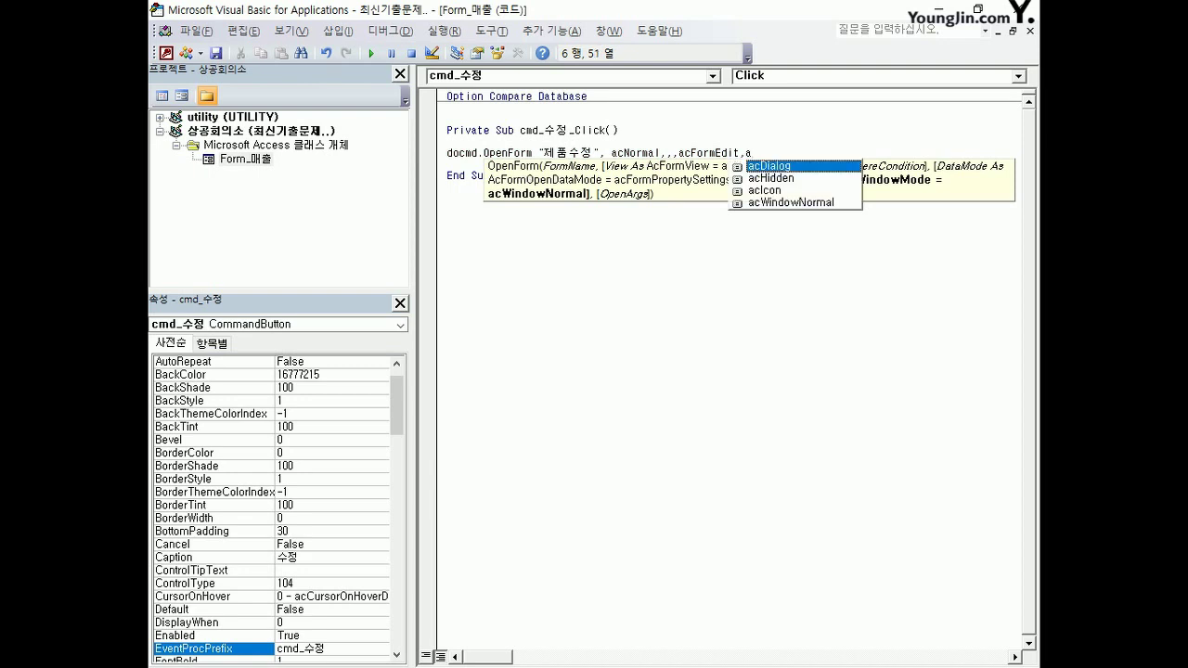
key("Tab")
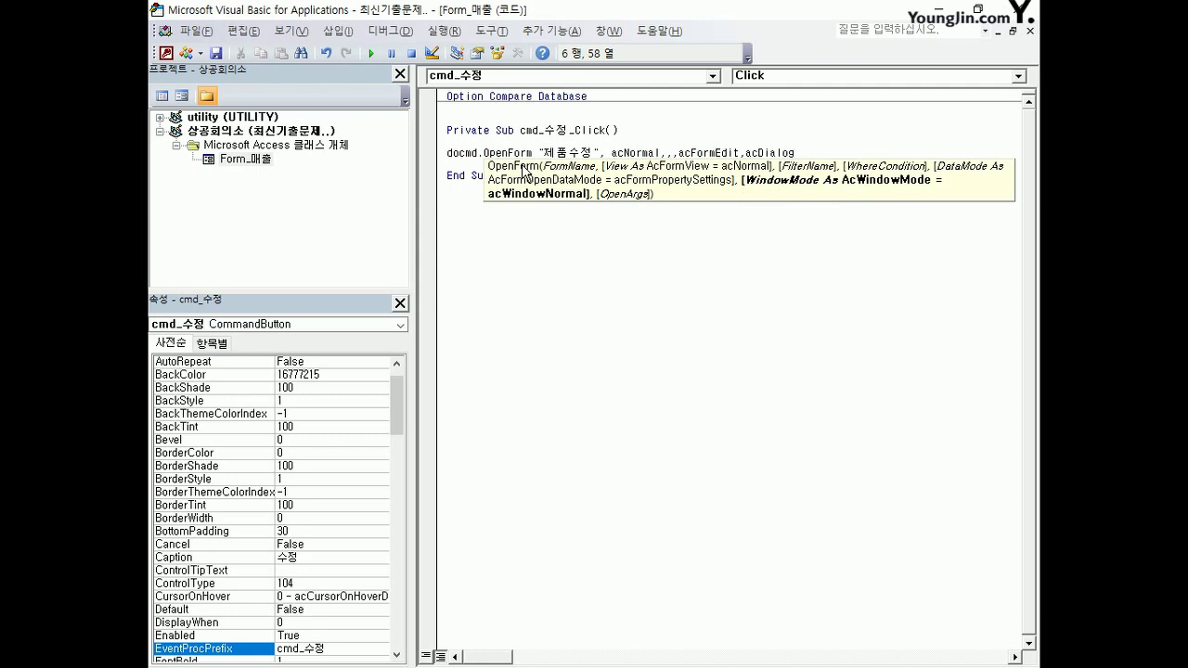
left_click(523, 165)
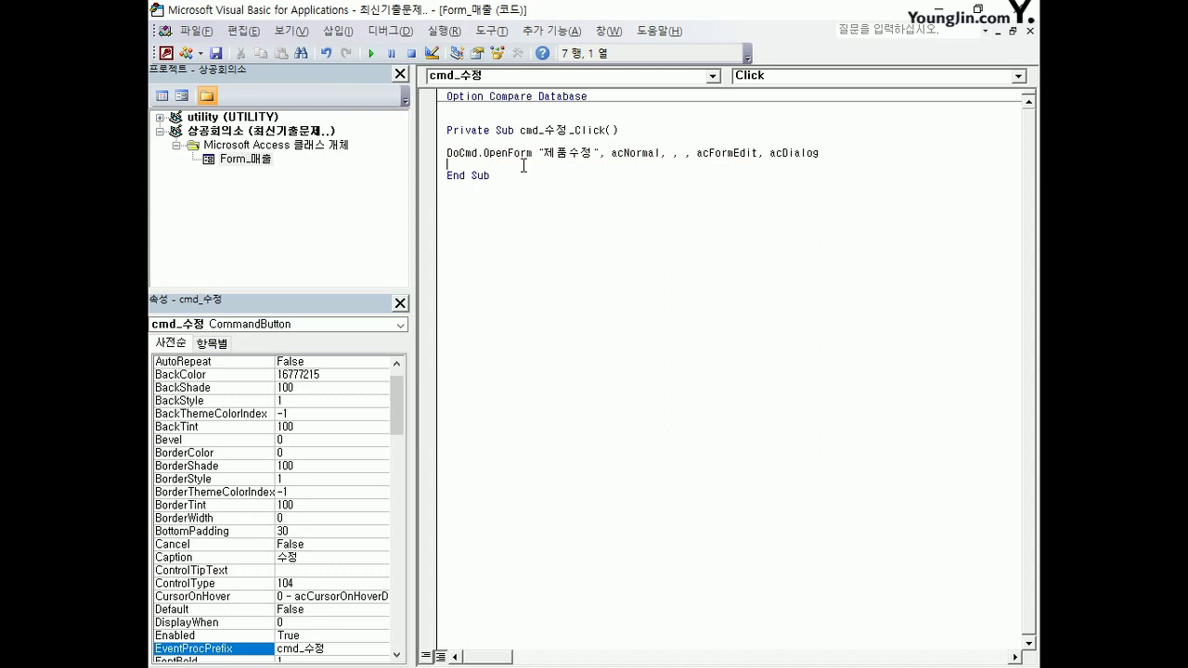
- Return to the form design and create an On Click event procedure for the cmd_닫기 button in the code editor
left_click(1028, 9)
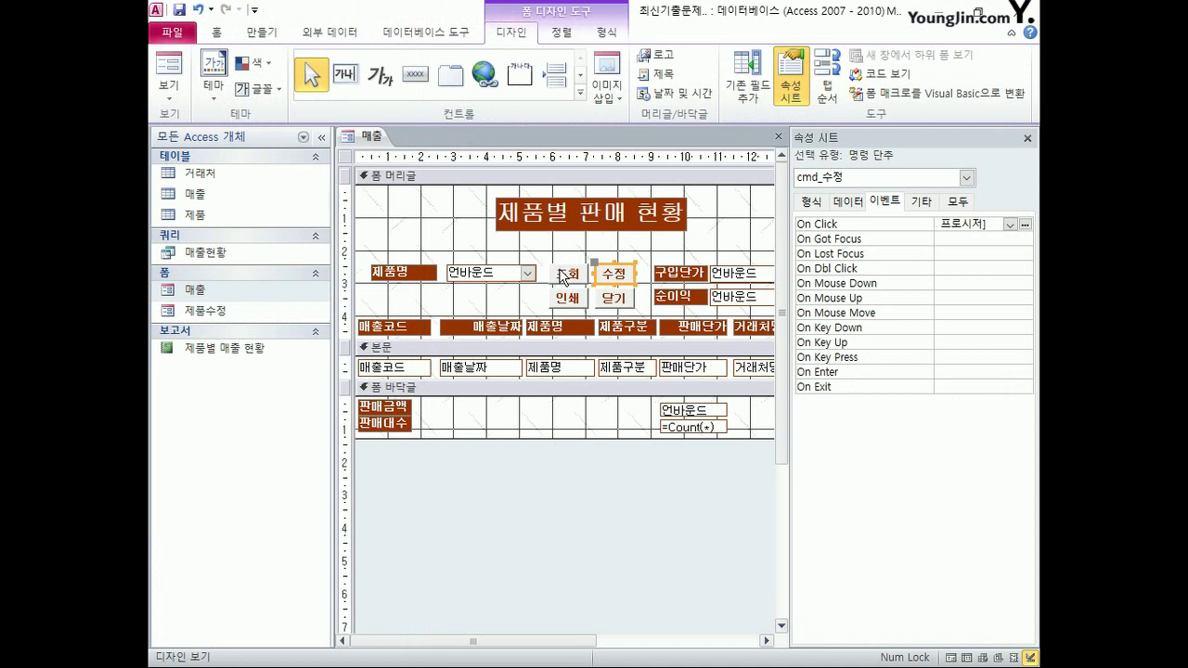
left_click(620, 299)
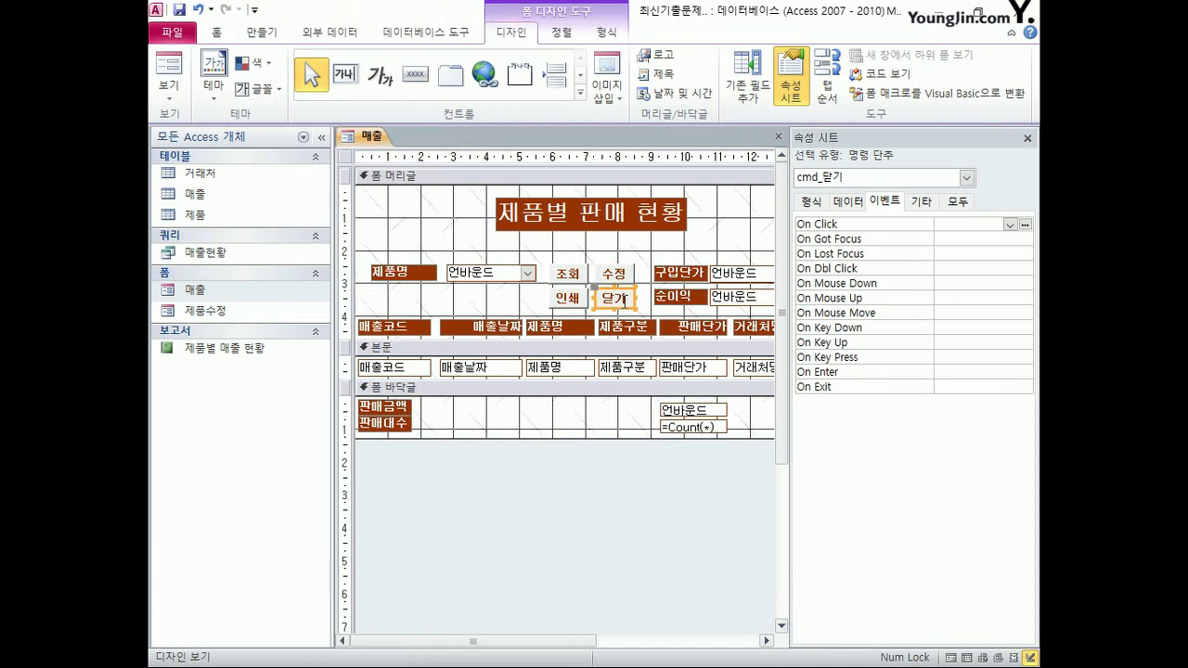
left_click(1010, 224)
left_click(998, 240)
left_click(1025, 223)
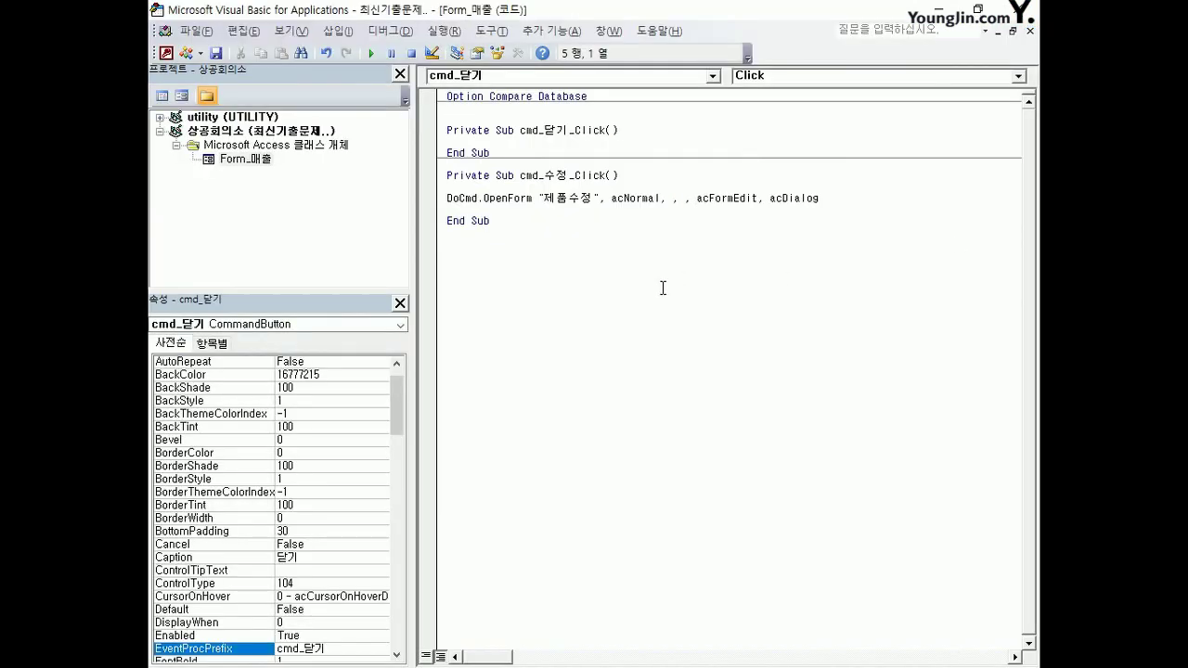
- Write the statement DoCmd.Close acForm, "매출", acSavePrompt inside the cmd_닫기_Click procedure
type("docmd.Close ")
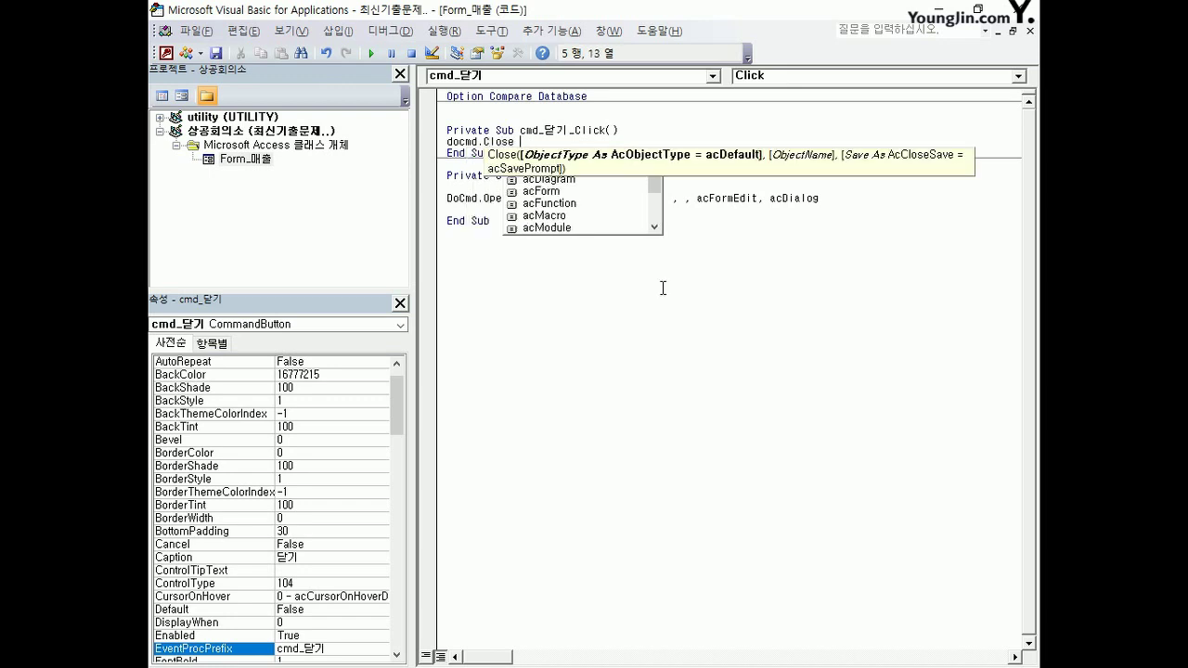
type("a")
type("form")
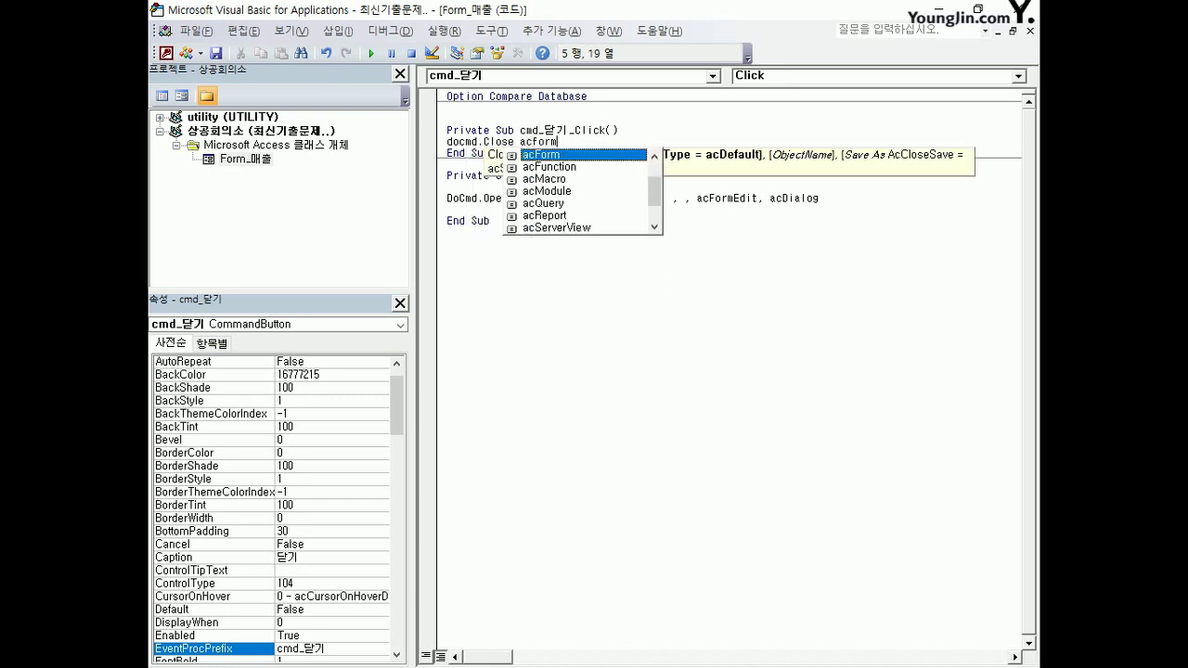
type(",\"매출\"")
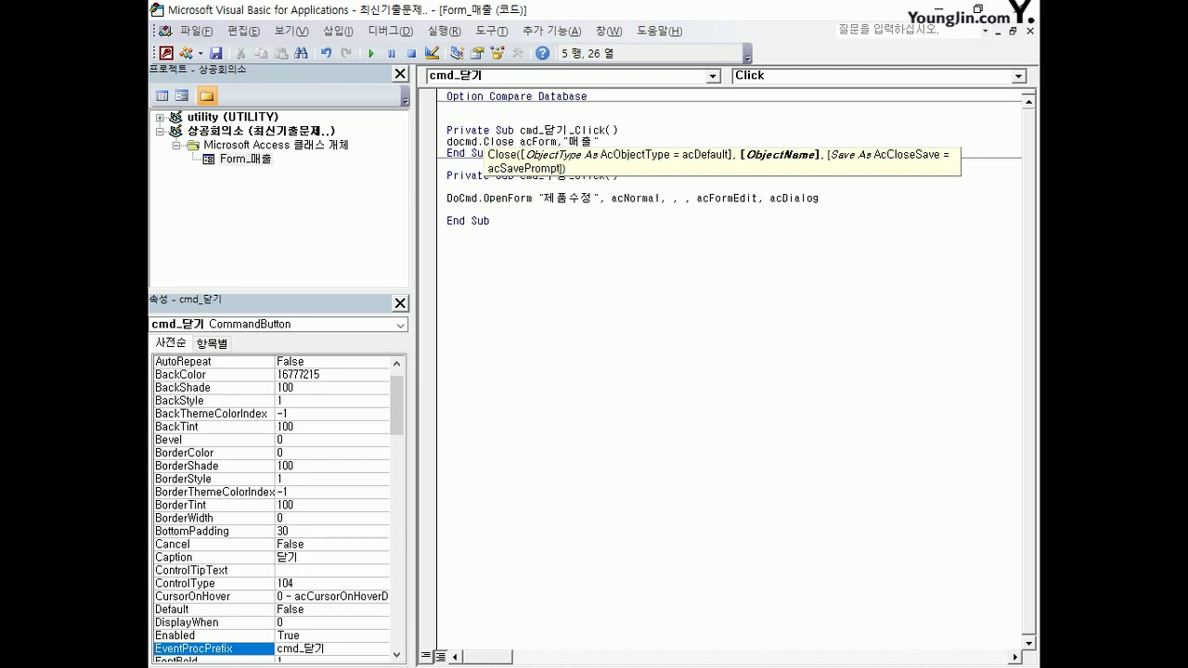
type(",")
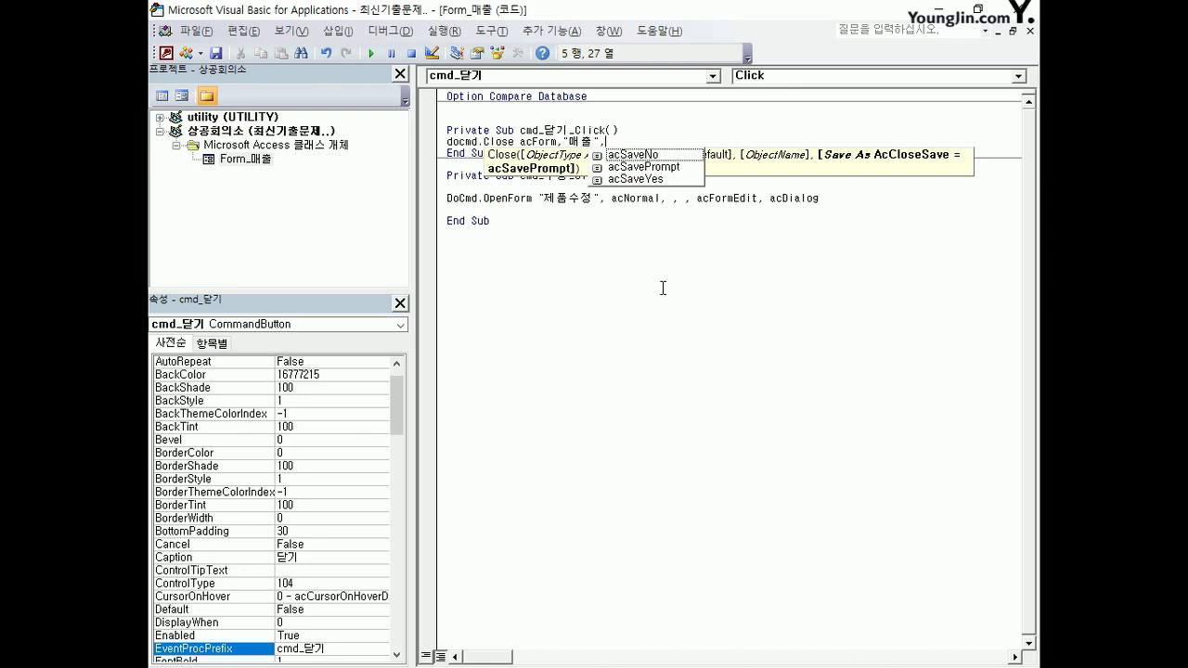
key("Down")
key("Down")
key("Tab")
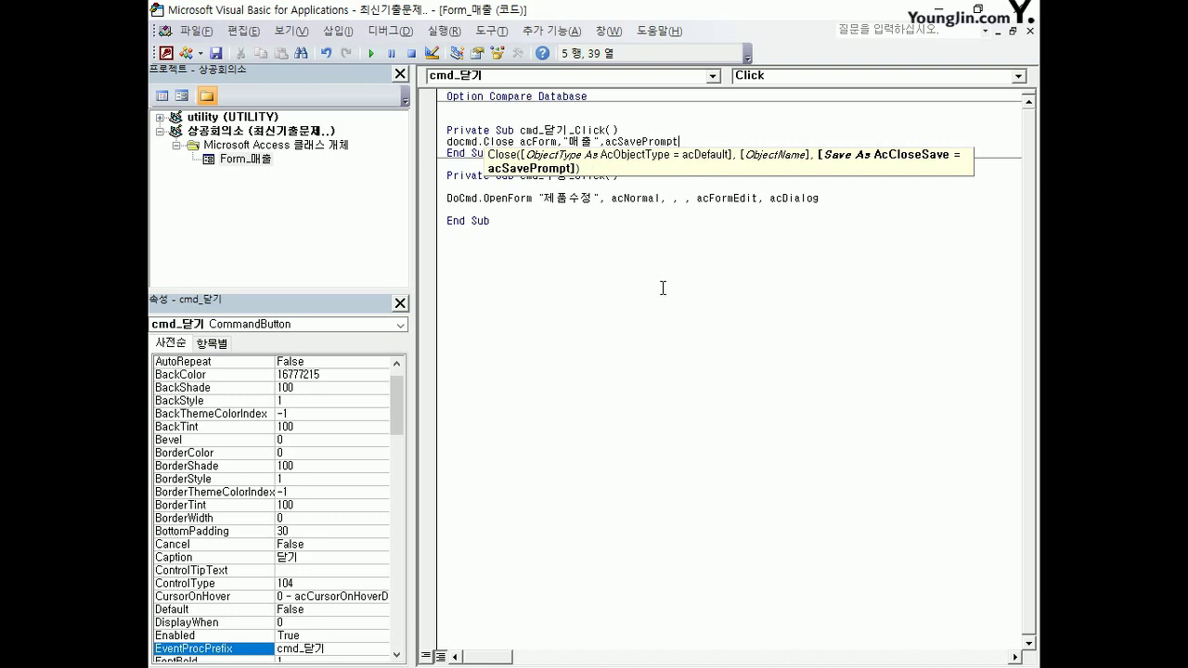
key("Down")
left_click(662, 288)
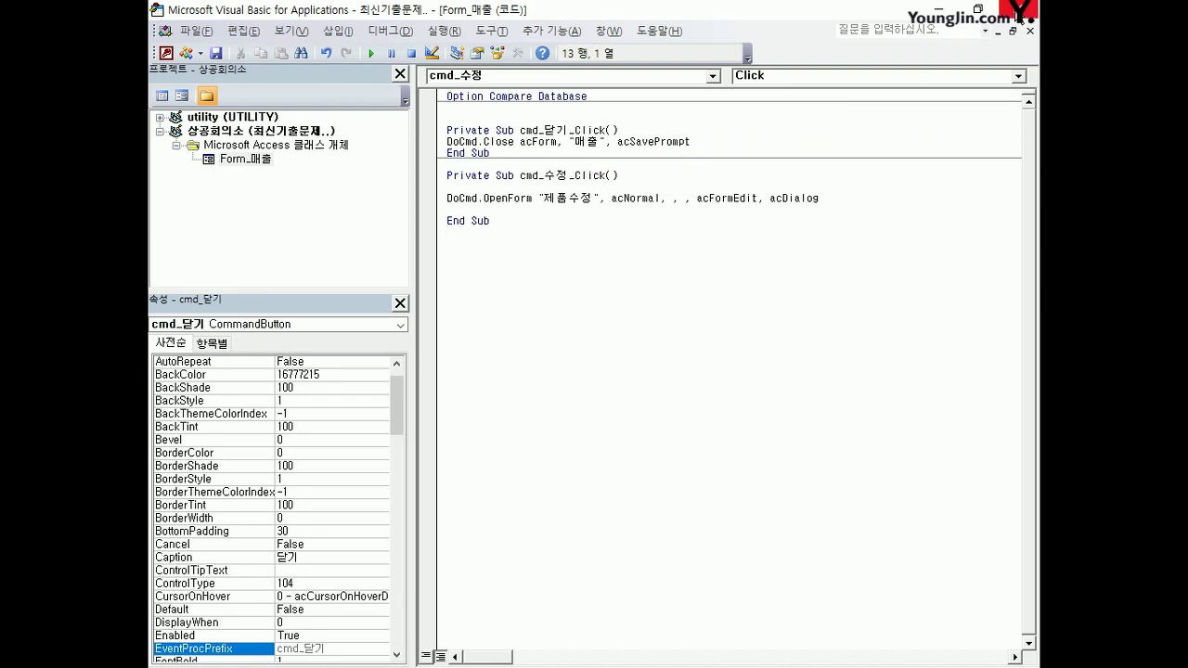
- Leave the code editor and close the 매출 form, saving its design changes
left_click(1030, 10)
left_click(779, 138)
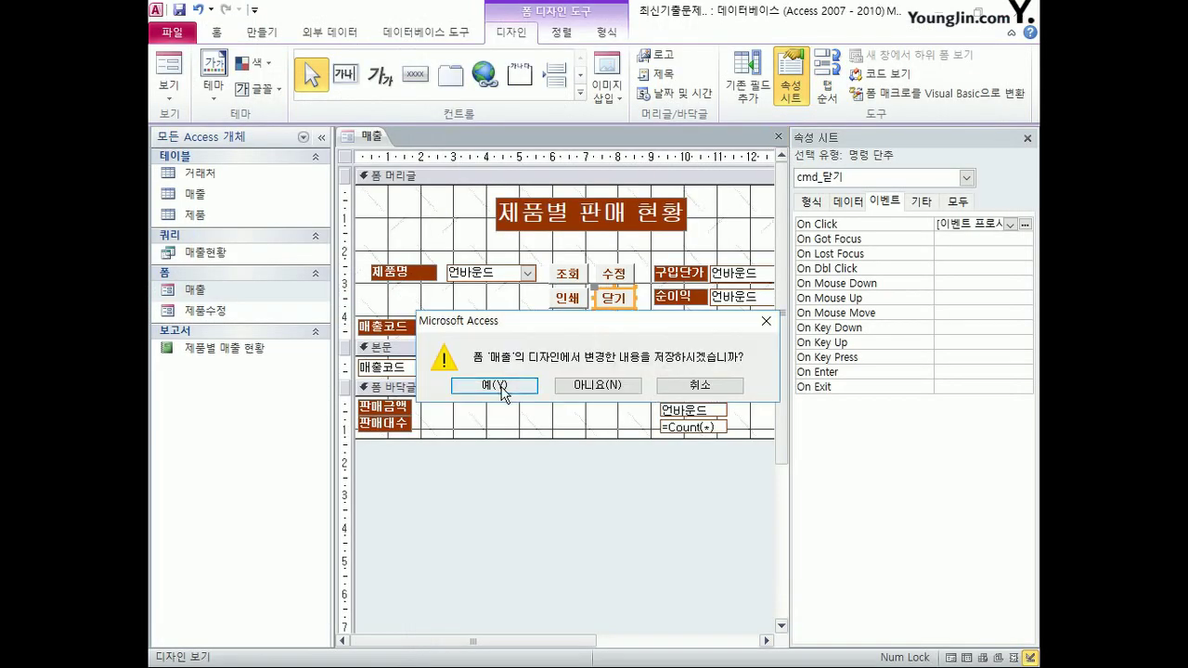
left_click(496, 384)
- Open the 제품별 매출 현황 report in design view and add ascending sorts by 매출날짜, 제품명 and 거래처명 under the 제품구분 group
right_click(243, 351)
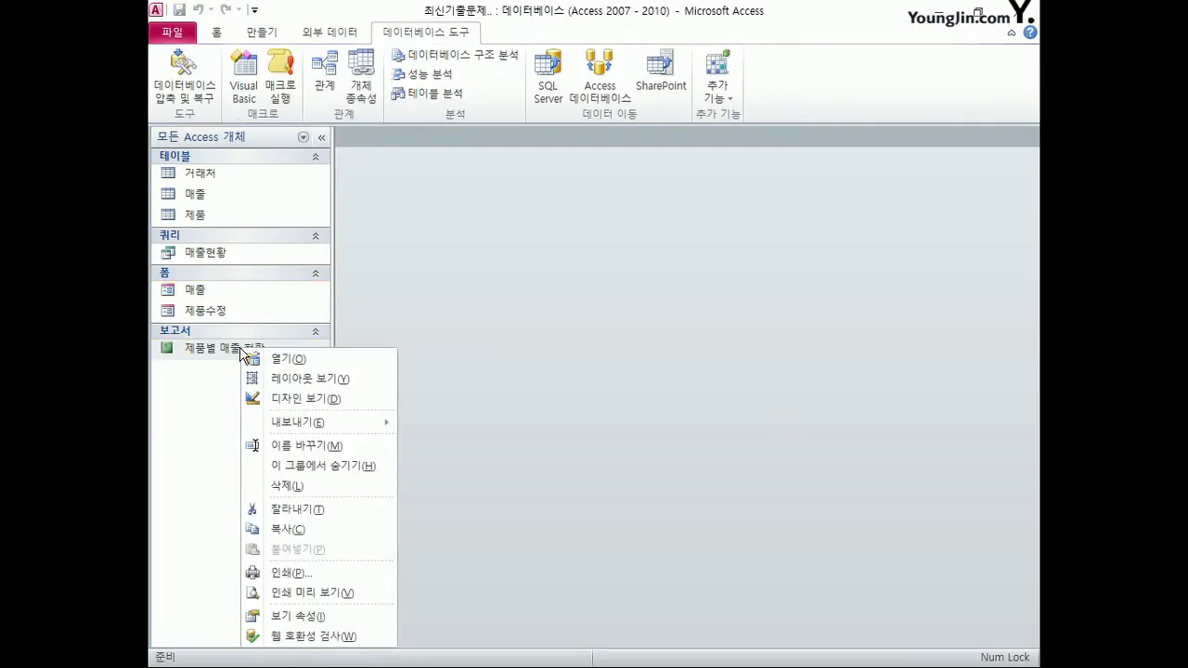
left_click(295, 399)
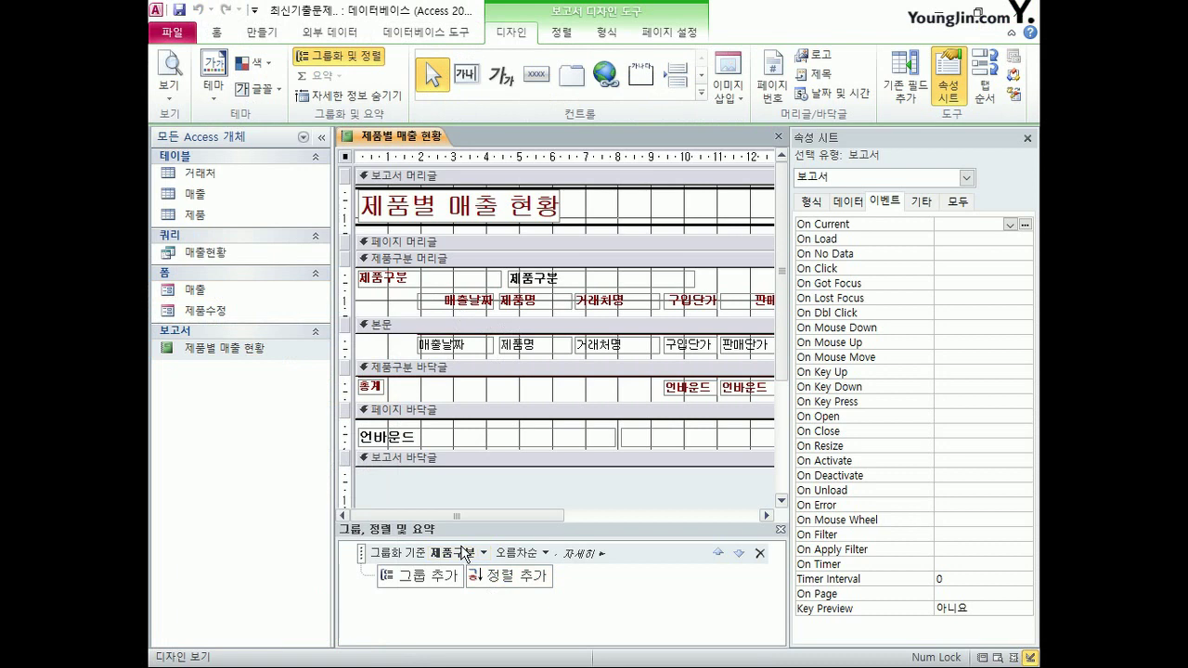
left_click(506, 576)
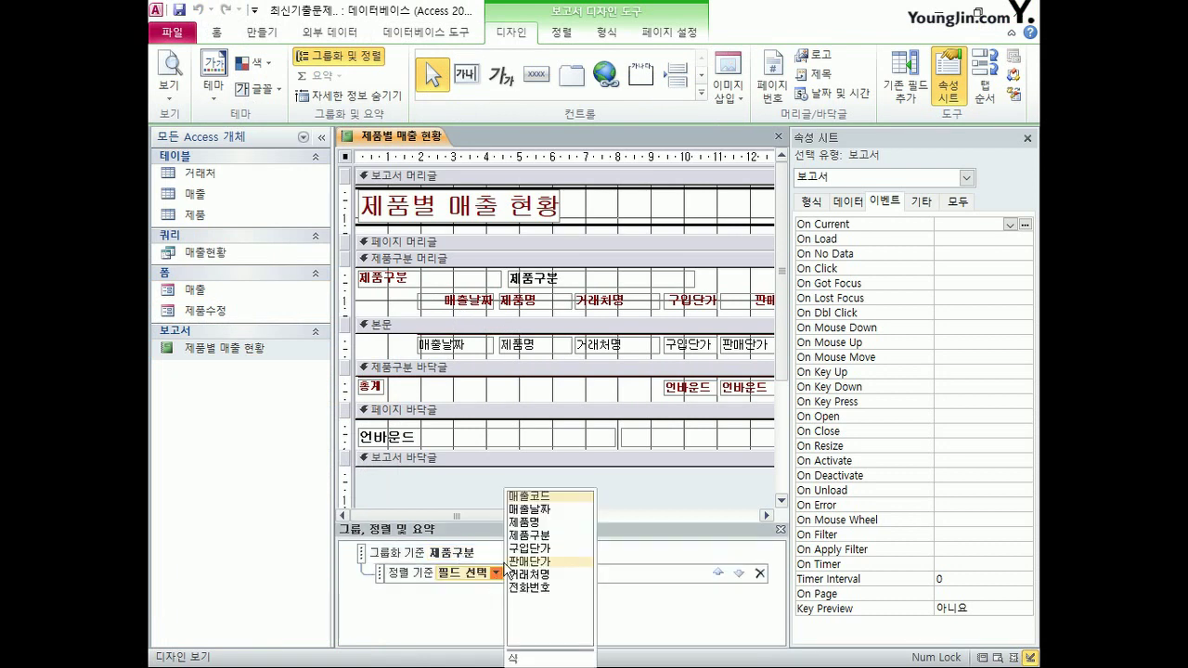
left_click(541, 510)
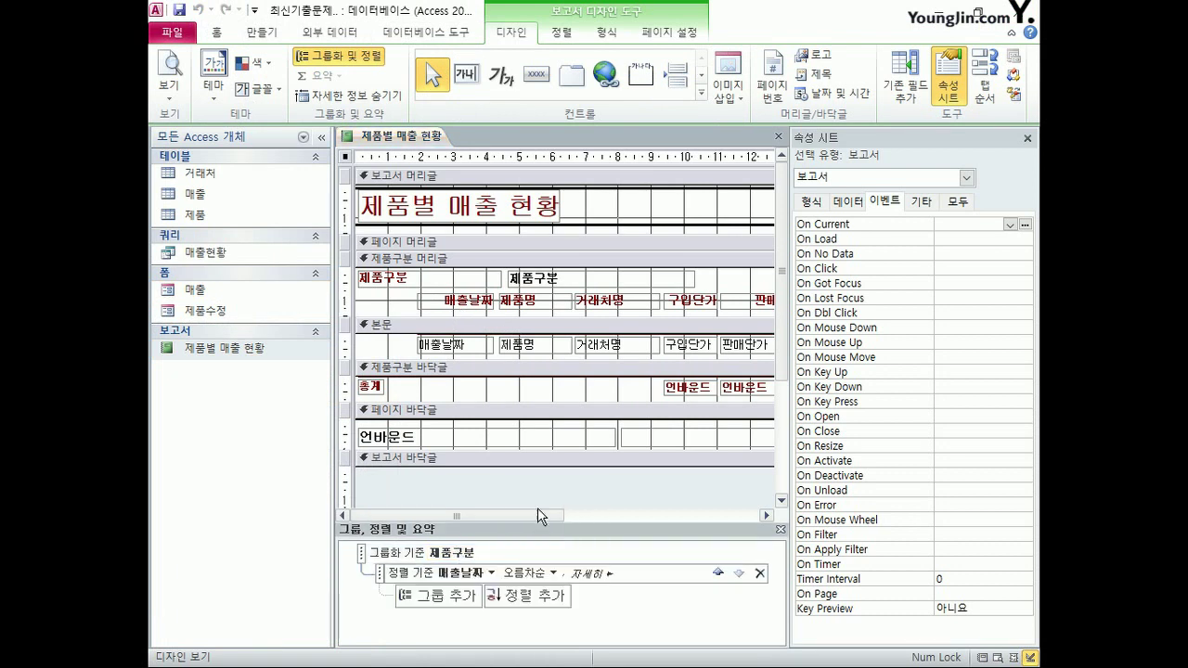
left_click(538, 594)
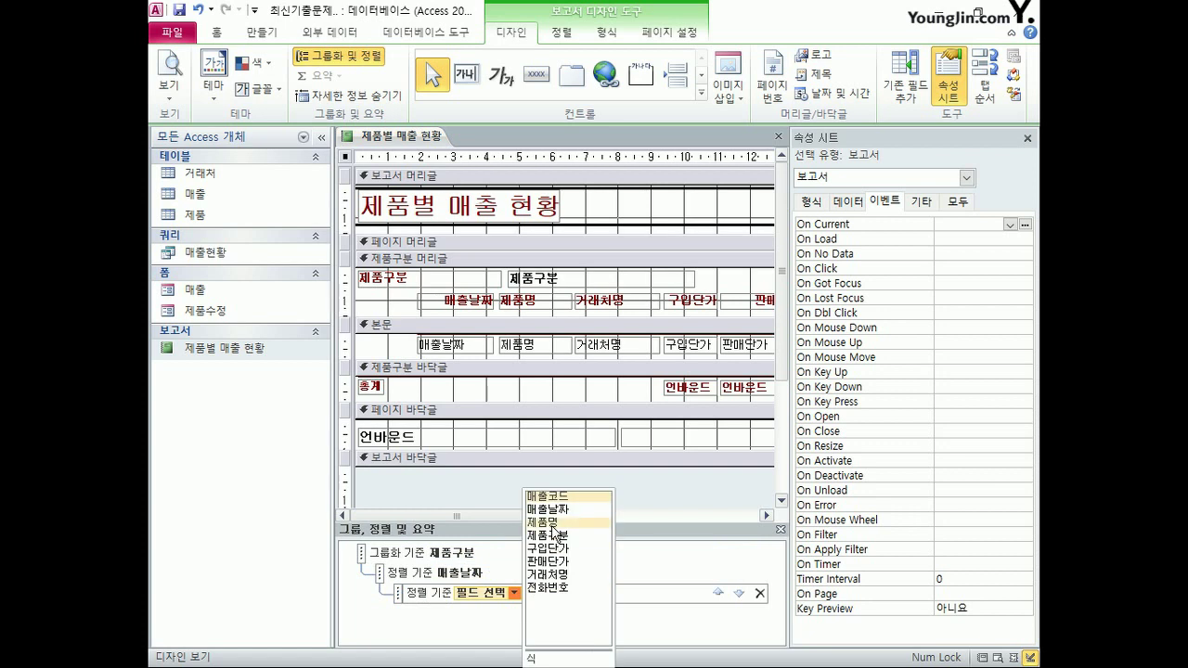
left_click(543, 522)
left_click(549, 626)
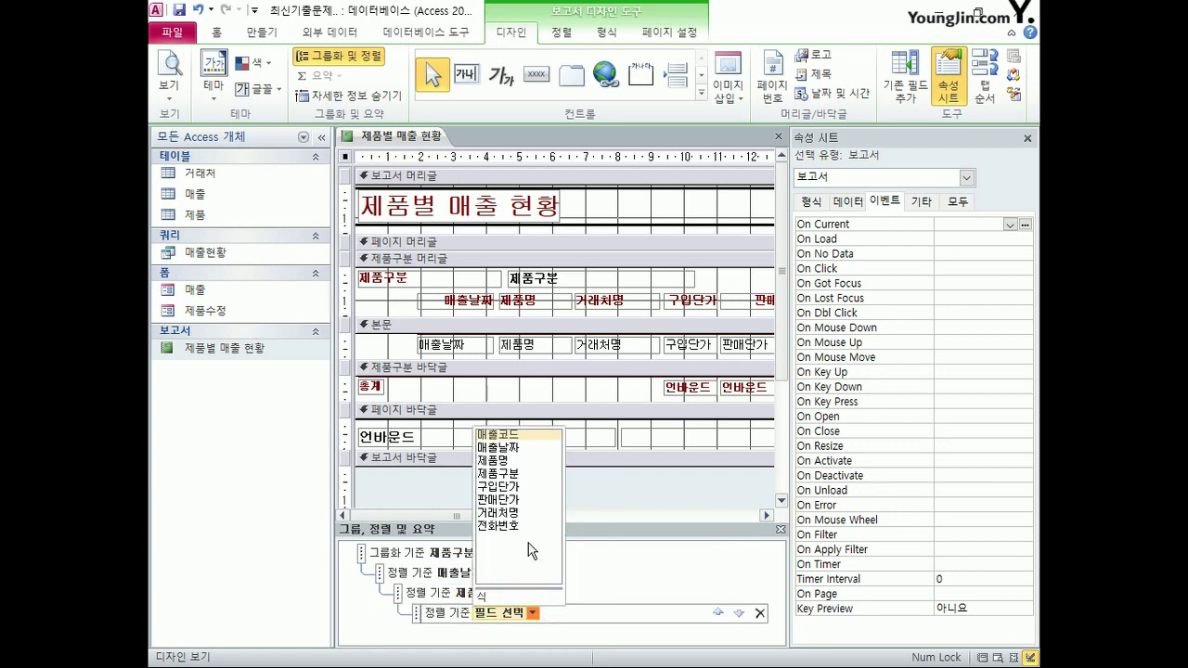
left_click(525, 516)
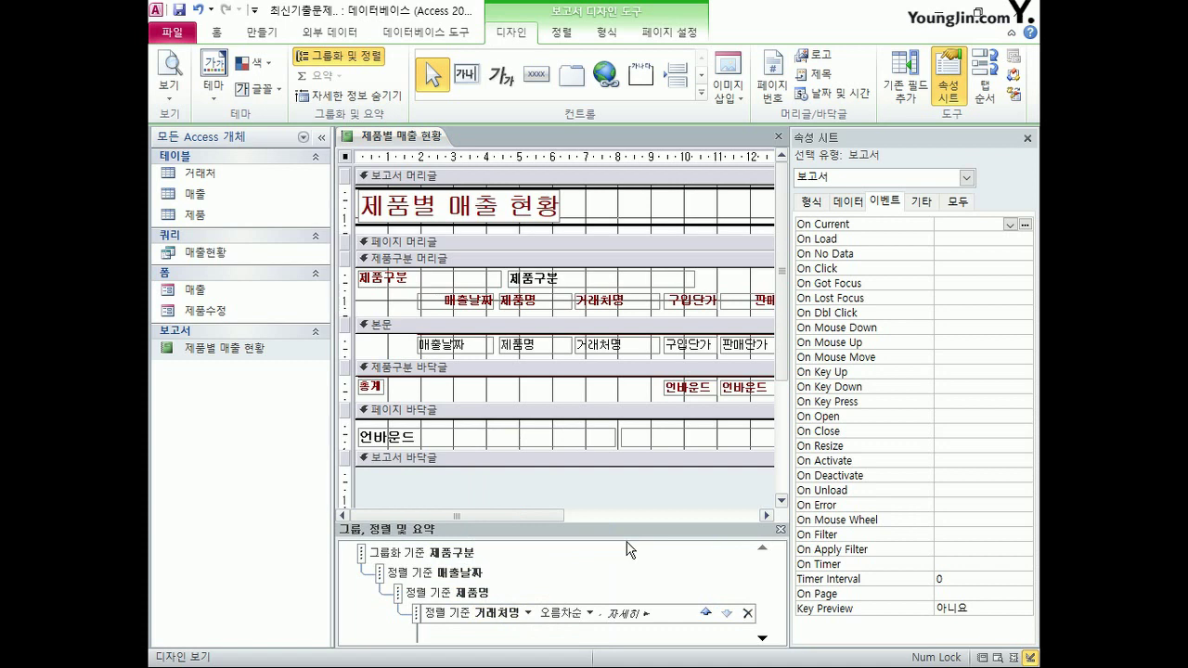
- Set the control source (컨트롤 원본) of the report's txt_순이익 text box to =[판매단가]-[구입단가]
left_click(967, 177)
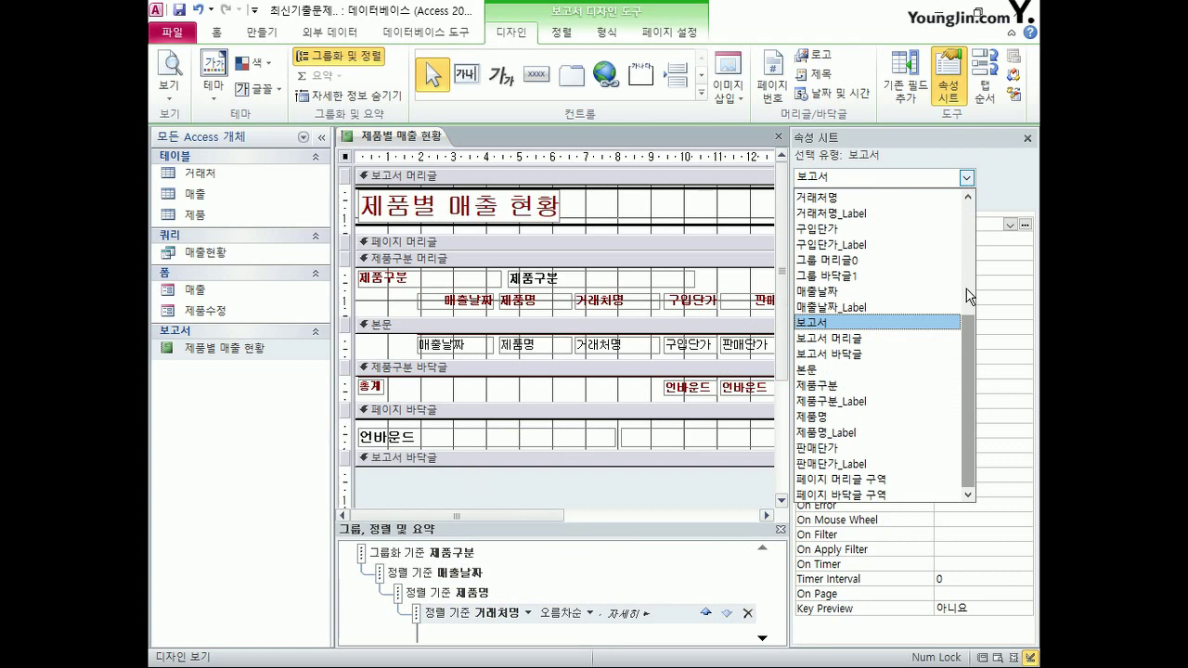
left_click_drag(969, 358, 969, 264)
left_click(903, 324)
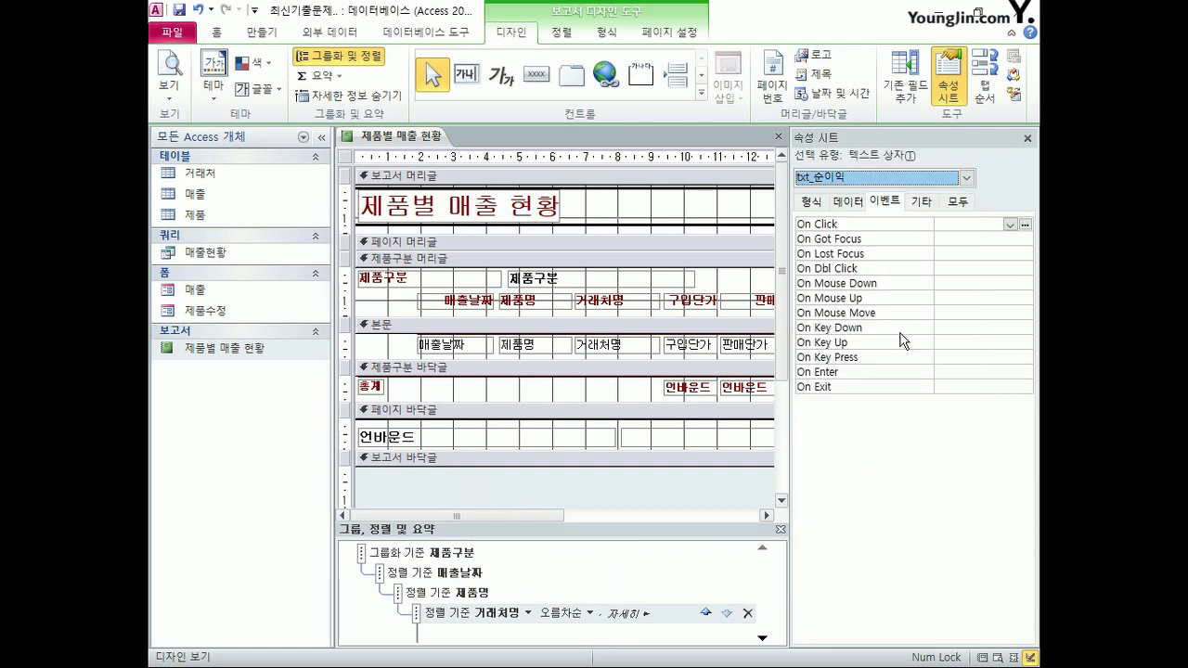
left_click(960, 208)
left_click(952, 239)
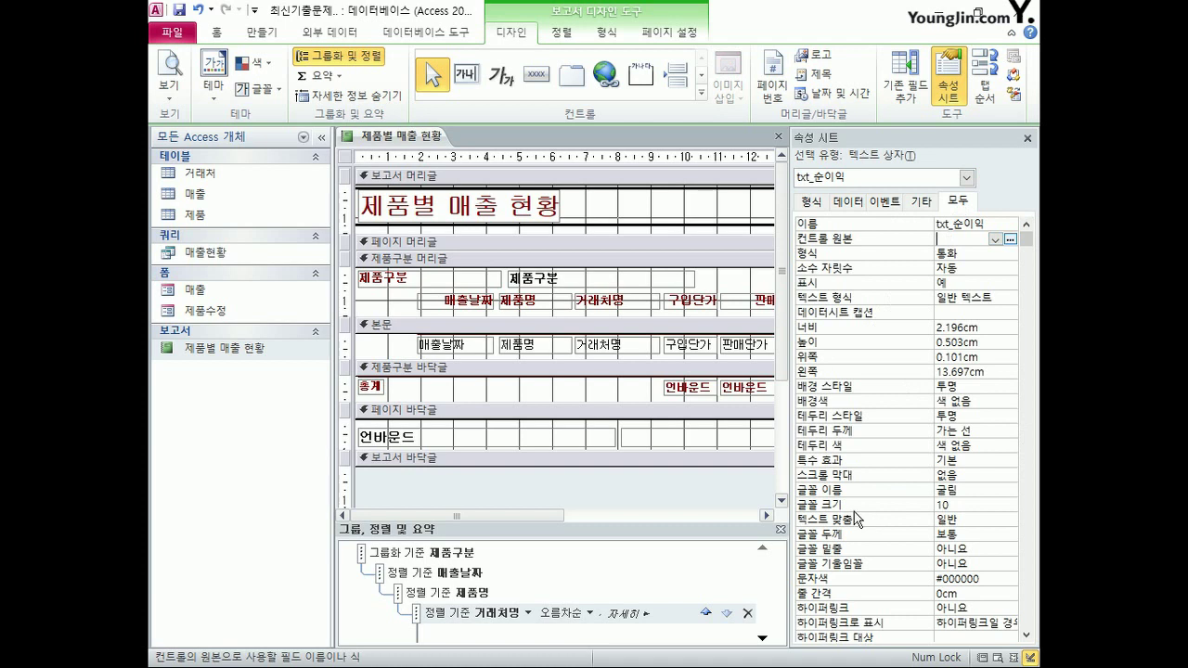
type("=[판매단가]-[구입단가]")
- Set the control source (컨트롤 원본) of the txt_판매단가총계 text box in the 제품구분 footer to =sum([판매단가])
left_click(488, 434)
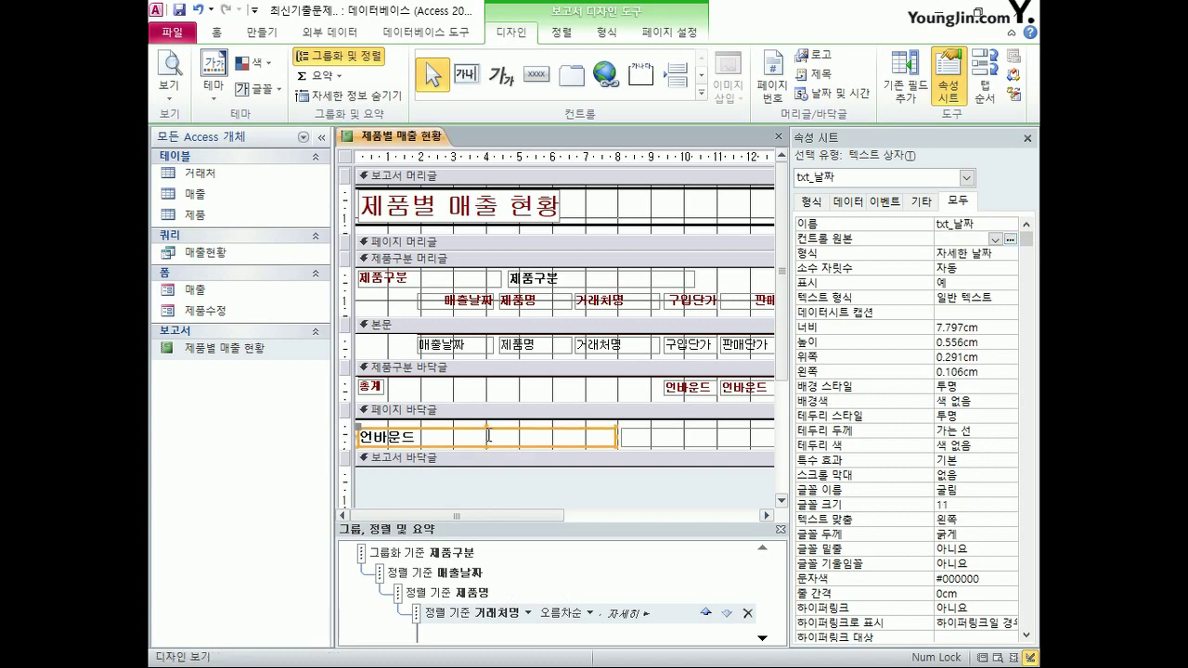
left_click(967, 177)
left_click(937, 229)
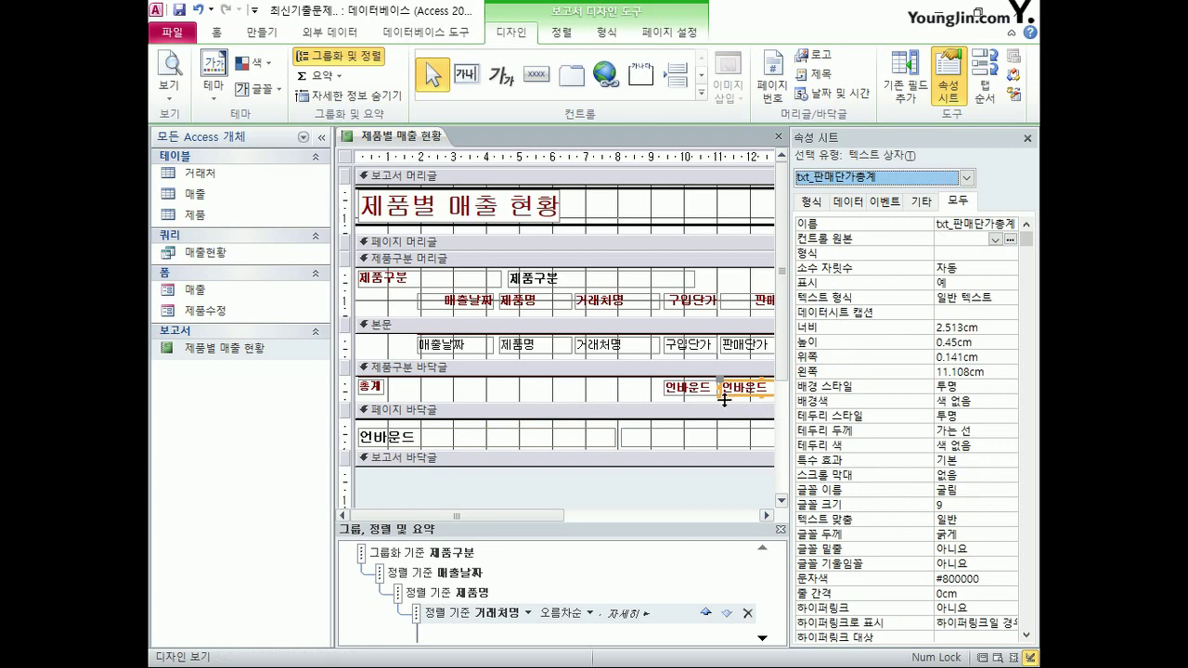
left_click(939, 239)
type("=su")
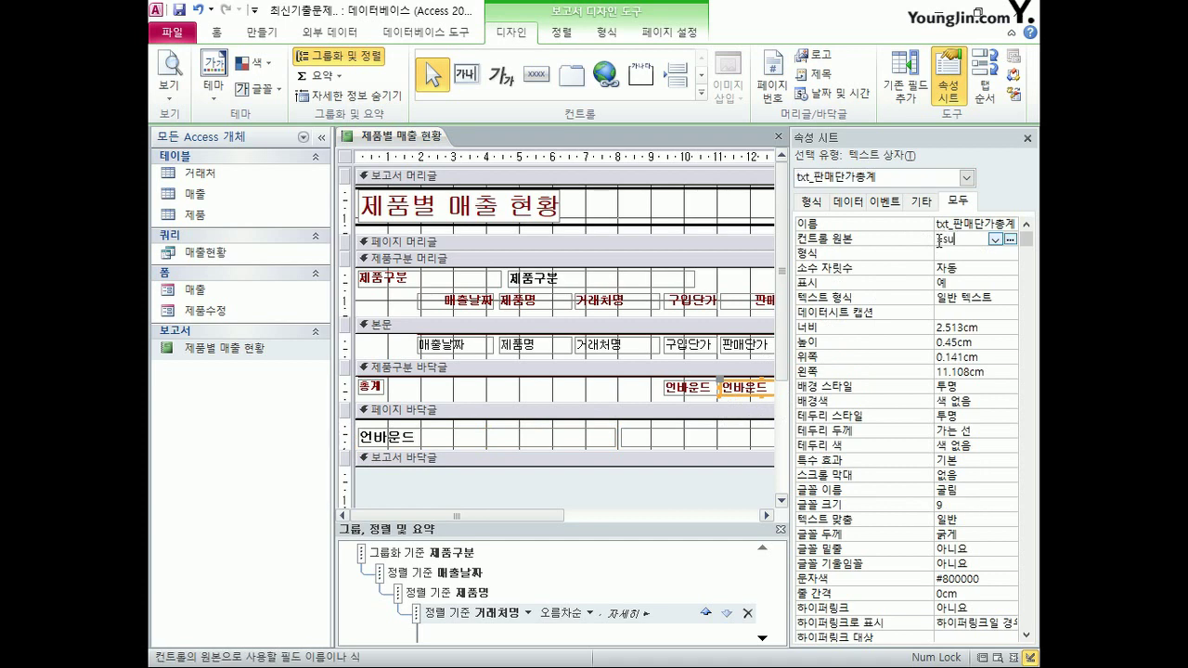
type("m(")
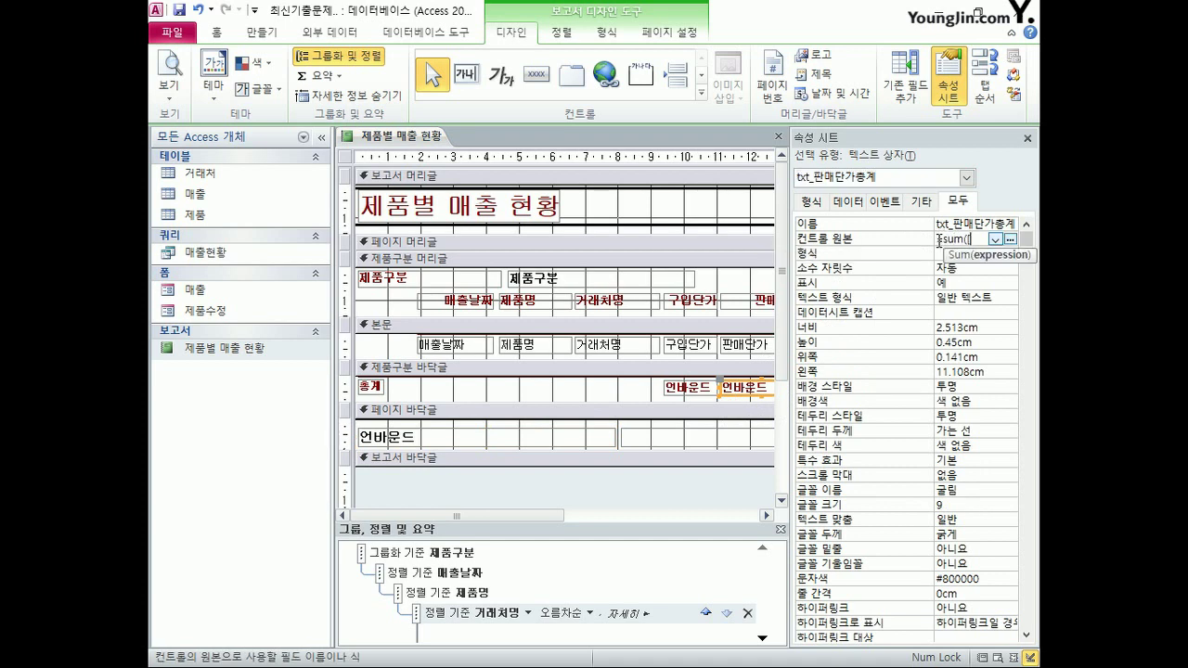
type("판매단가")
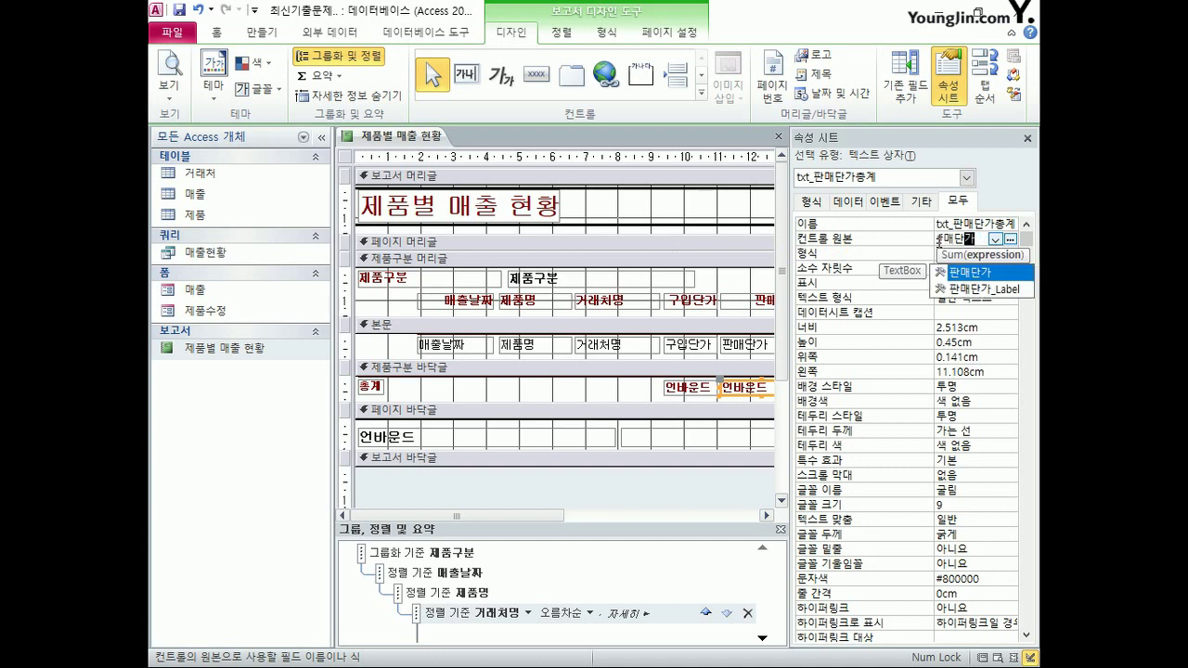
type(")")
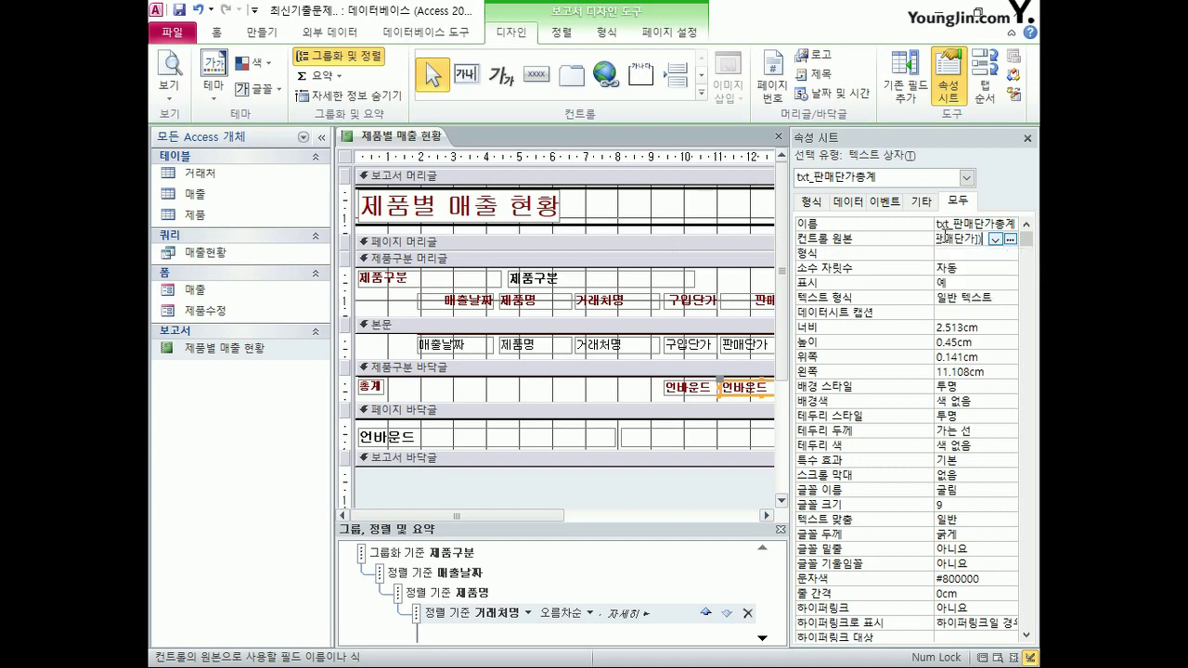
- Set the control source of the txt_구입단가총계 text box in the 제품구분 footer to =sum([구입단가])
left_click(691, 384)
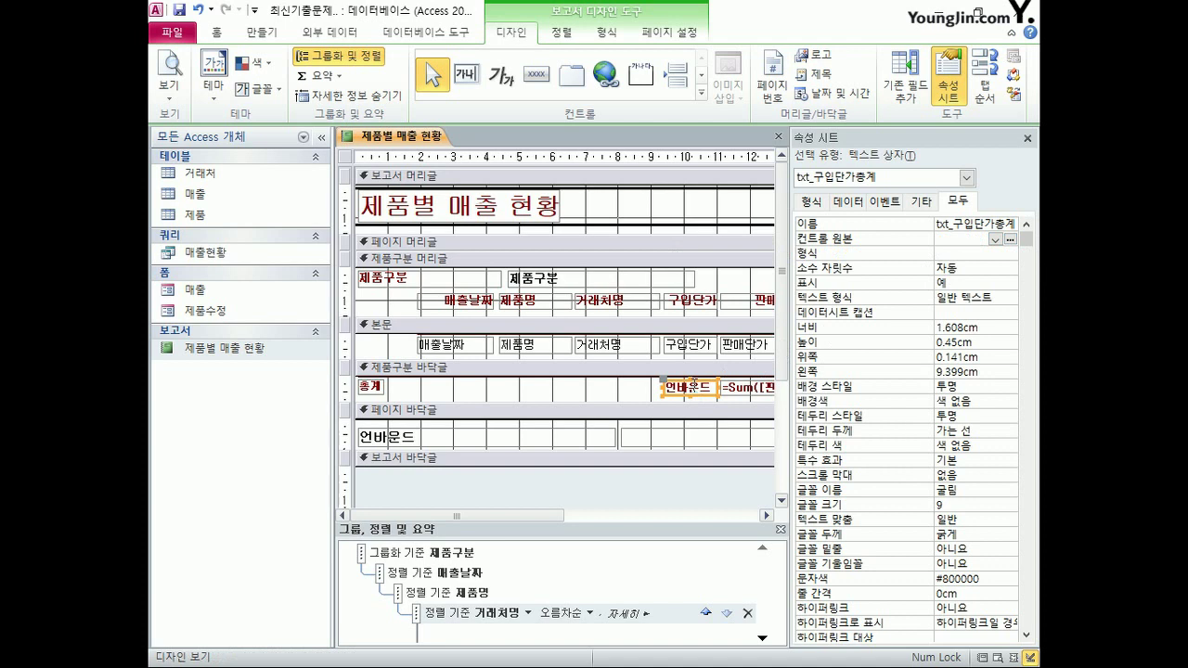
left_click(957, 239)
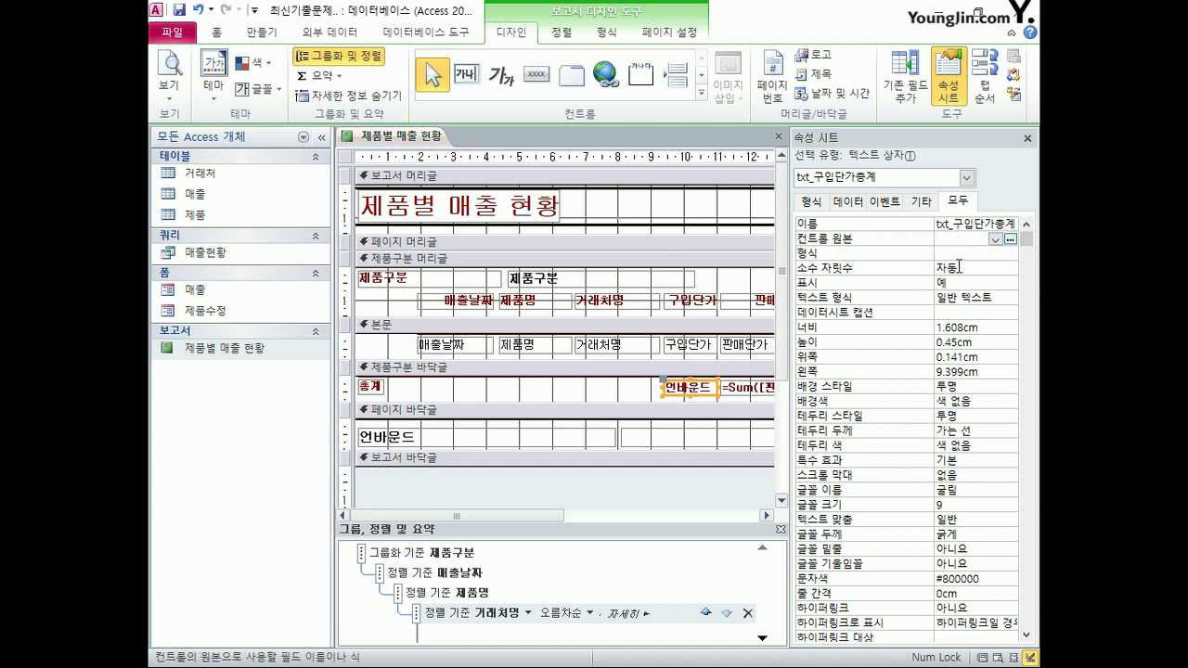
type("=sum")
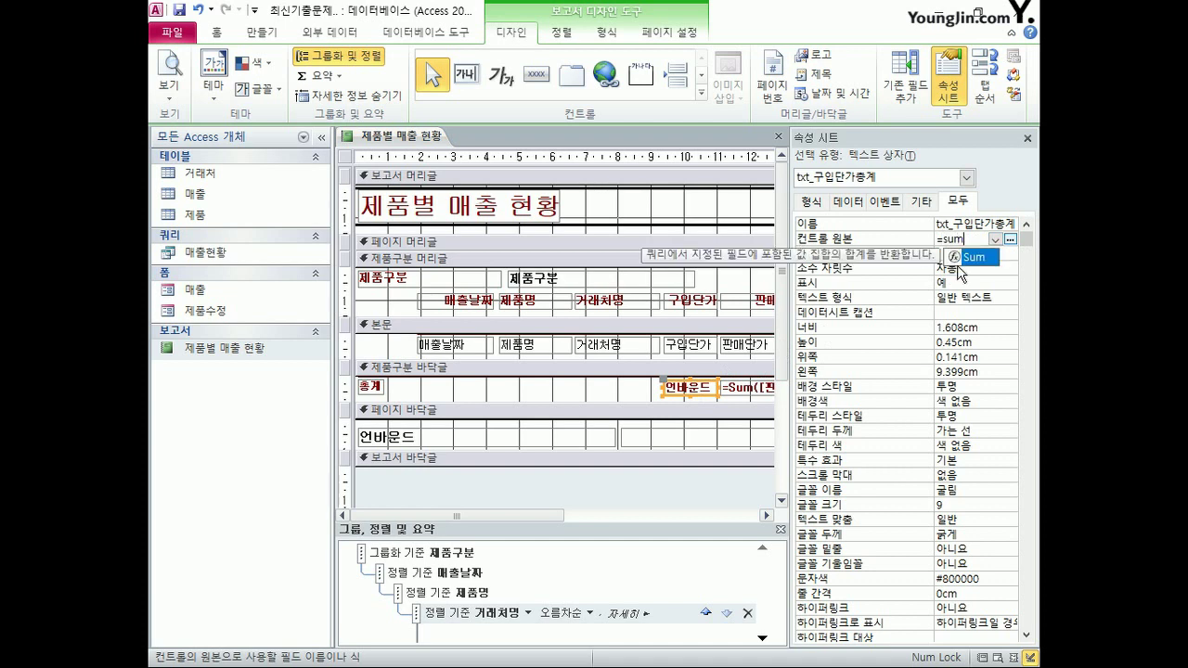
type("([")
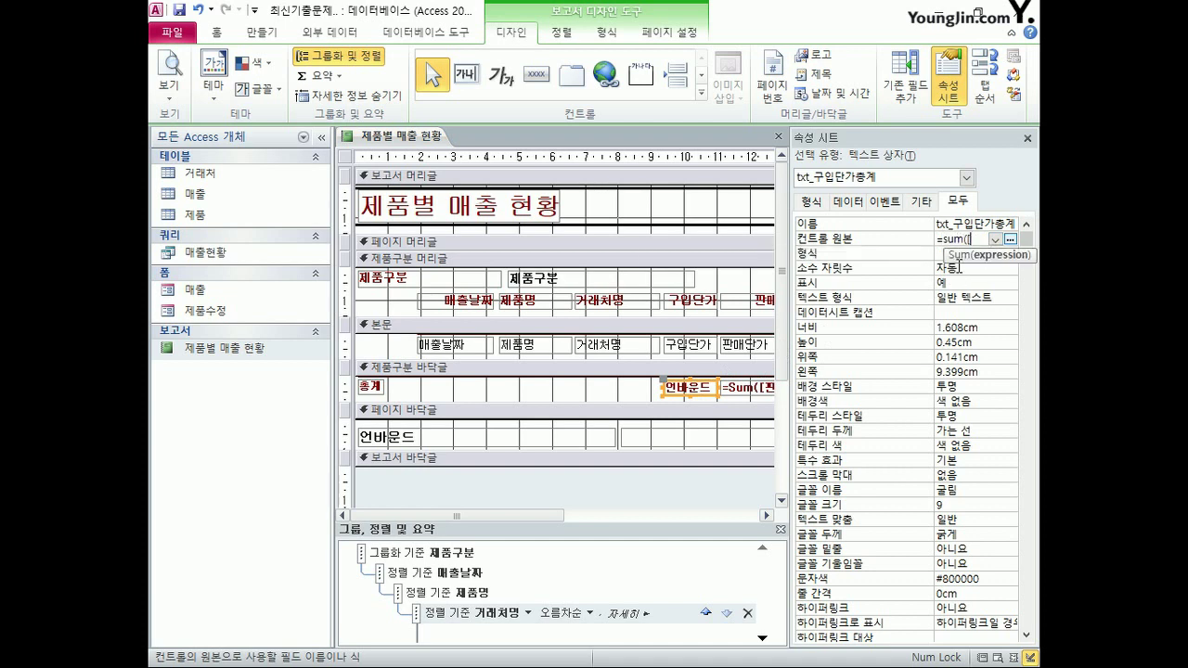
type("구입단가])")
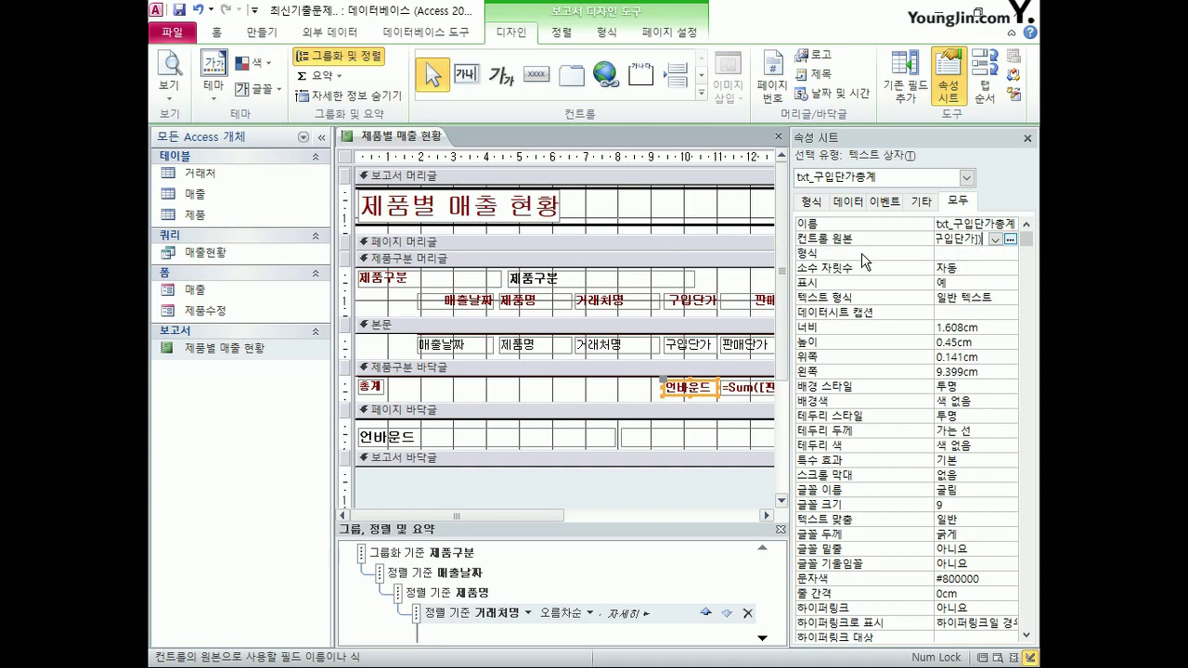
- Set the control source of the txt_날짜 text box in the page footer to =now()
left_click(471, 439)
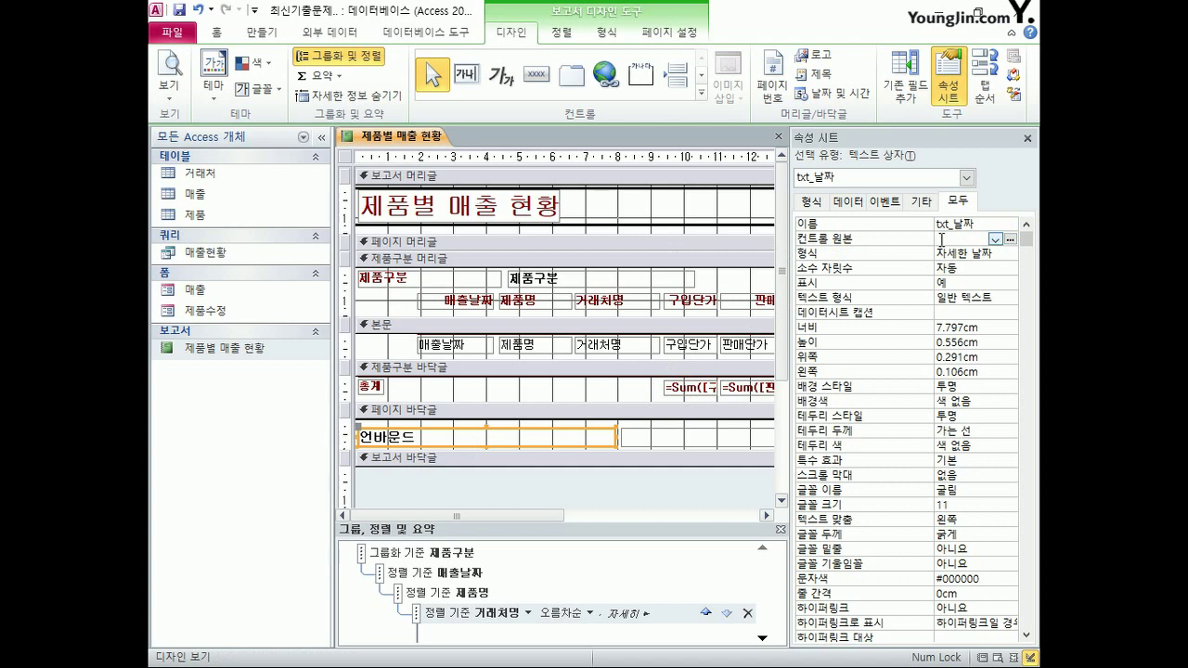
left_click(991, 240)
type("=")
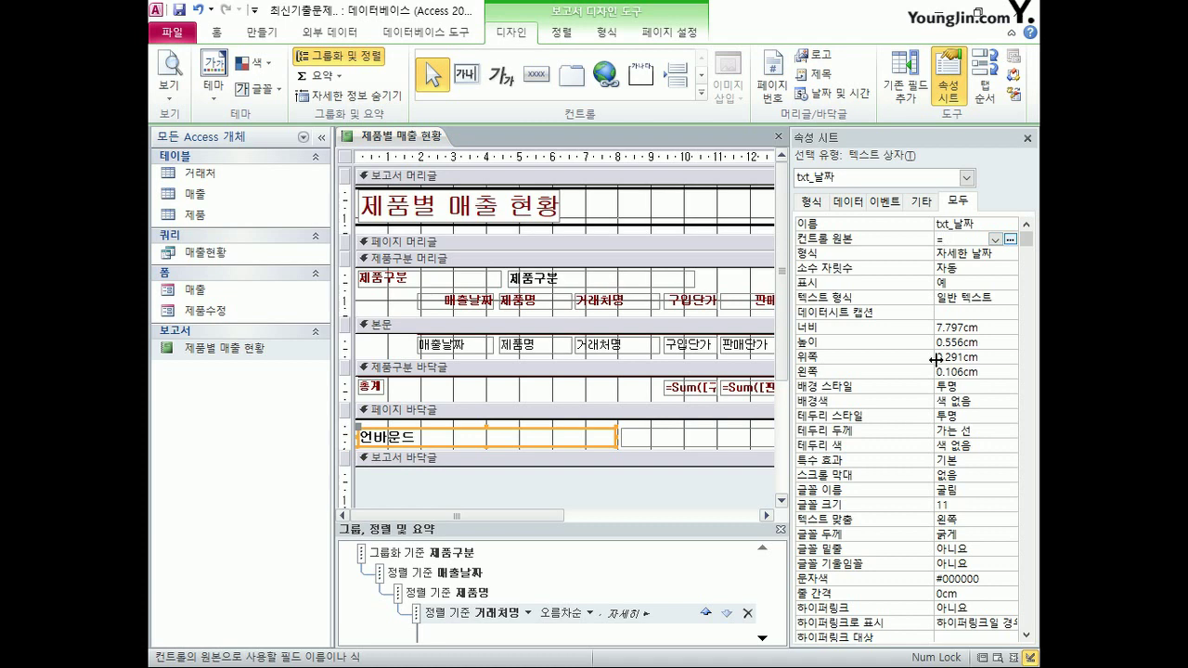
type("now()")
- Set the format (형식) of the txt_날짜 text box to yyyy년 m월 d일 aaaa AM/PM h시 n분 s초
left_click(985, 254)
left_click_drag(992, 254, 931, 260)
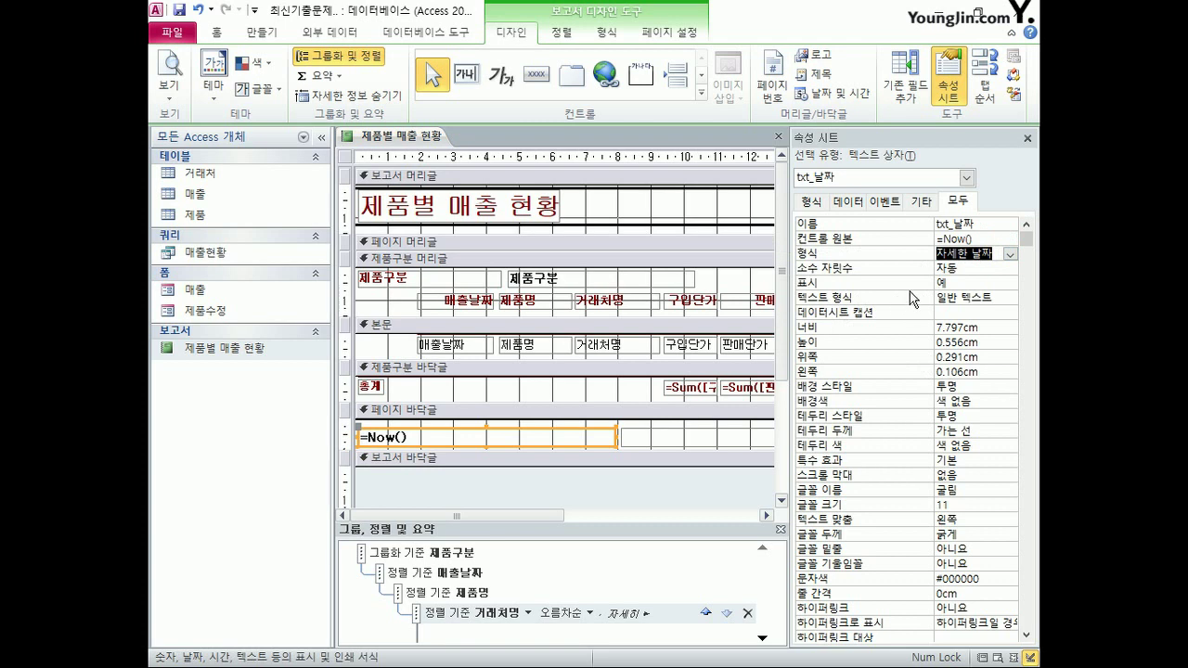
right_click(954, 260)
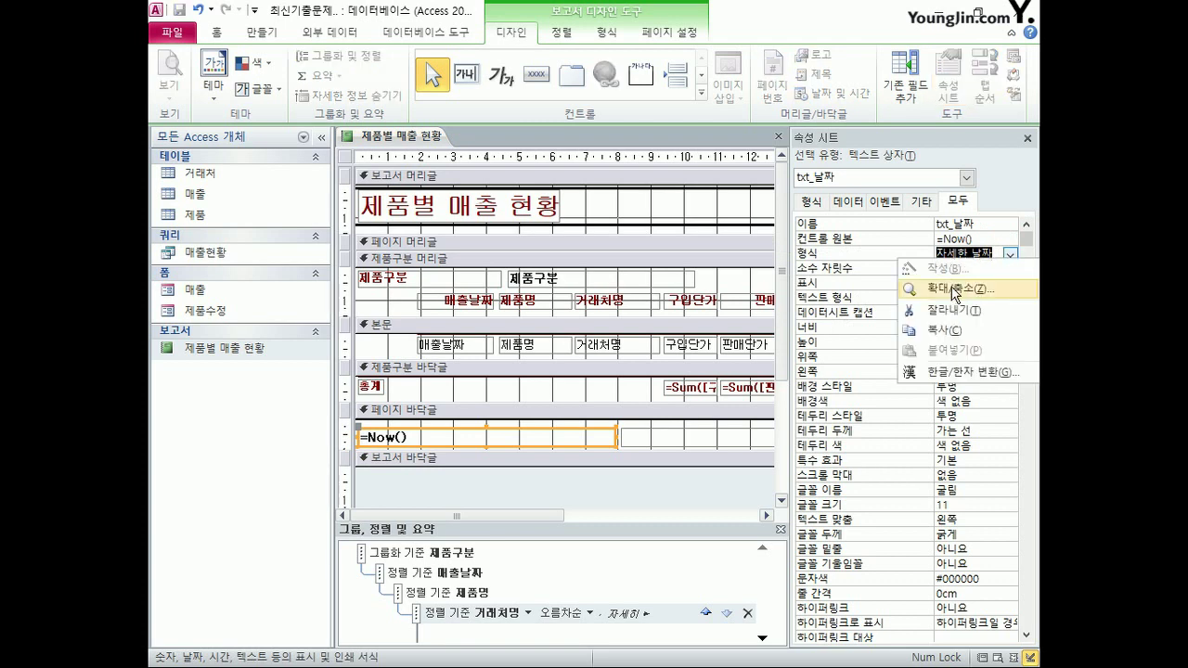
left_click(956, 289)
type("yyyy")
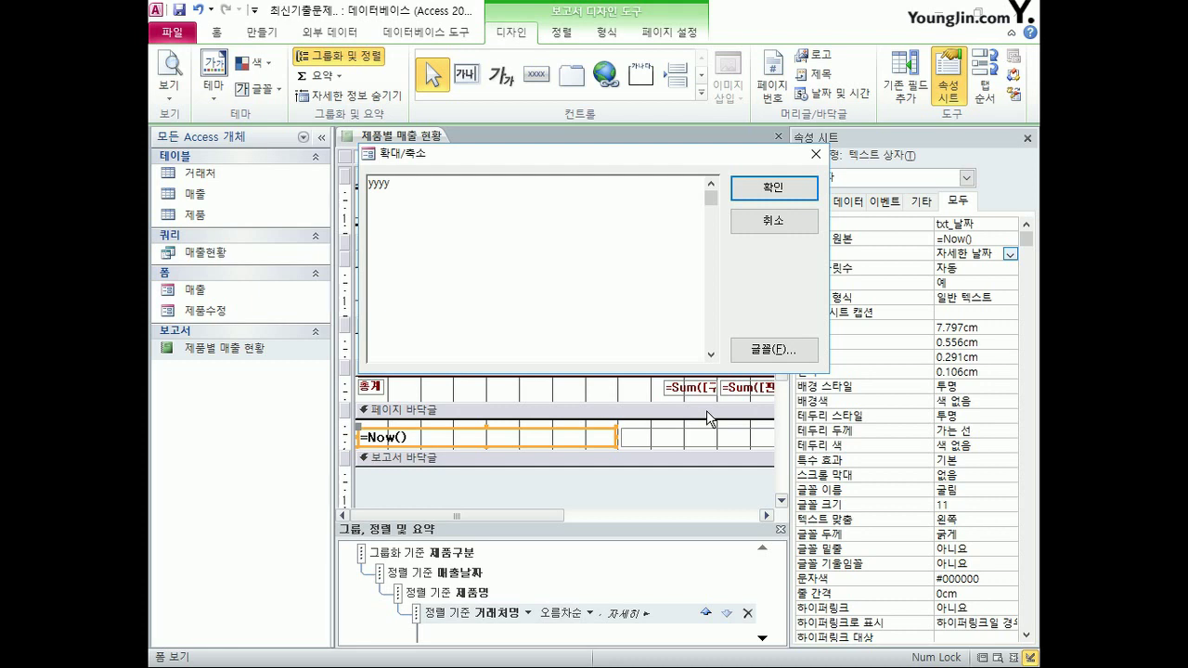
type("년")
type("m월 d일 aaaa ㅁ")
key("BackSpace")
type("AM/PM")
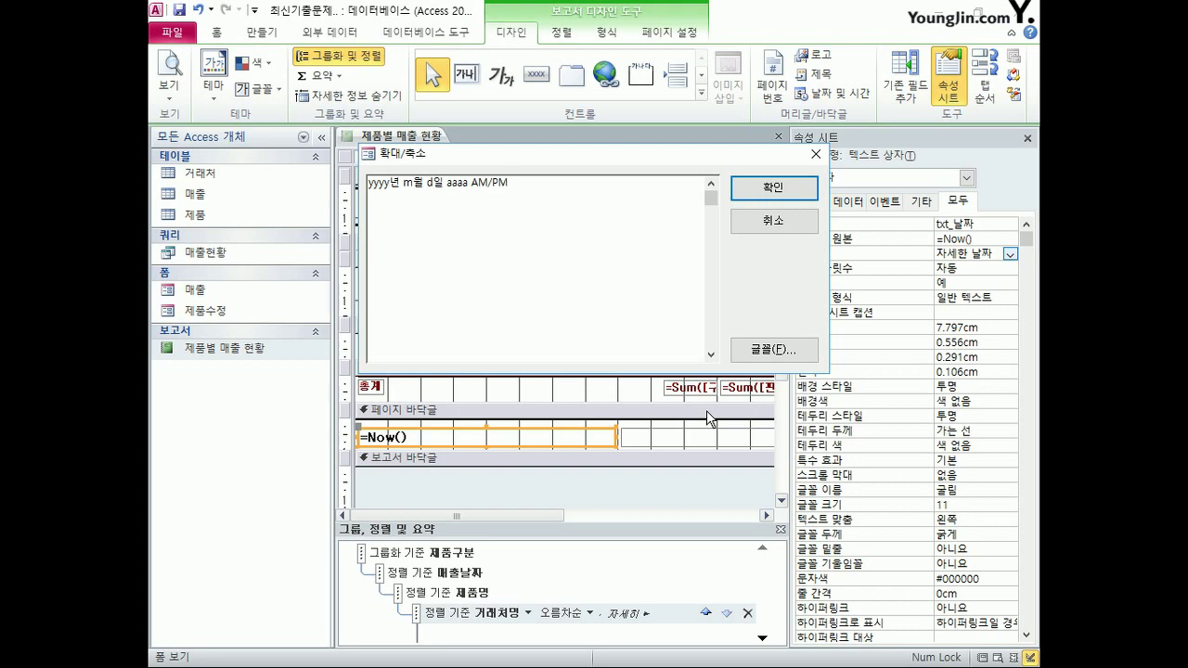
type("h시 nqn")
key("BackSpace")
key("BackSpace")
type("분 s초")
left_click(782, 192)
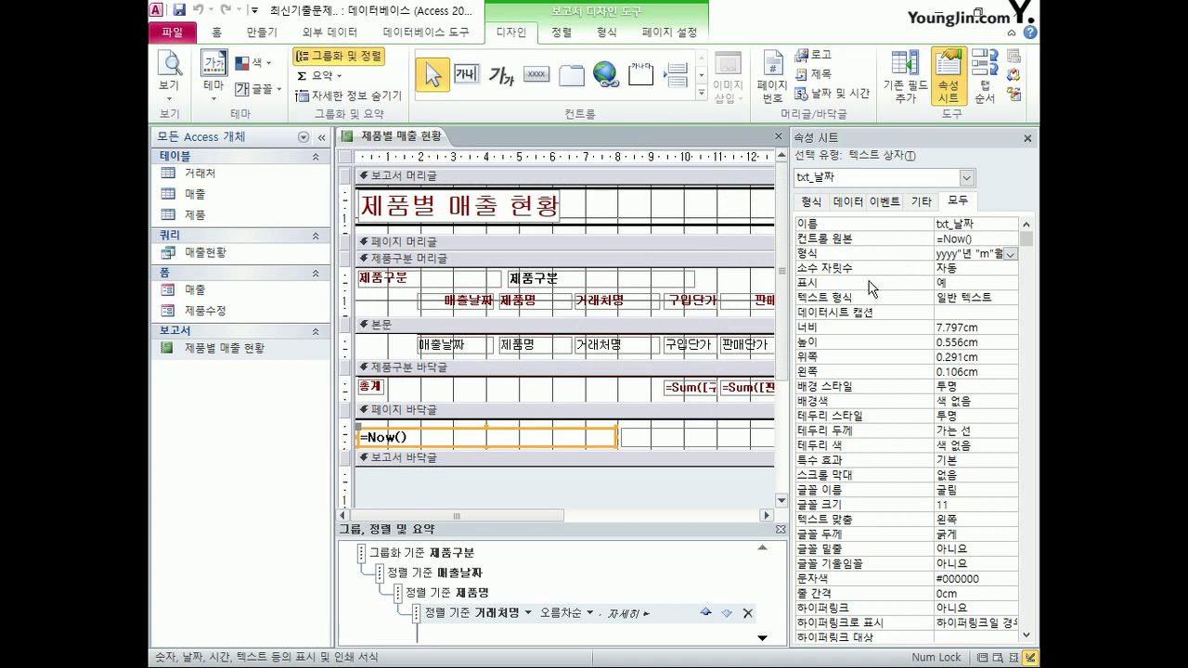
- Set the control source of the txt_페이지 text box to ="현재 페이지 " & [page] & " / " & "전체 페이지 " & [pages]
left_click(966, 177)
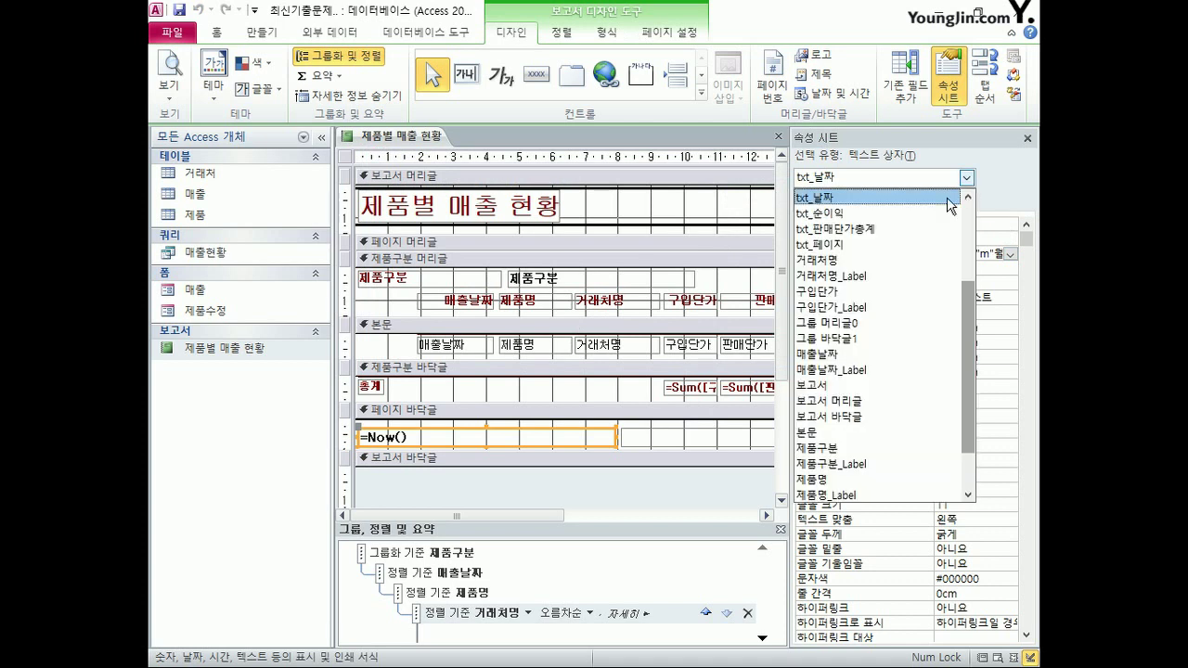
left_click(951, 244)
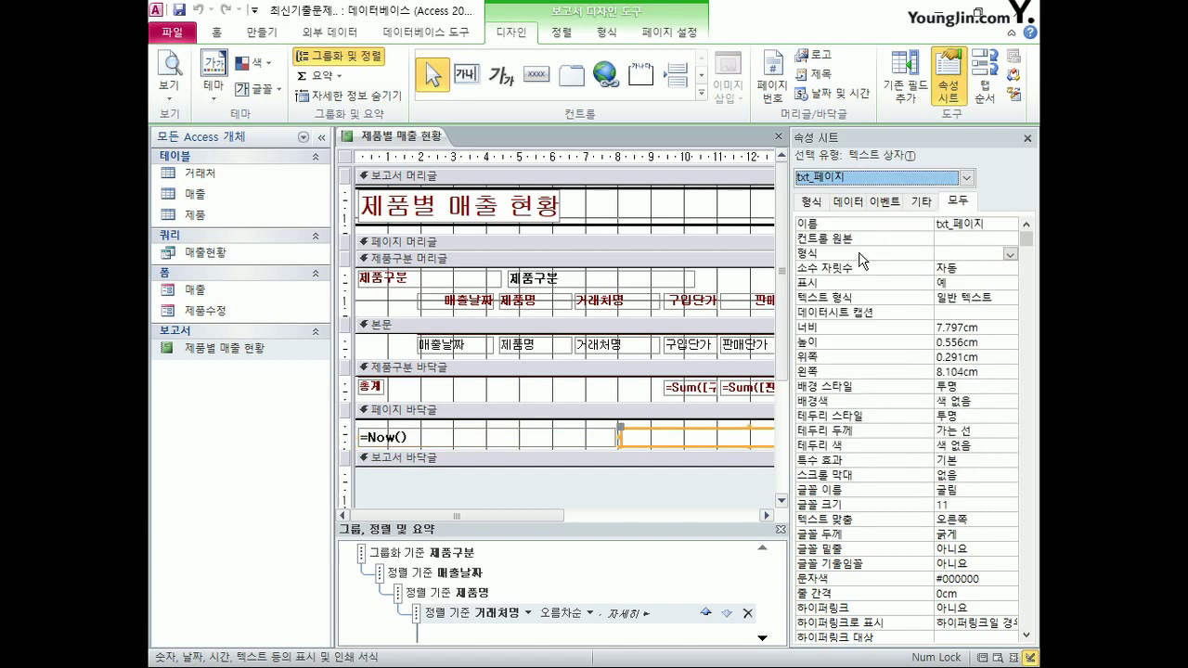
left_click(961, 239)
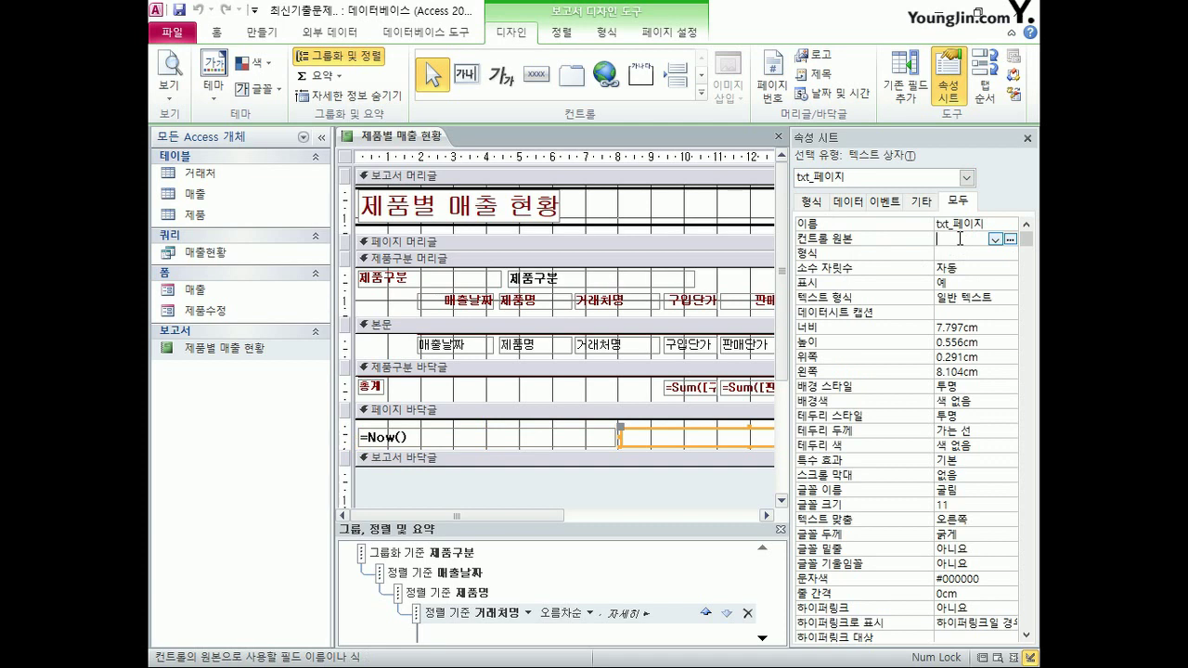
right_click(961, 238)
left_click(960, 259)
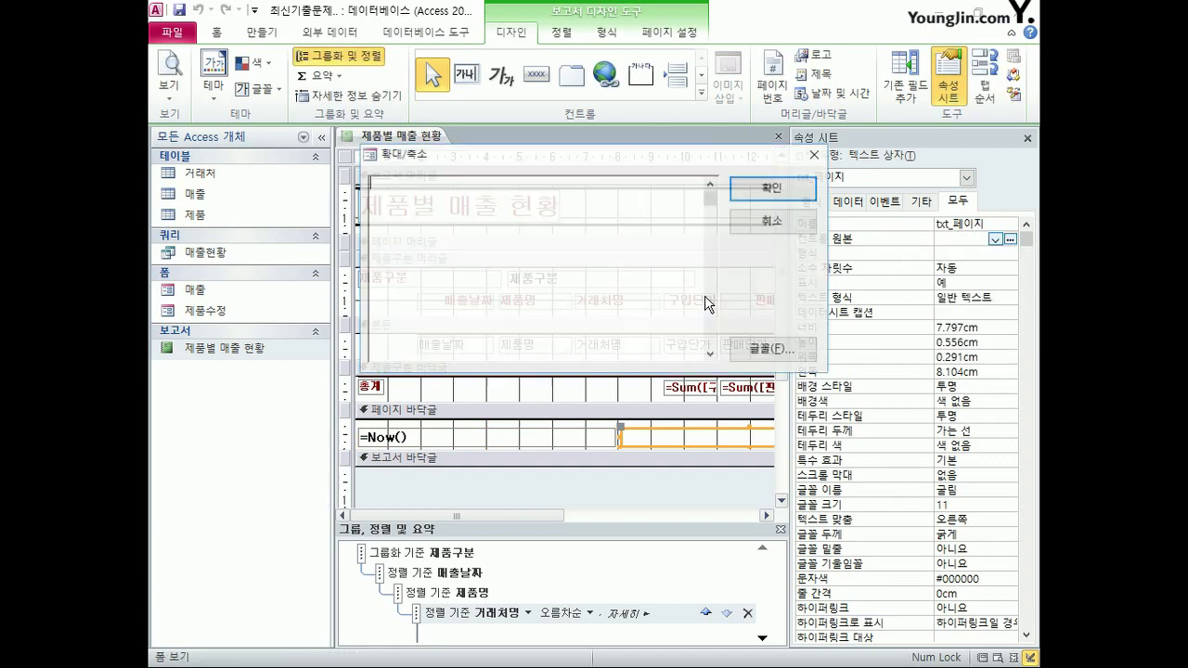
type("=")
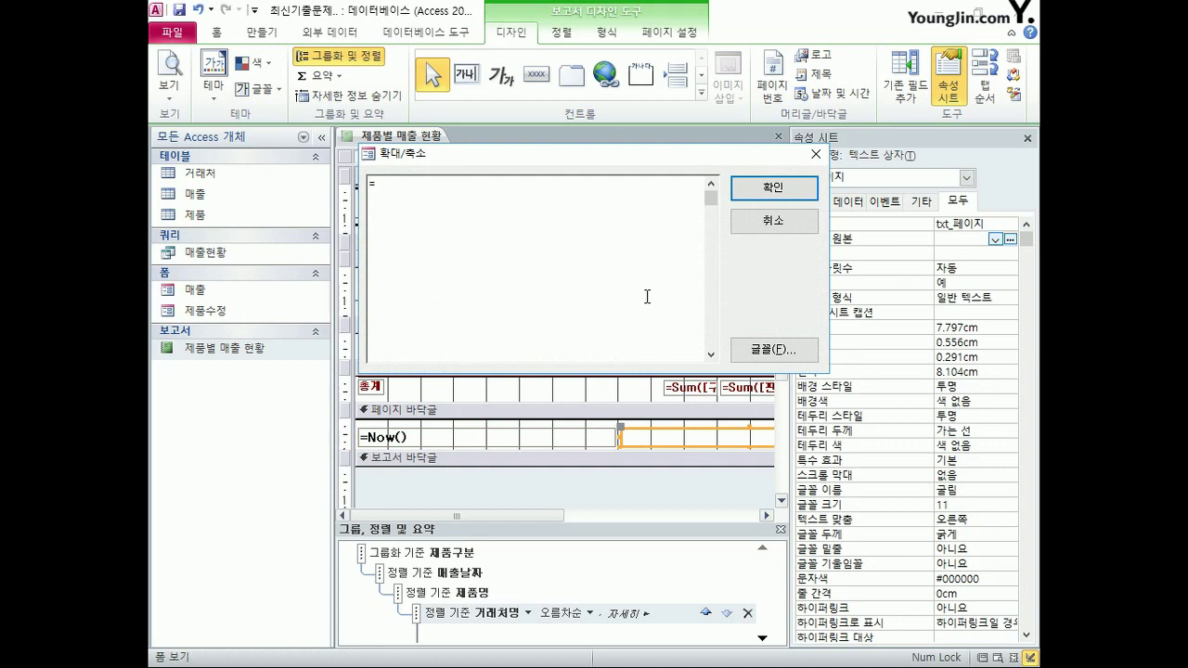
type("\"pa")
key("BackSpace")
key("BackSpace")
type("현재 페이지 \"")
type("& [page]")
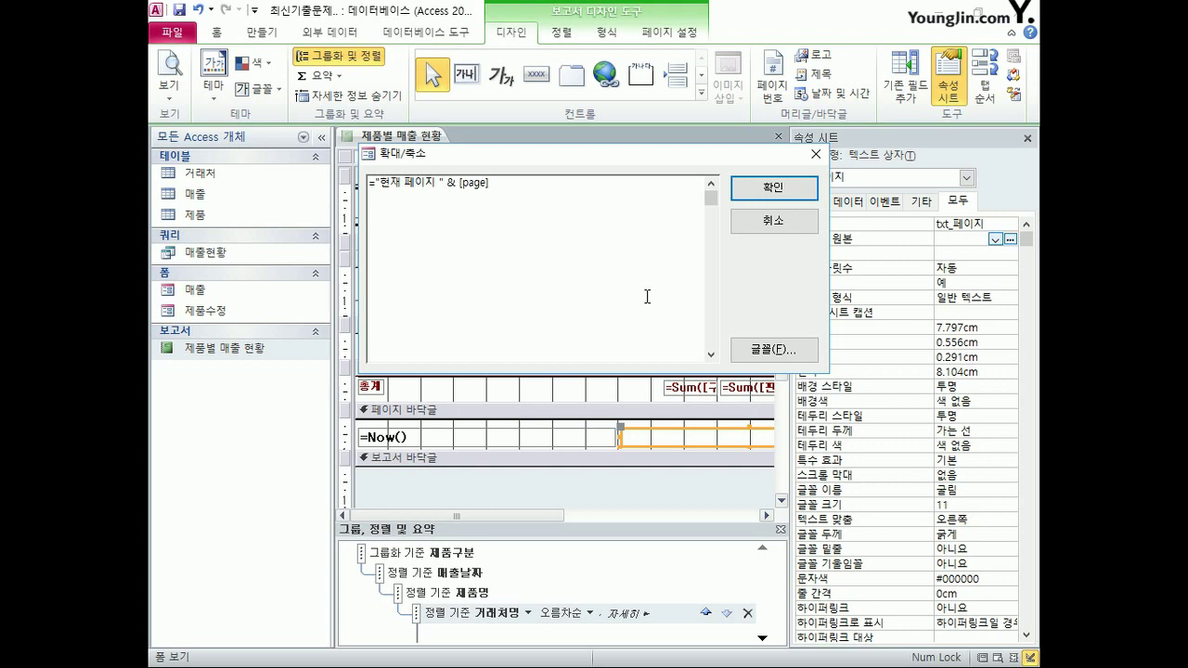
type(" & \" / \" & \"전체 페이지 \" & [pages]")
left_click(773, 187)
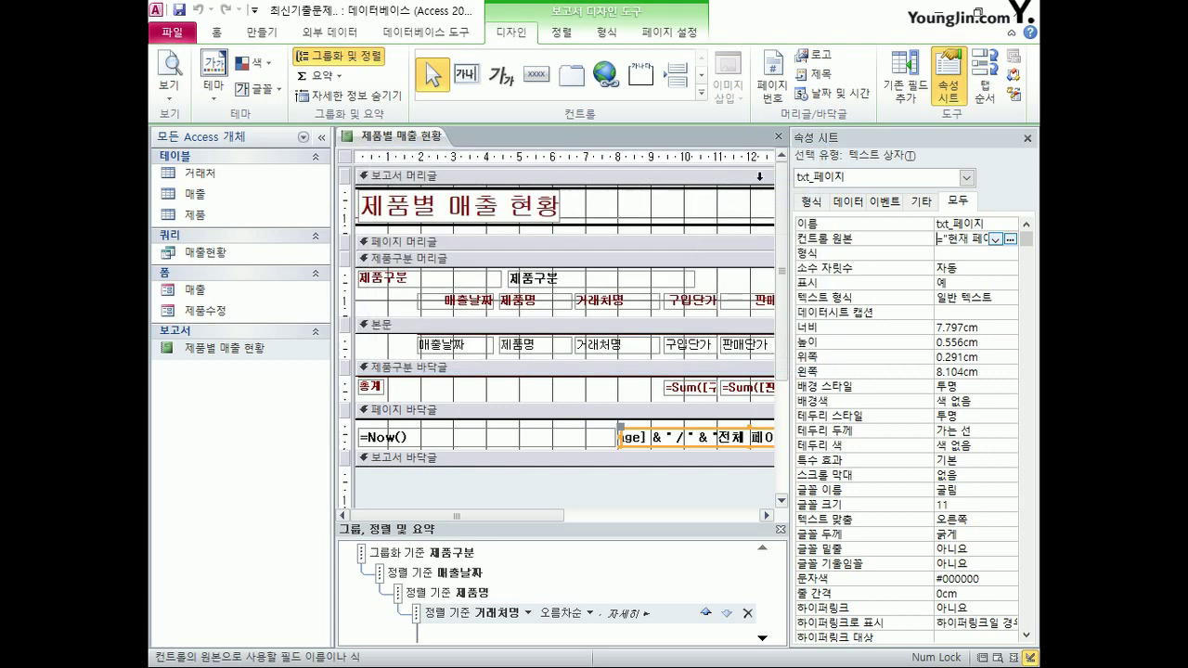
- Close the 제품별 매출 현황 report, saving its design changes, and open the 매출 form in design view
left_click(778, 137)
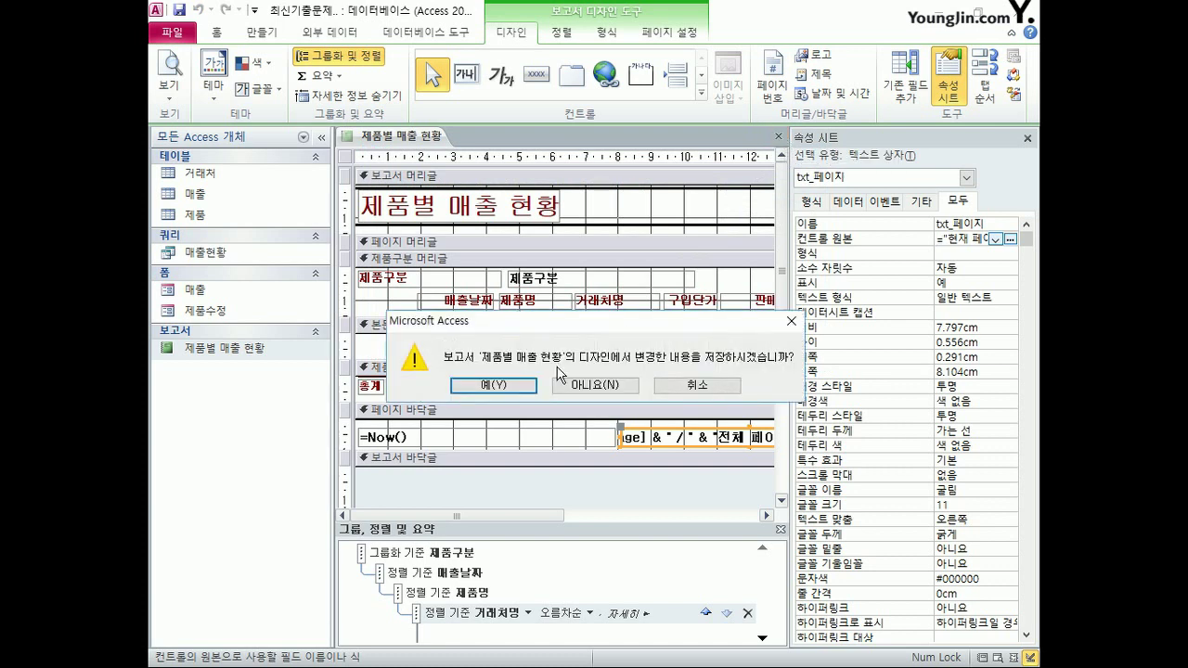
left_click(493, 385)
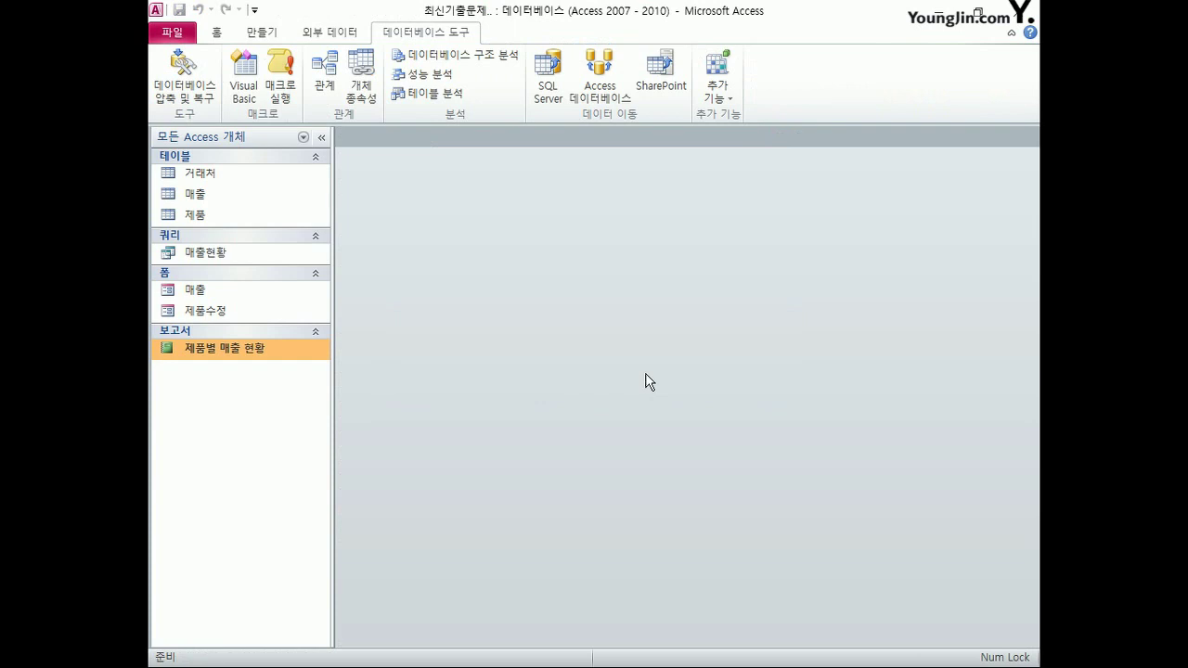
right_click(220, 291)
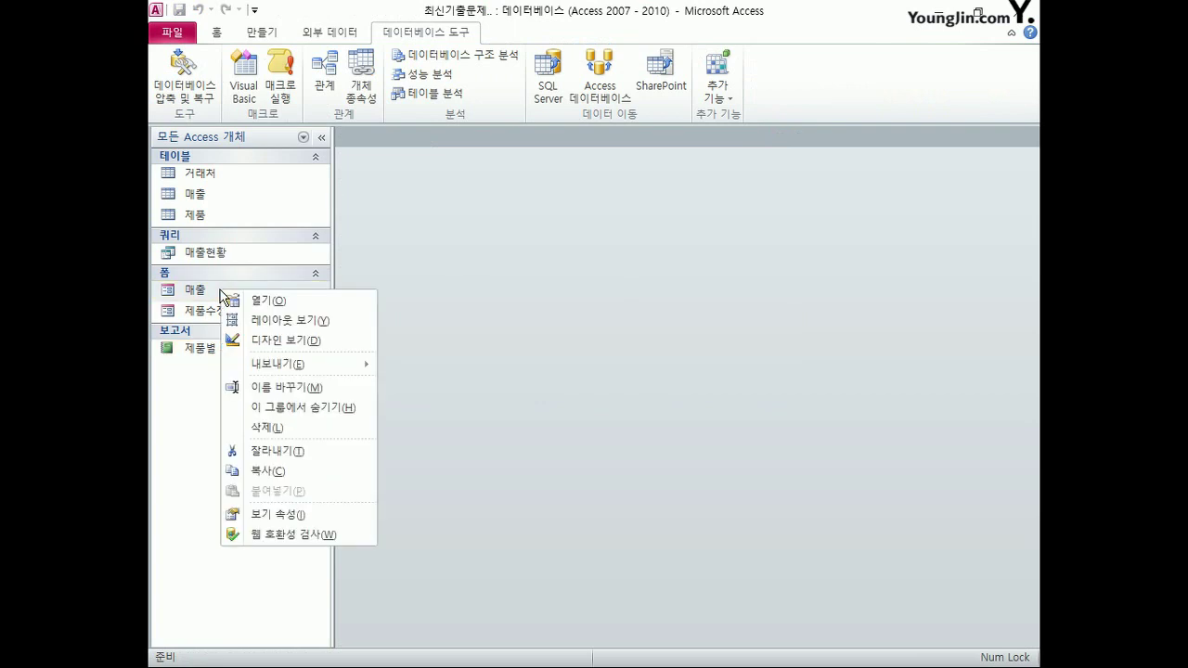
left_click(271, 346)
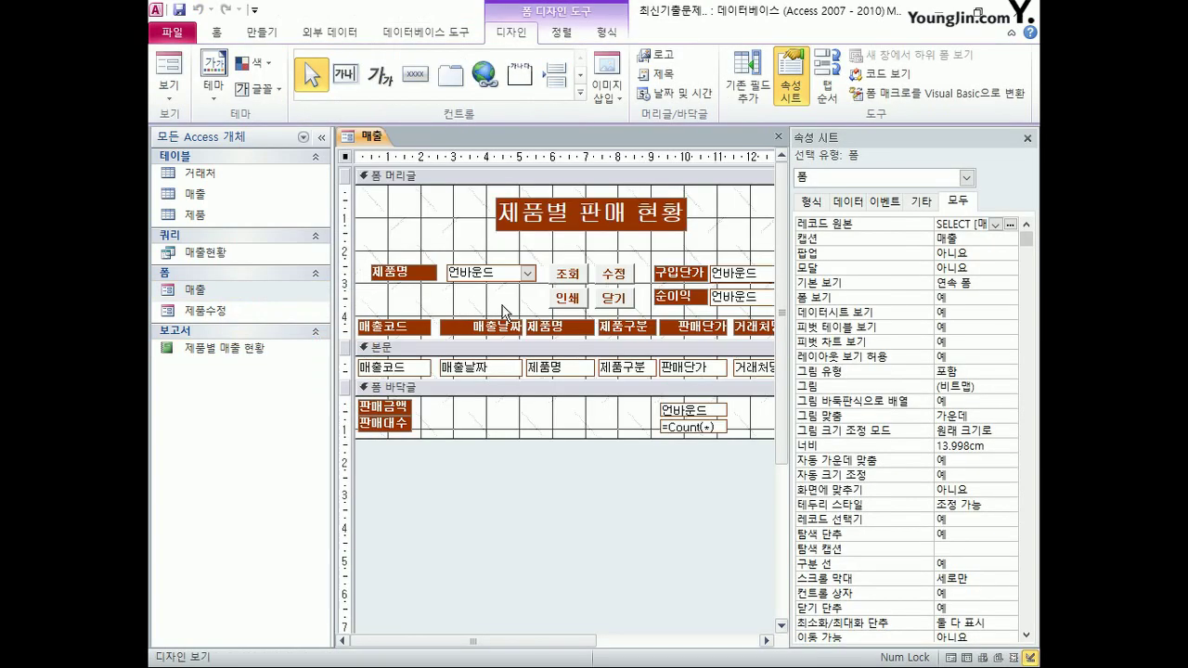
- Assign an event procedure (이벤트 프로시저) to the On Click event of the cmd_조회 button and open its code
left_click(574, 276)
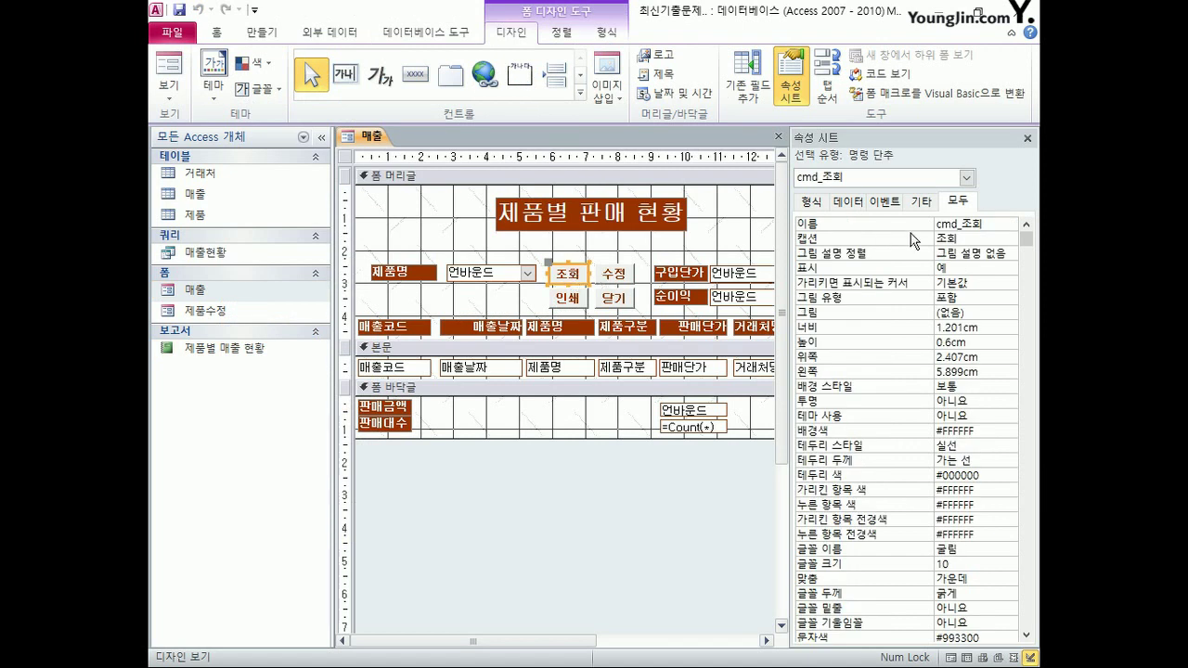
left_click(886, 202)
left_click(1010, 225)
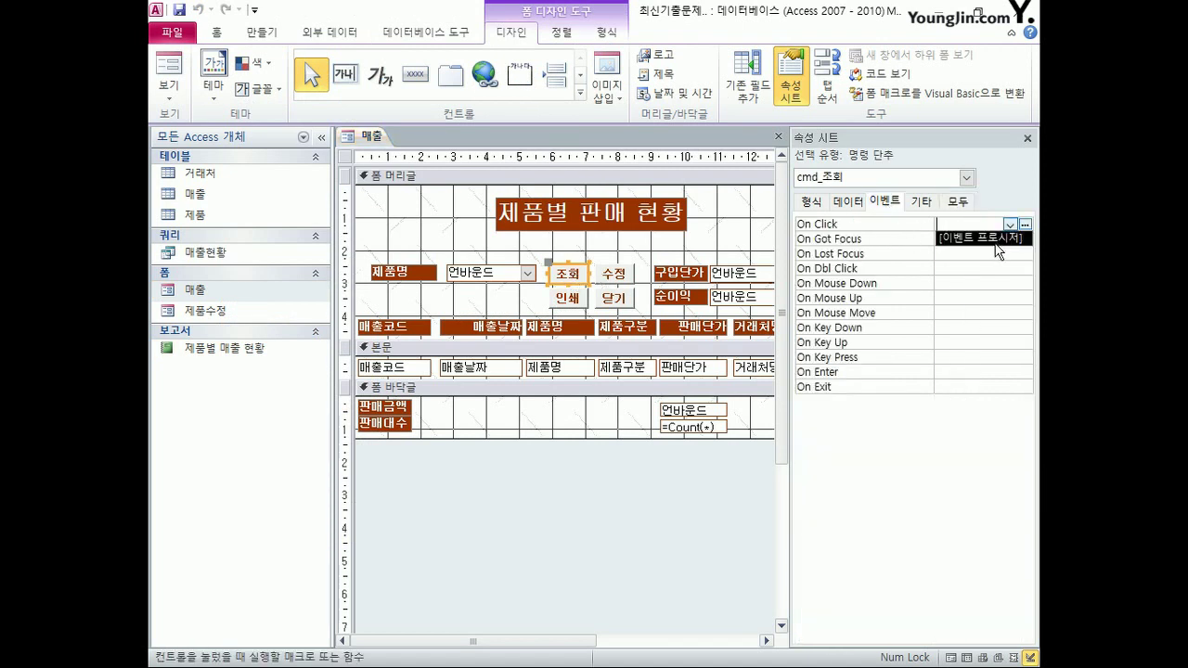
left_click(979, 238)
left_click(1024, 225)
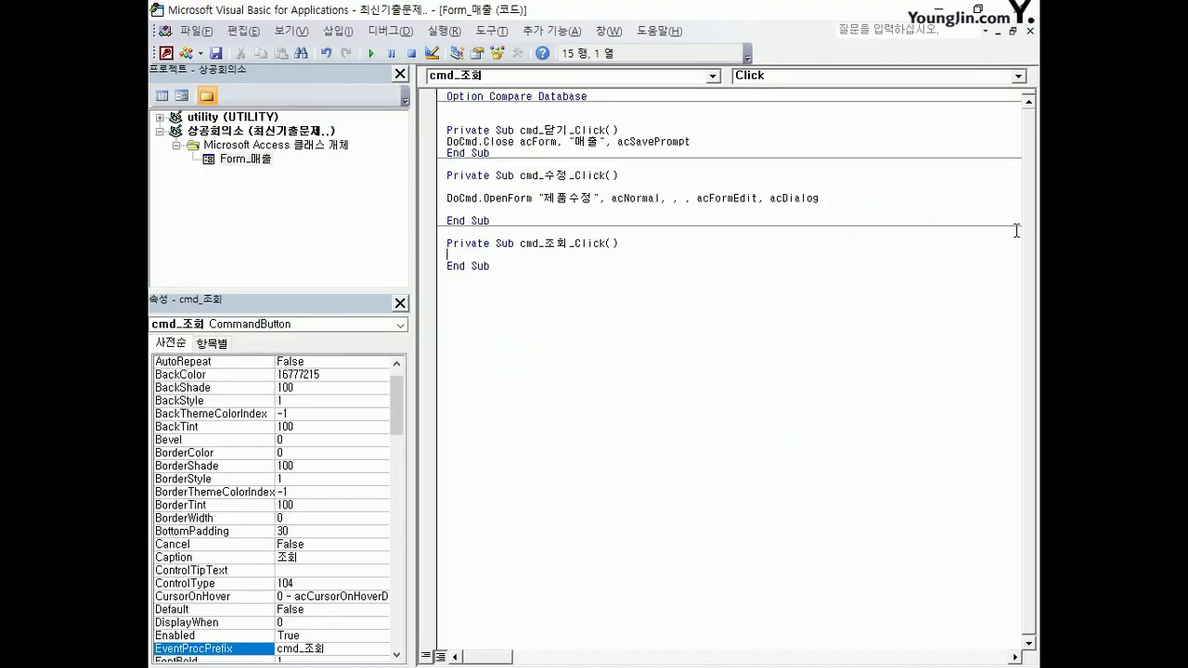
- Write DoCmd.ApplyFilter , "제품명 = '" & cmd_제품명 & "'" in the cmd_조회 click procedure and close the code editor
key("Return")
key("Return")
key("Up")
type("docmd.ap")
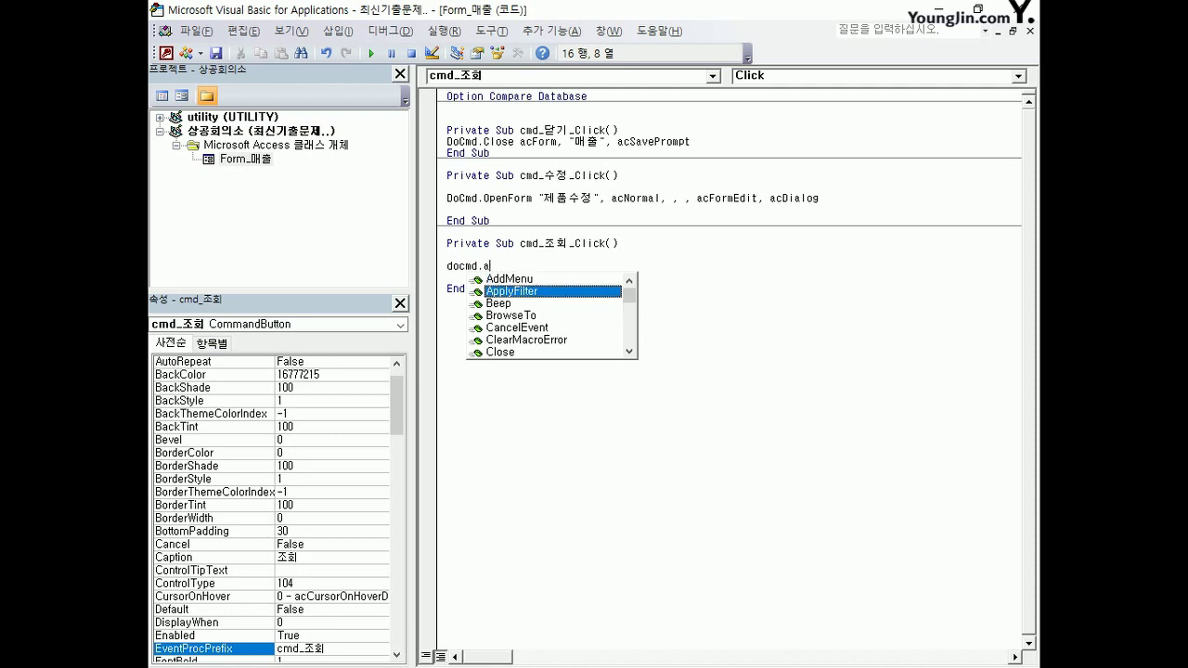
key("Tab")
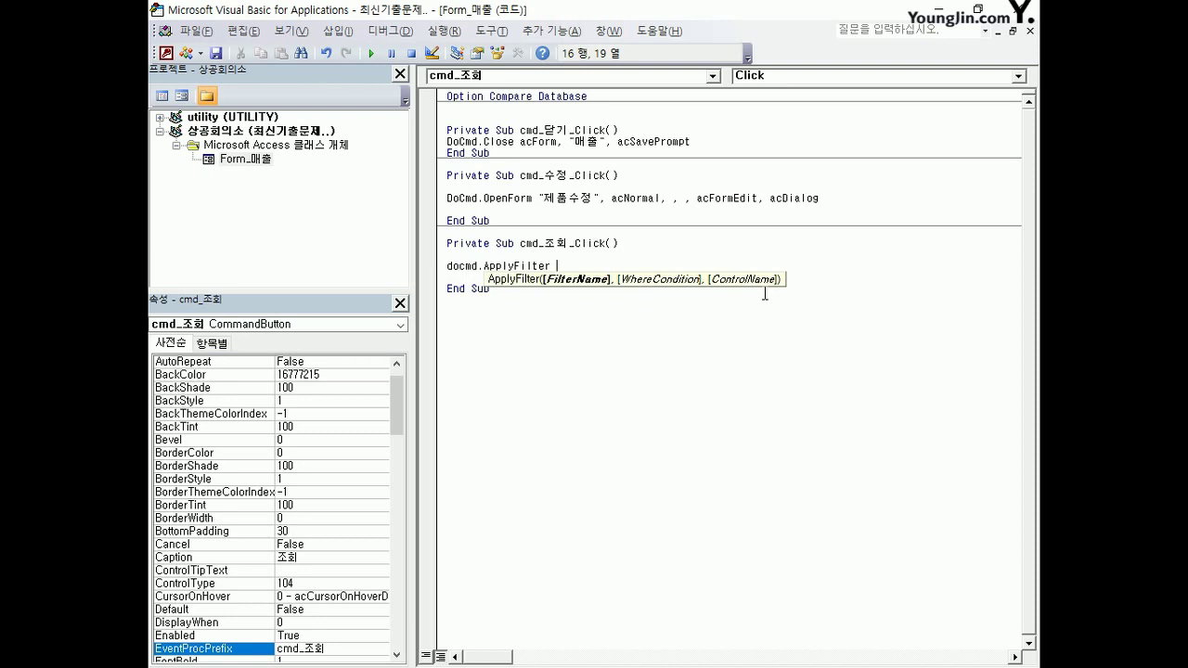
type(",")
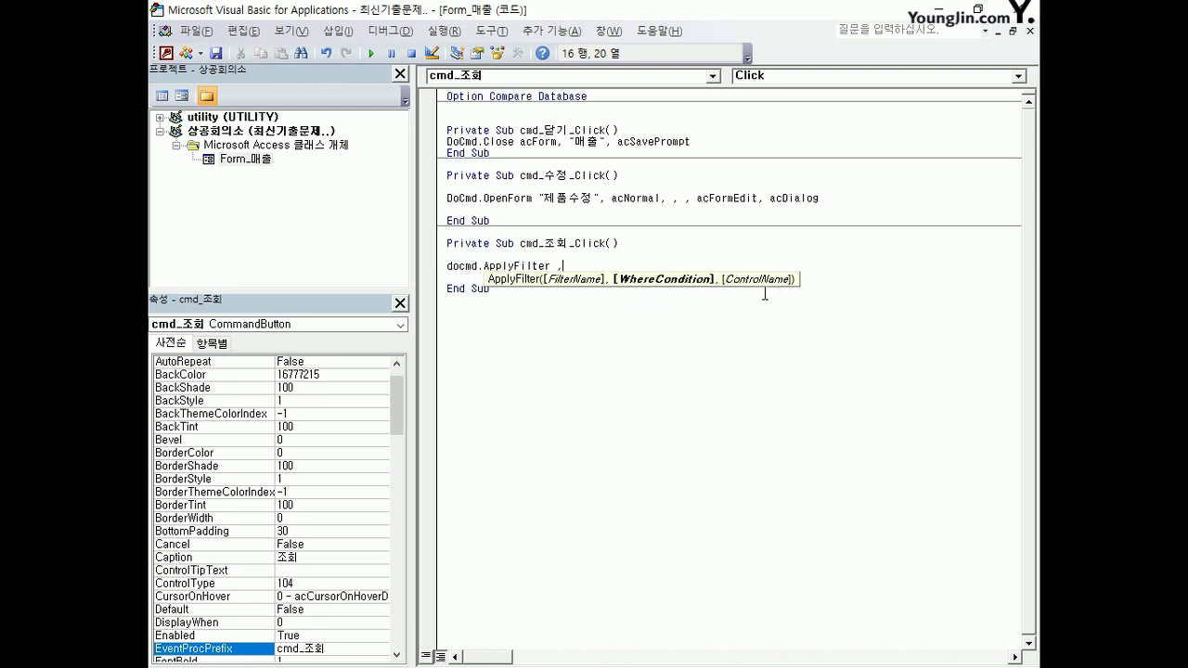
type(" \"제품명 =")
type("\"'")
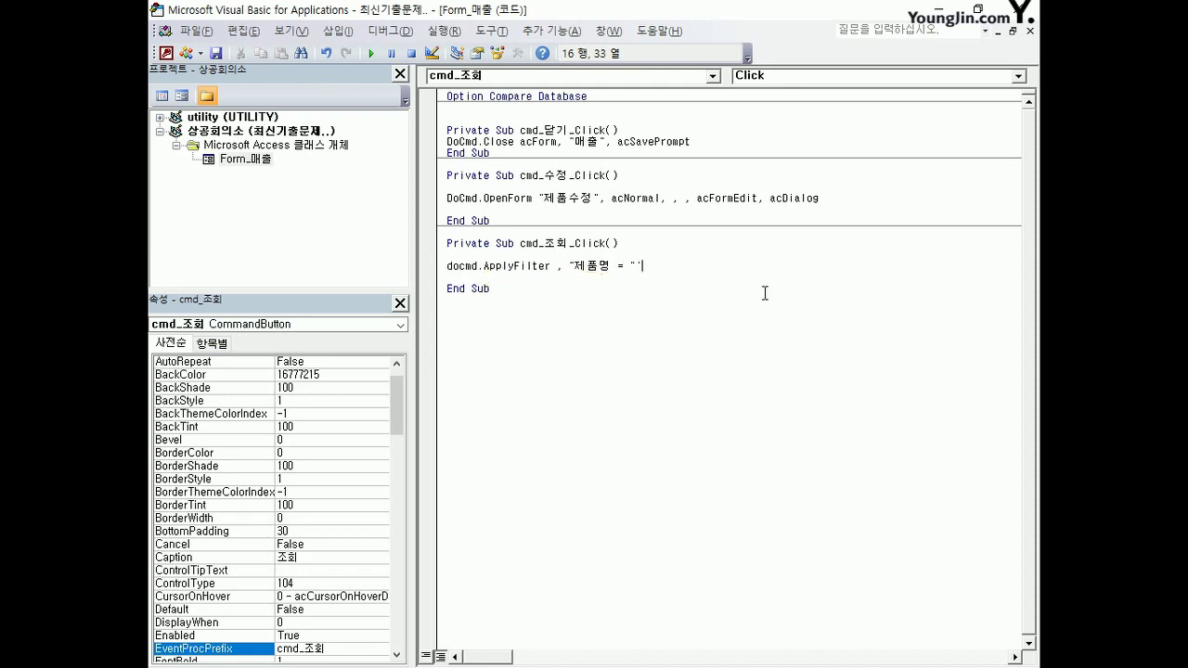
type(" & cmd_제품명 & \"'\"")
left_click(447, 278)
left_click_drag(630, 266, 649, 266)
type("'\"")
left_click(447, 277)
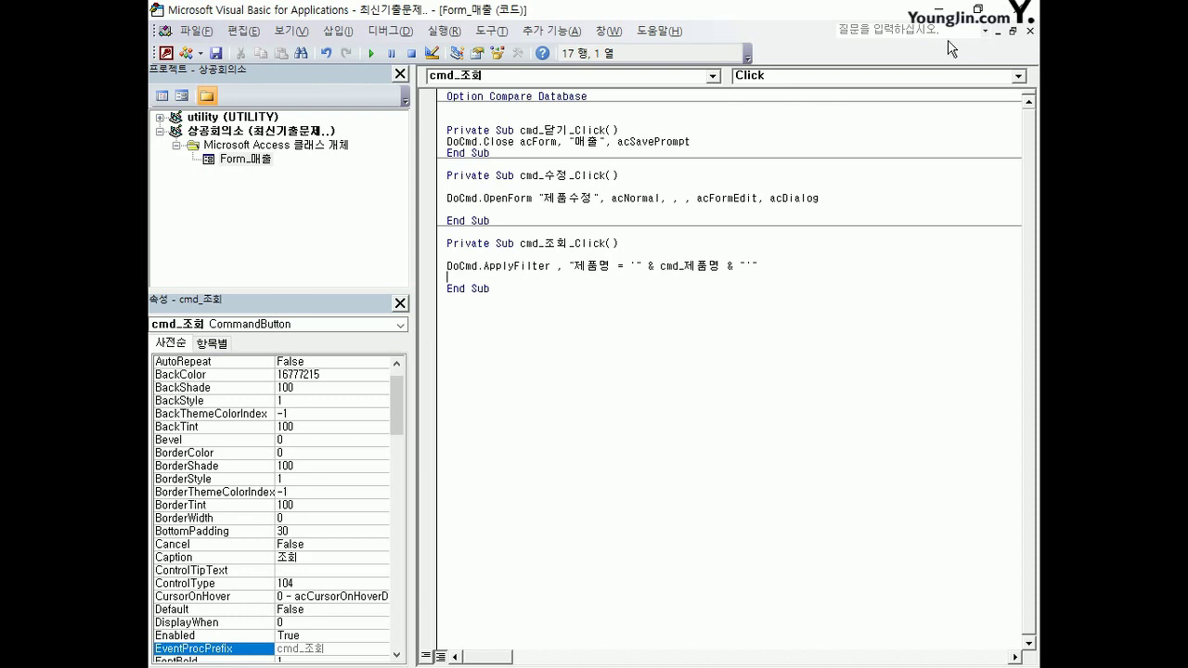
left_click(1012, 13)
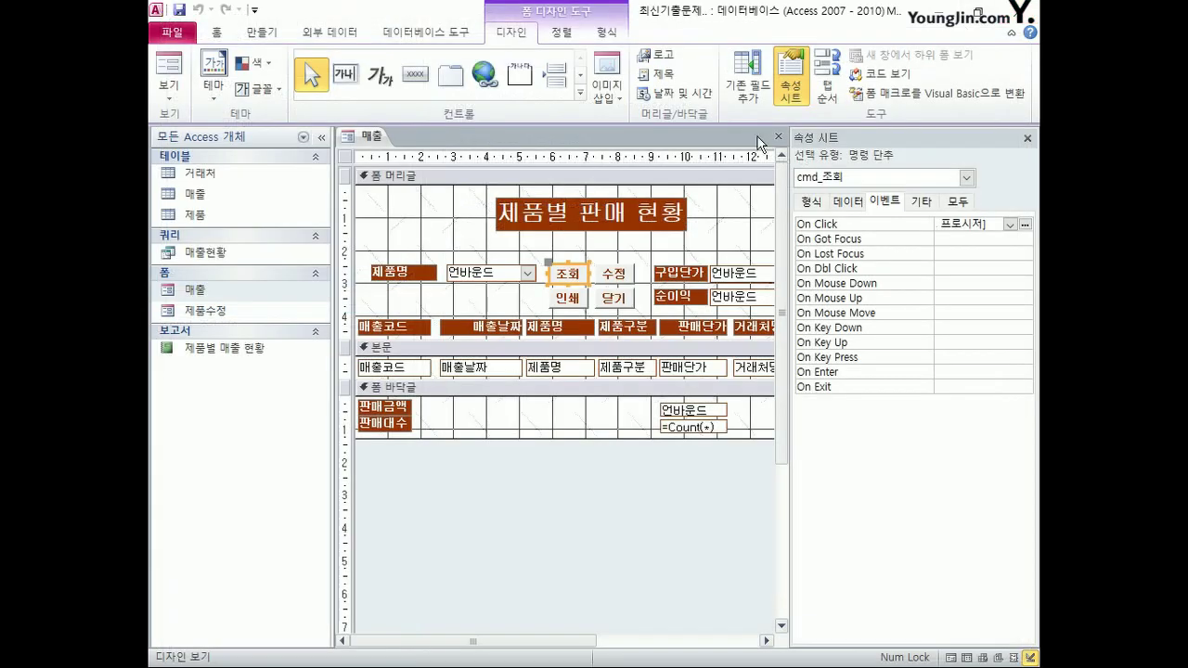
- Select the cmd_인쇄 button, create a new macro and add an OpenReport action to it
left_click(587, 297)
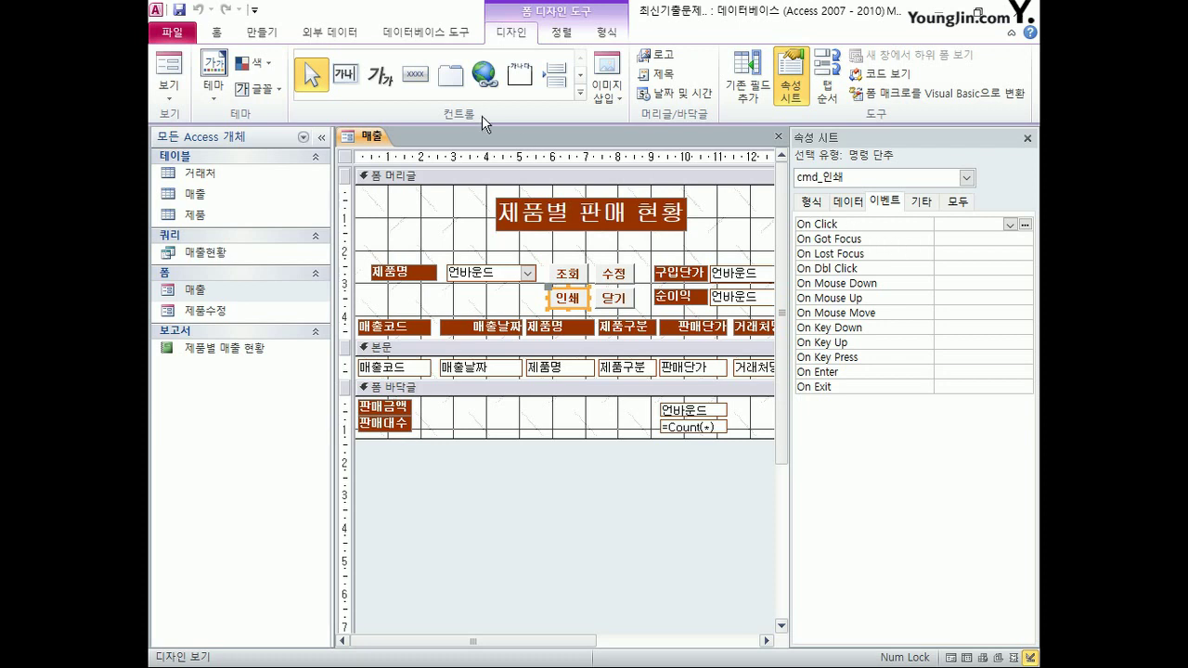
left_click(262, 32)
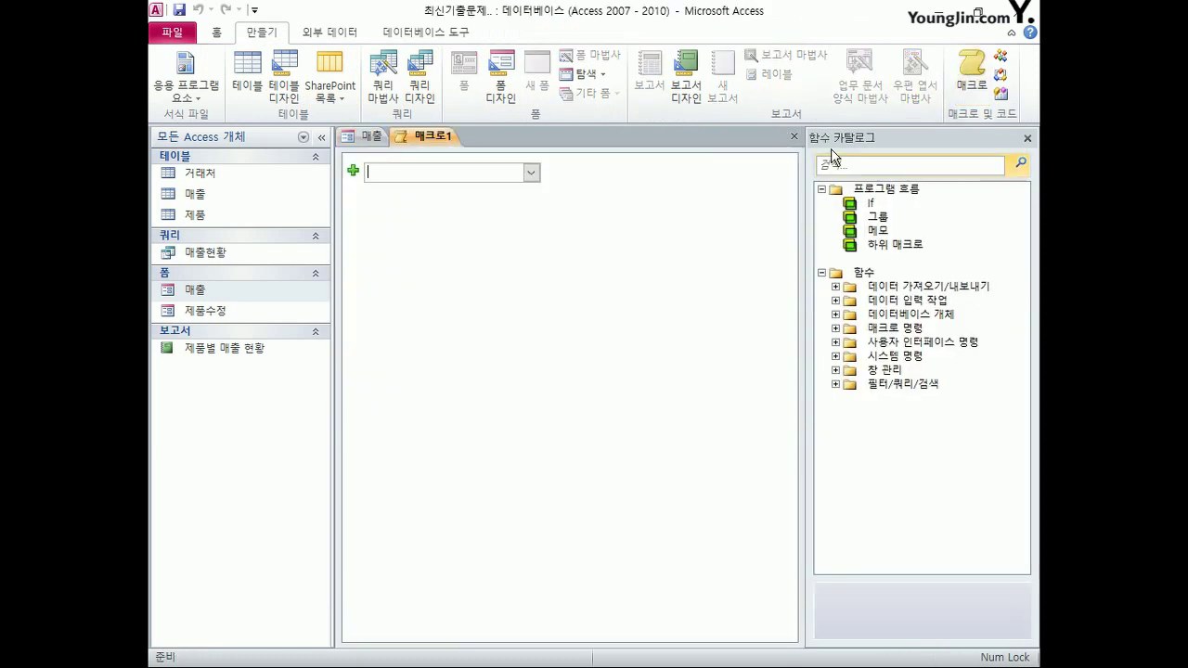
left_click(972, 79)
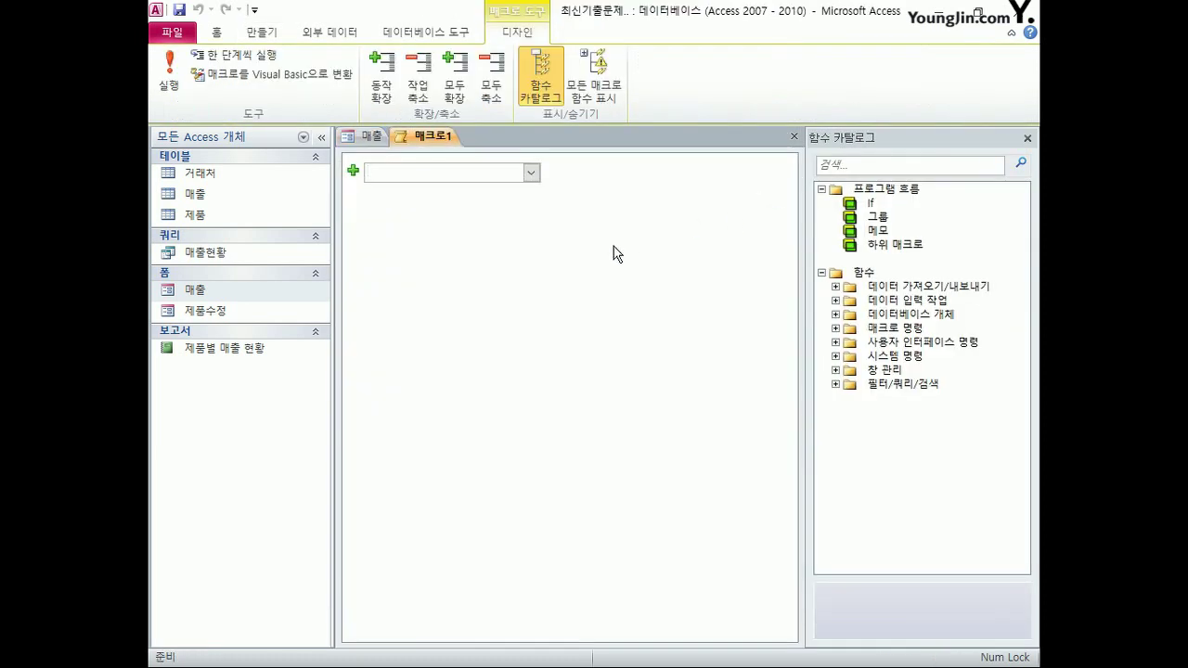
left_click(531, 173)
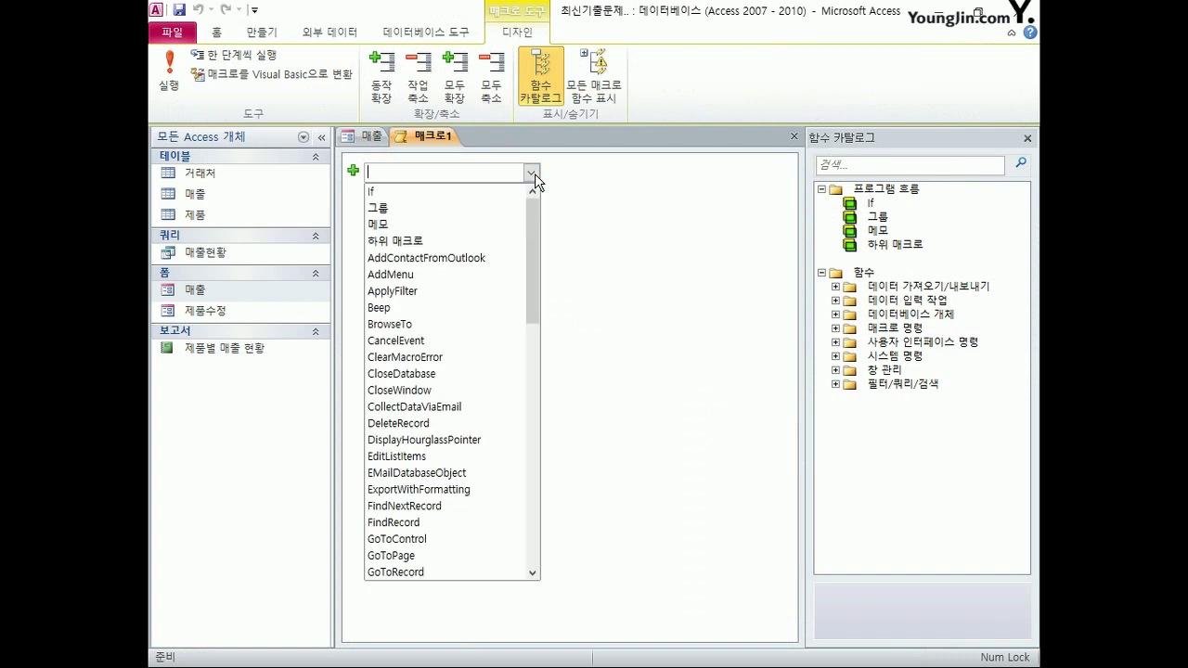
left_click_drag(534, 222, 541, 353)
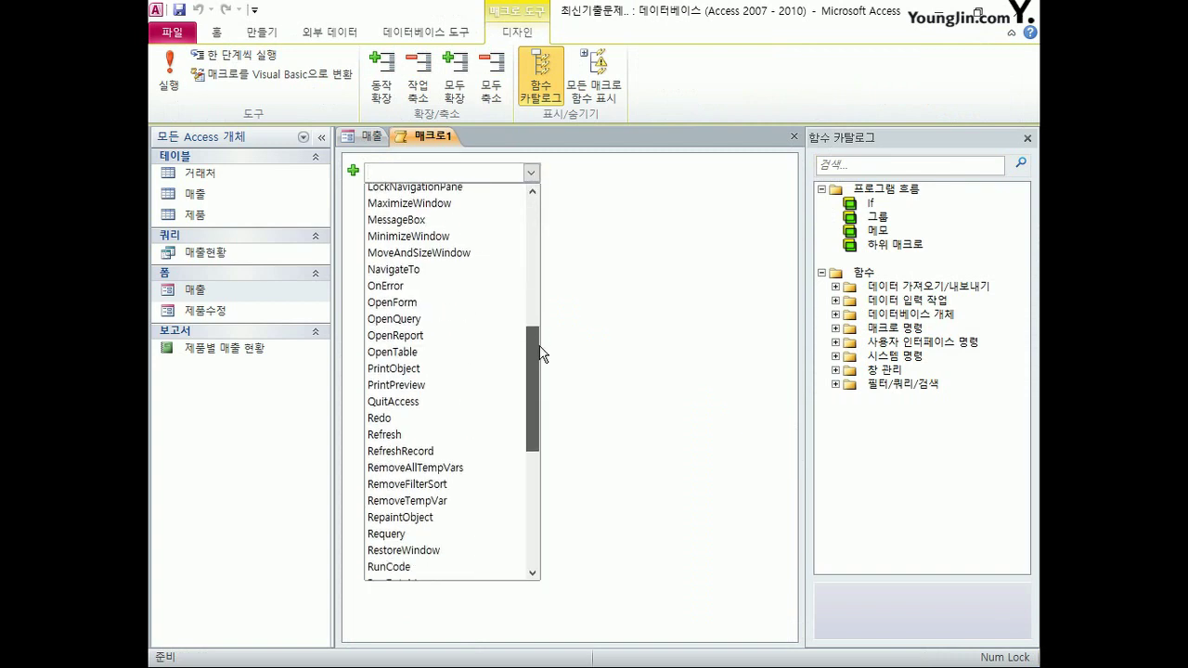
left_click(478, 335)
- Set the OpenReport action's report name to 제품별 매출 현황 and its view to 인쇄 미리 보기
left_click(783, 193)
left_click(733, 212)
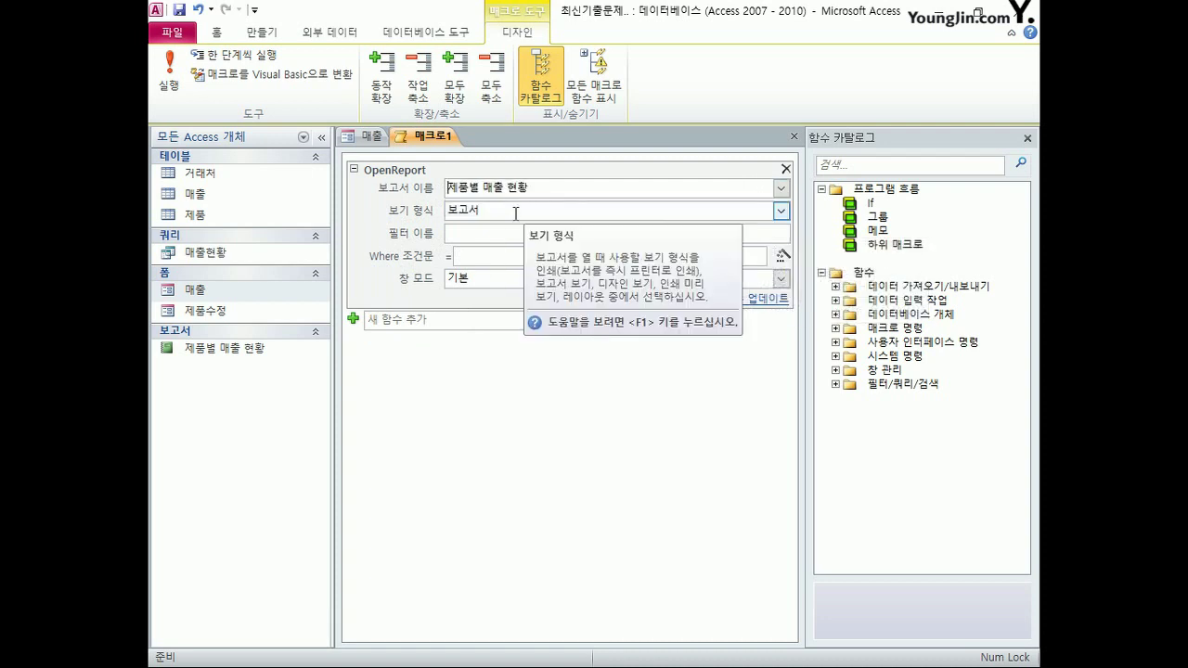
left_click(782, 212)
left_click(676, 263)
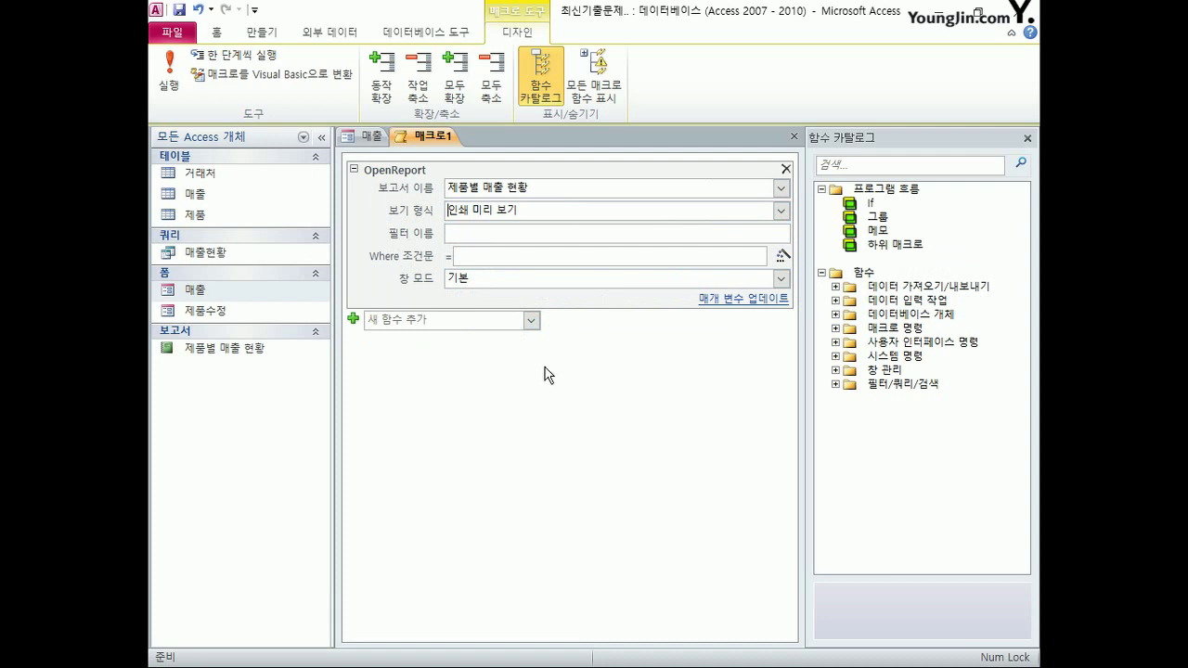
- Build the OpenReport action's Where condition as [제품명] = Forms![매출]![cmd_제품명] with the expression builder
left_click(565, 258)
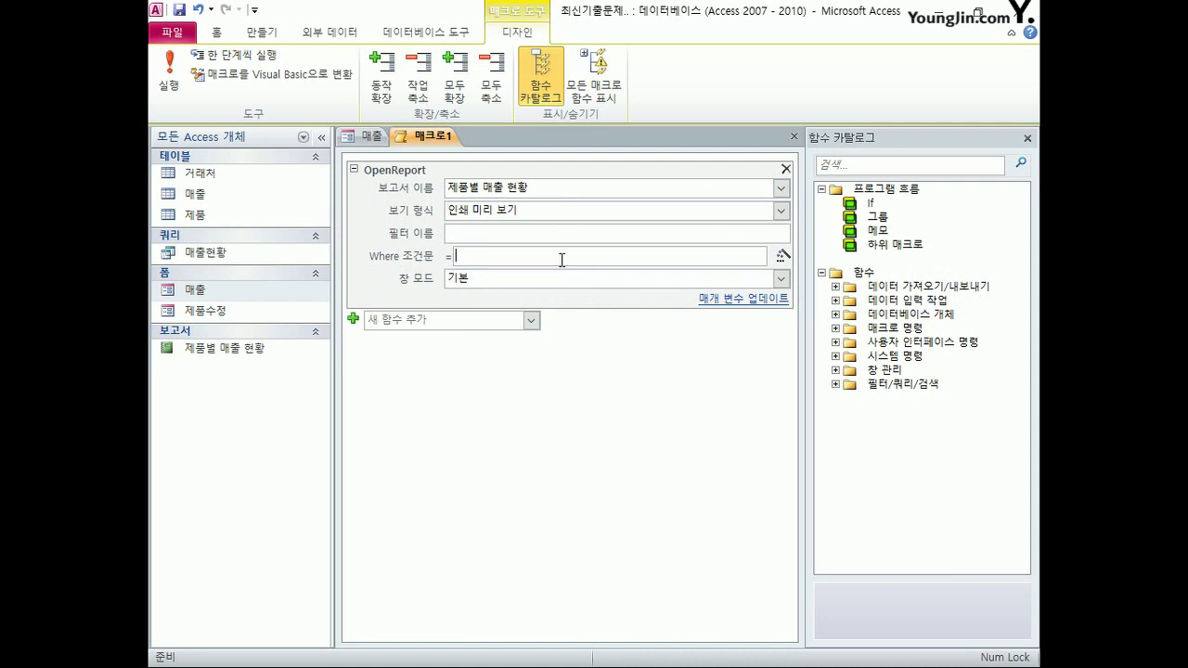
left_click(783, 258)
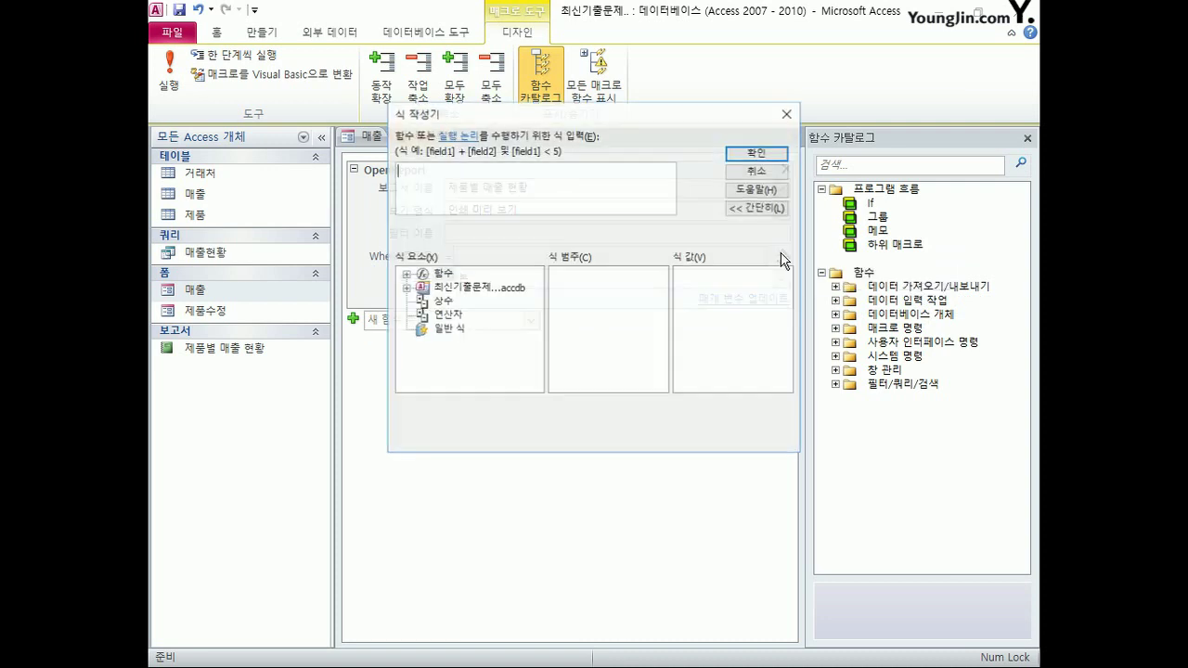
type("[제")
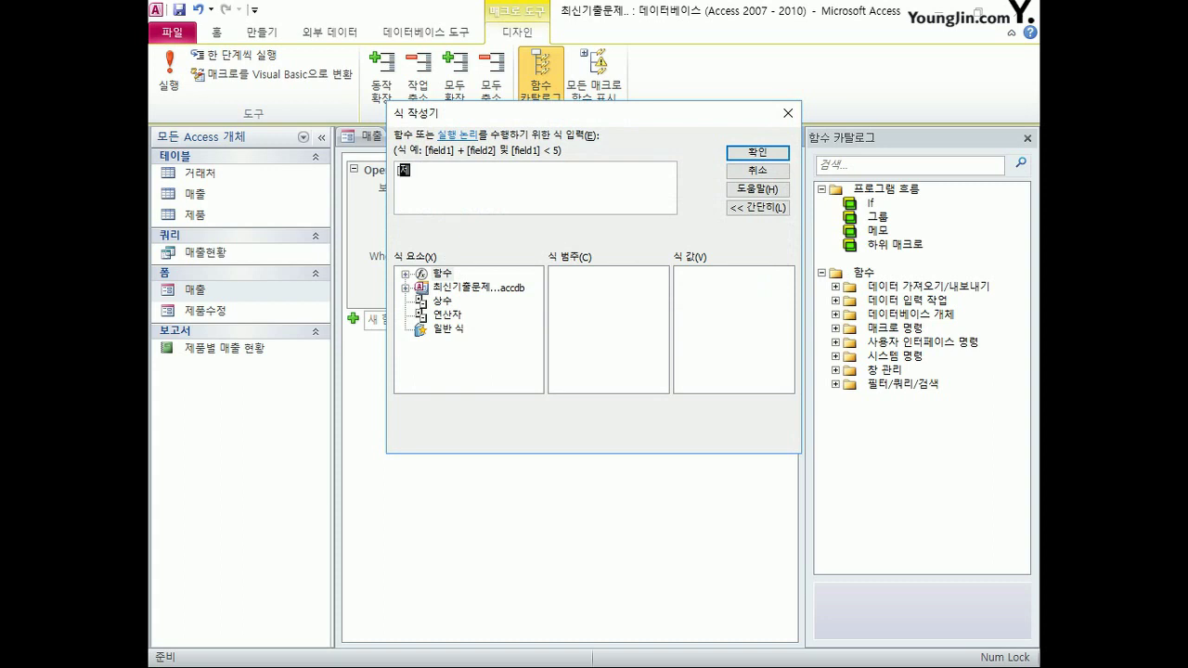
type("품명] =")
left_click(405, 288)
left_click(422, 330)
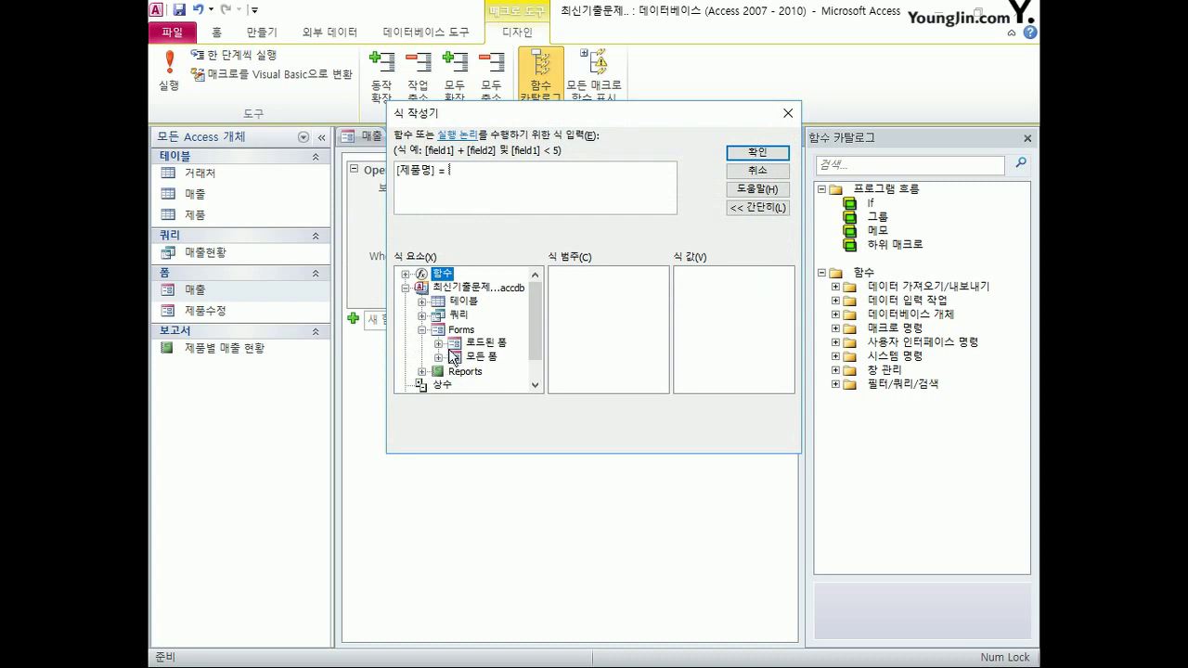
left_click(438, 357)
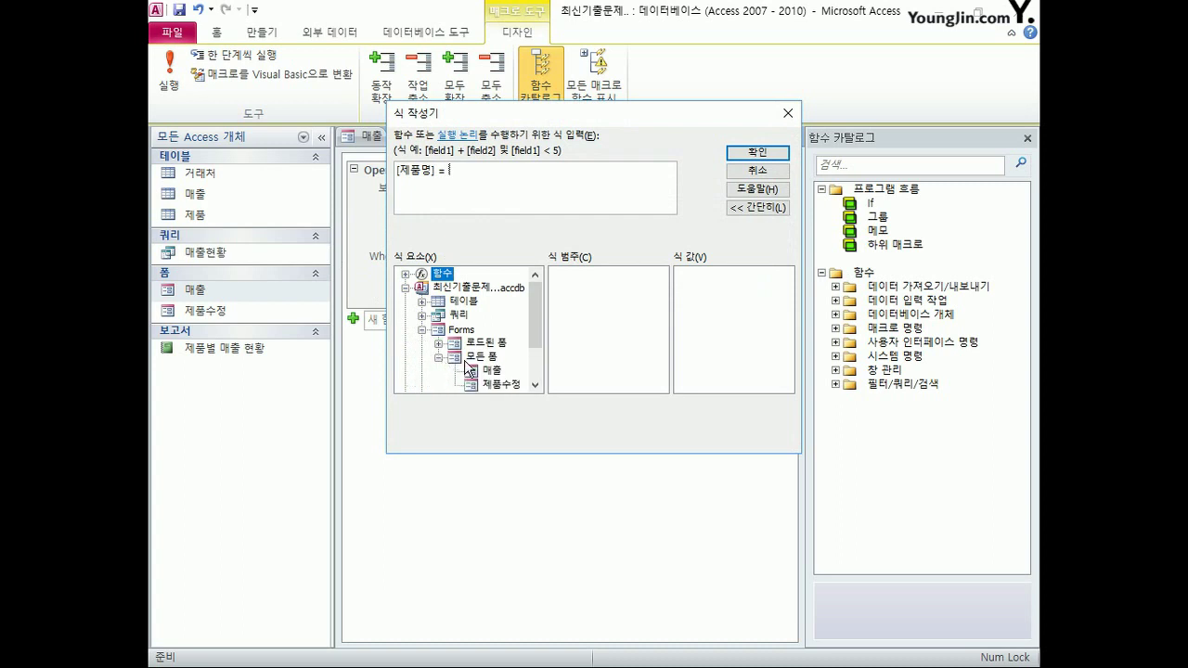
left_click(492, 371)
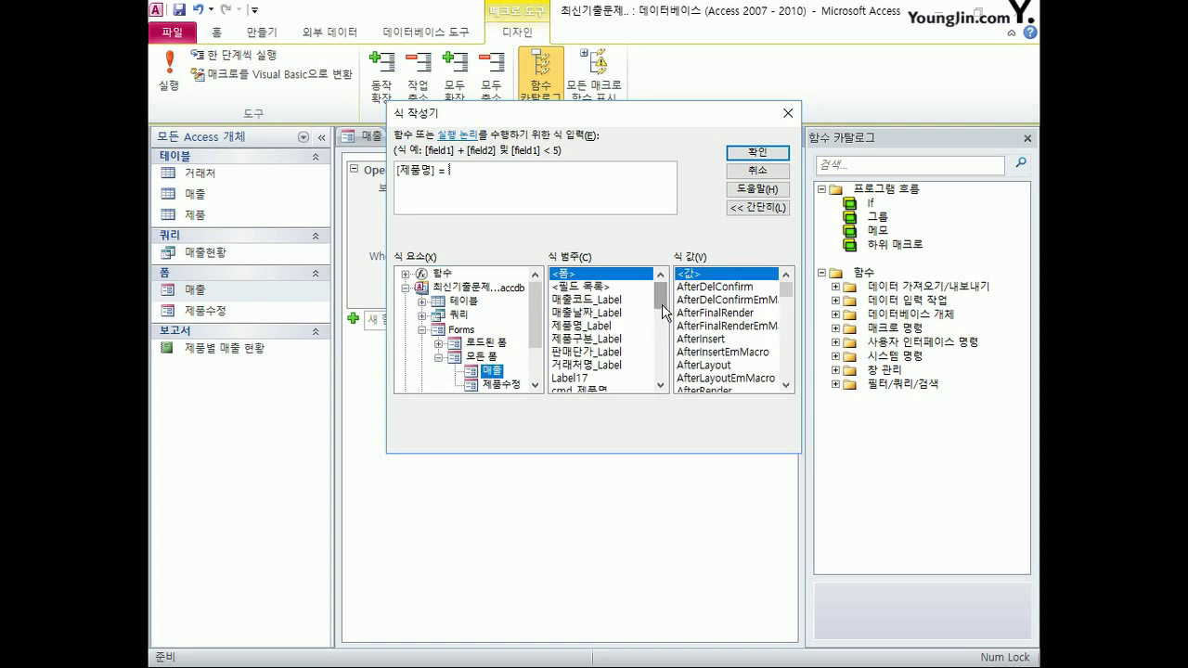
scroll(664, 313, "down", 1)
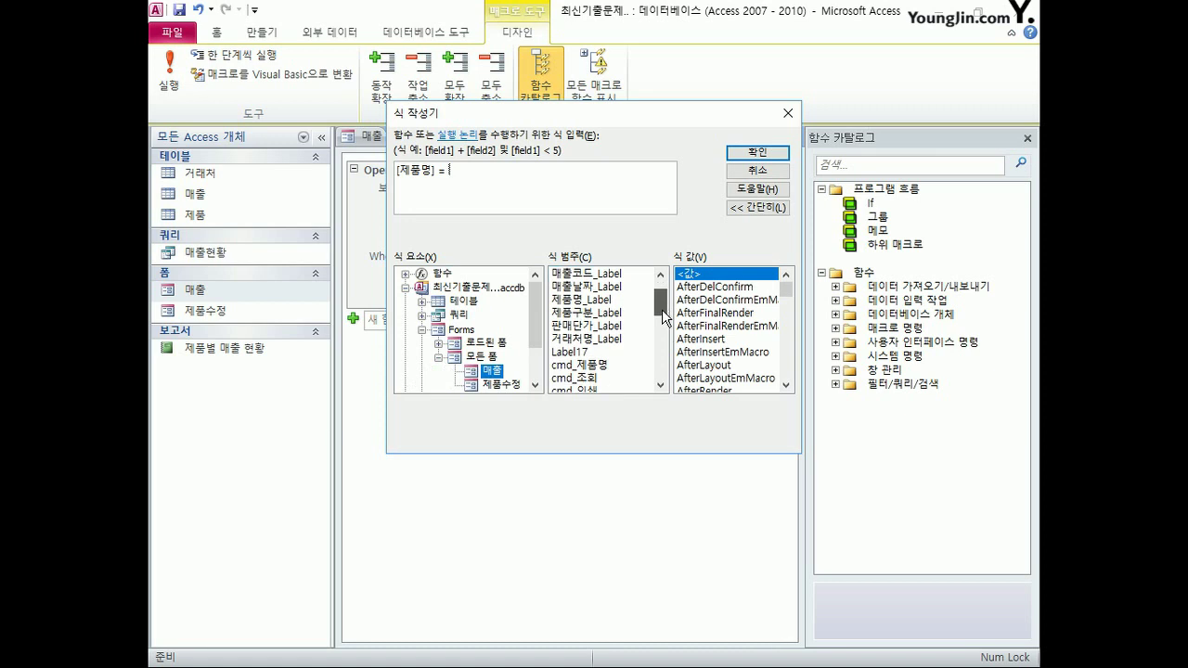
left_click(592, 353)
double_click(592, 352)
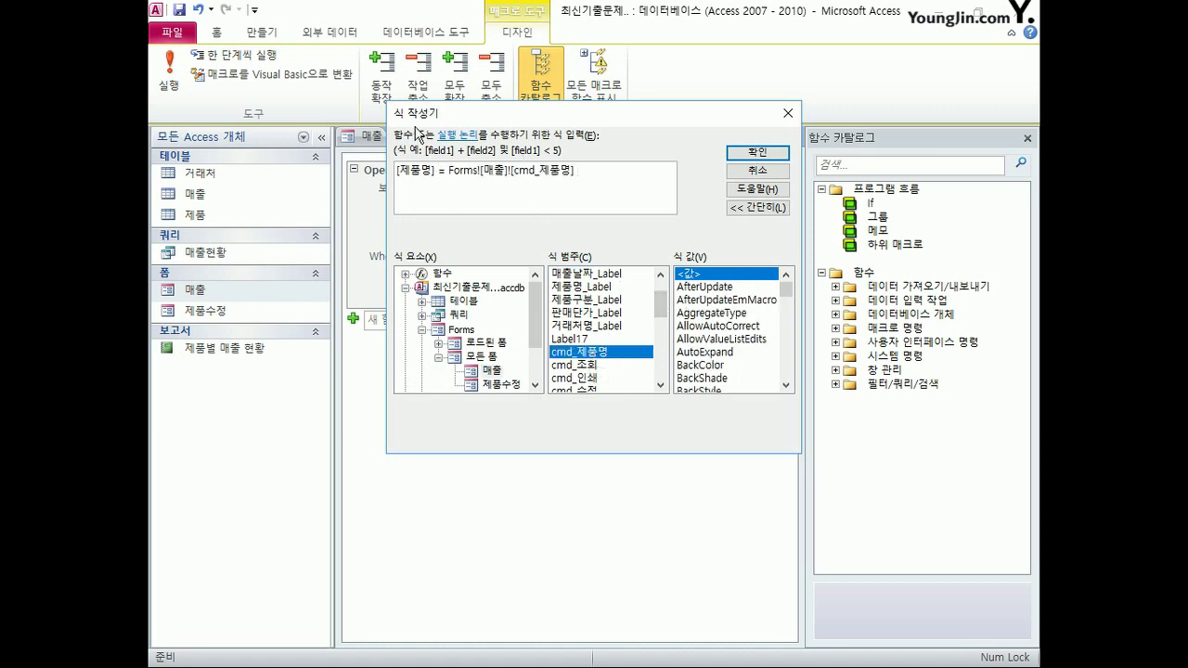
left_click(757, 152)
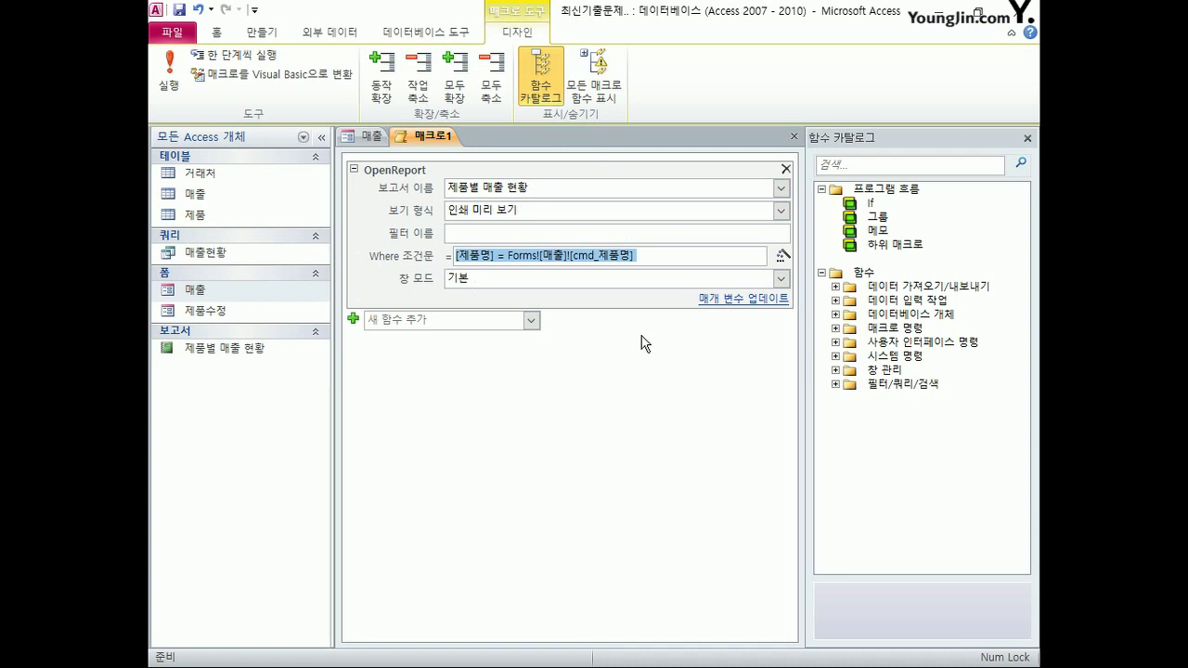
- Close the macro and save it under the name 인쇄
left_click(794, 137)
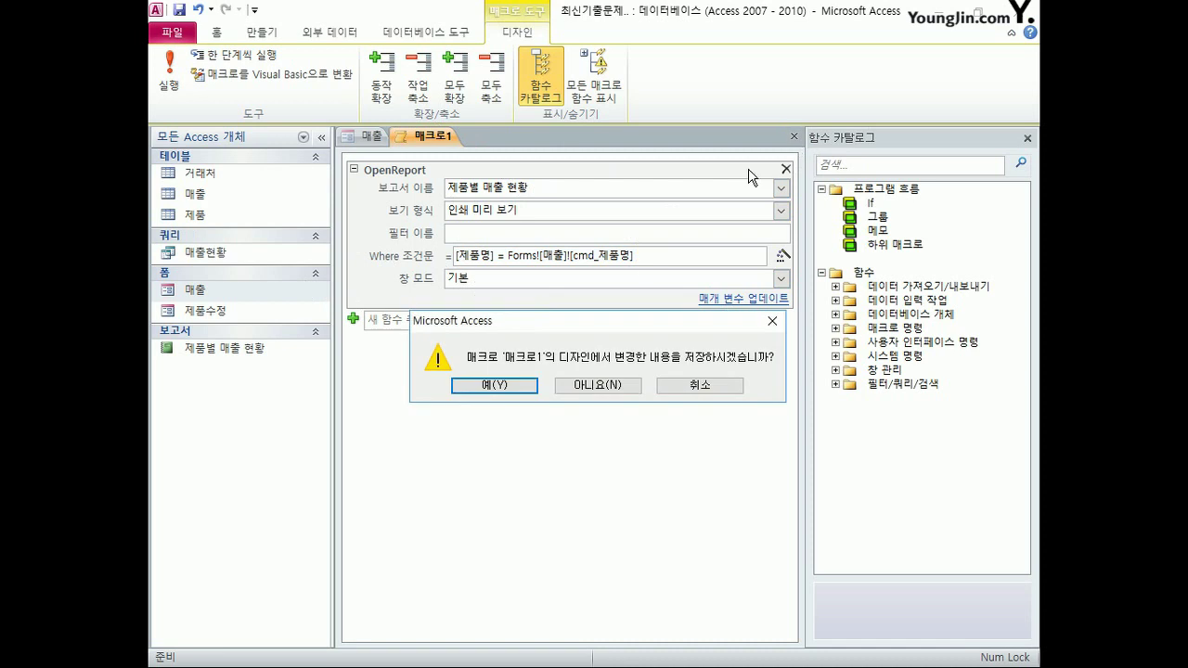
left_click(501, 386)
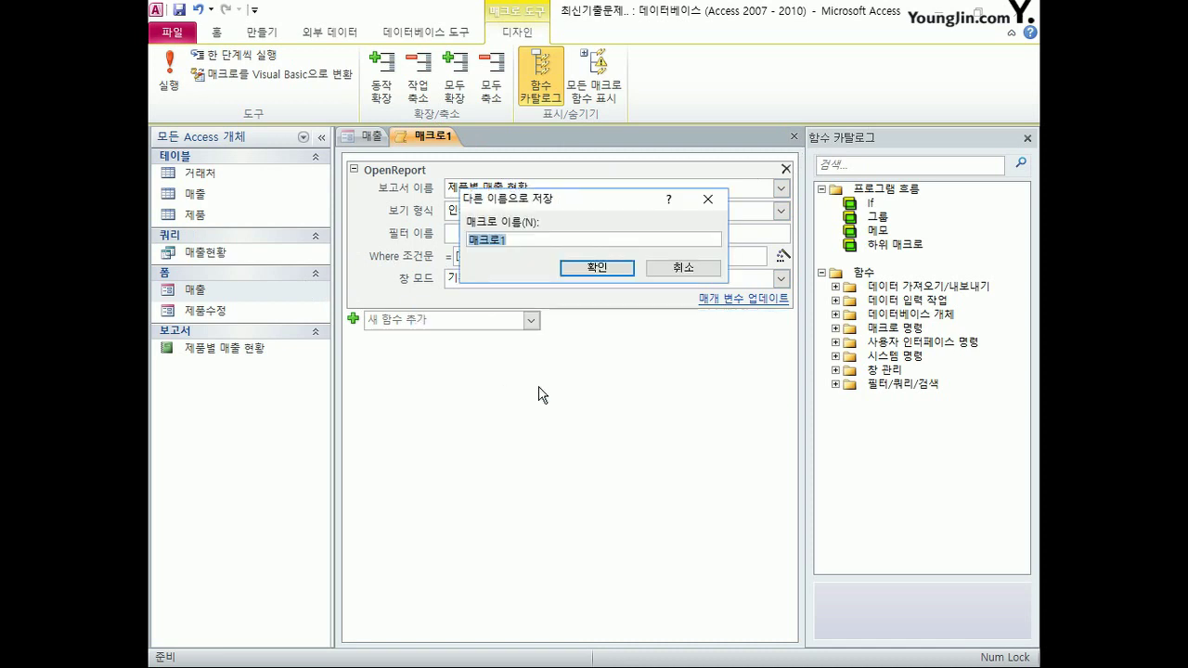
type("인쇄")
key("Return")
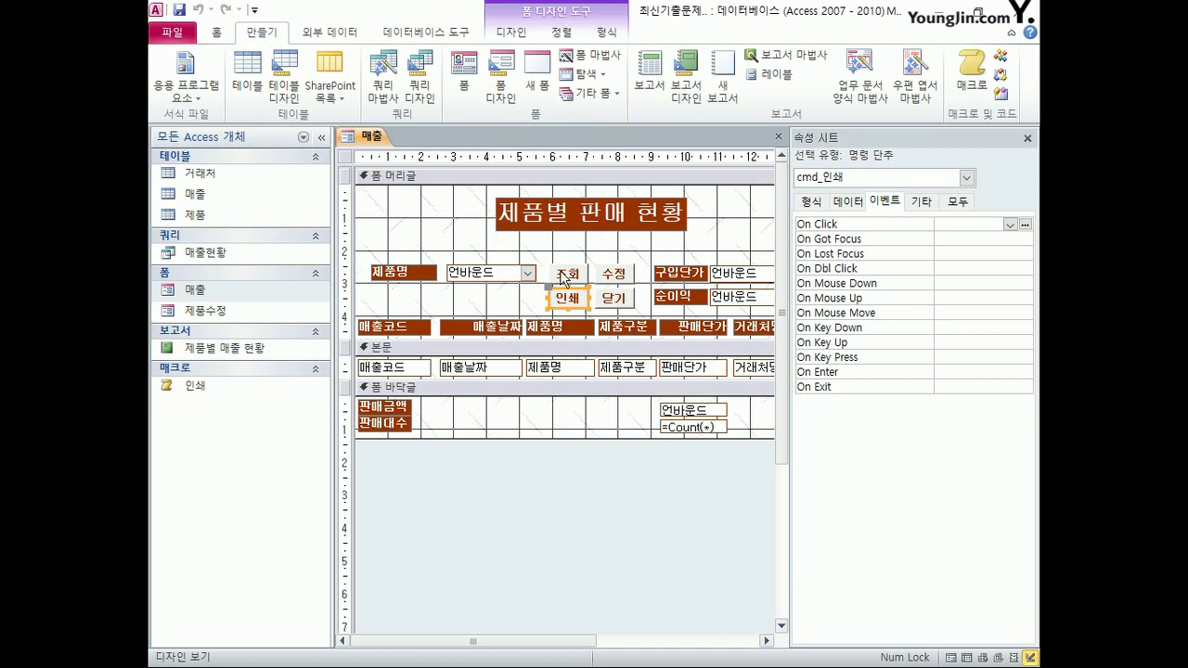
- Assign the 인쇄 macro to the On Click event of the cmd_인쇄 button and close the 매출 form, saving its changes
left_click(1011, 224)
left_click(984, 238)
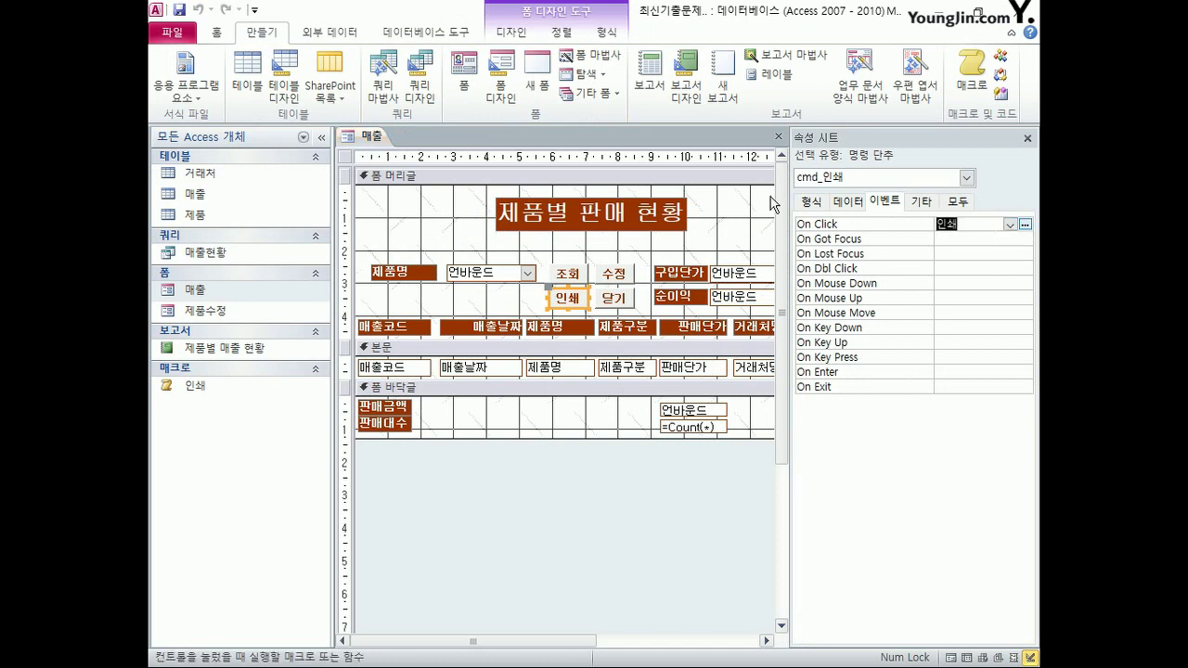
left_click(779, 137)
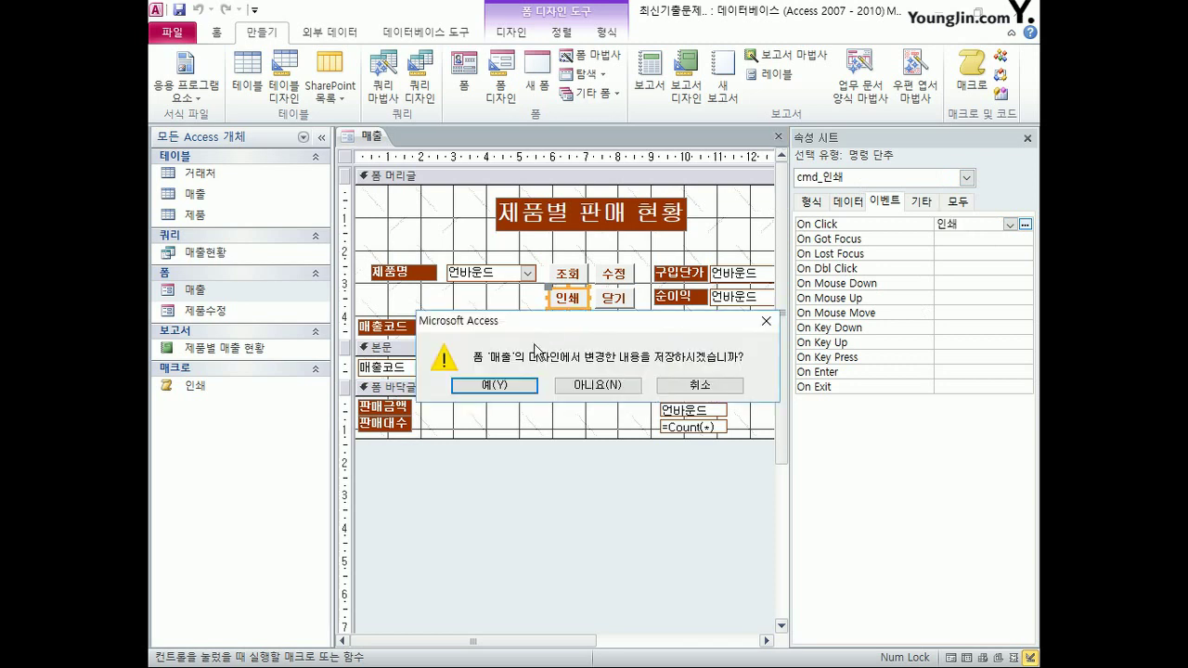
left_click(495, 385)
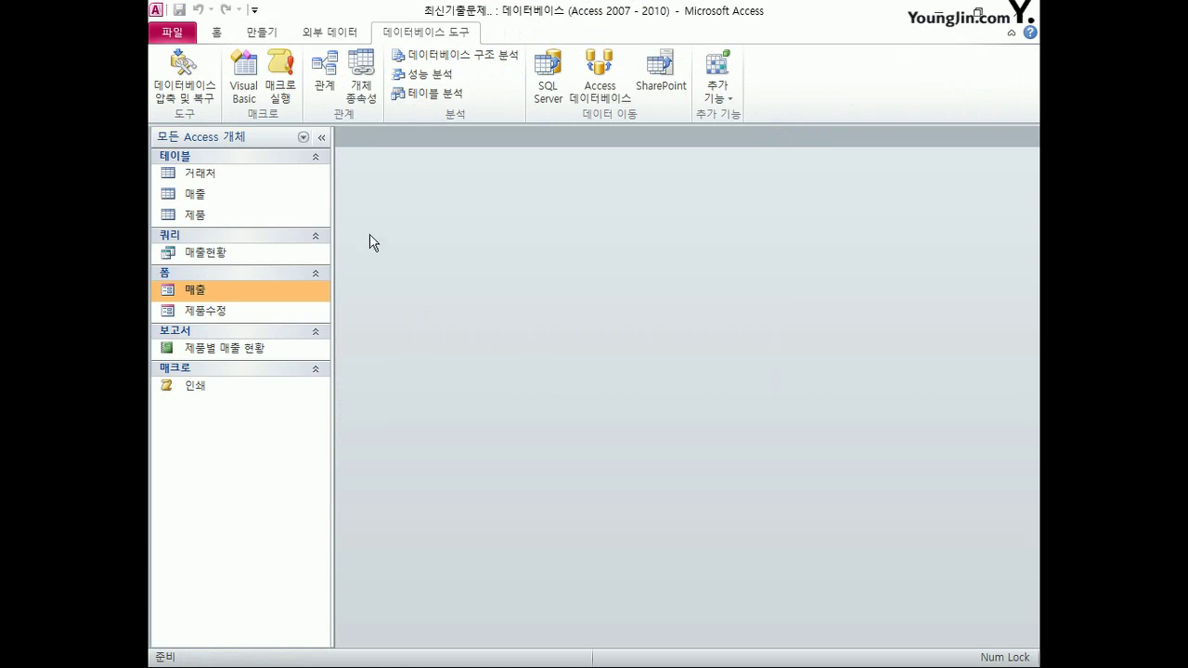
- Create a query in design view with the 매출 and 제품 tables and arrange 제품 to the left of 매출
left_click(262, 35)
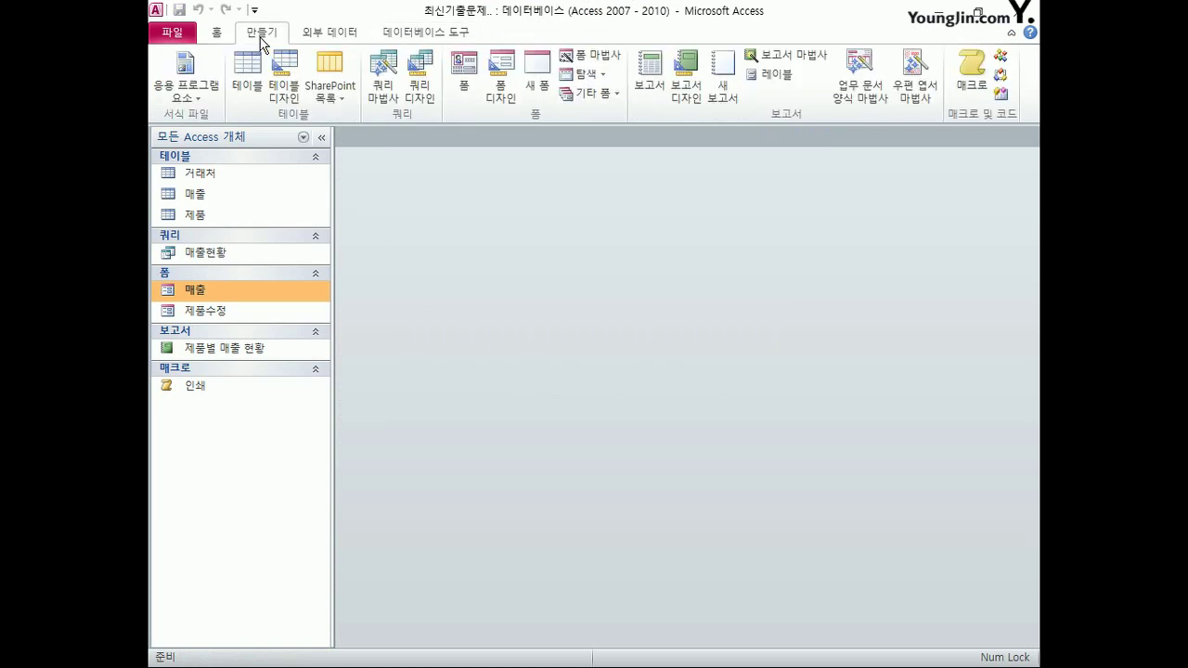
left_click(418, 95)
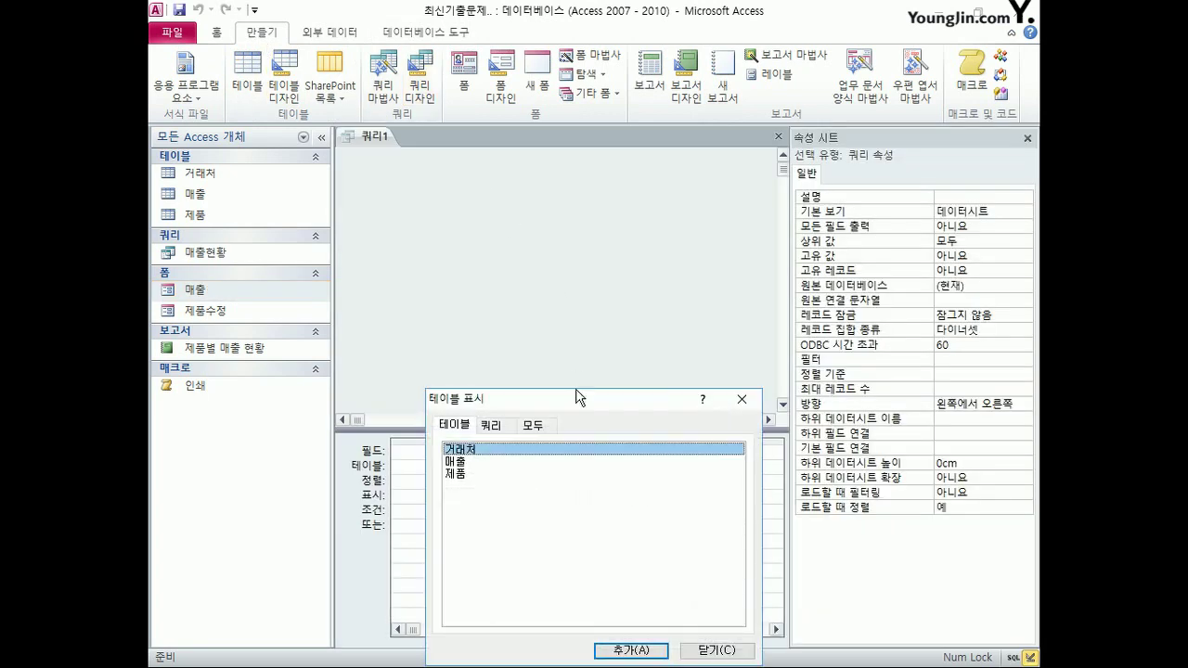
double_click(461, 462)
left_click(462, 474)
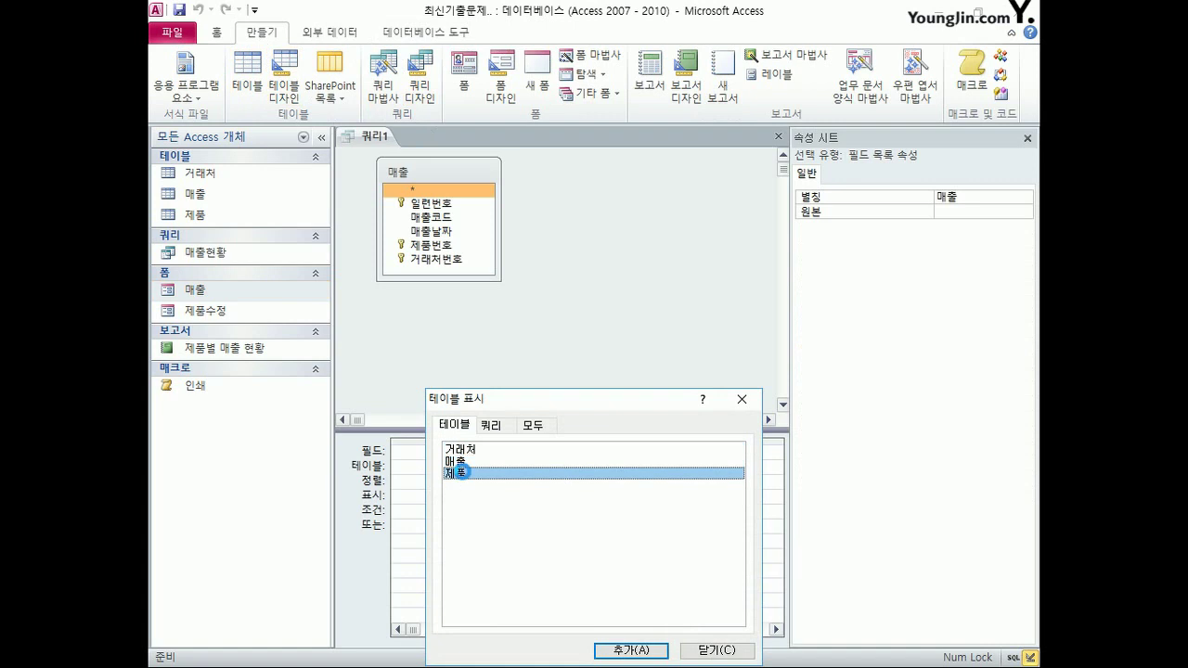
double_click(462, 475)
left_click(717, 650)
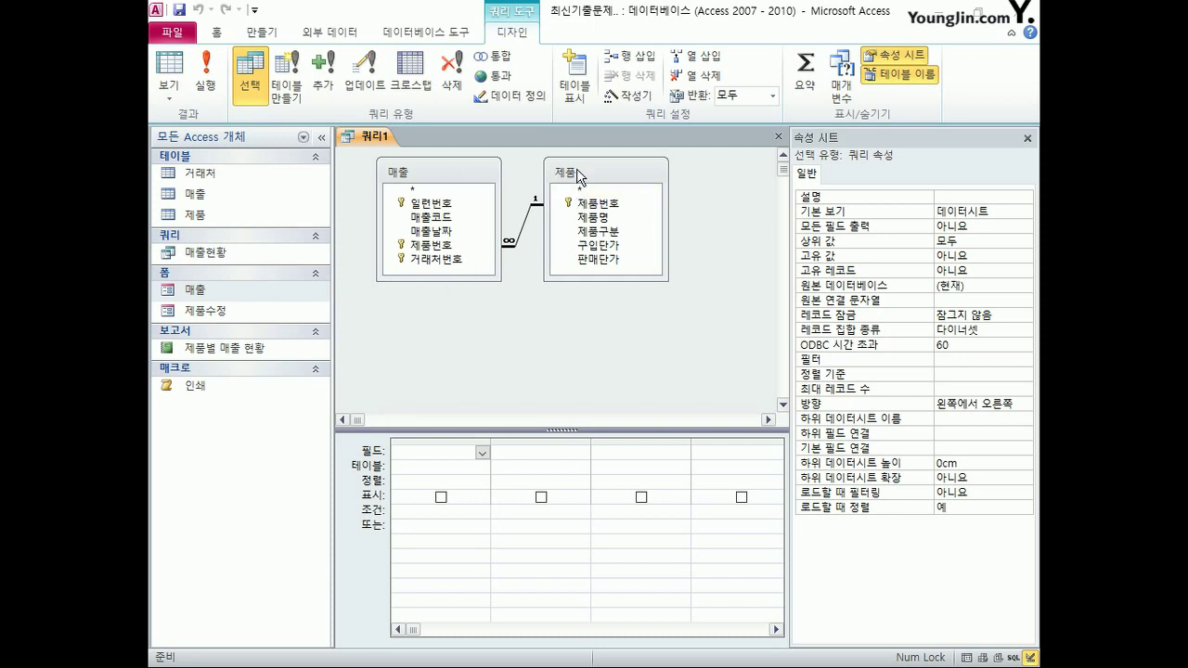
left_click_drag(582, 180, 425, 228)
left_click_drag(455, 173, 652, 232)
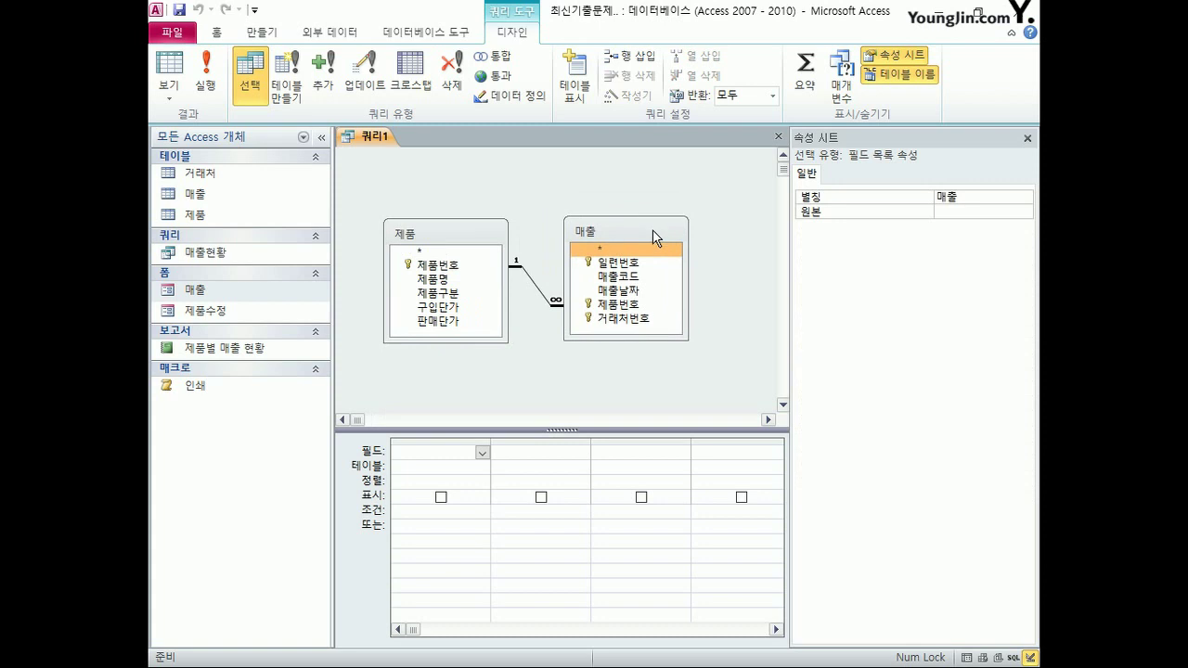
- Set the 제품번호 join to include all records from 제품 and only the matching records from 매출
double_click(536, 303)
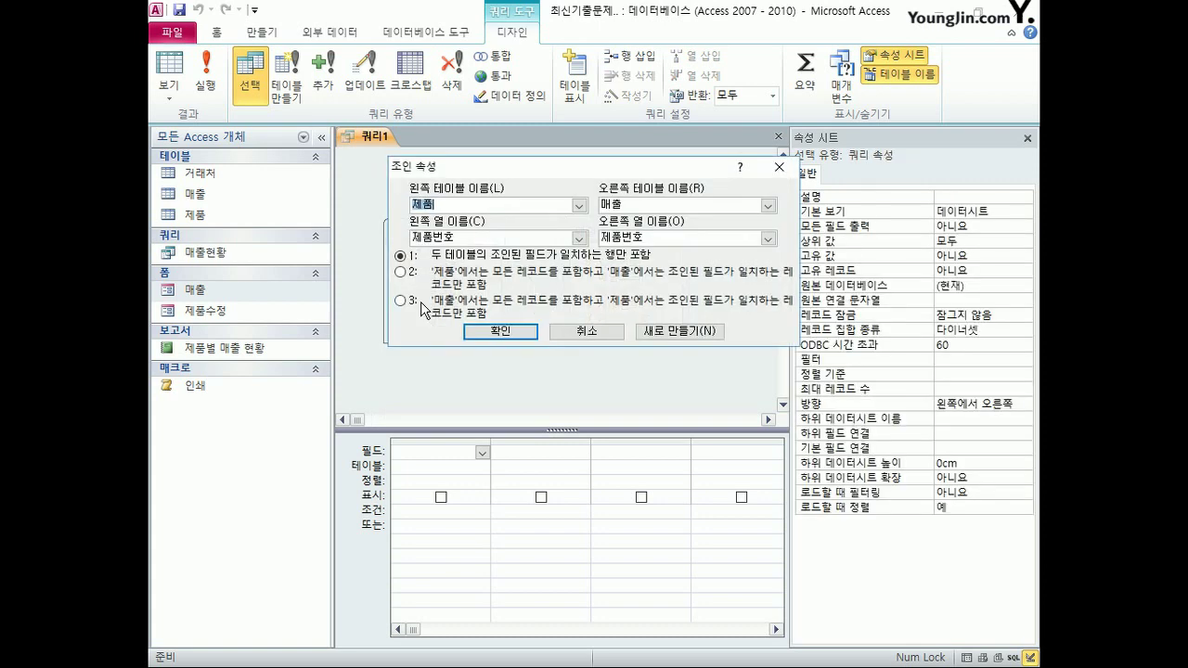
left_click(401, 273)
left_click(508, 334)
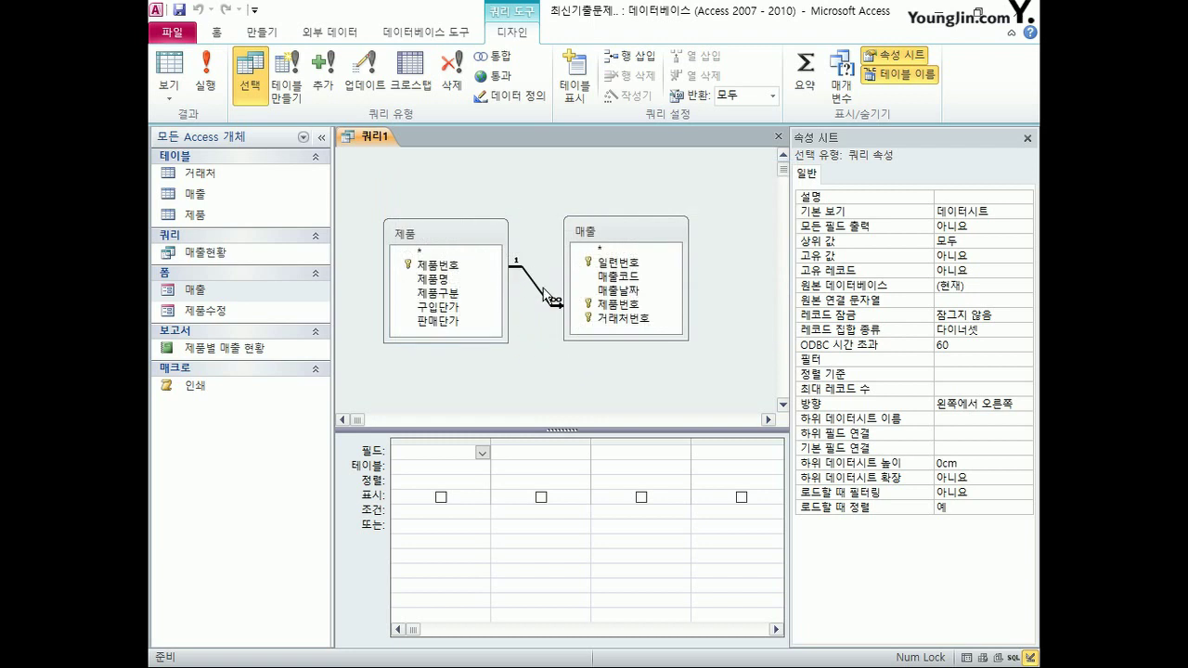
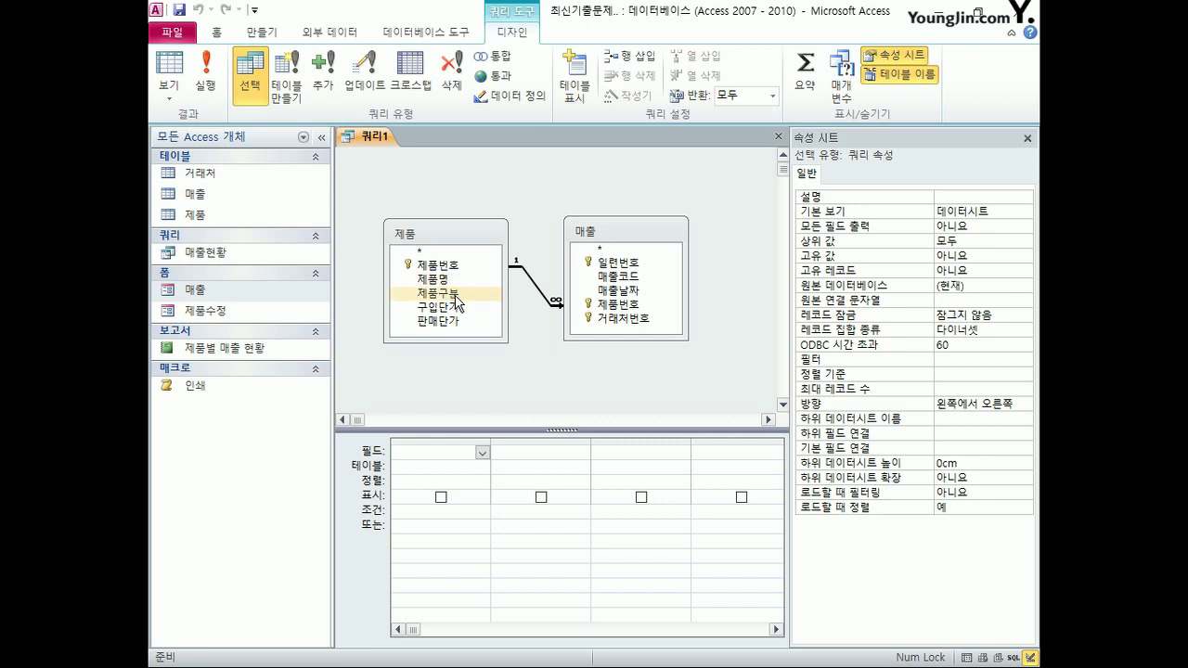
- Add the 제품구분 and 제품명 fields from the 제품 table to the query grid
double_click(455, 295)
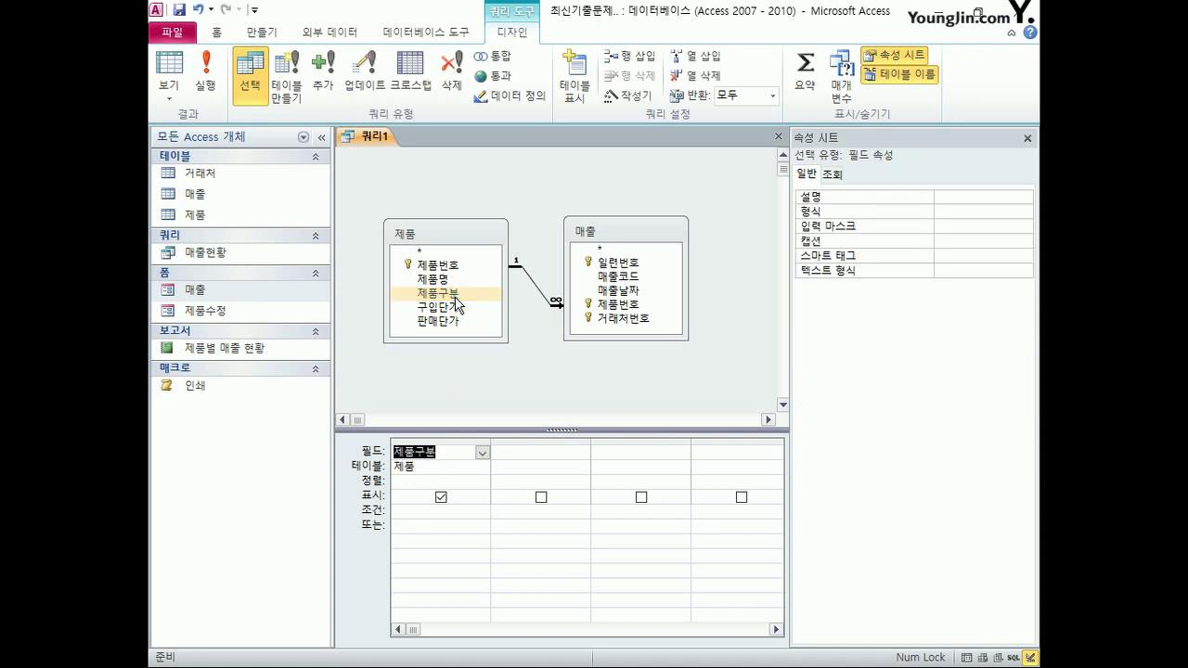
left_click(452, 285)
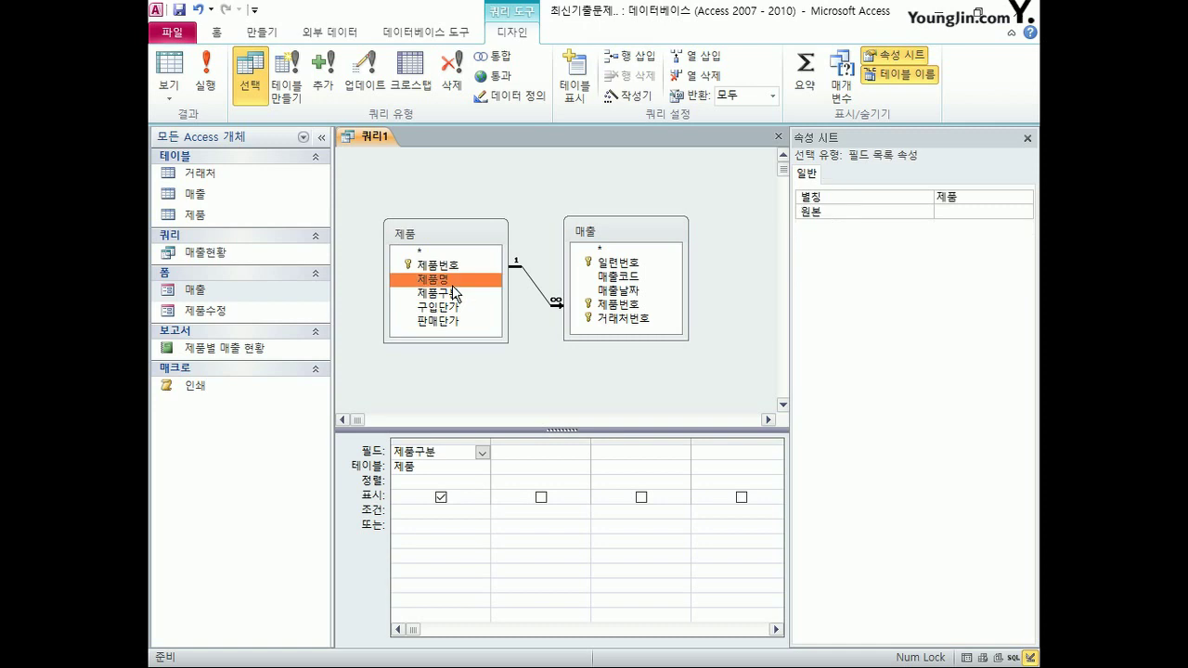
double_click(452, 285)
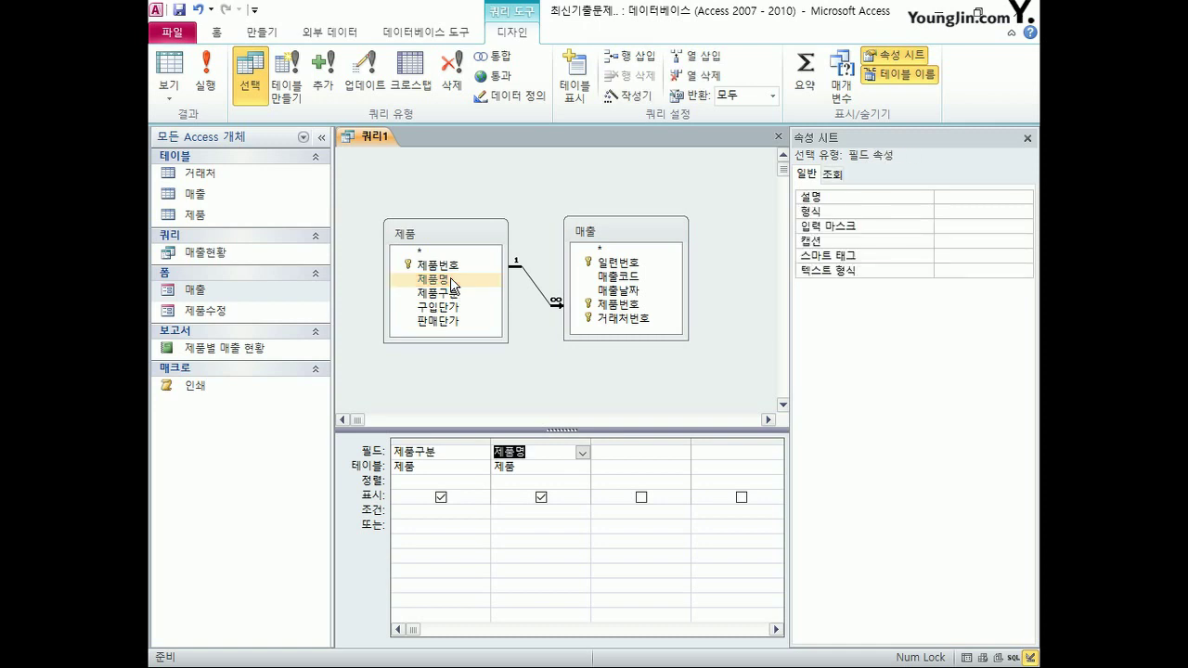
- Turn the query into a summary query and set the 제품명 column's summary function to 개수
left_click(806, 74)
left_click(546, 482)
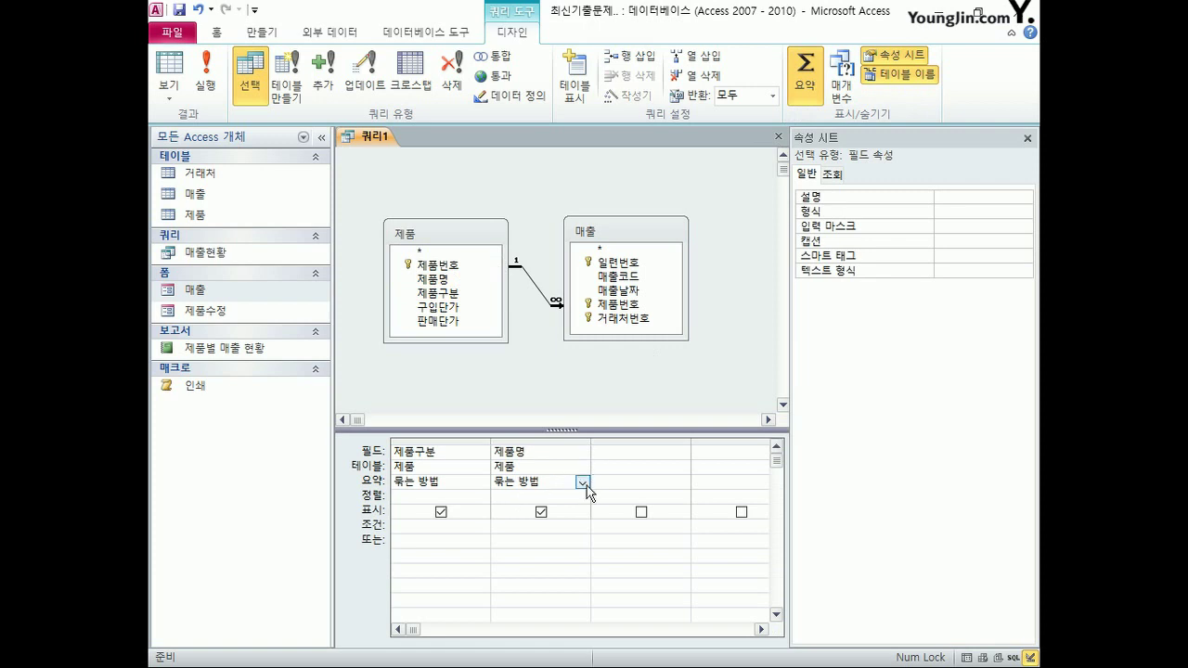
left_click(582, 483)
left_click(553, 564)
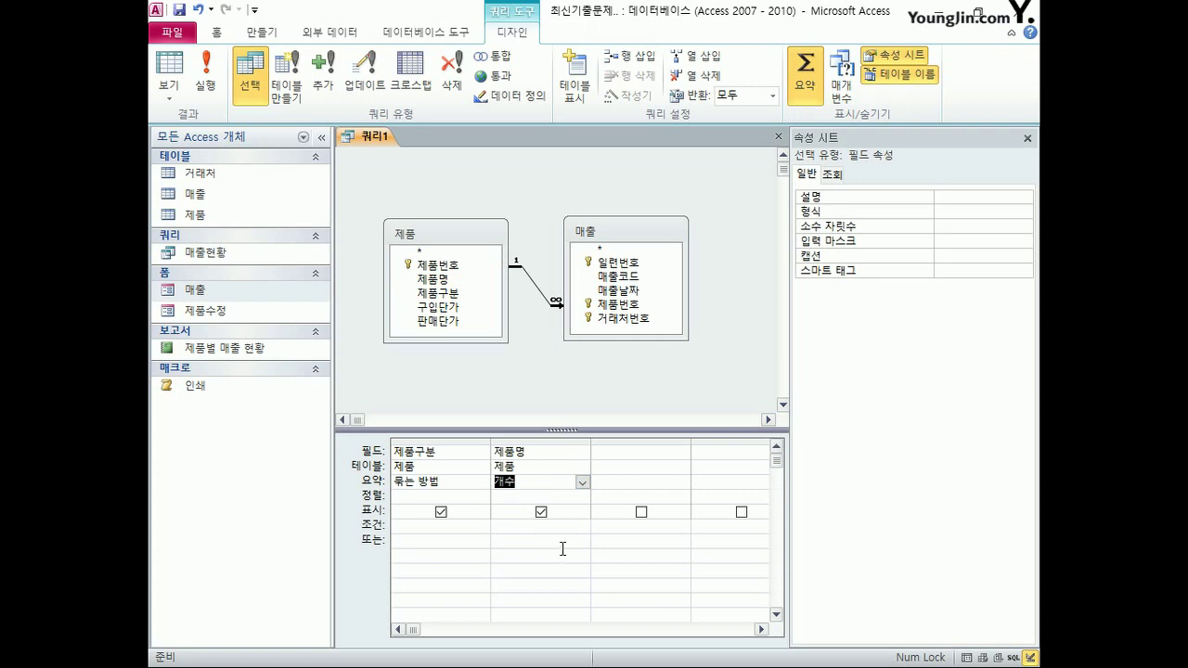
- Add the 제품번호 field from the 매출 table to the query with the criterion Is Null
left_click(615, 279)
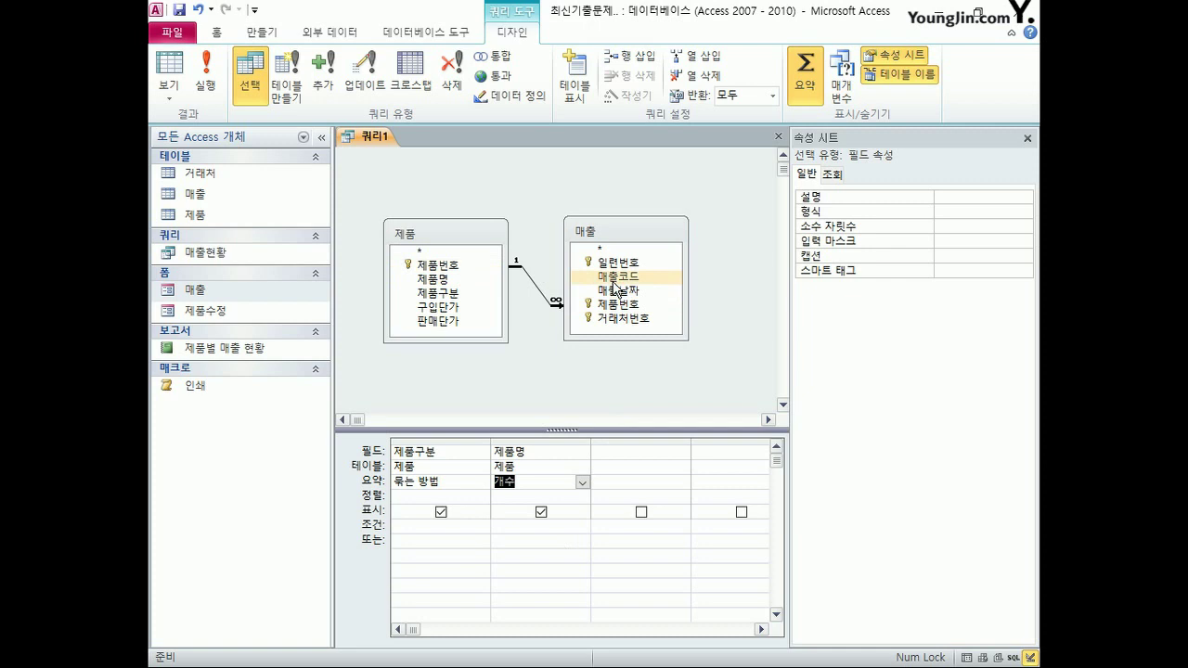
double_click(631, 307)
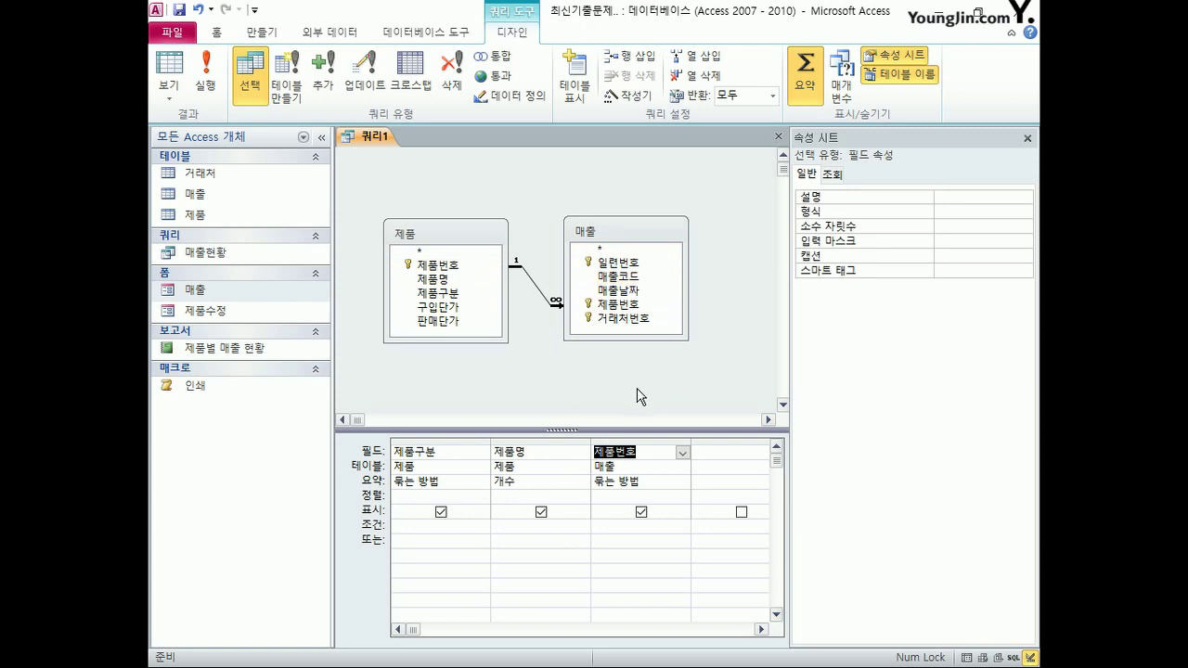
left_click(635, 534)
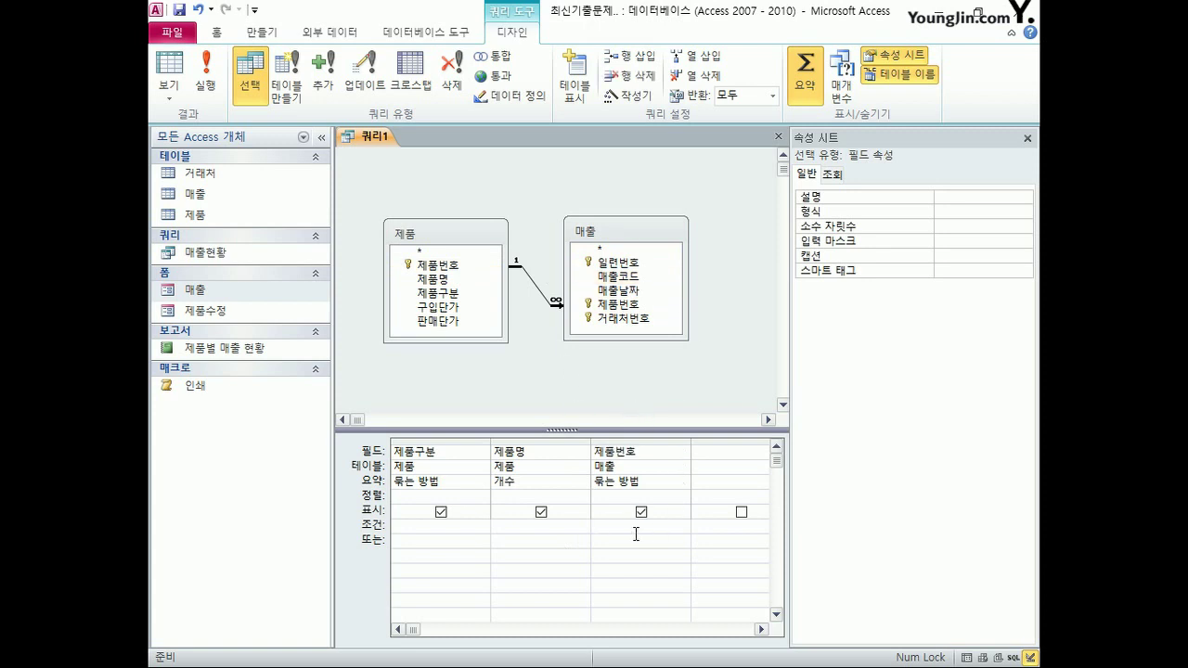
type("is null")
- Give the counted 제품명 column the alias 개수 and run the query
left_click(498, 447)
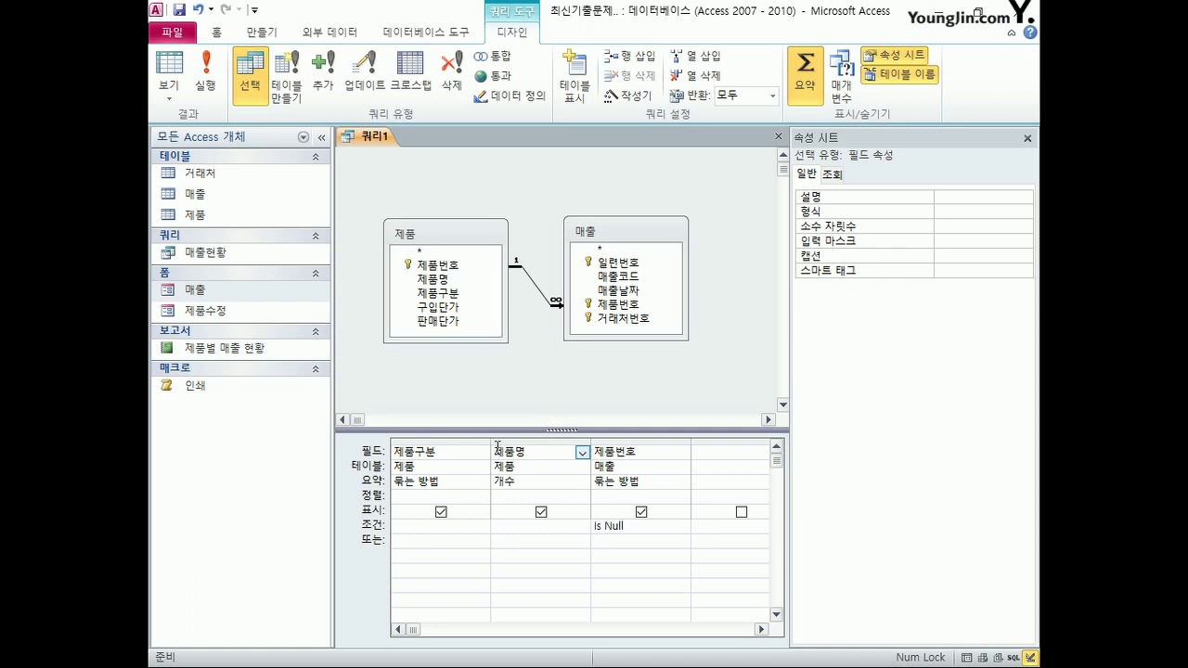
type("개수")
type(":")
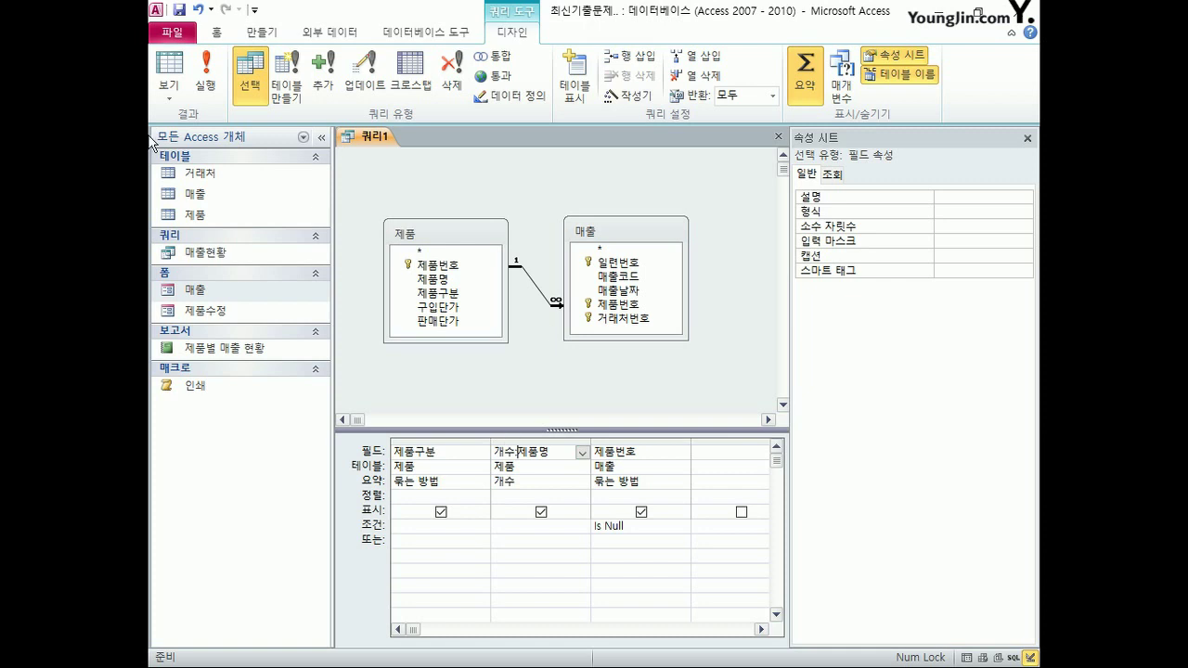
left_click(205, 74)
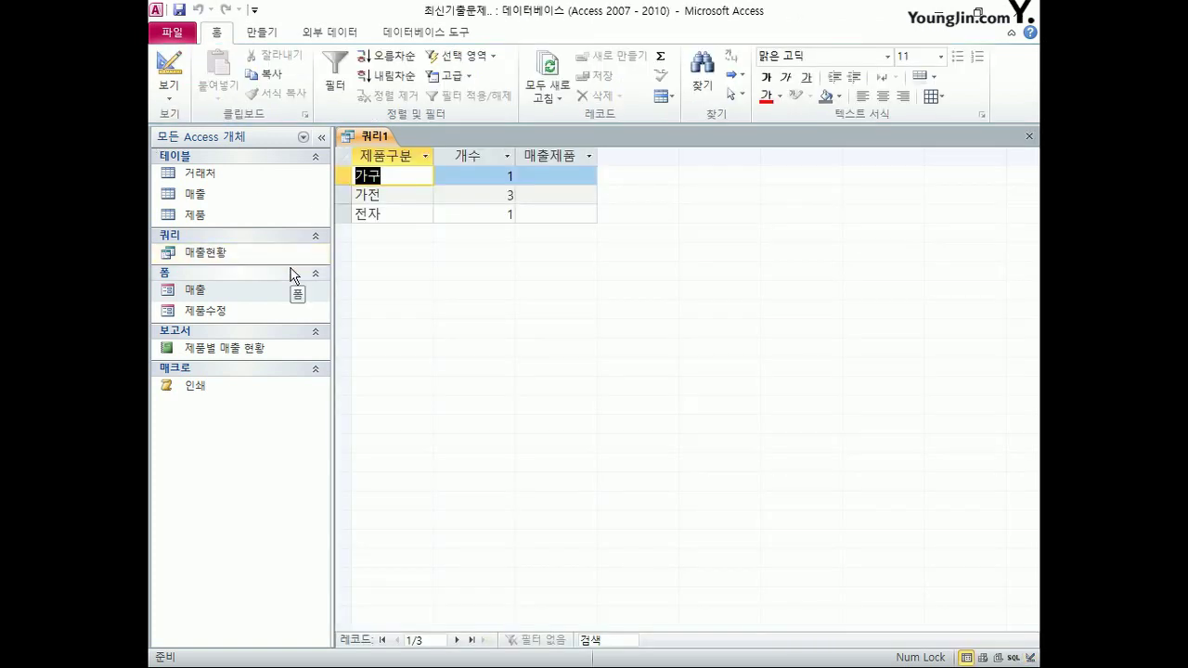
- Close the query and save it under the name 떨이목록
left_click(1029, 135)
left_click(539, 384)
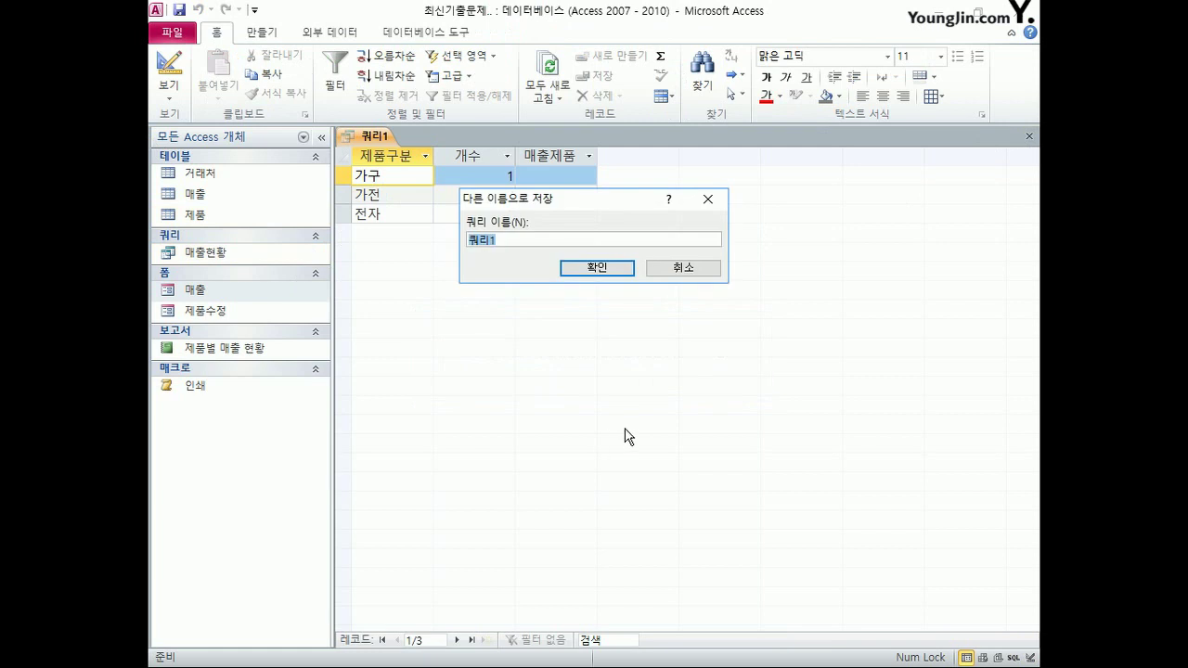
type("떨이목록")
key("Return")
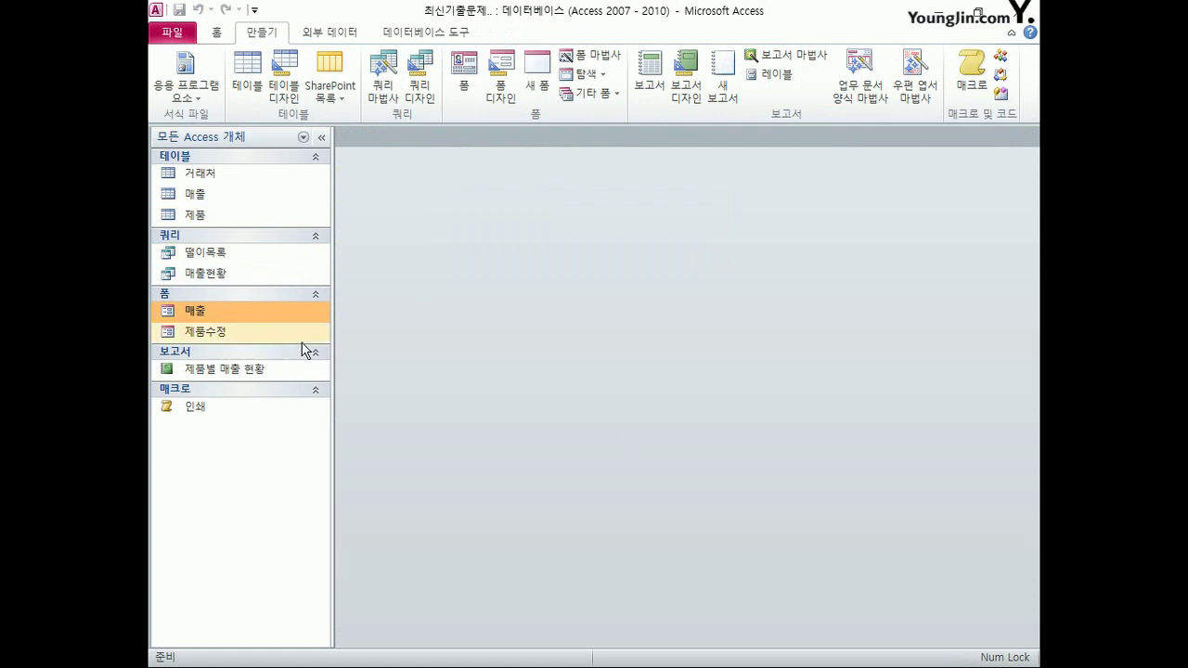
- Open the 매출 form in design view and create an On Click event procedure for the txt_제품명 text box
right_click(234, 319)
left_click(293, 367)
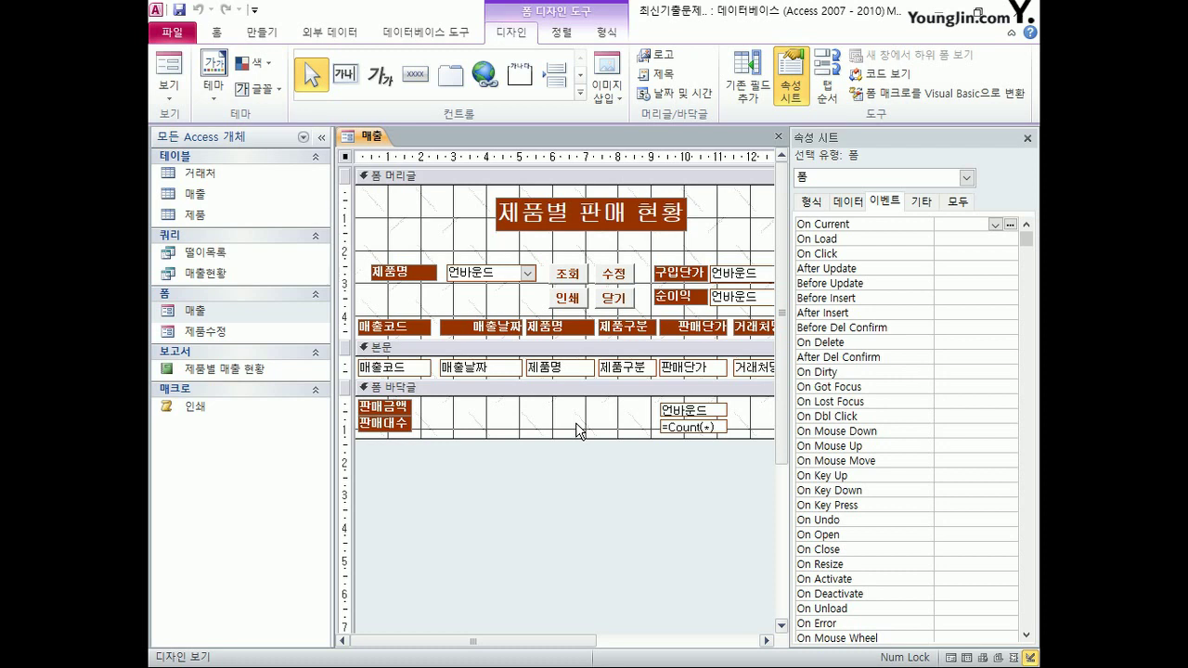
left_click(966, 177)
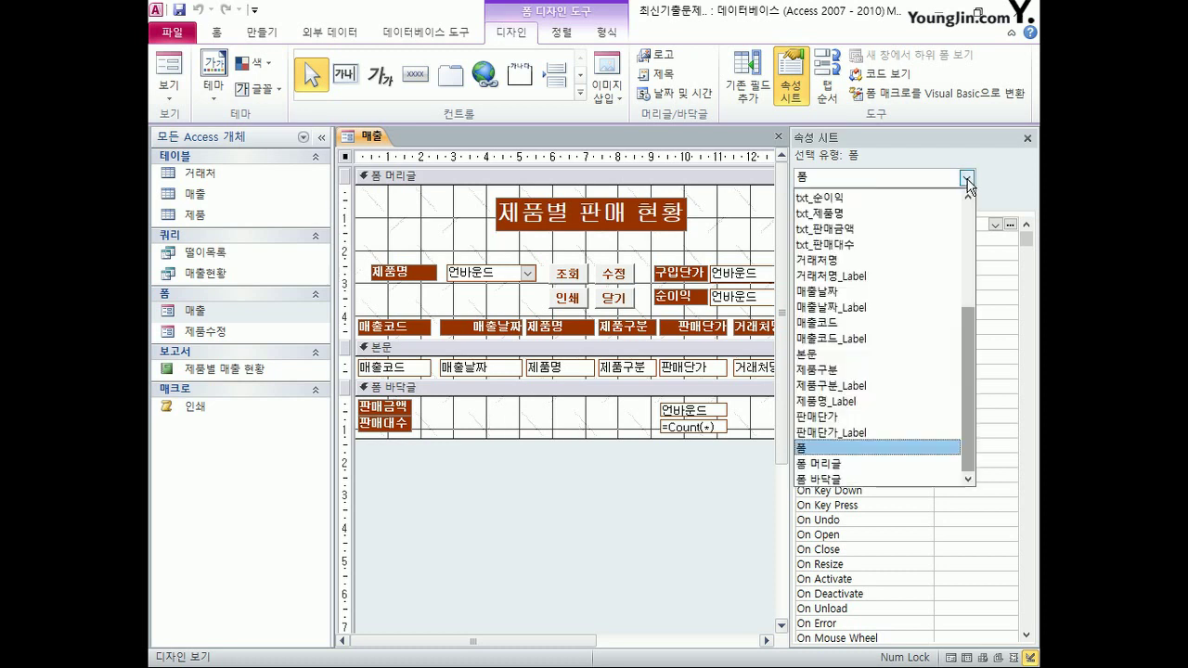
left_click(821, 213)
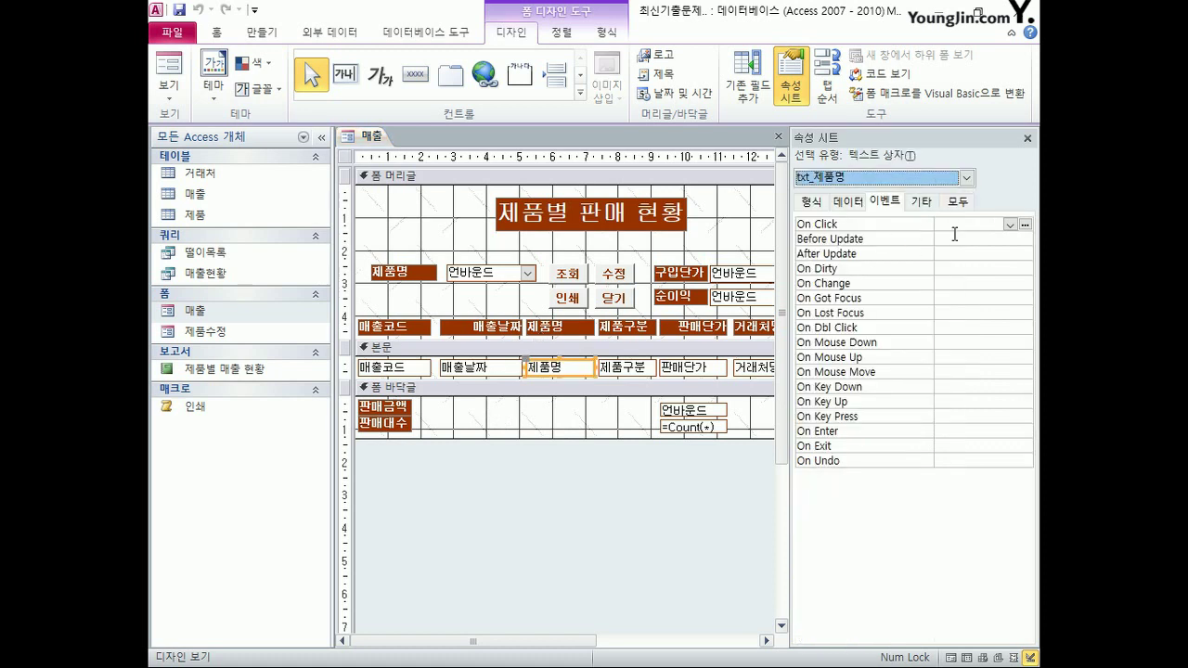
left_click(1011, 224)
left_click(986, 251)
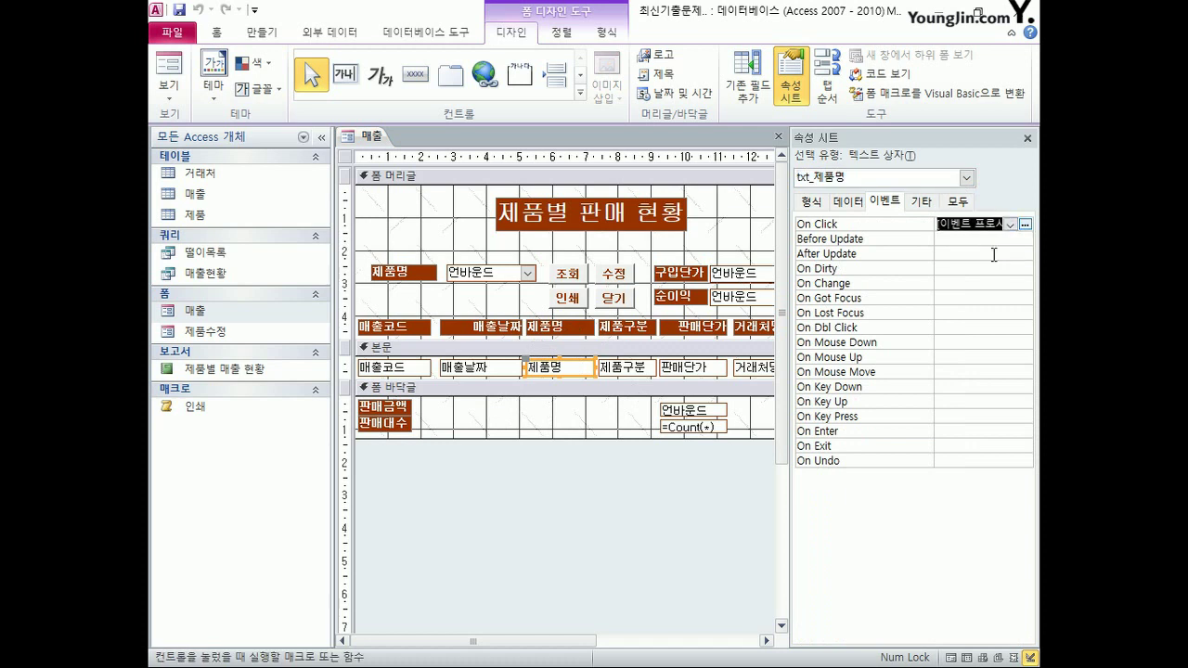
left_click(1025, 224)
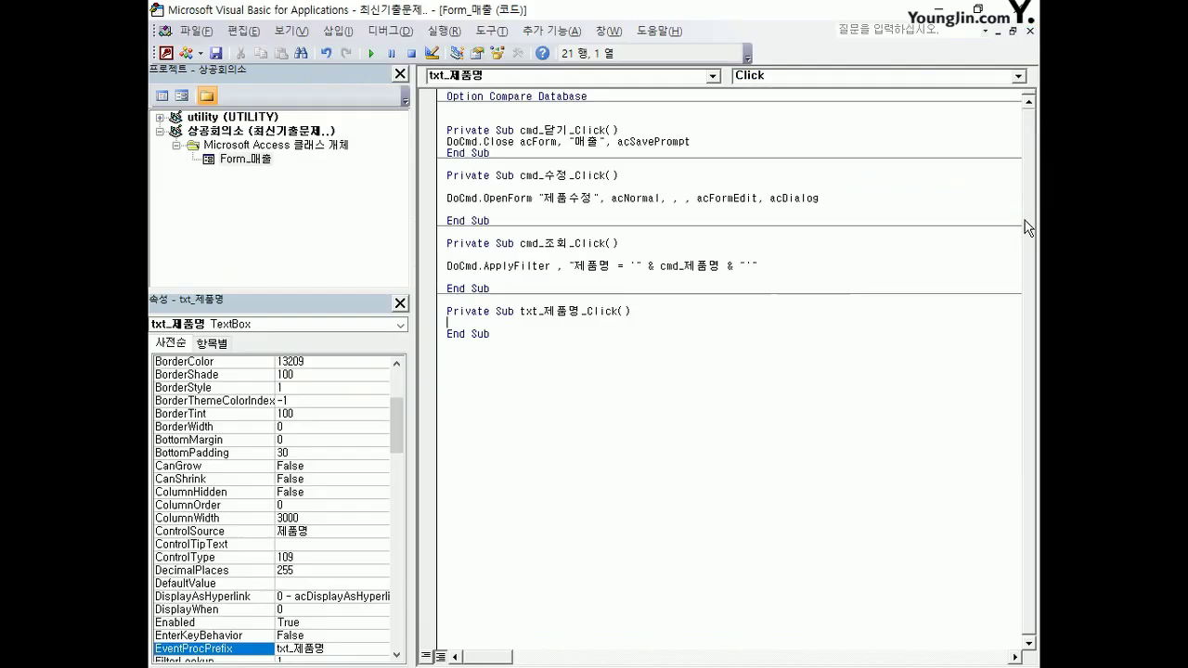
- Write the txt_제품명 click procedure with the lines txt_구입단가 = 구입단가 and txt_순이익 = 판매단가 - 구입단가
key("Return")
left_click(447, 323)
key("Return")
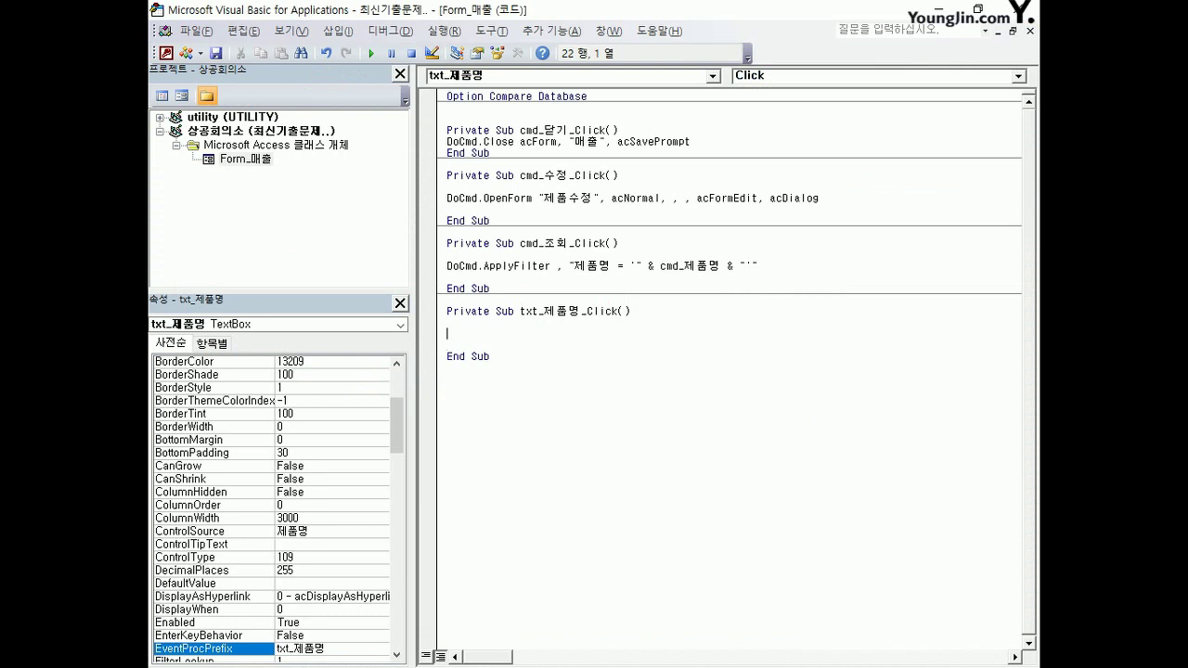
type("tx")
type("t")
type("_구입단가 ")
type("= ")
type("rndlqe")
key("BackSpace")
key("BackSpace")
key("BackSpace")
key("BackSpace")
key("BackSpace")
key("BackSpace")
type("구입")
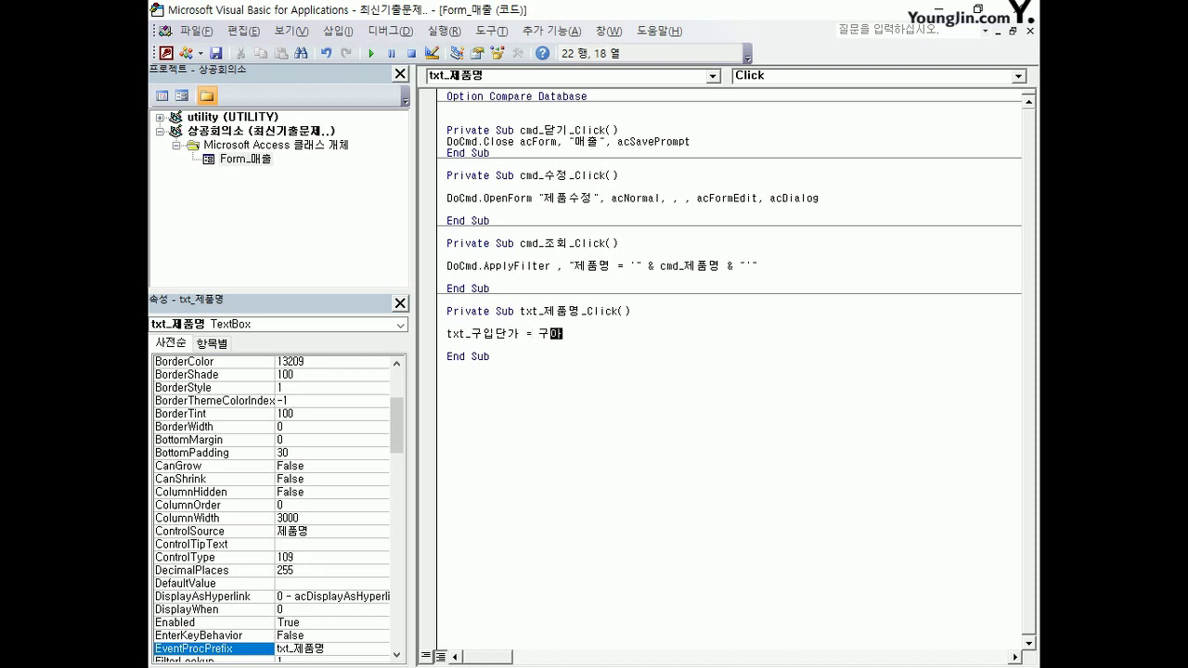
type("단가")
key("Return")
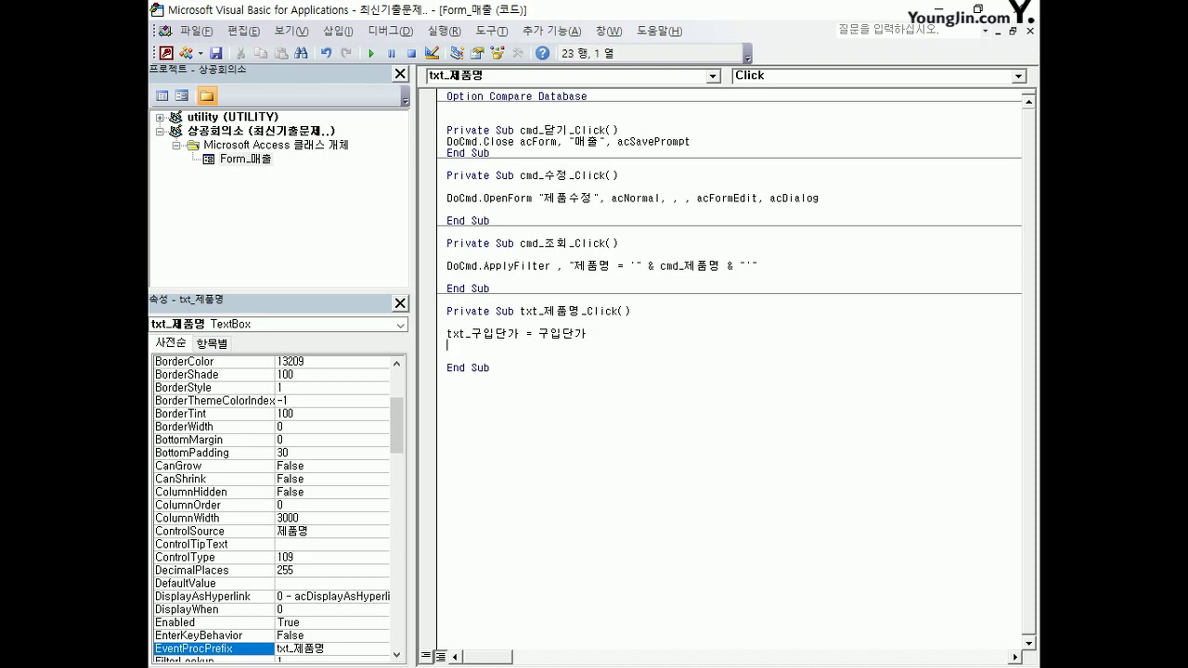
type("txt_순이익 = 판매단가 - 구입단가")
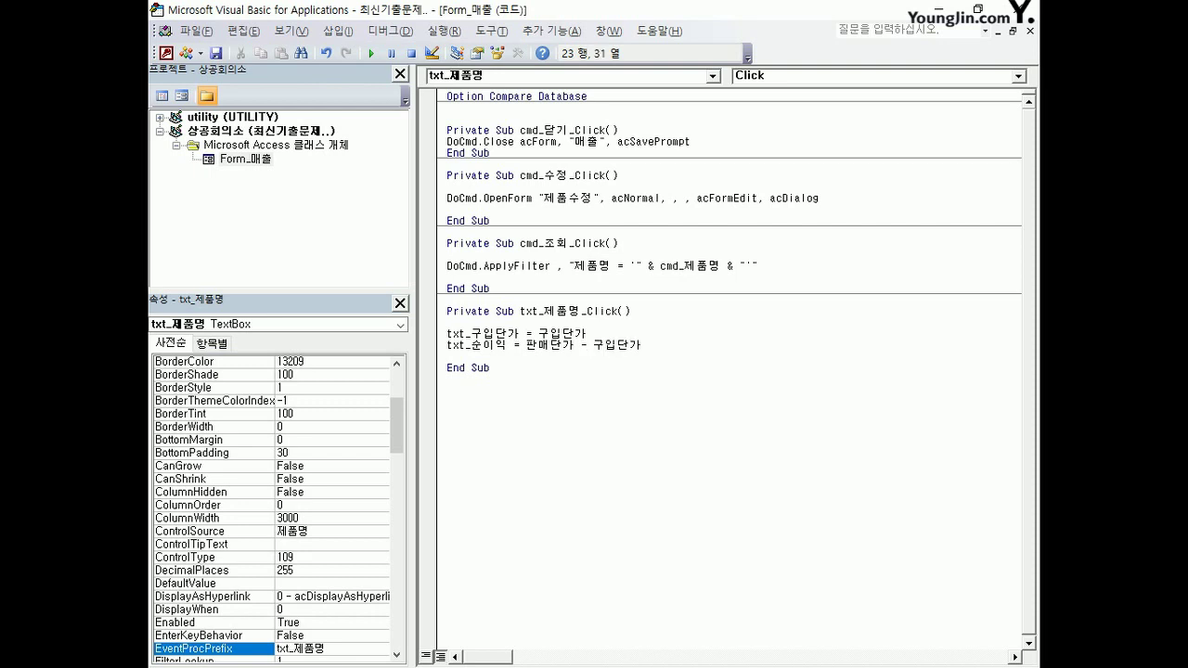
- Leave the code editor and close the 매출 form, saving its changes
left_click(613, 399)
left_click(1020, 18)
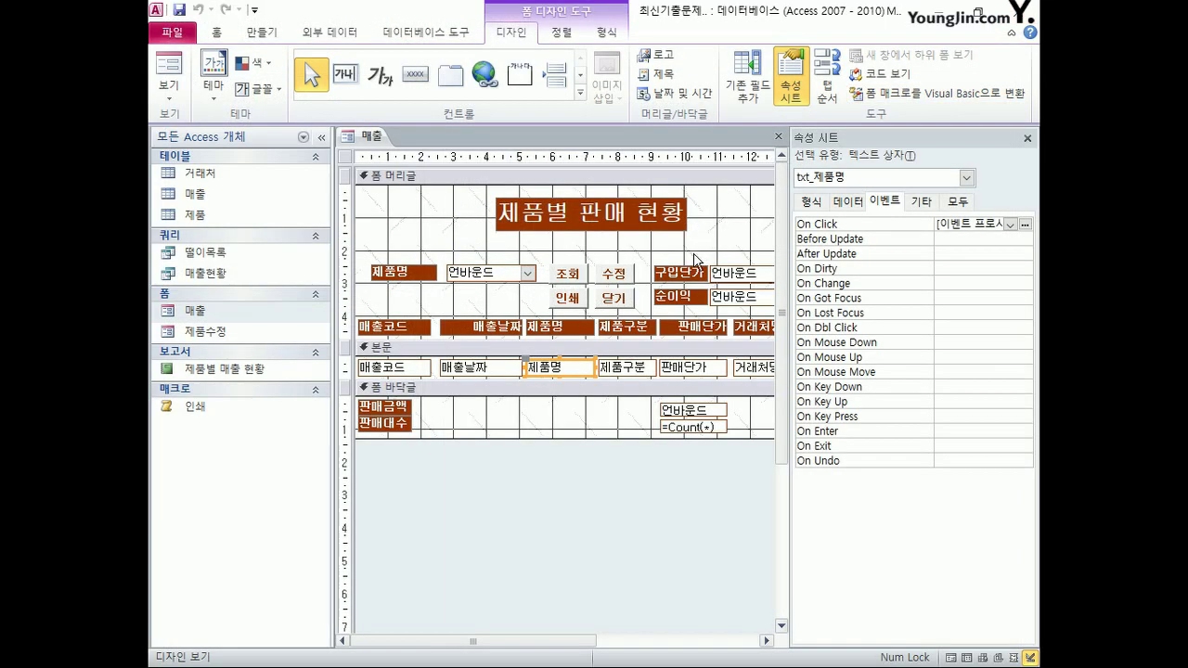
left_click(778, 136)
left_click(518, 394)
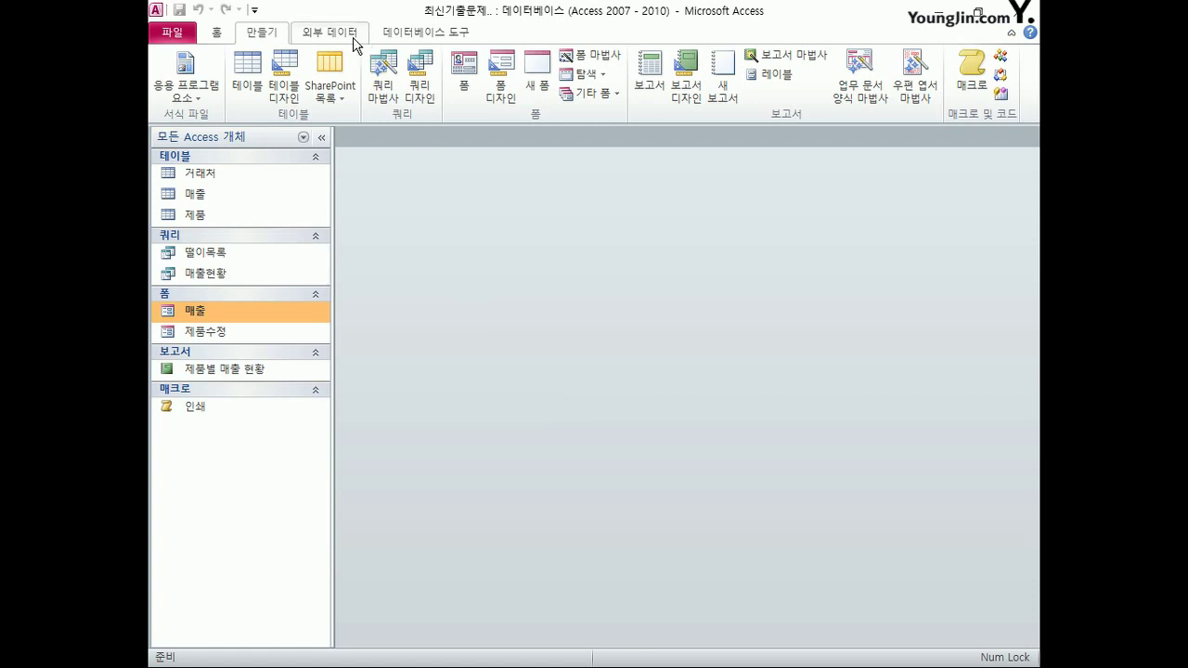
- Create a new query in design view based on the 제품 table
left_click(419, 79)
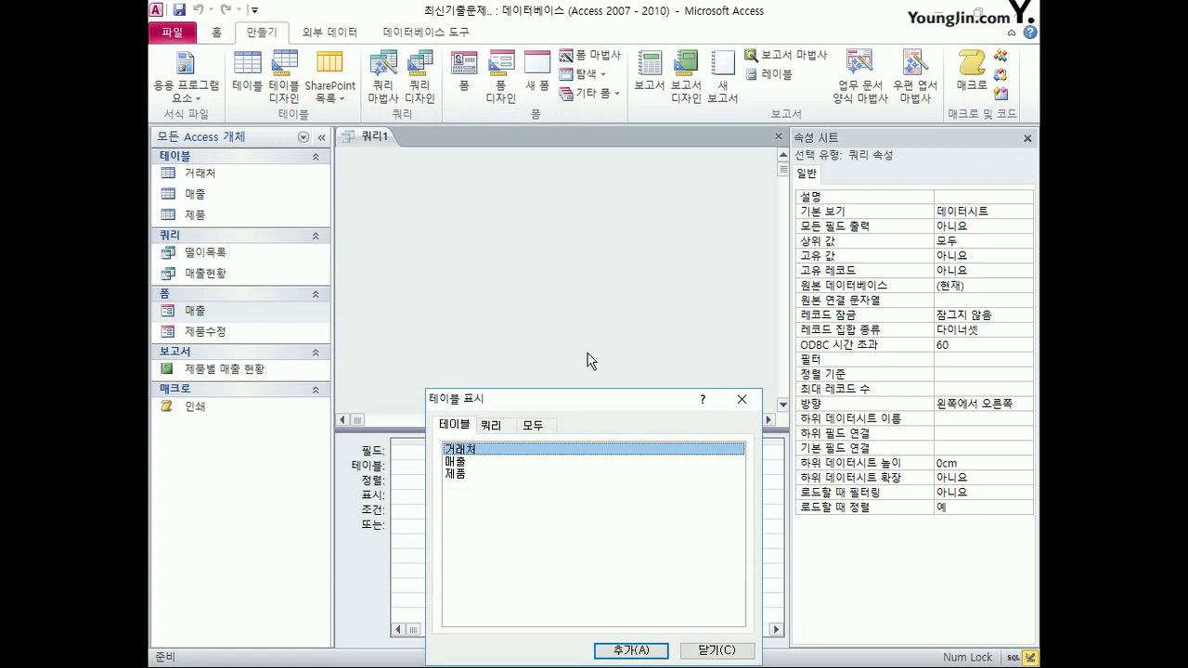
double_click(473, 475)
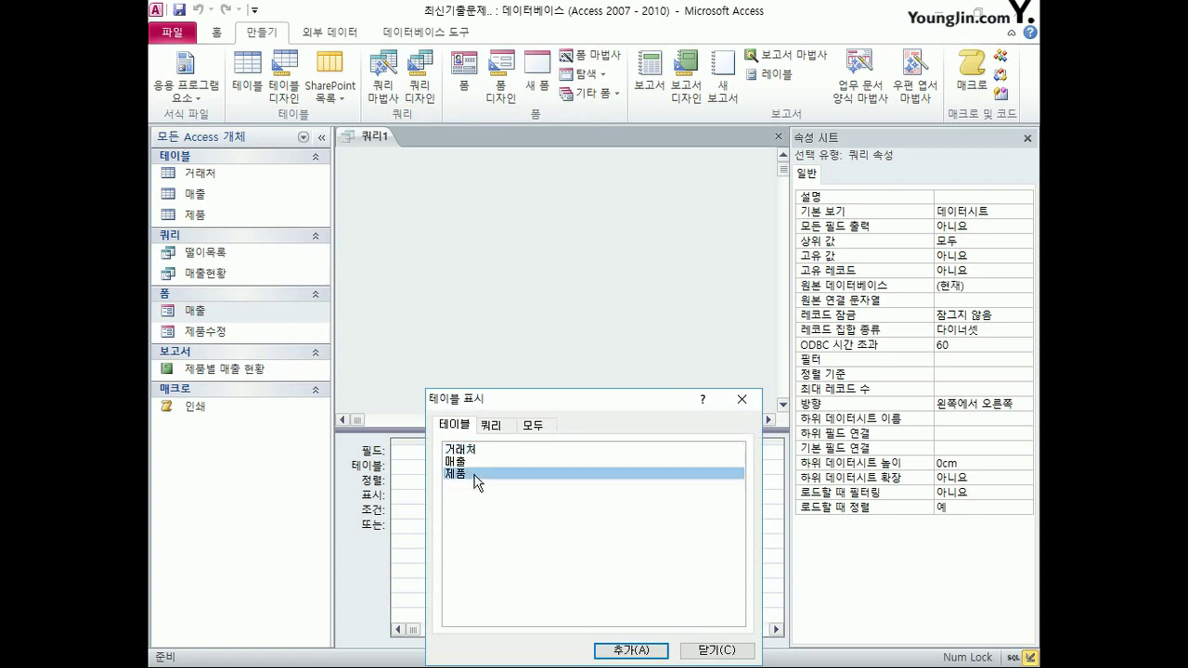
left_click(715, 651)
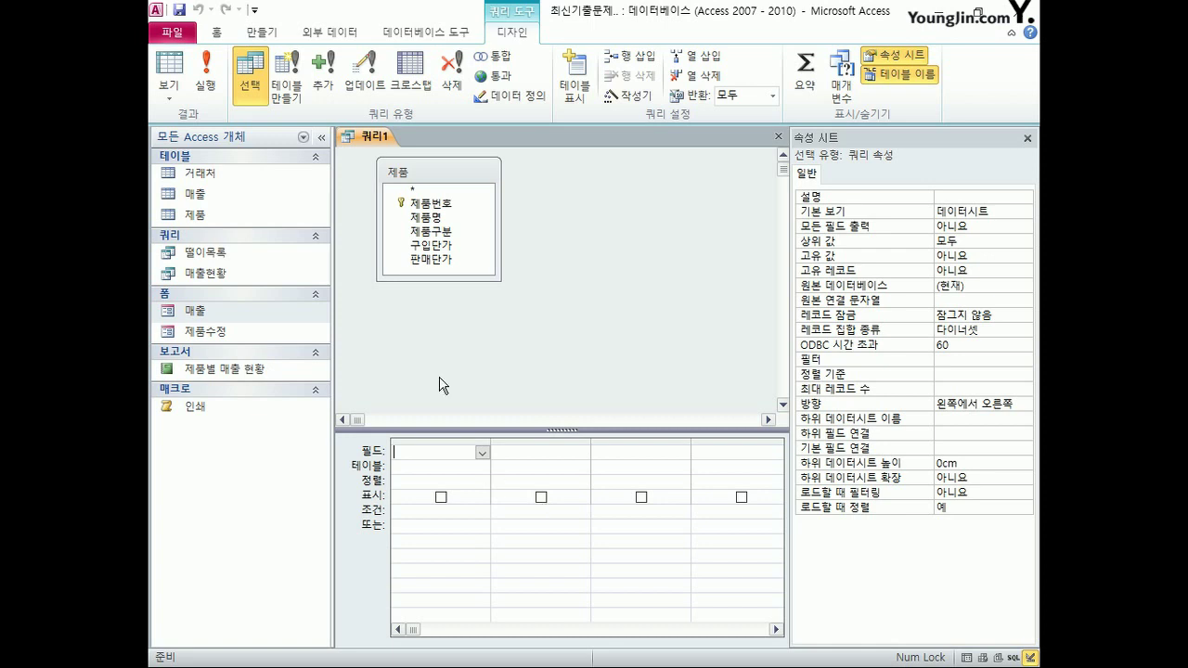
- Add the 제품번호, 제품명 and 구입단가 fields to the query grid
double_click(446, 204)
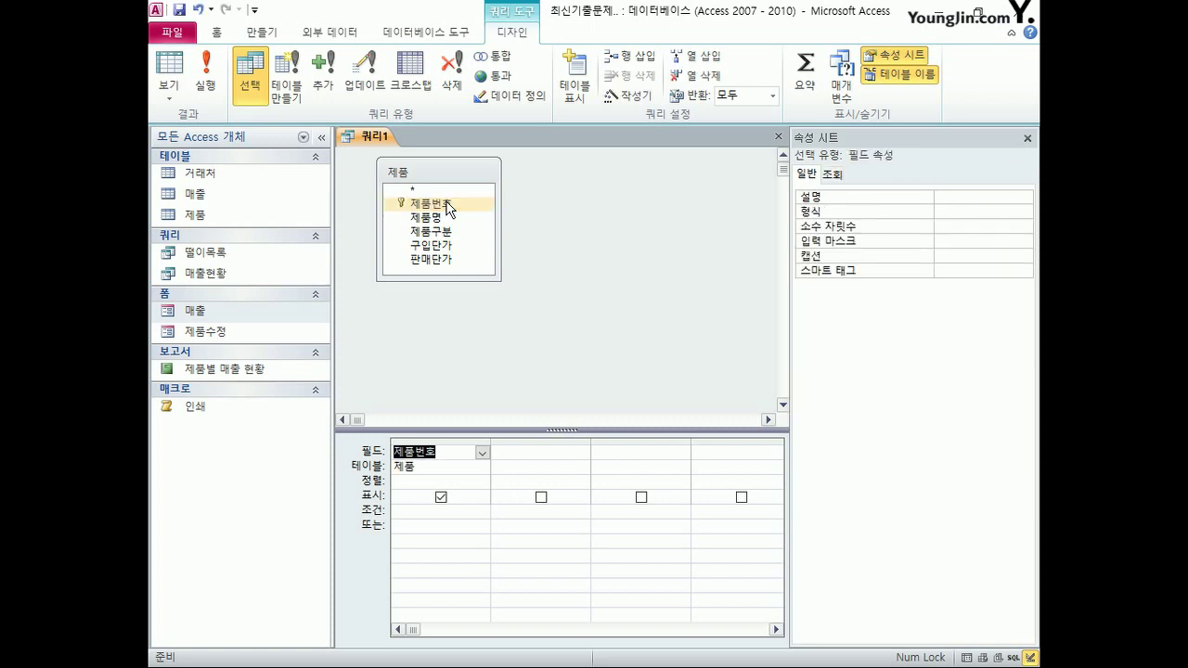
double_click(443, 220)
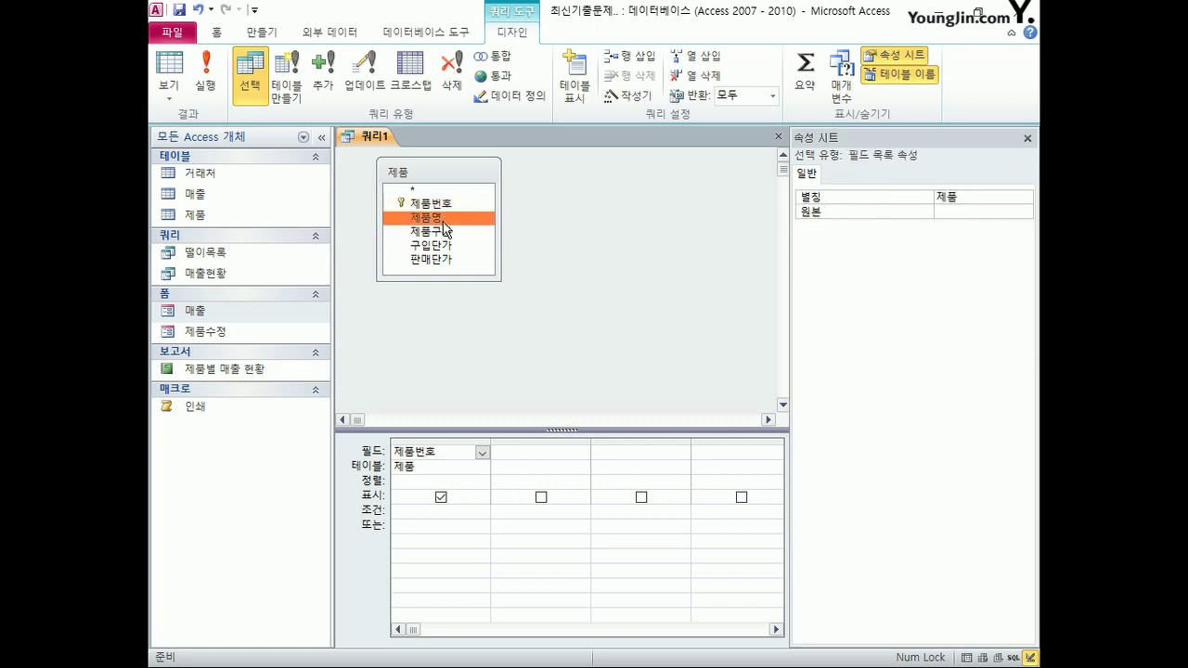
double_click(442, 246)
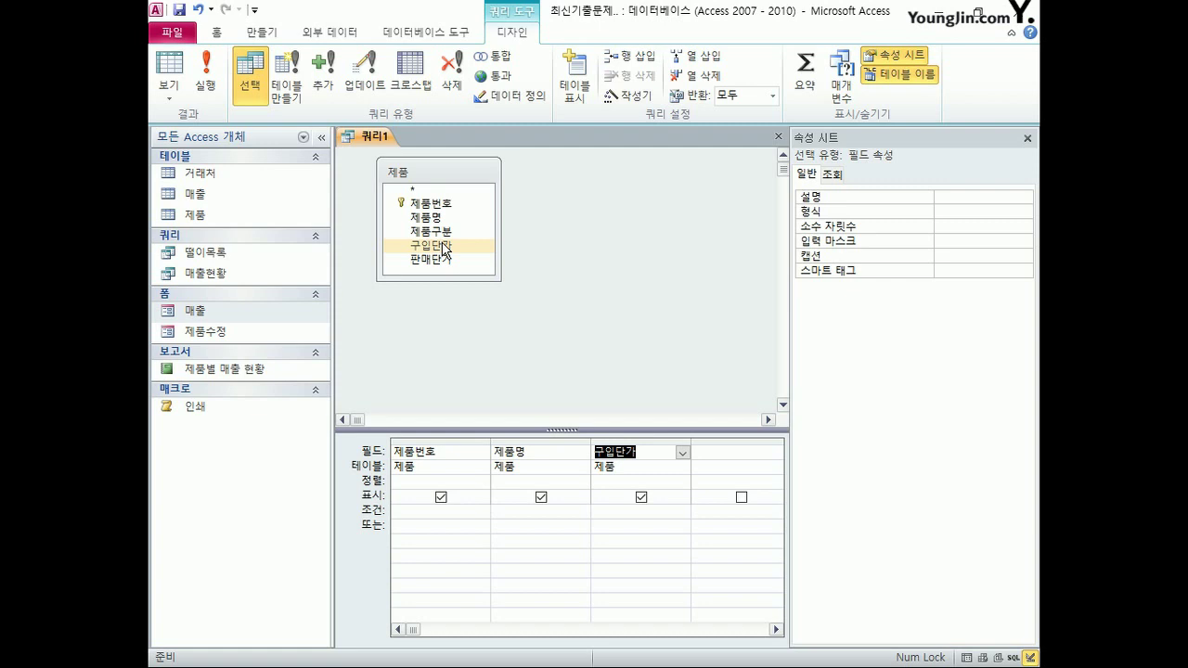
- Add a calculated field to the query grid: 기준단가:iif([구입단가]>=650000,"보류","구매")
left_click(729, 454)
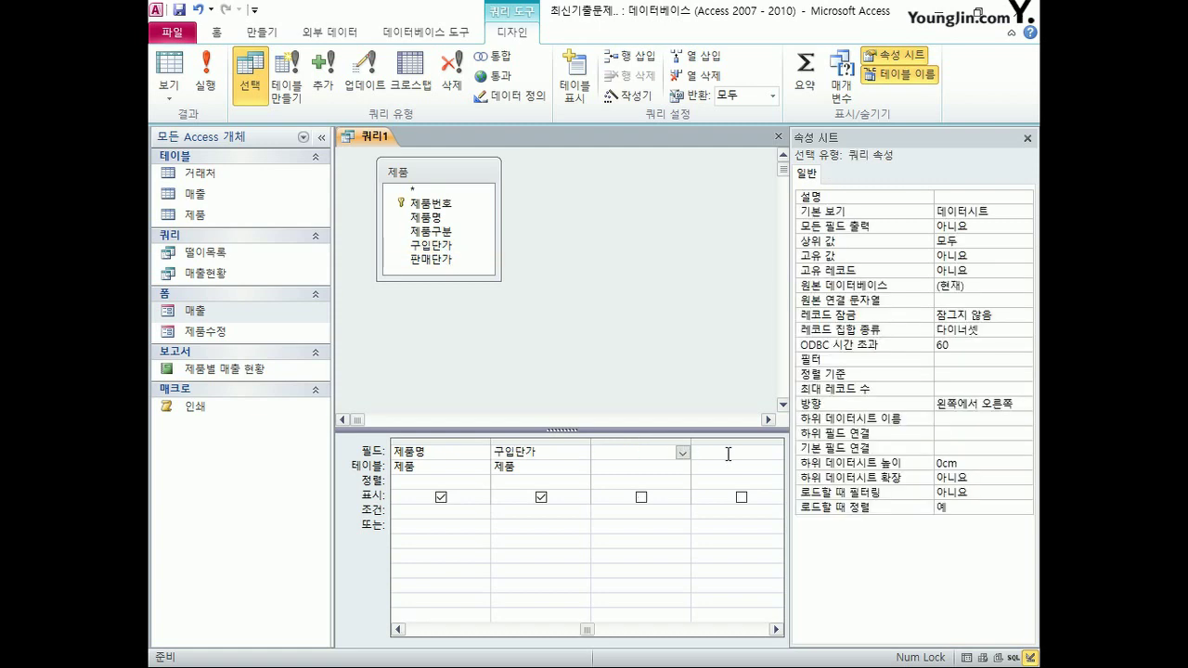
right_click(636, 454)
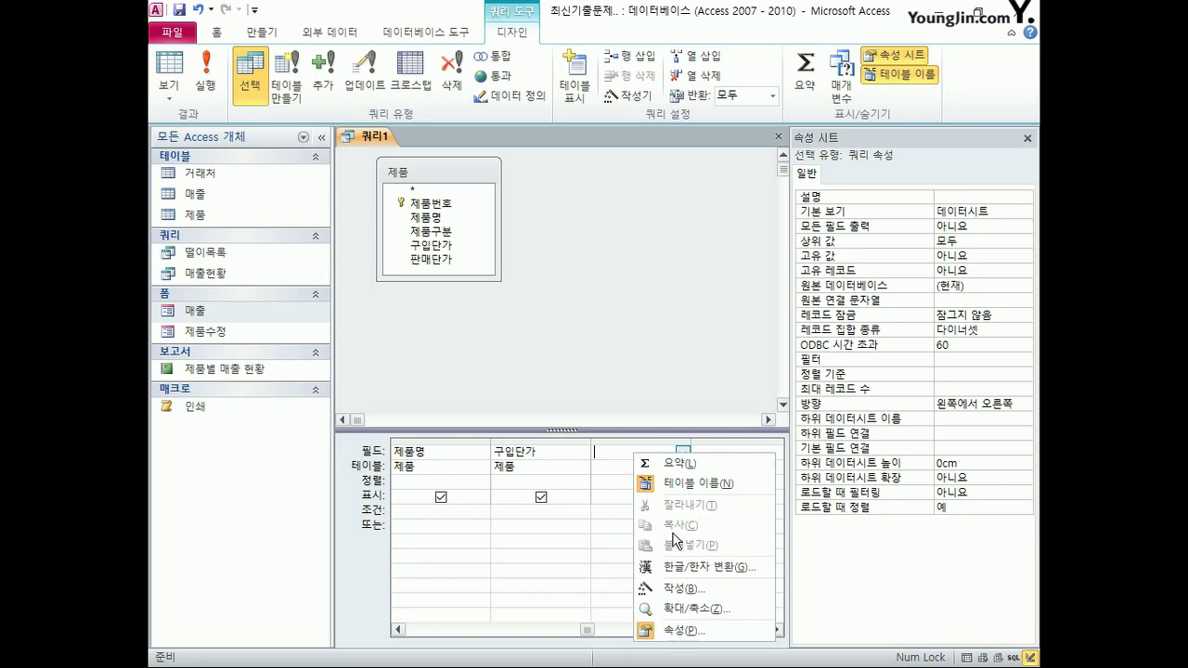
left_click(696, 610)
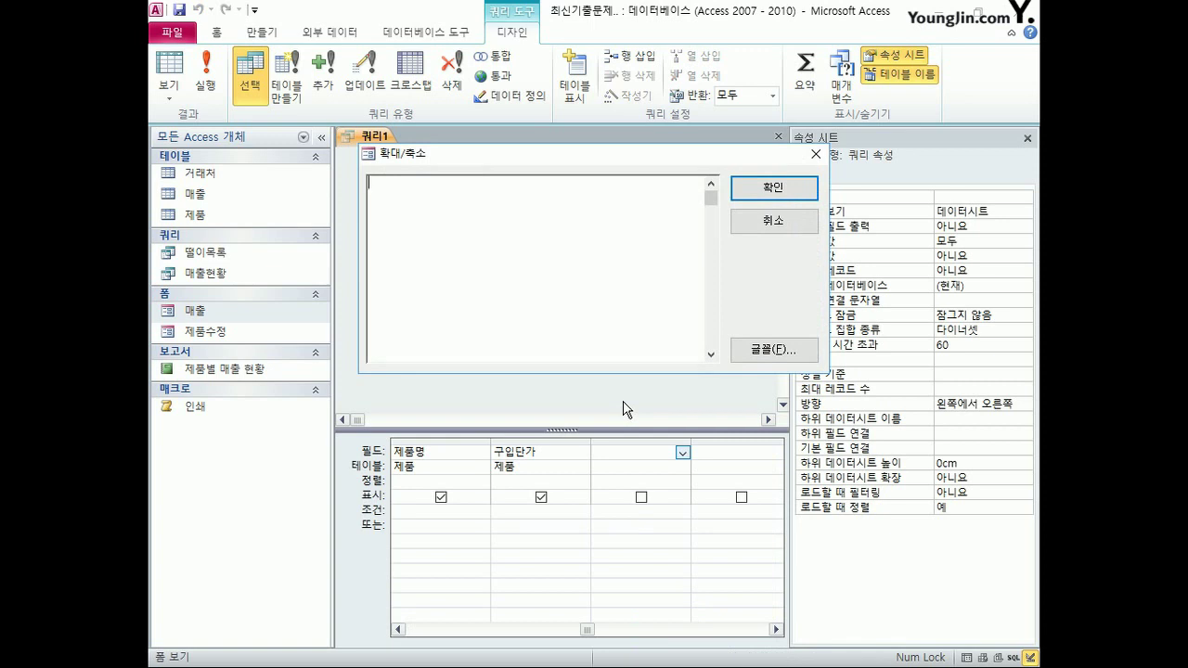
type("기준단가:")
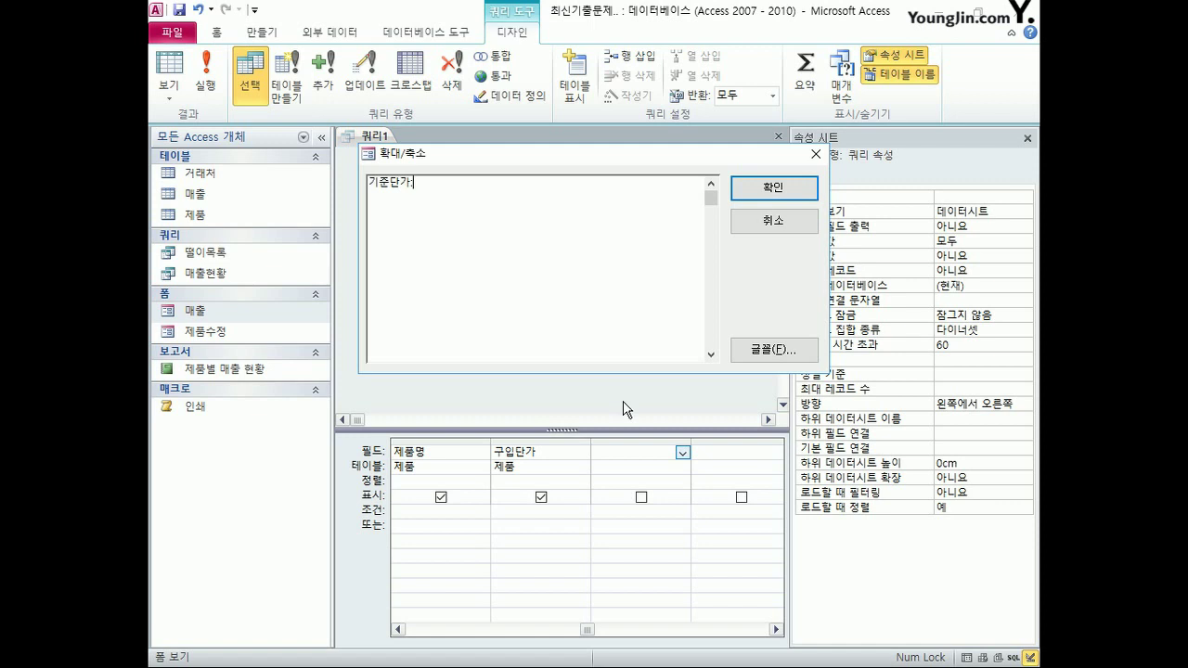
type("iif([구입단ㄱㅏ]>=650000")
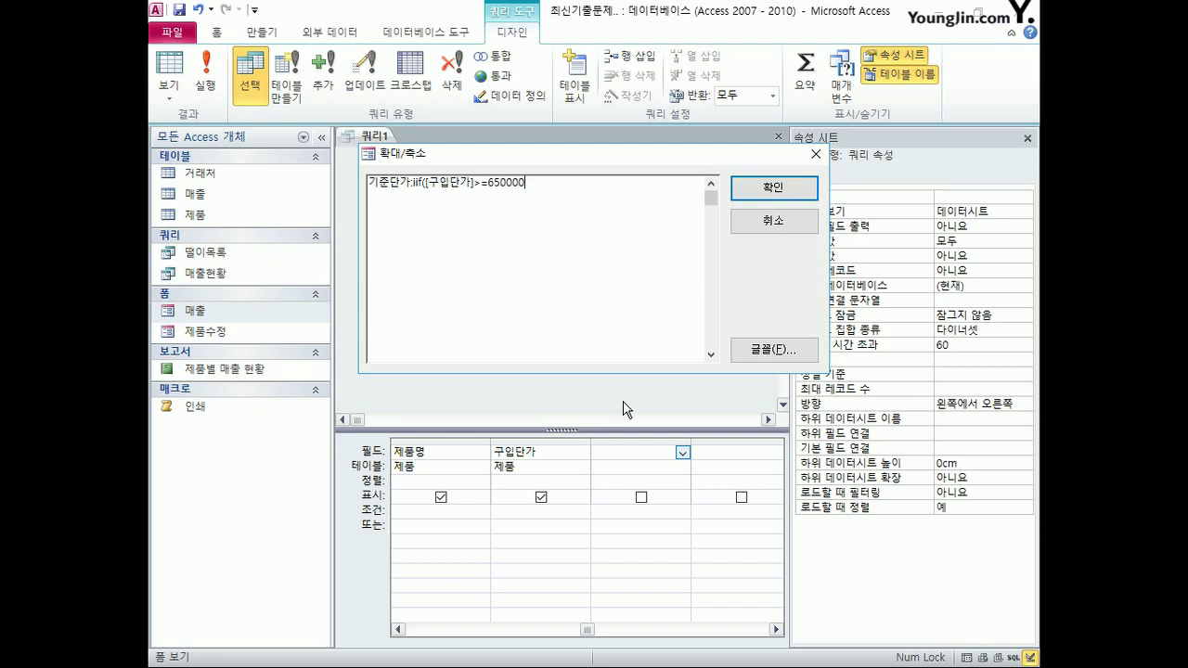
type(",\"보류\",\"구매\")")
left_click(785, 193)
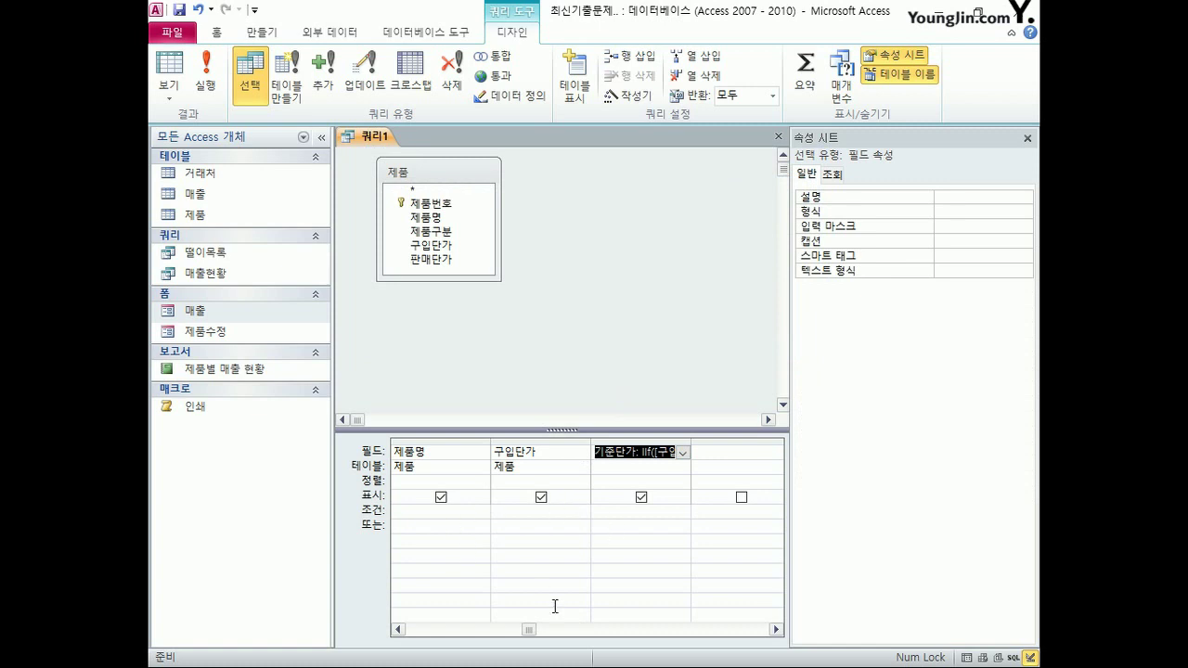
left_click_drag(531, 635, 467, 644)
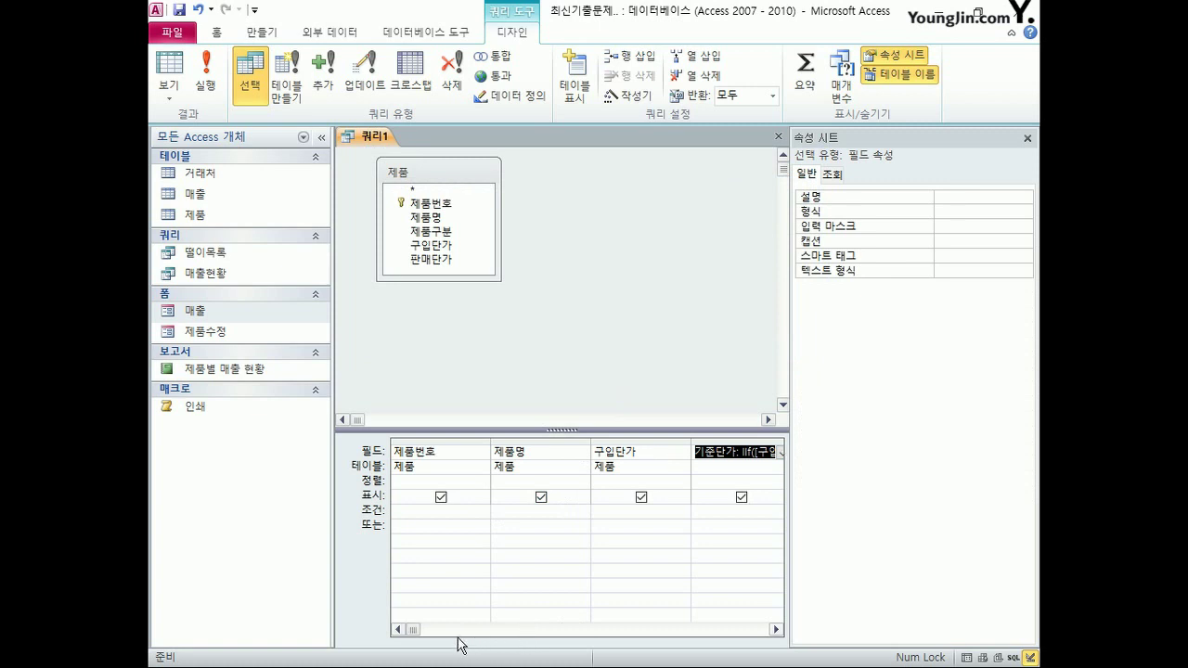
- Enter the 제품명 criterion Like "*" & [제품명 일부만 입력해도 조회가능] & "*" so the query asks for part of the name
left_click(513, 523)
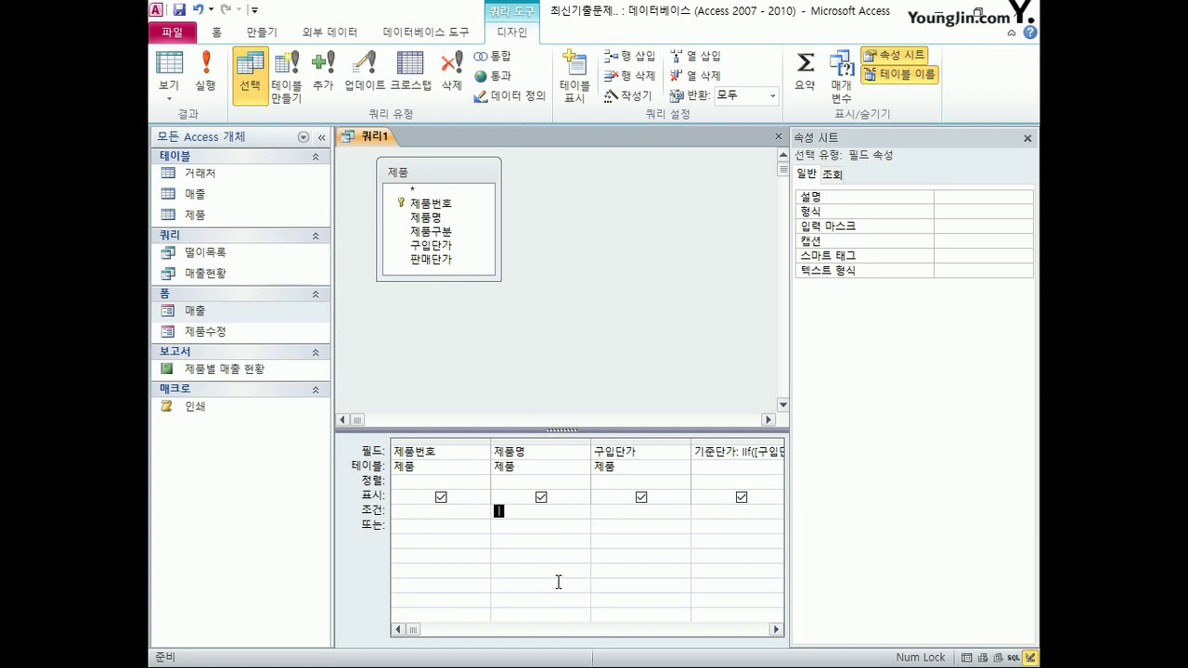
type("ㄴ")
key("BackSpace")
type("Like")
type("*")
type("\"")
type(" &")
type(" [")
type("제품")
type("명 일부만")
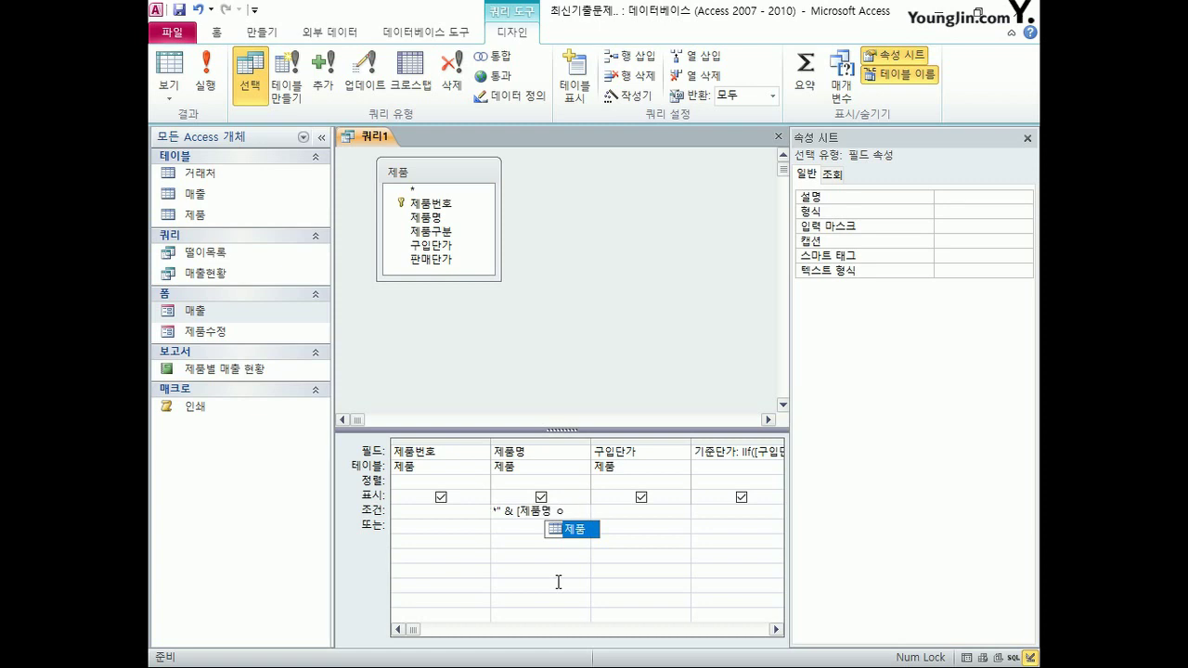
type(" 입력해도 조")
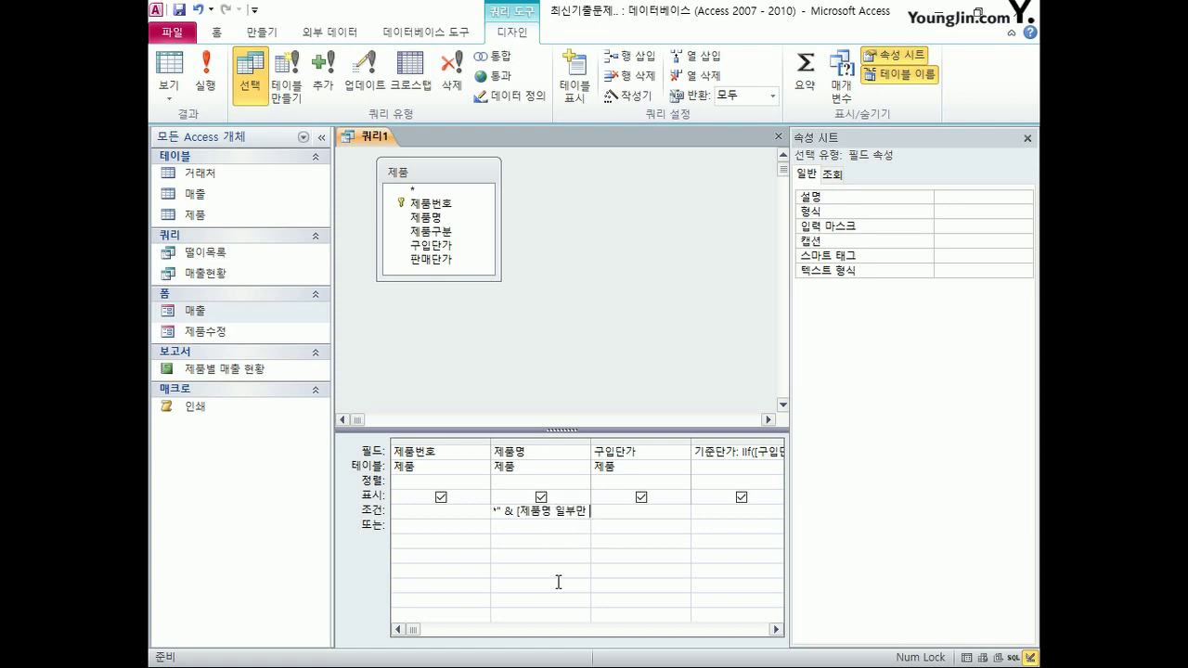
type("회가")
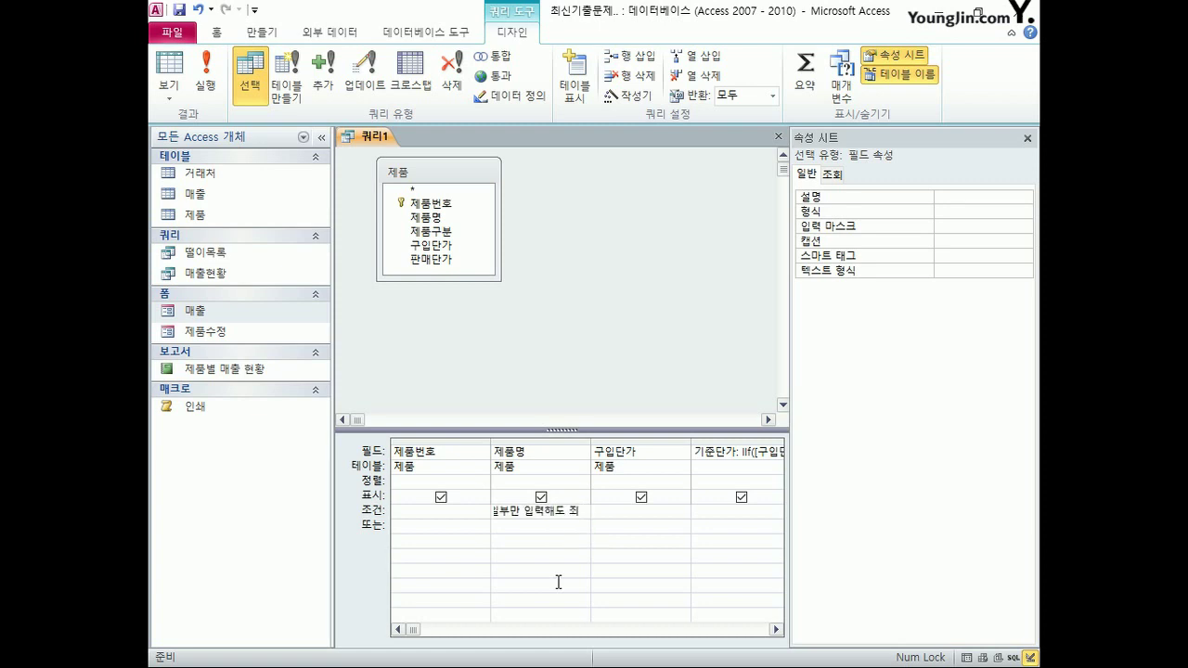
type("능] & \"*\"")
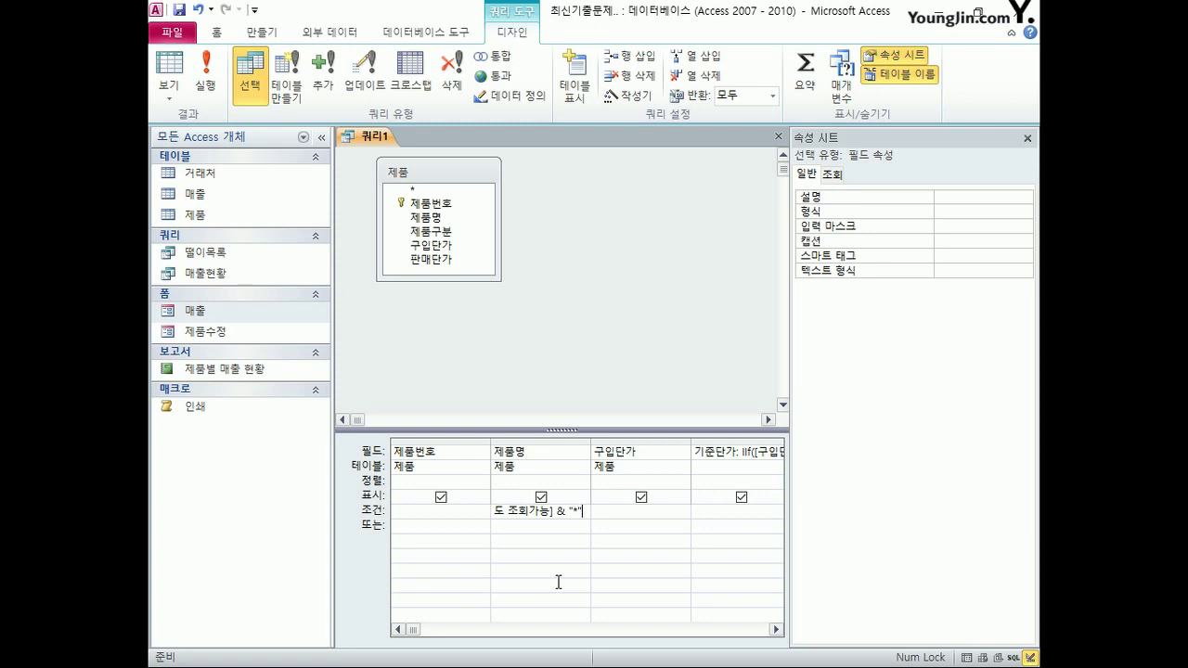
- Run the query with 기 as the product name parameter
left_click(207, 75)
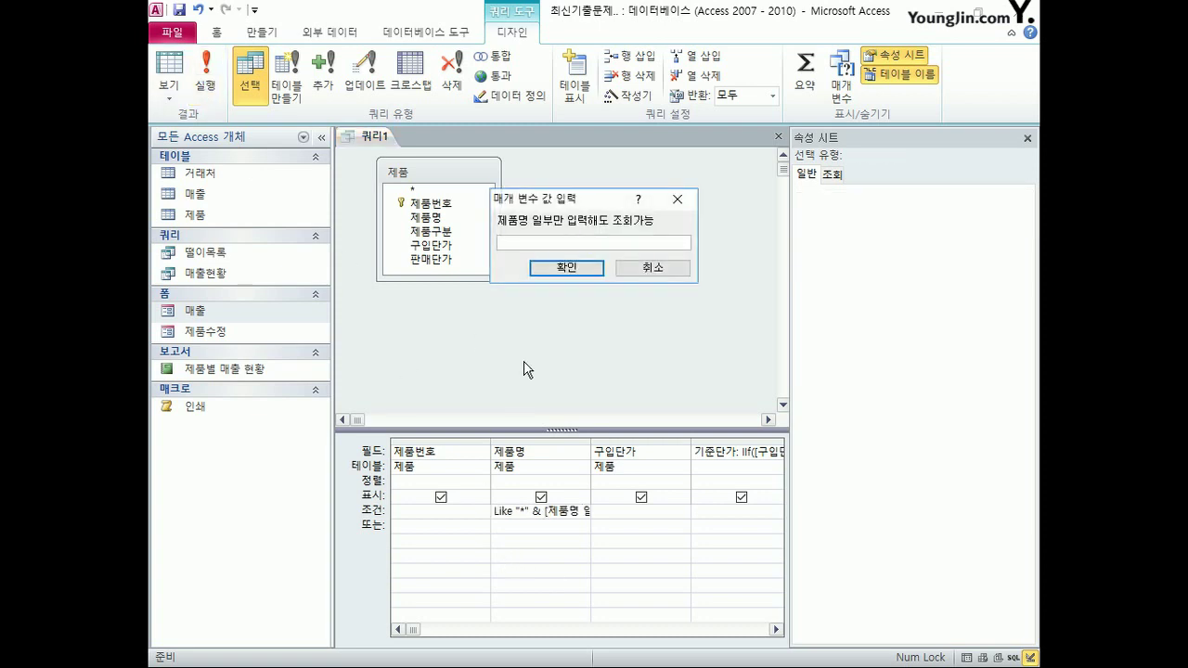
type("기")
left_click(548, 269)
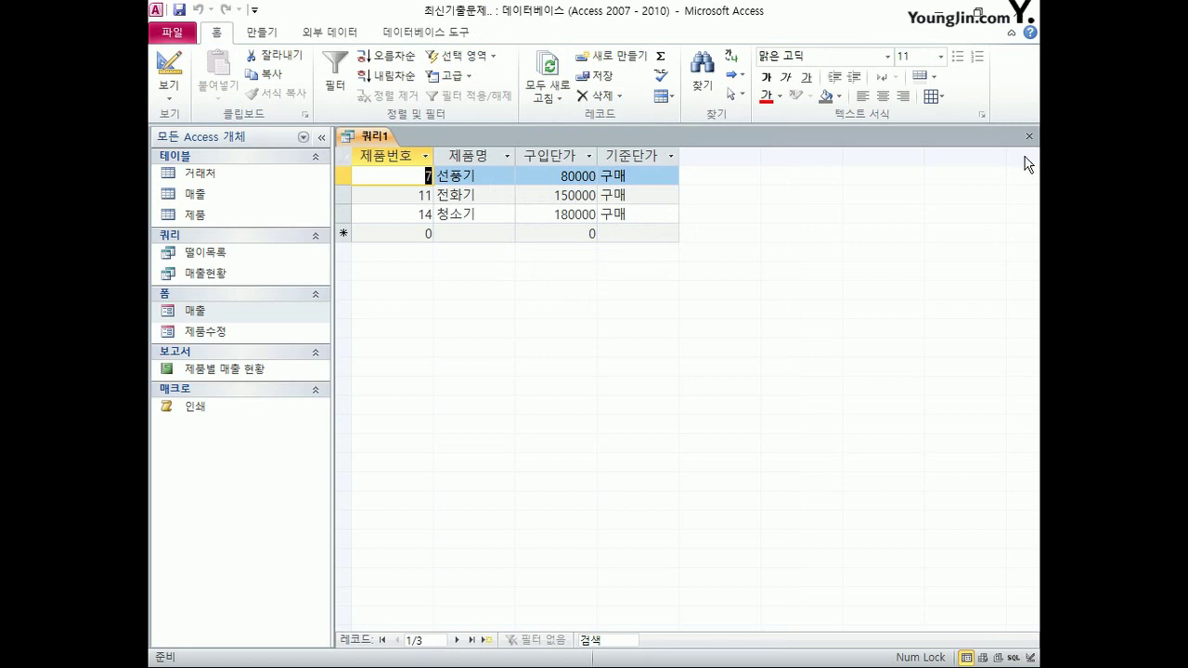
- Close the query and save it as 제품구매기준
left_click(1028, 136)
left_click(514, 386)
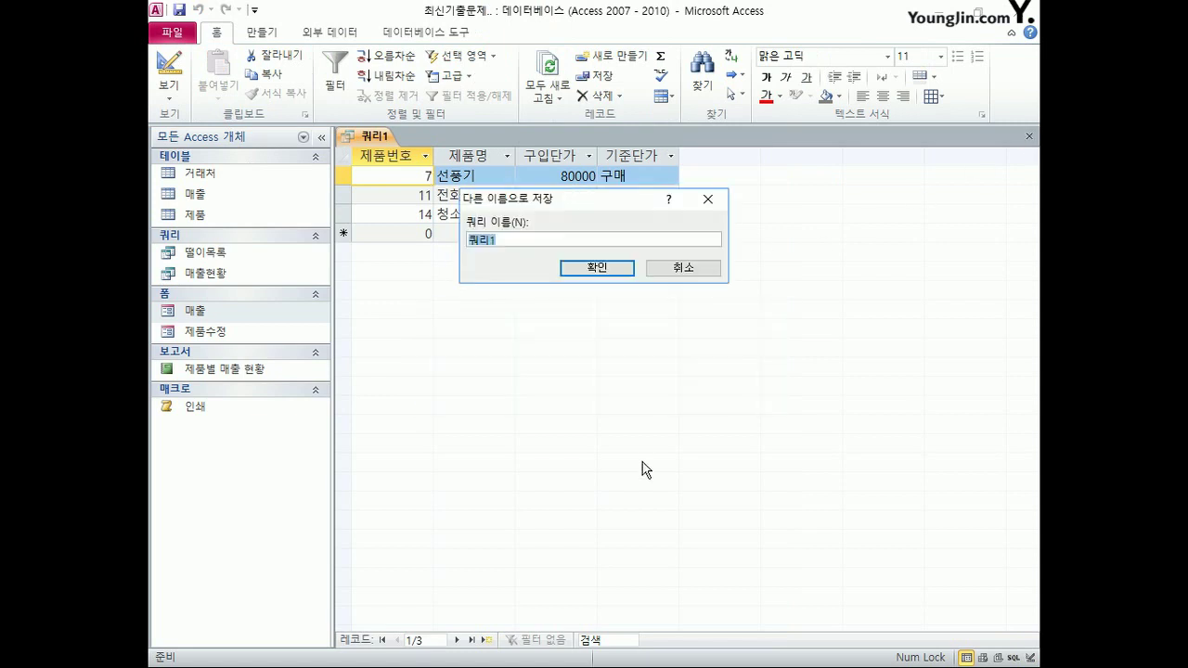
type("제품구매갯")
key("BackSpace")
type("기준")
key("Return")
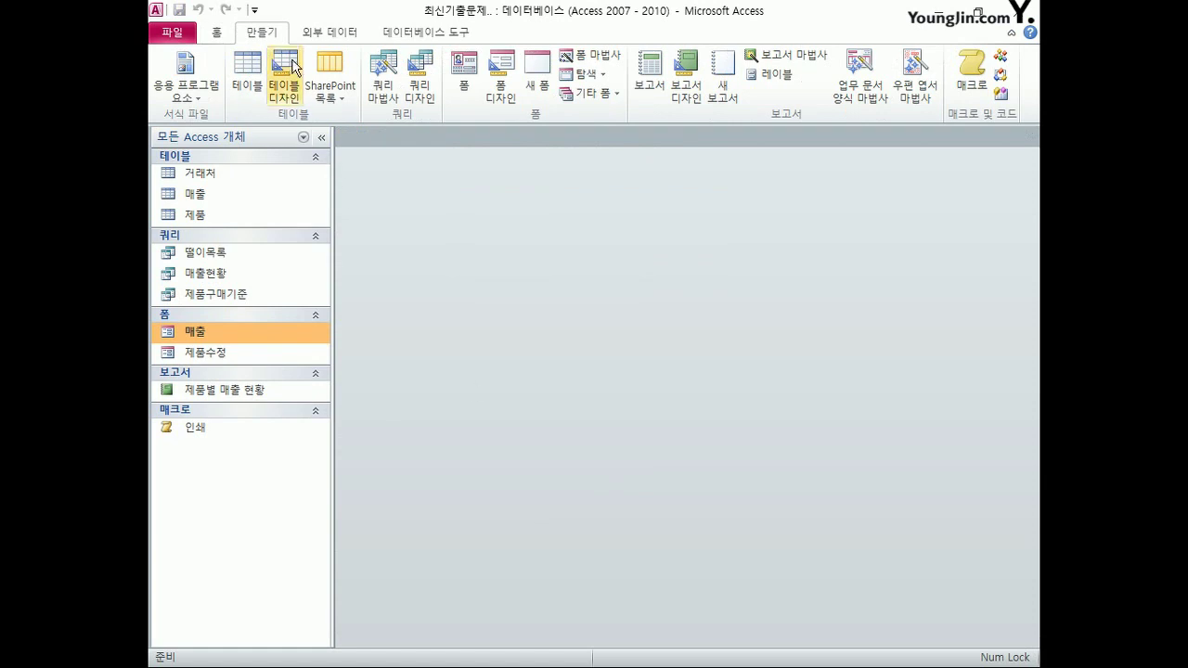
- Create a new query in design view based on the 매출 table
left_click(420, 86)
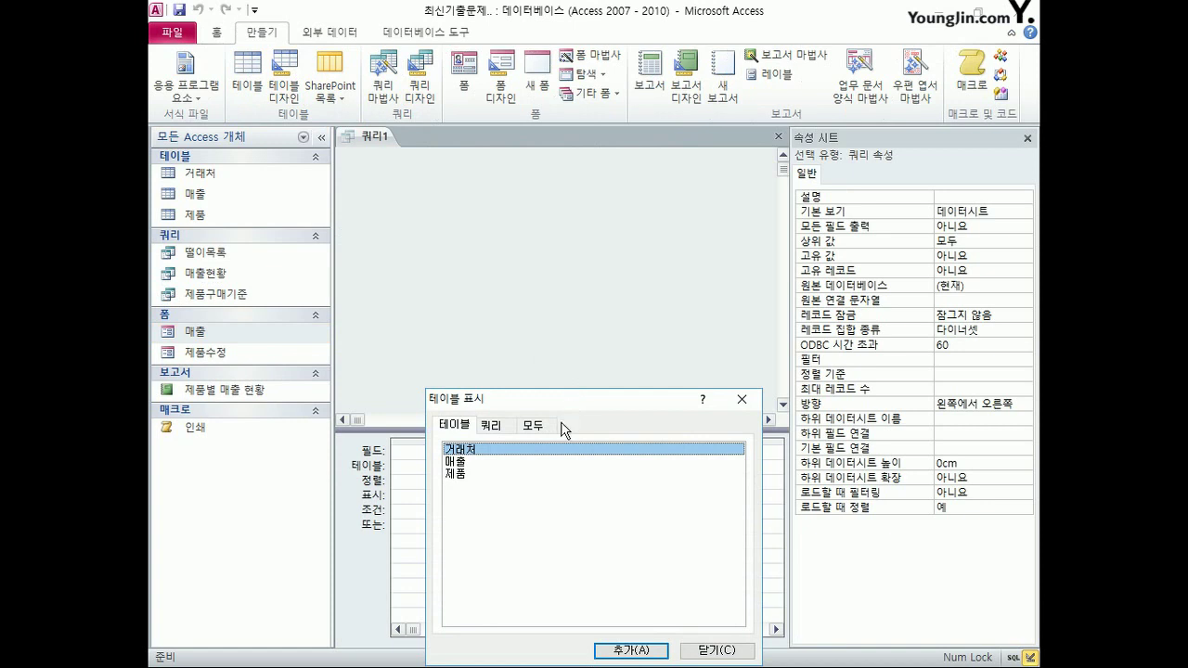
double_click(470, 463)
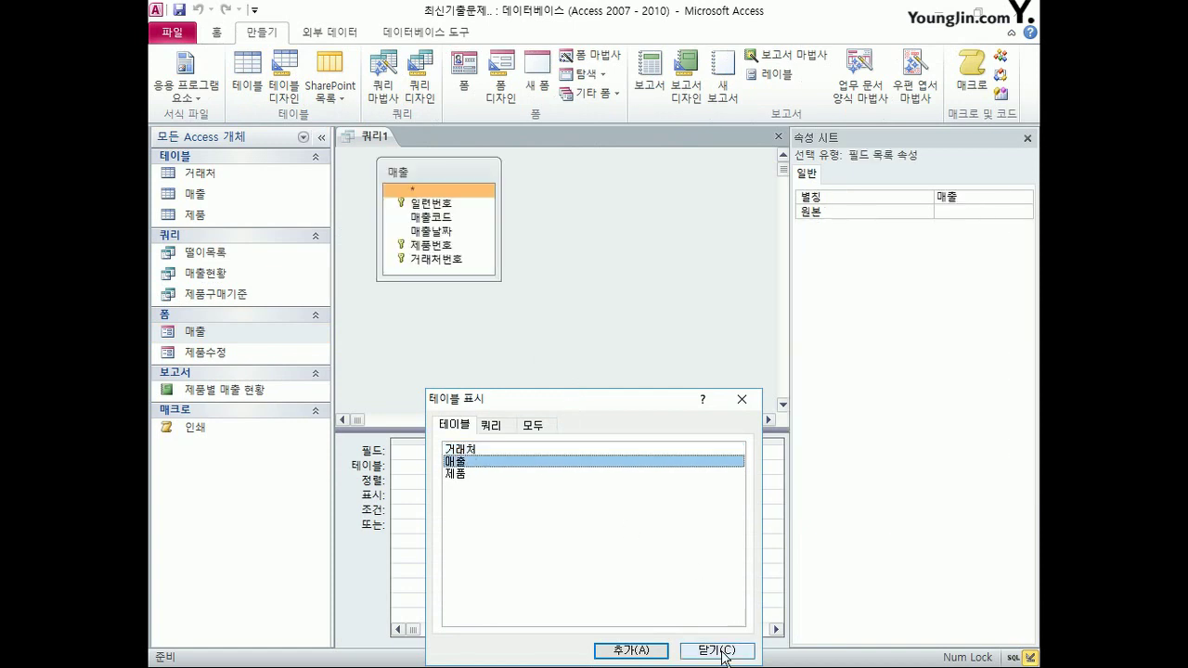
left_click(723, 653)
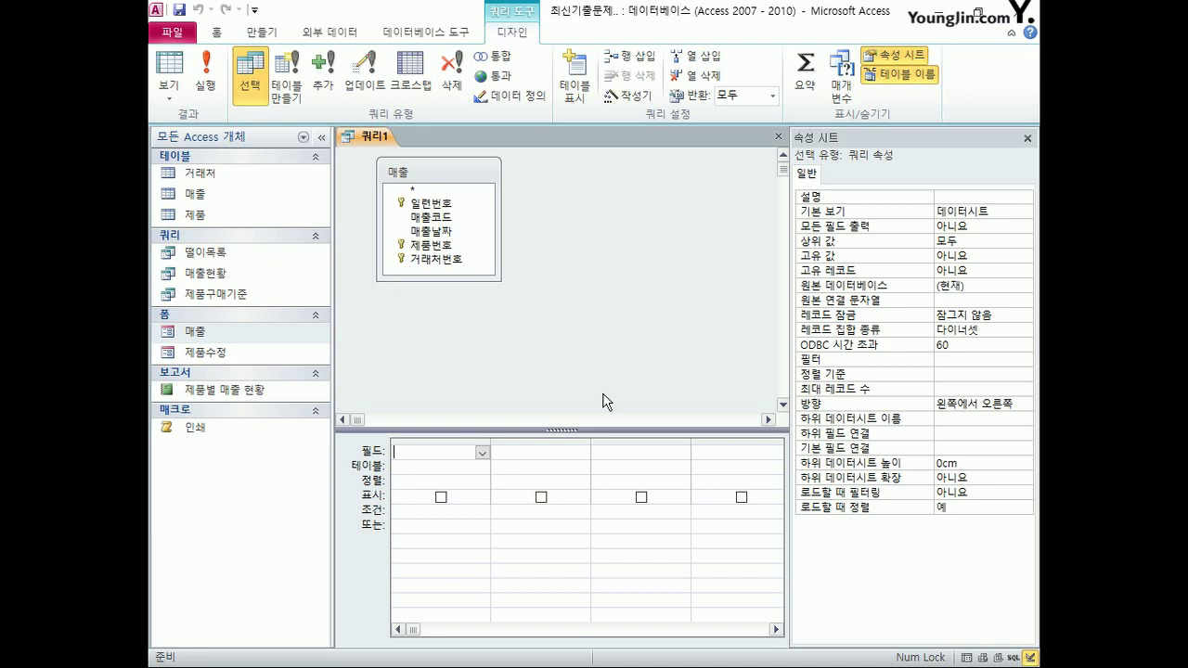
- Add the 제품번호, 매출코드 and 매출날짜 fields to the query grid, preview the records and return to design view
double_click(440, 245)
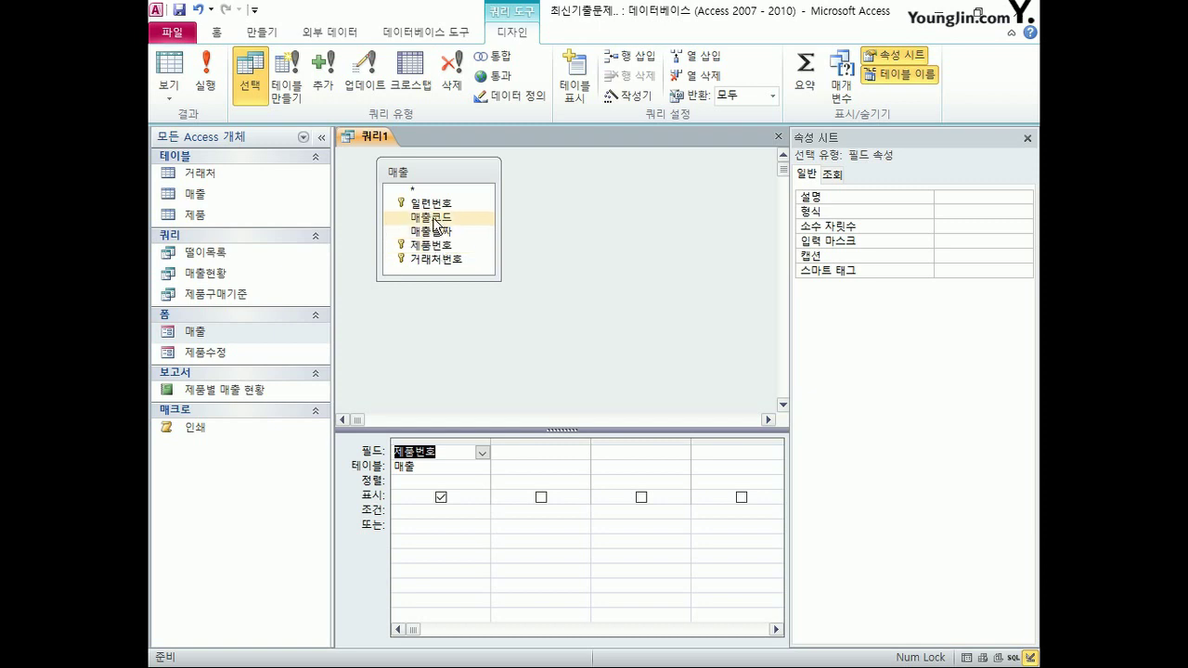
double_click(432, 216)
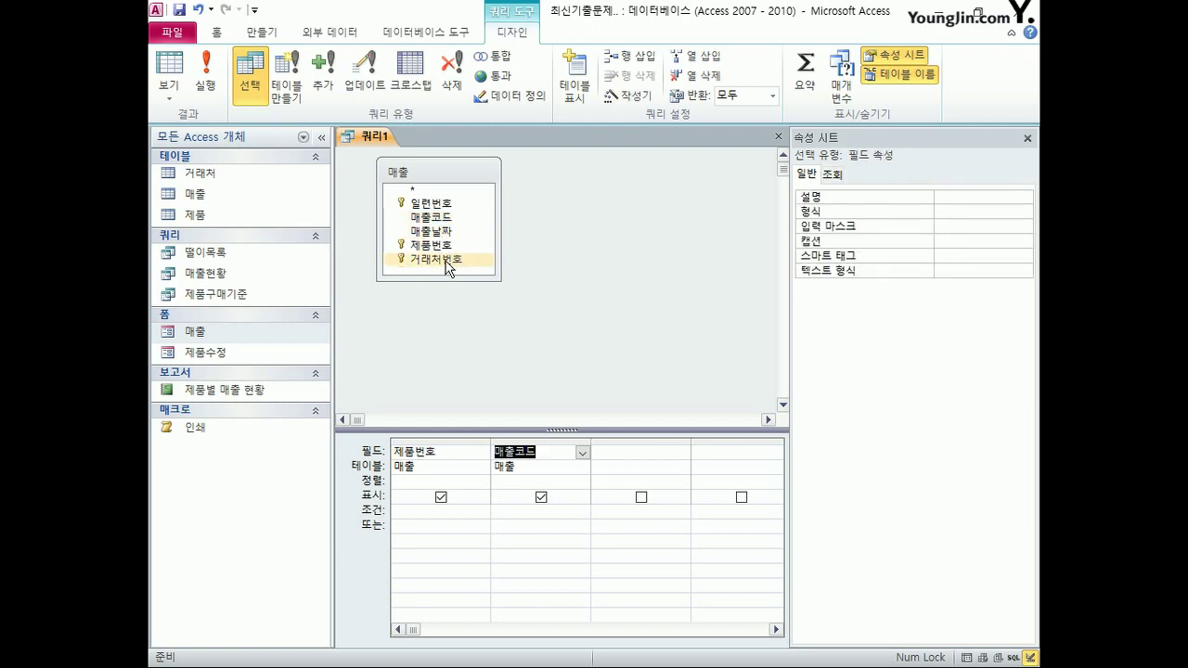
double_click(432, 230)
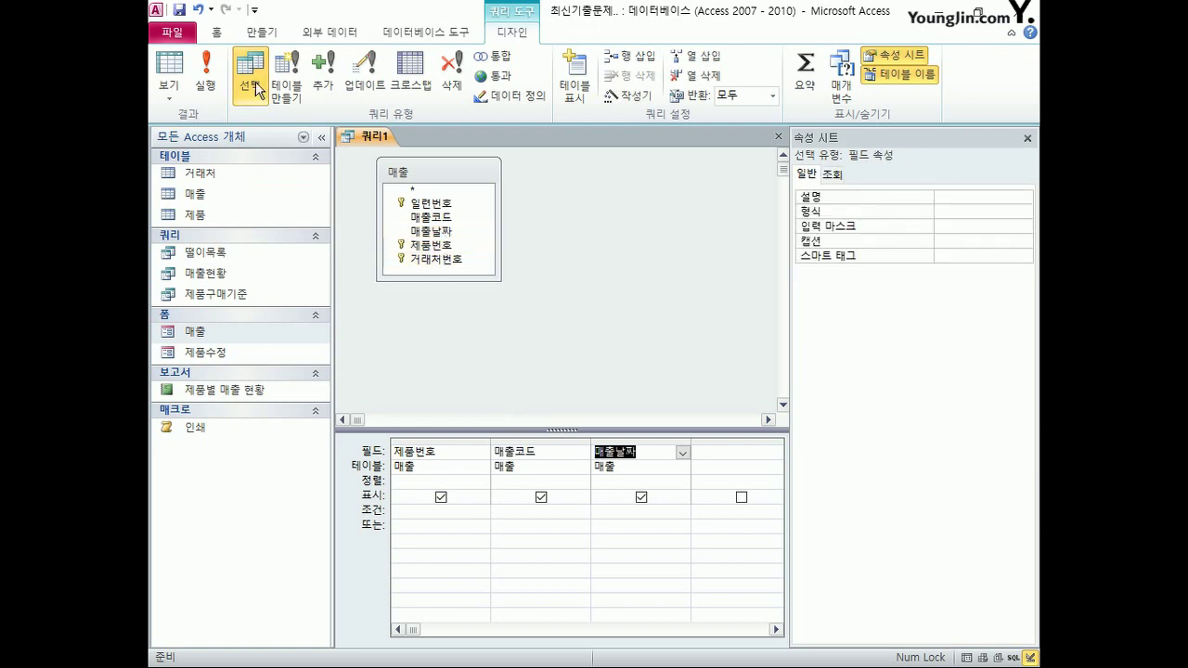
left_click(208, 78)
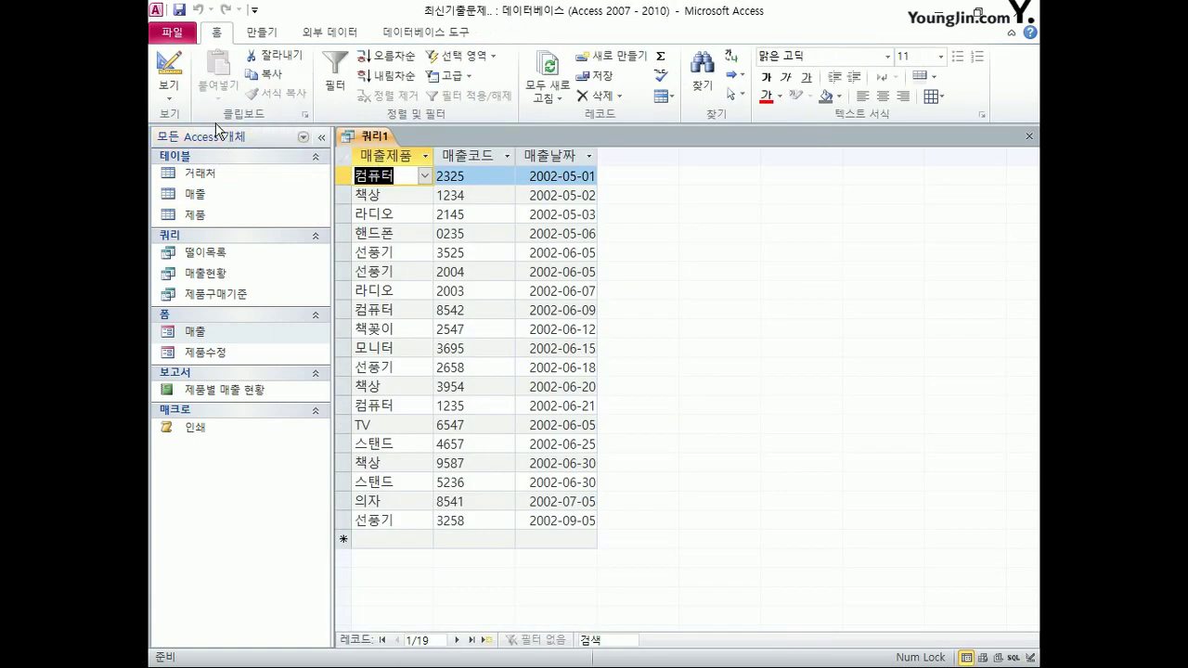
left_click(170, 74)
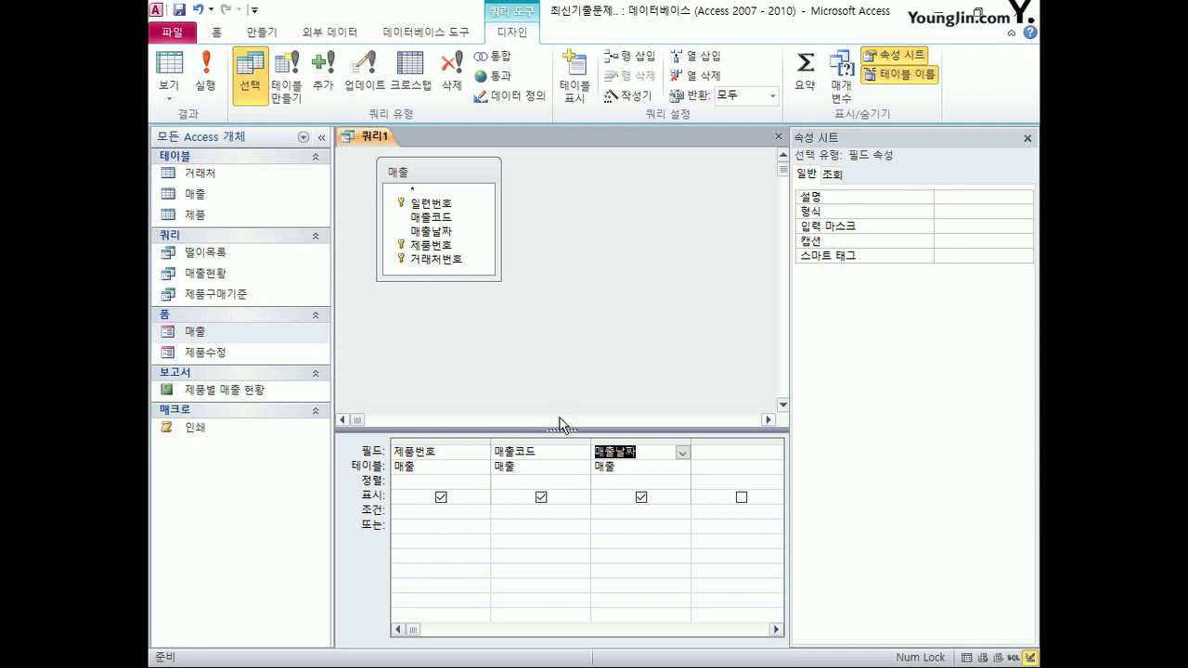
- Start the 매출날짜 criterion in the zoomed editor with the lower bound >dateadd("d",-1,"2002-06-30") and
left_click(617, 512)
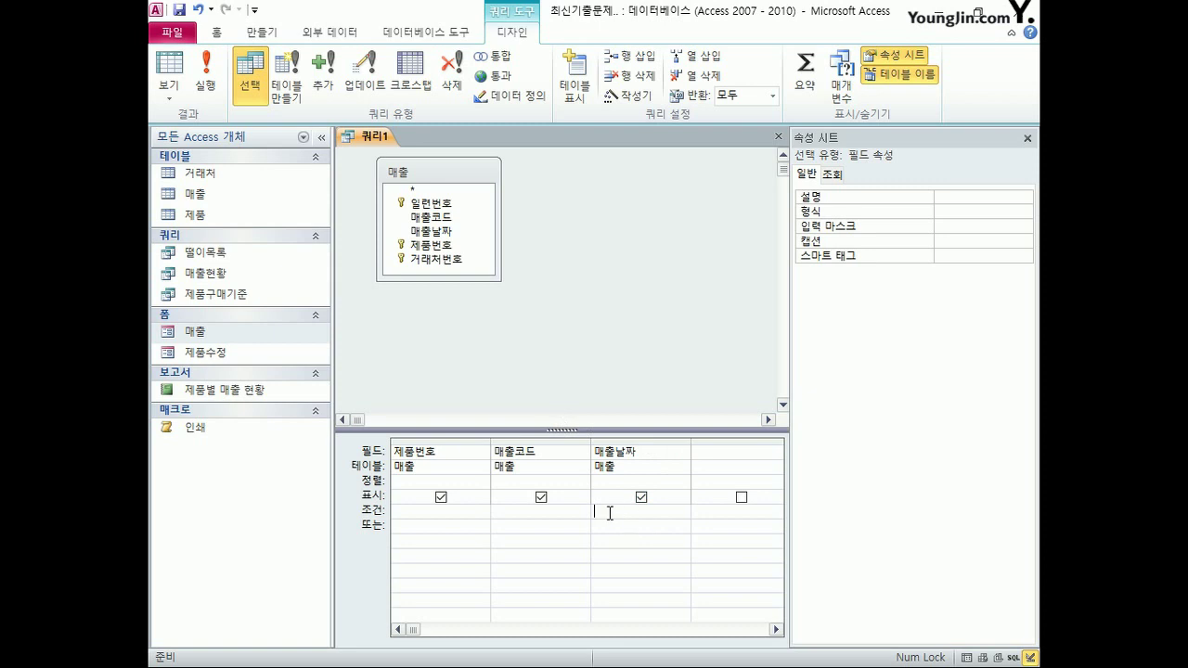
right_click(604, 513)
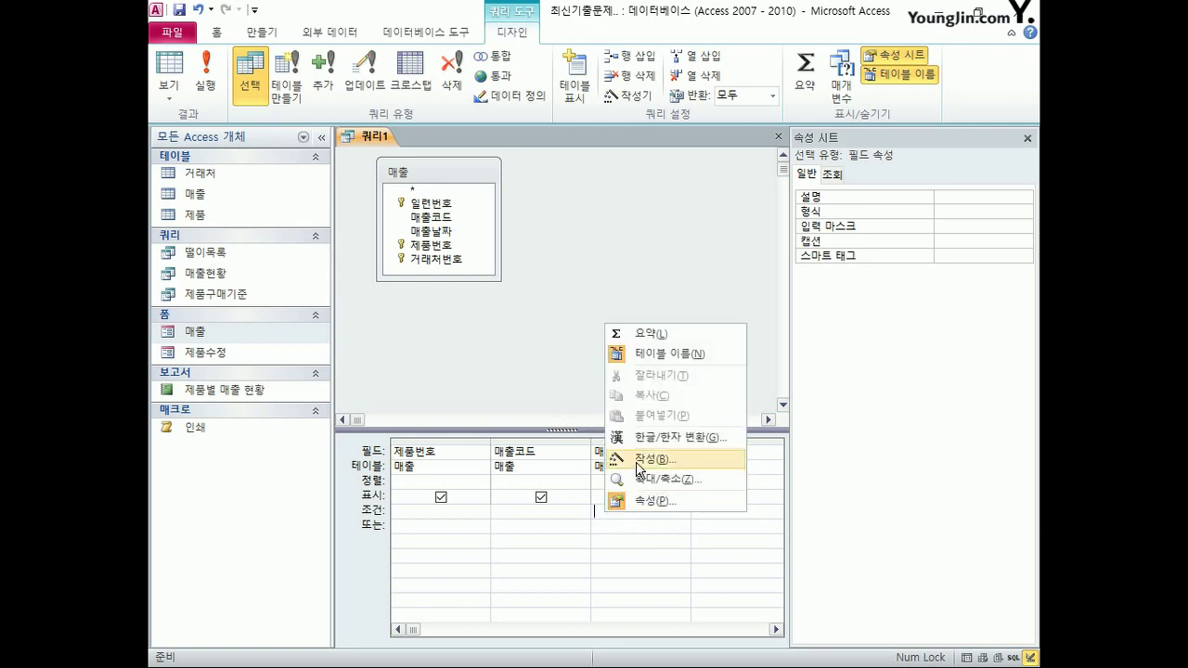
left_click(675, 480)
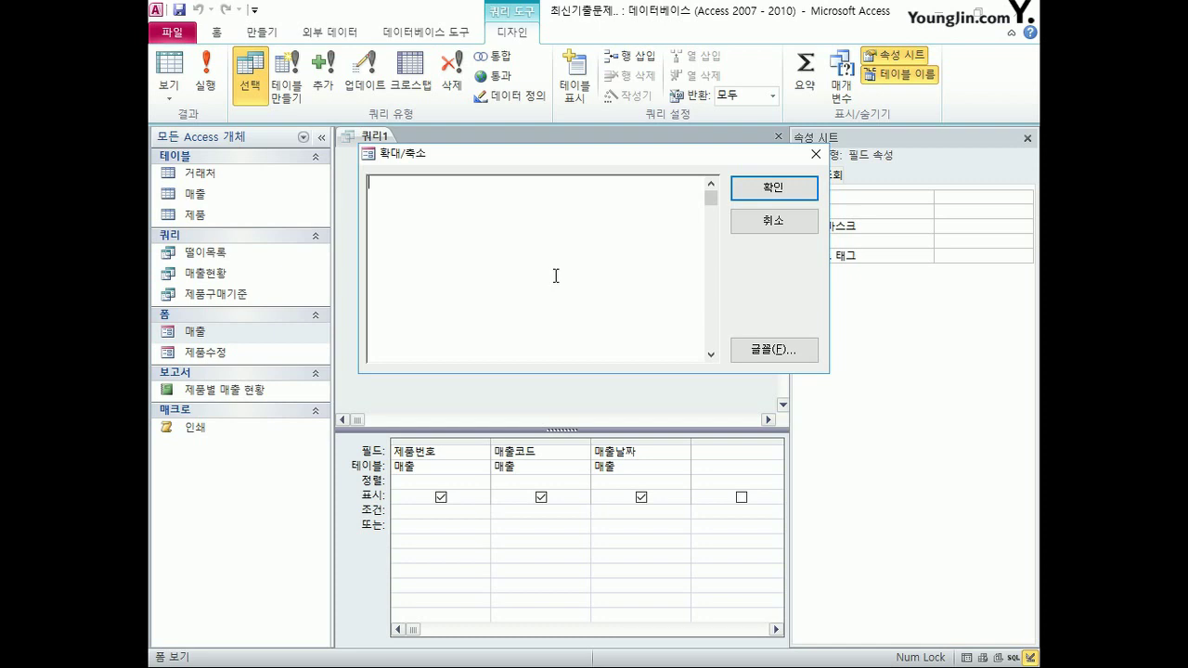
type(">")
type("ㅇㅁ")
key("BackSpace")
key("BackSpace")
type("dateadd")
type("(\"d\"")
type(",")
type("1")
key("BackSpace")
type("-1")
type(",\"2002")
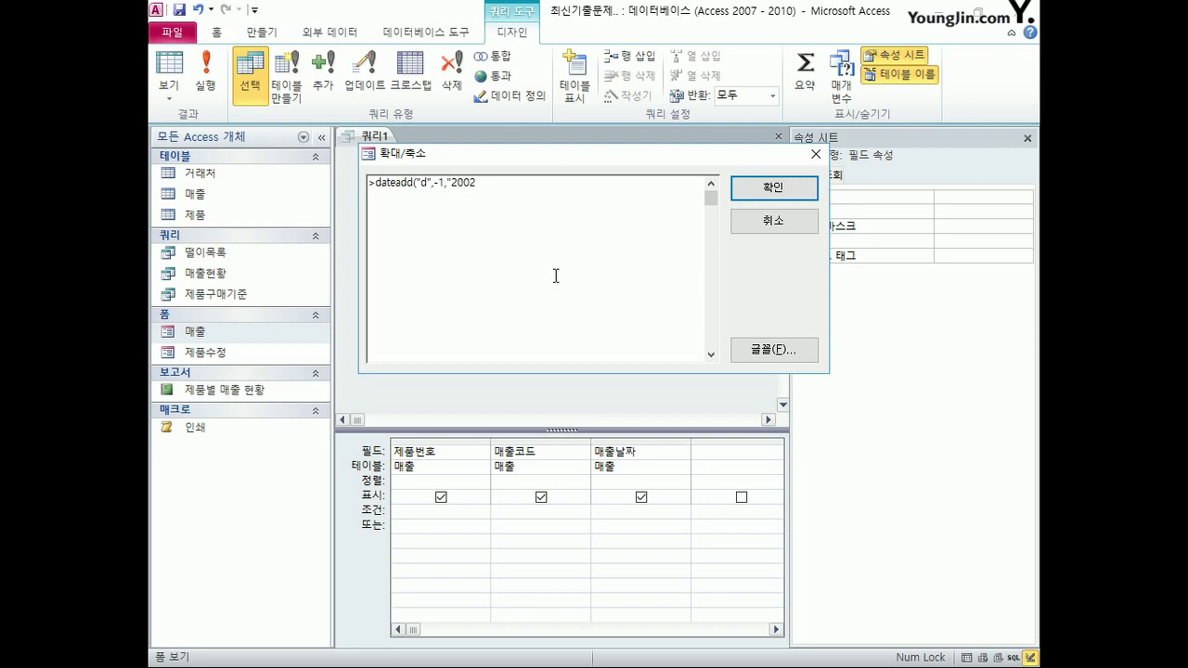
type("-06-30\") and")
- Complete the 매출날짜 criterion with the upper bound <dateadd("d",1,"2002-12-31") and run the query
type("<dateadd(\"d\"")
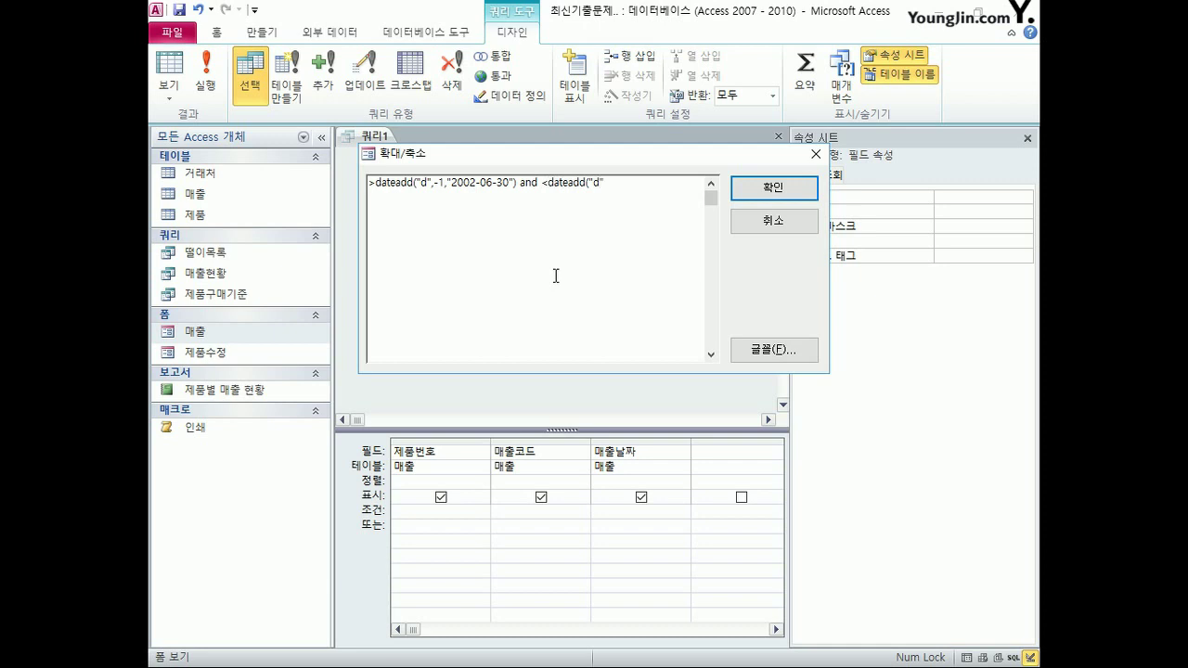
type(",1,\"2002")
type("-12-31\")")
left_click(761, 192)
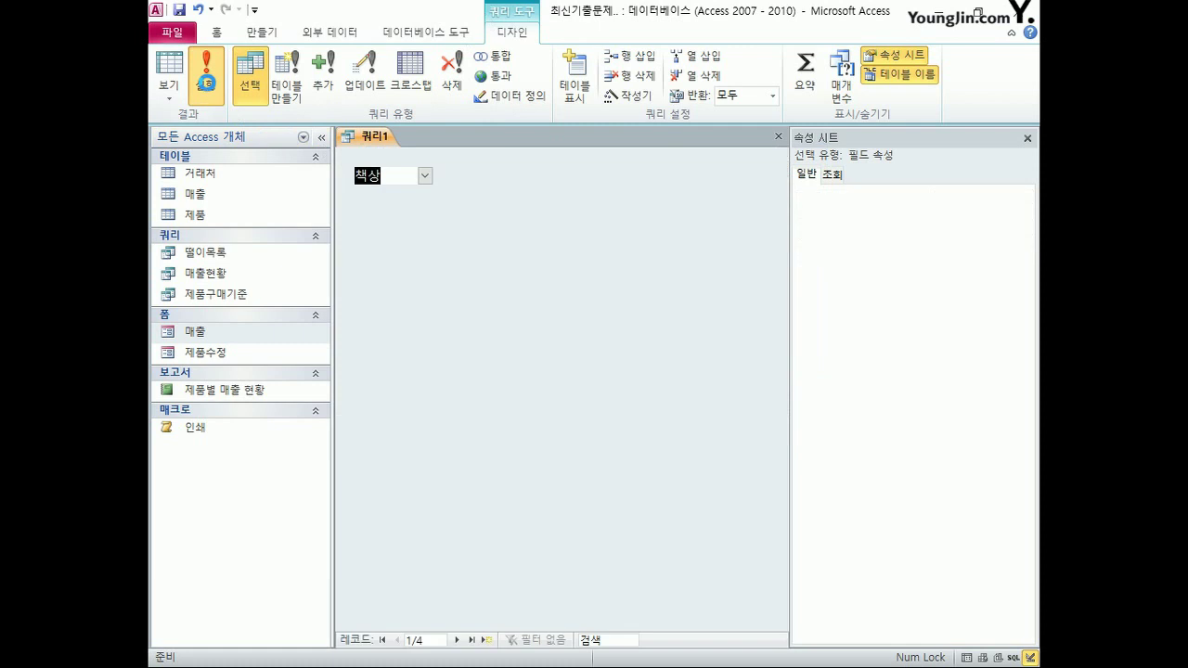
left_click(205, 72)
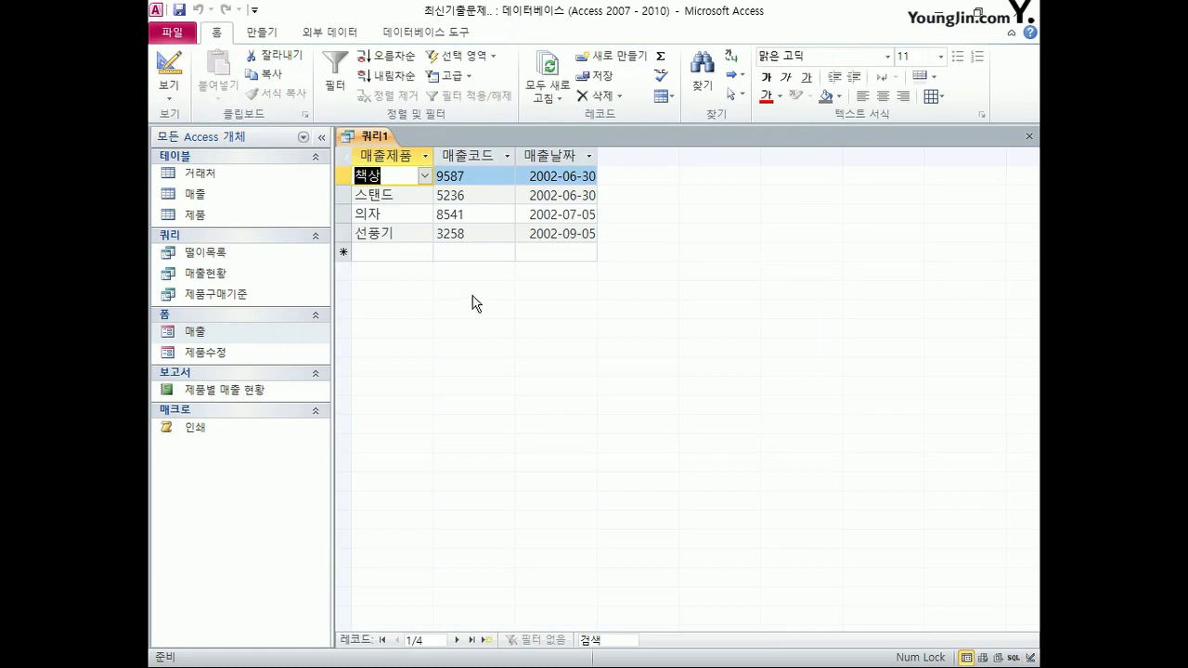
- Close the sales query and save it as 하반기실적(6월30일포함)
left_click(1029, 139)
left_click(506, 384)
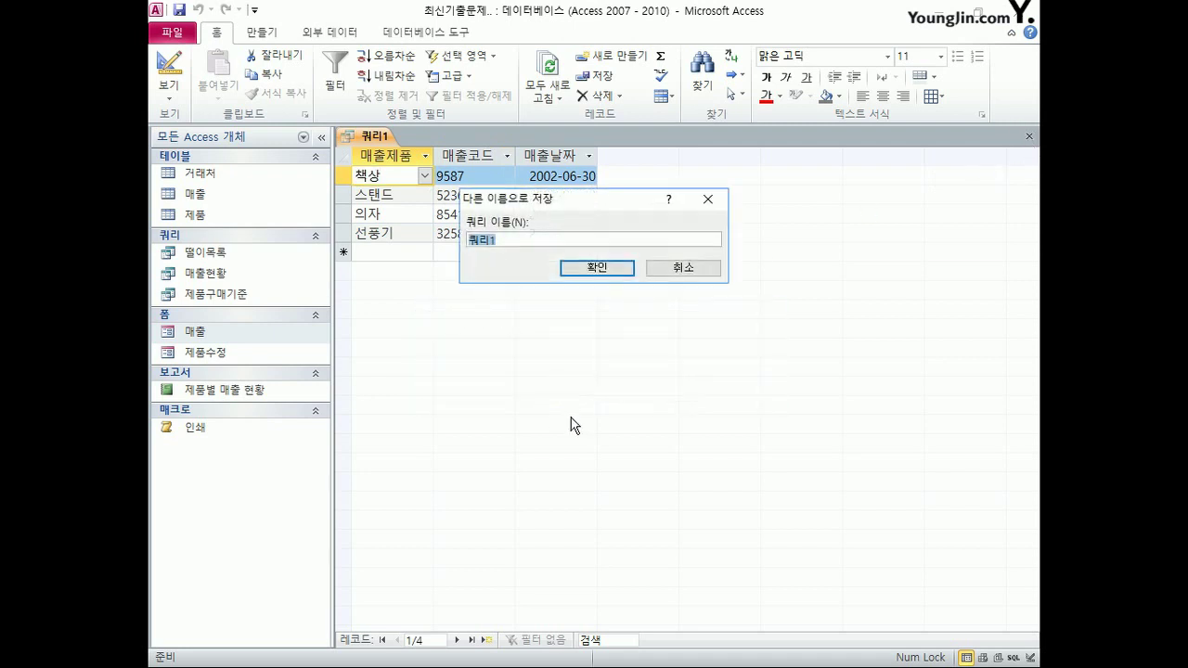
key("End")
key("BackSpace")
key("BackSpace")
key("BackSpace")
type("하반기실적(6월30일포함")
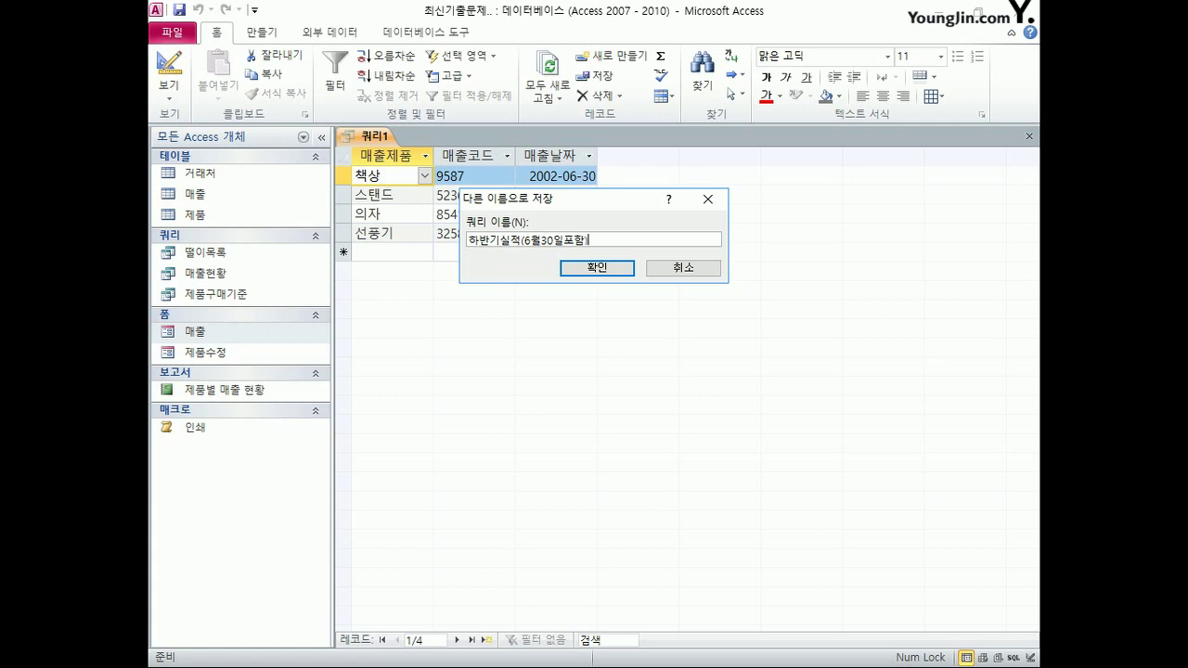
type(")")
left_click(597, 268)
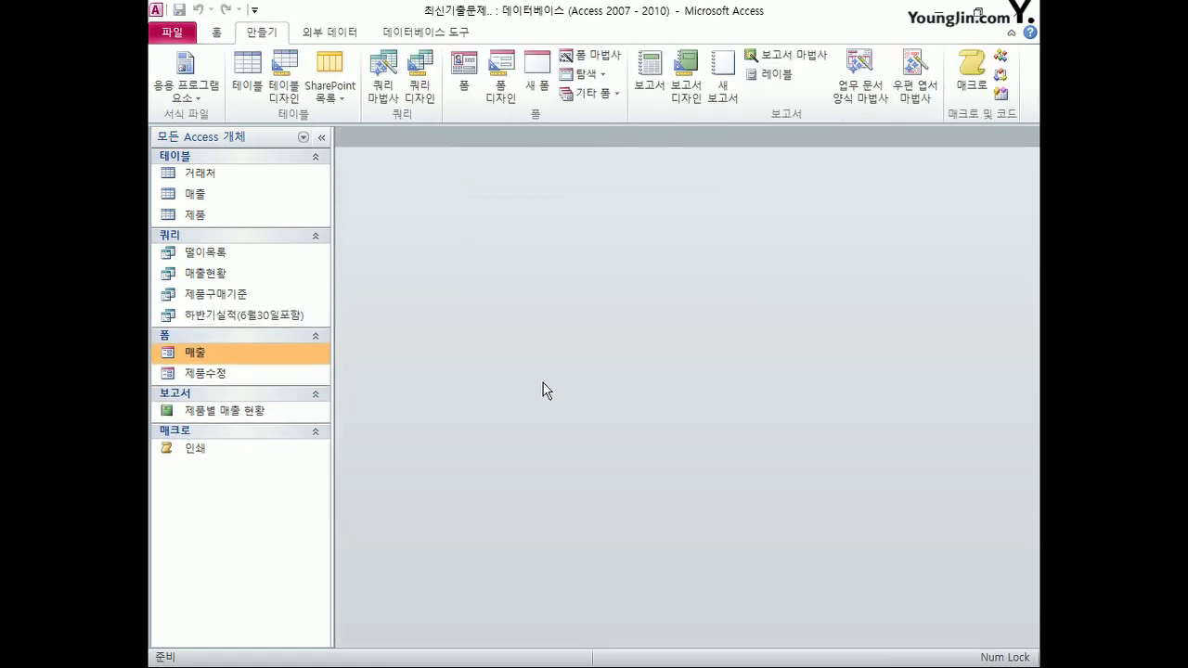